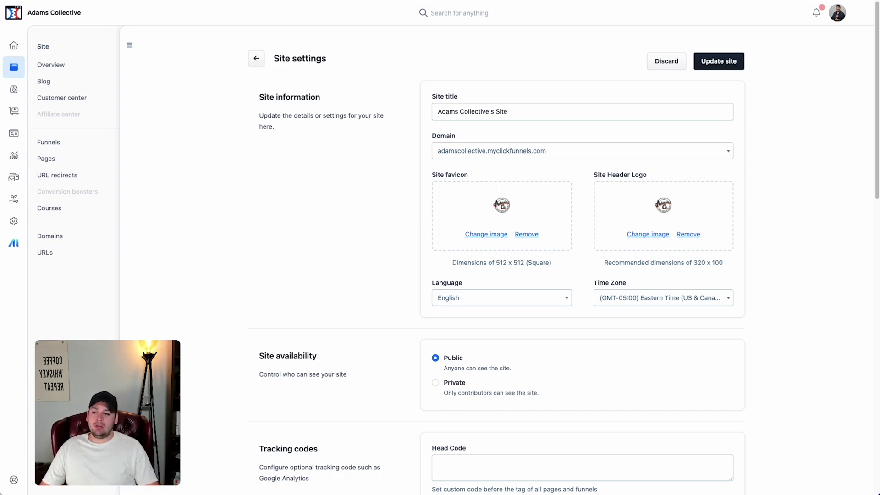
Mark "Churn up AdamsCollective Workspace" as done in the website project checklist and return to the site settings
{"action": "mouse_move", "coordinate": [3, 76]}
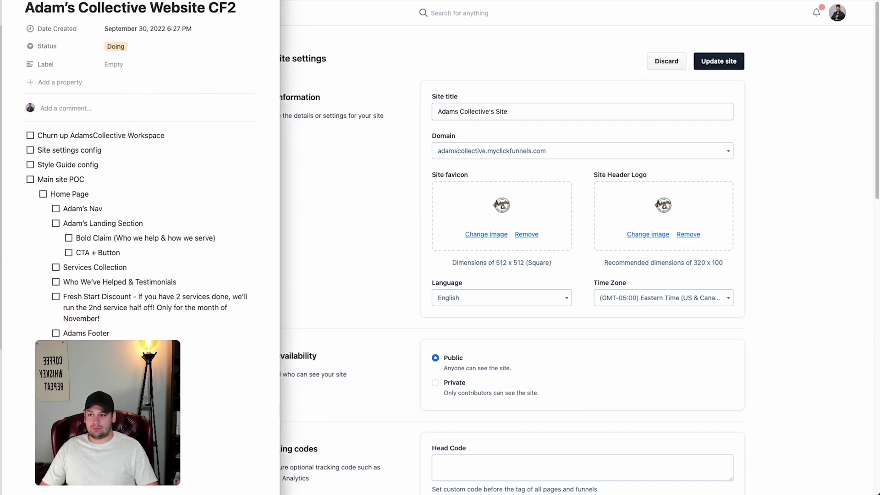
{"action": "left_click_drag", "start_coordinate": [107, 413], "coordinate": [185, 414]}
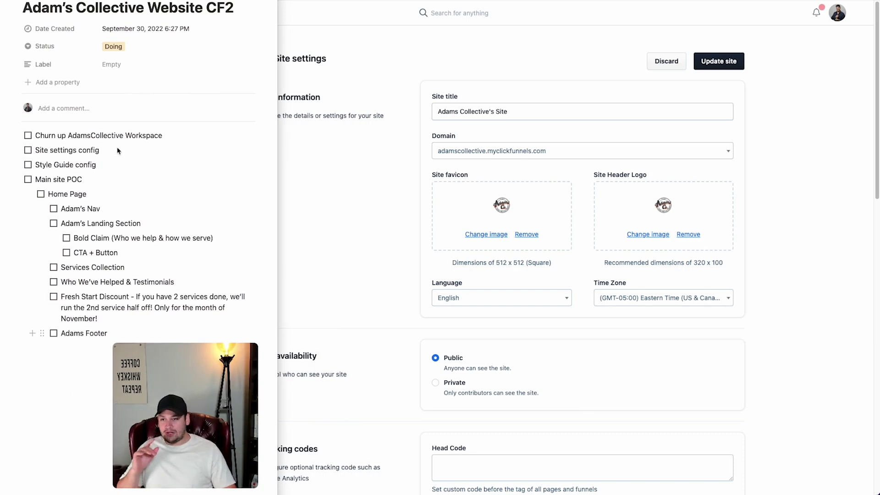
{"action": "left_click", "coordinate": [167, 135]}
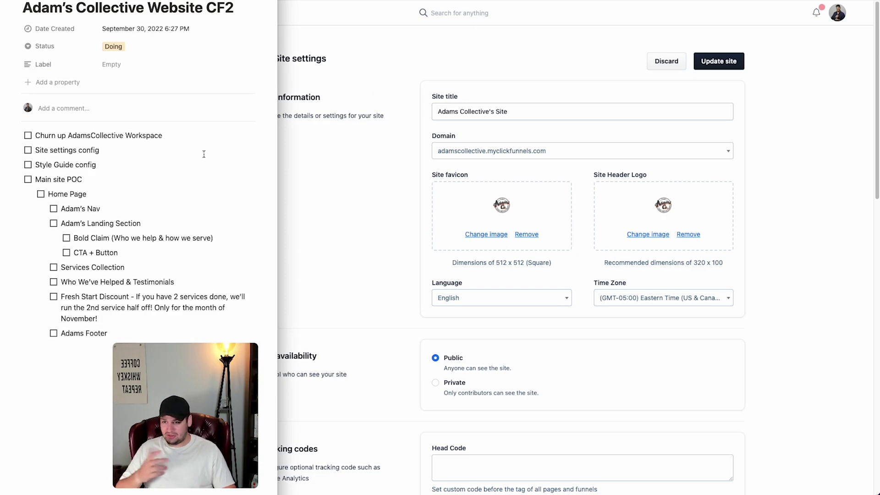
{"action": "left_click", "coordinate": [28, 135]}
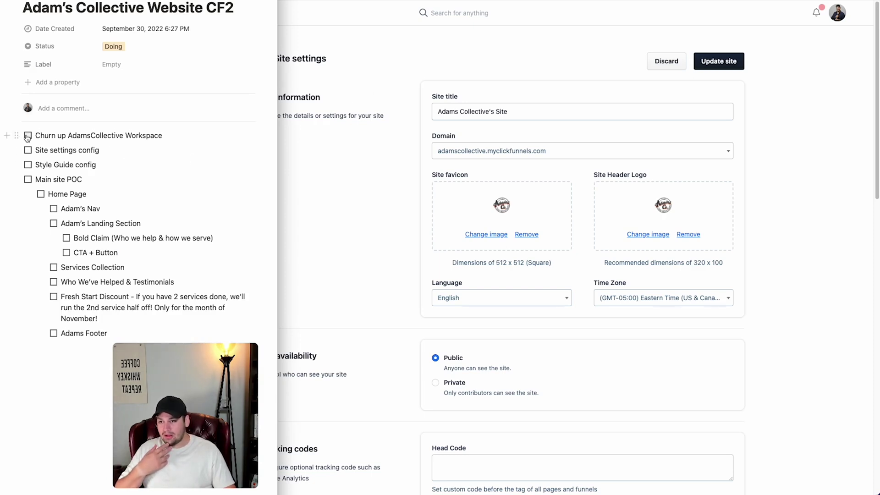
{"action": "left_click", "coordinate": [372, 73]}
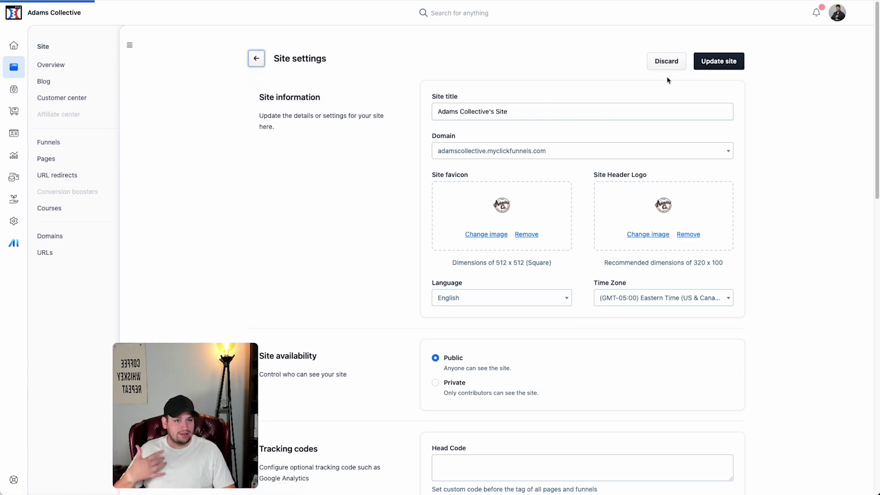
Leave the site settings without saving and reopen them from the site overview
{"action": "left_click", "coordinate": [666, 64]}
{"action": "left_click", "coordinate": [733, 49]}
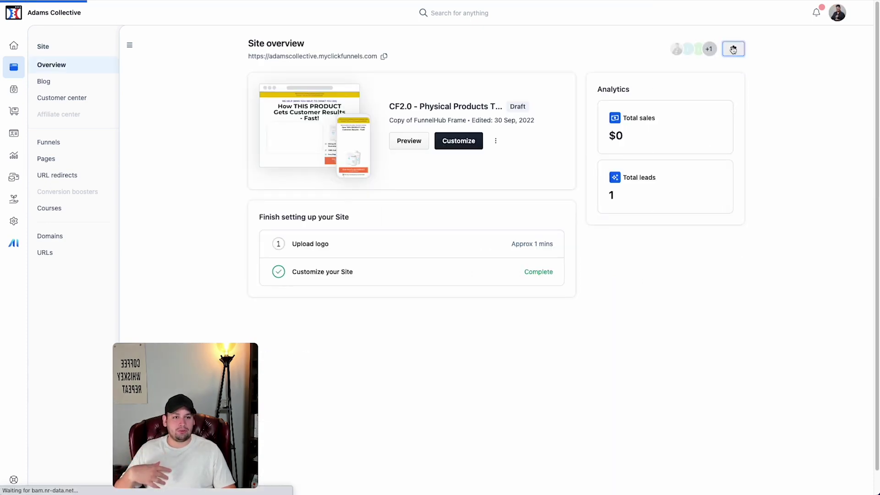
{"action": "left_click", "coordinate": [410, 159]}
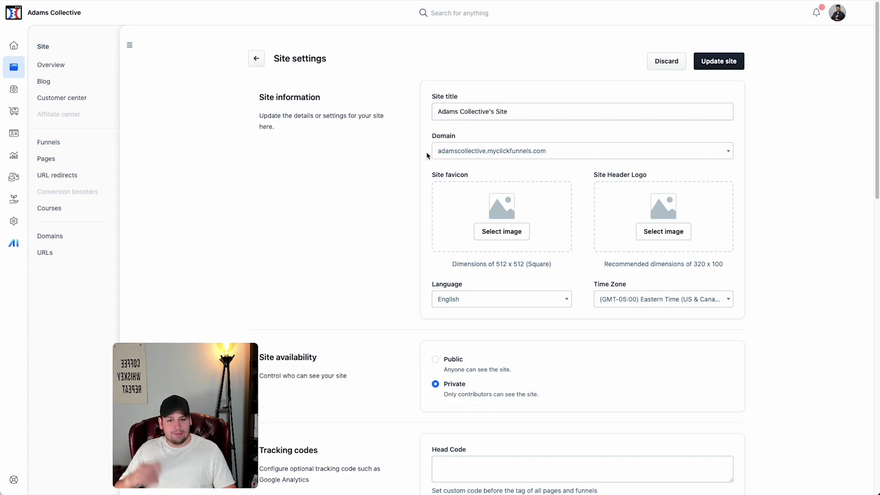
{"action": "scroll", "coordinate": [403, 176], "scroll_direction": "down", "scroll_amount": 1}
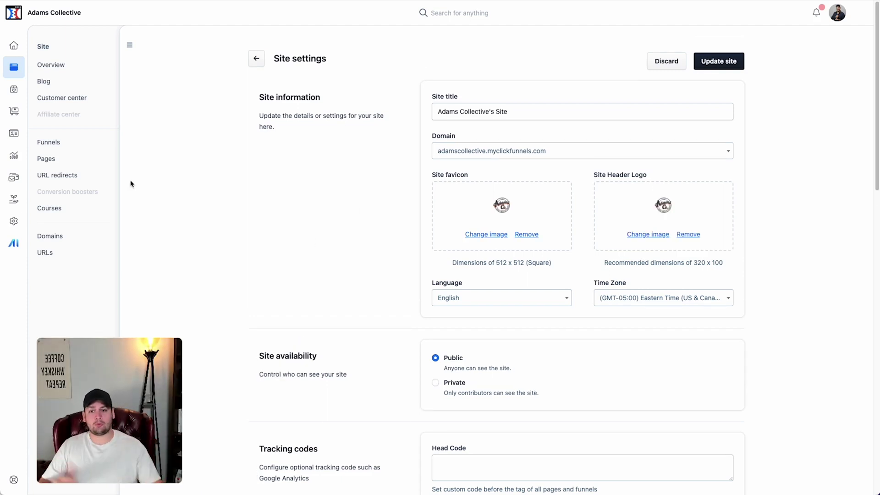
Examine the site title, domain, favicon, header logo, availability and tracking code fields in the site settings
{"action": "left_click", "coordinate": [259, 98]}
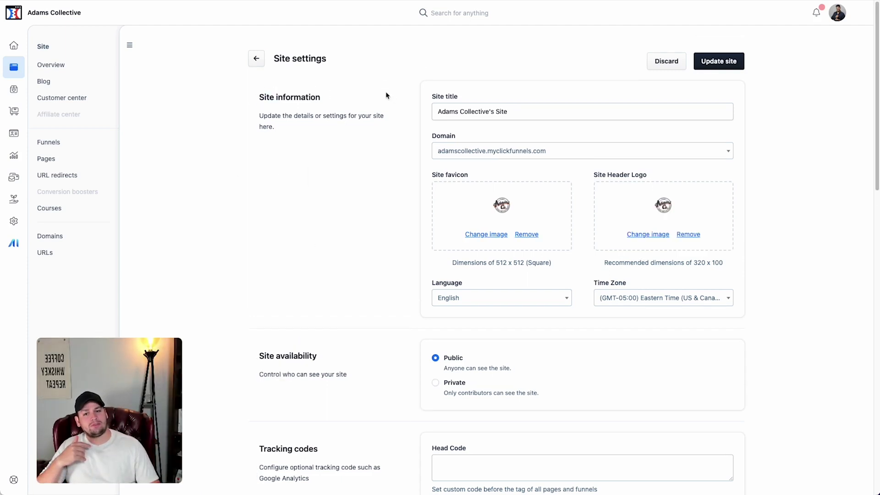
{"action": "left_click", "coordinate": [518, 114]}
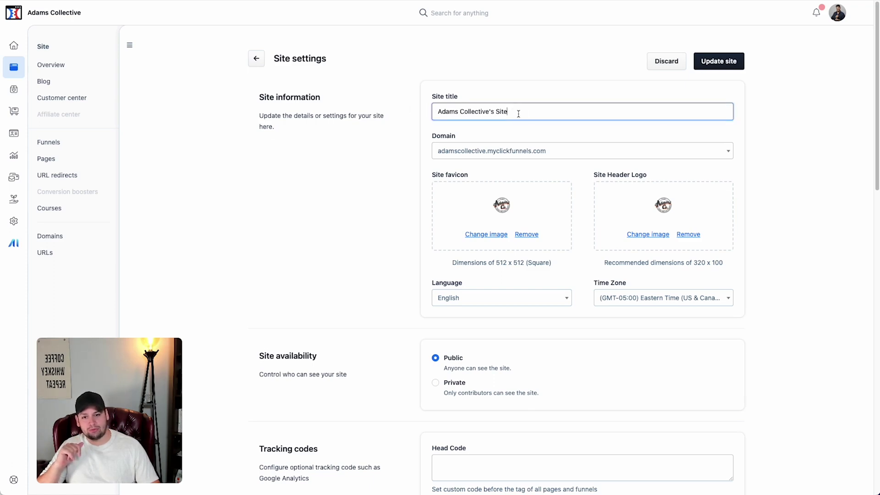
{"action": "left_click", "coordinate": [486, 151]}
{"action": "left_click", "coordinate": [400, 162]}
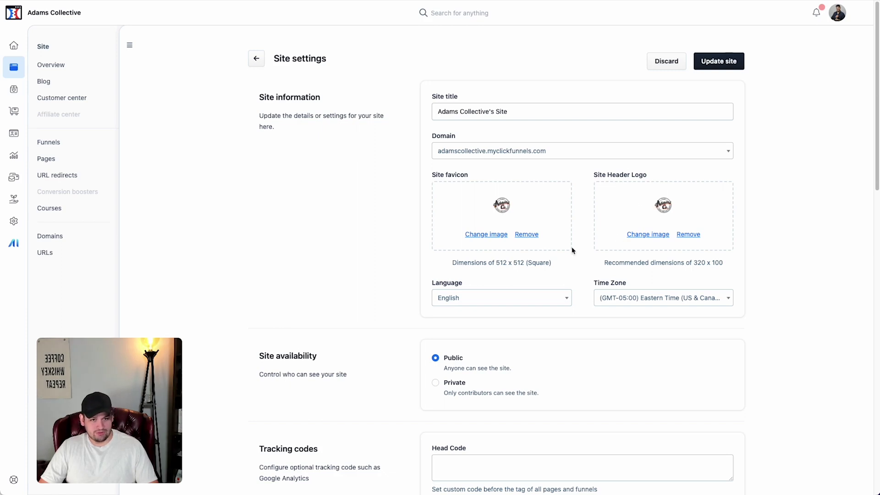
{"action": "scroll", "coordinate": [365, 267], "scroll_direction": "down", "scroll_amount": 5}
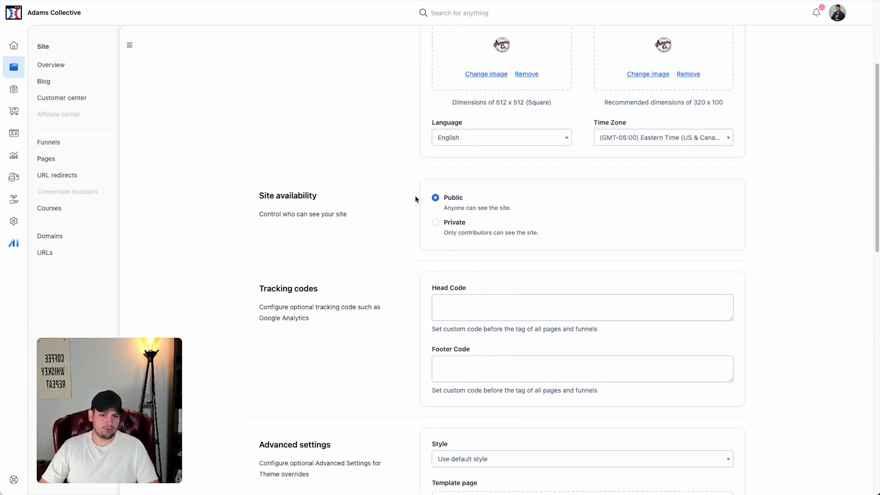
{"action": "scroll", "coordinate": [406, 192], "scroll_direction": "up", "scroll_amount": 5}
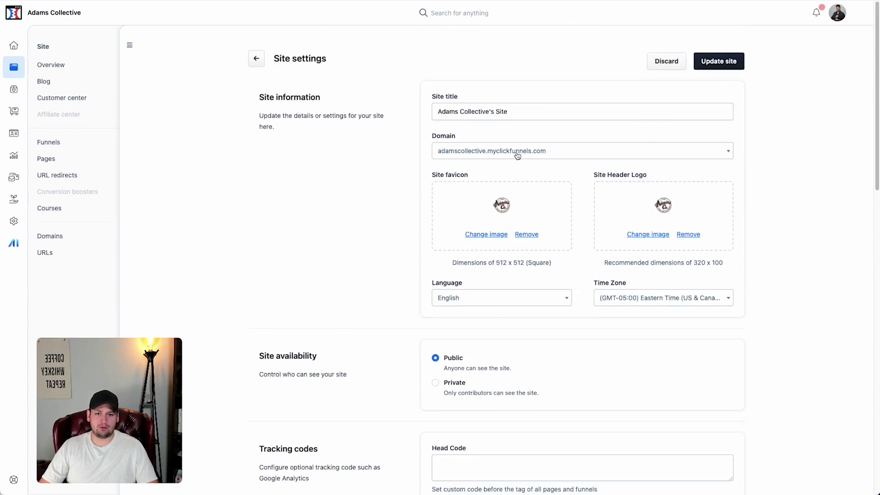
{"action": "scroll", "coordinate": [406, 183], "scroll_direction": "down", "scroll_amount": 8}
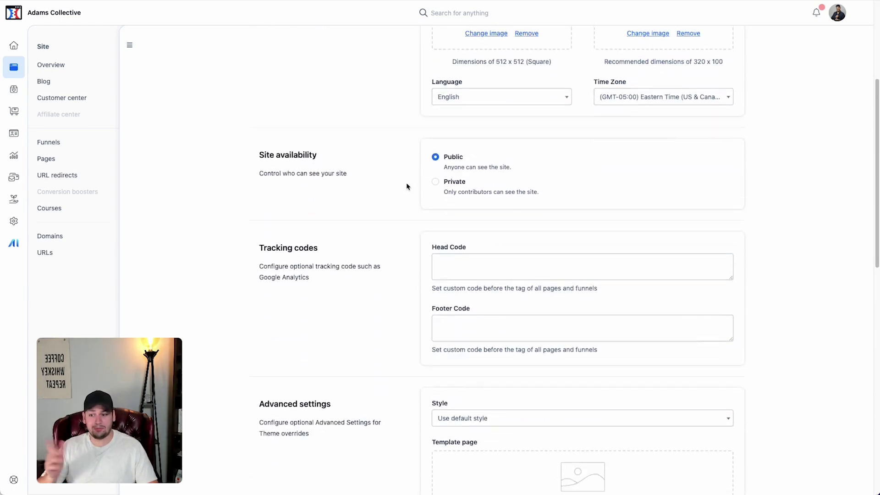
{"action": "scroll", "coordinate": [406, 188], "scroll_direction": "down", "scroll_amount": 2}
{"action": "left_click", "coordinate": [461, 203]}
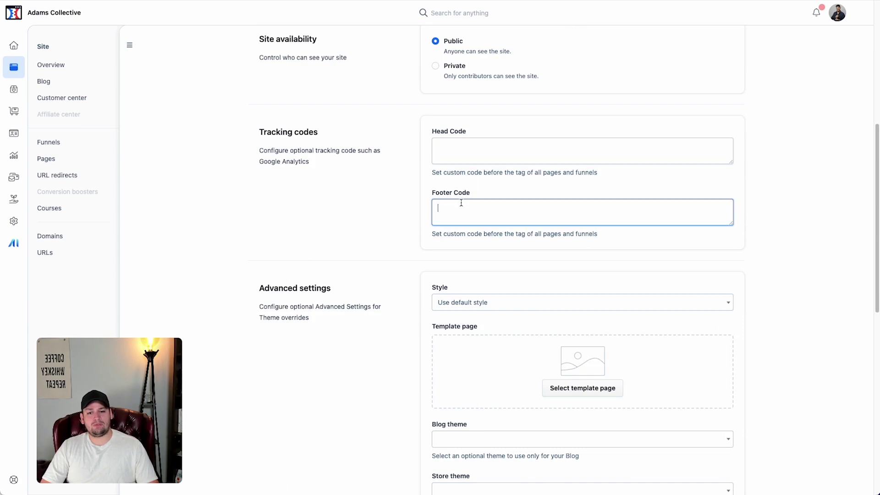
{"action": "left_click", "coordinate": [460, 149]}
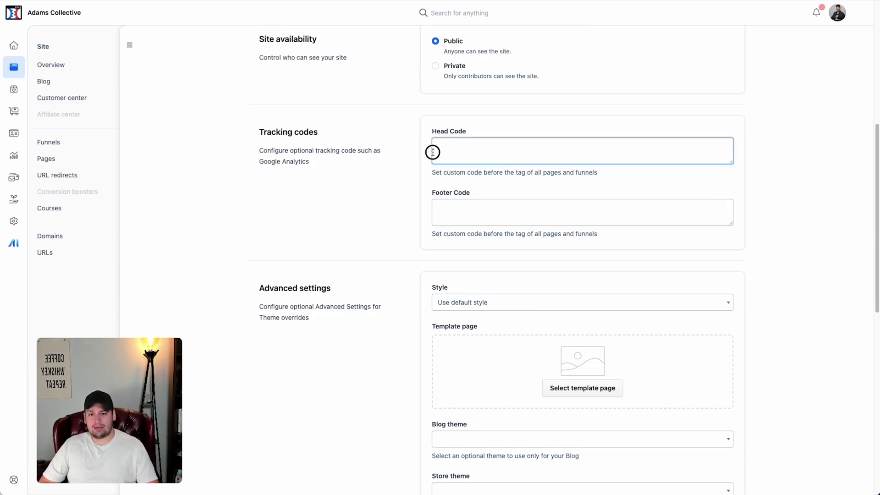
{"action": "left_click", "coordinate": [413, 149]}
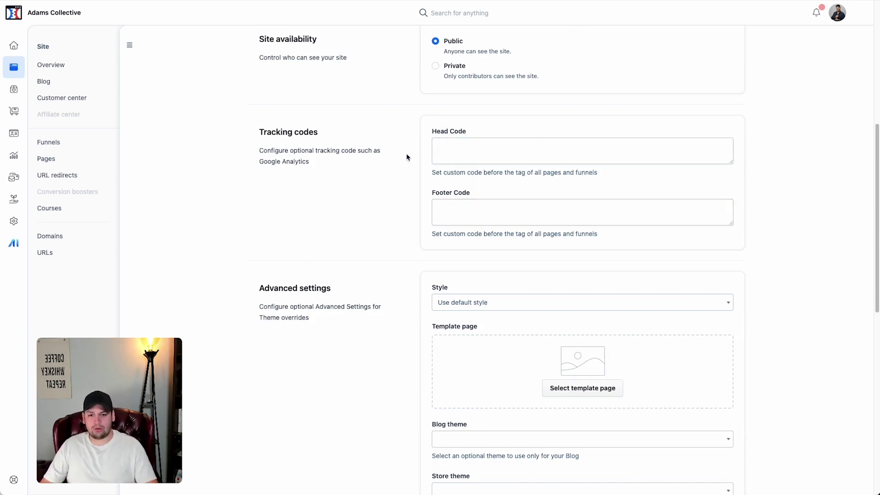
Examine the advanced settings for style, template page, blog theme, store theme and homepage, continuing to SEO & Sharing
{"action": "scroll", "coordinate": [406, 158], "scroll_direction": "down", "scroll_amount": 1}
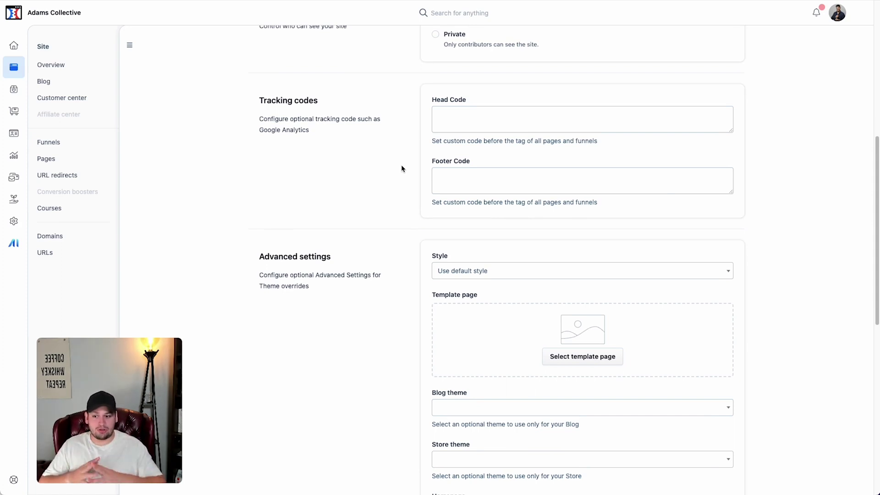
{"action": "scroll", "coordinate": [402, 168], "scroll_direction": "down", "scroll_amount": 3}
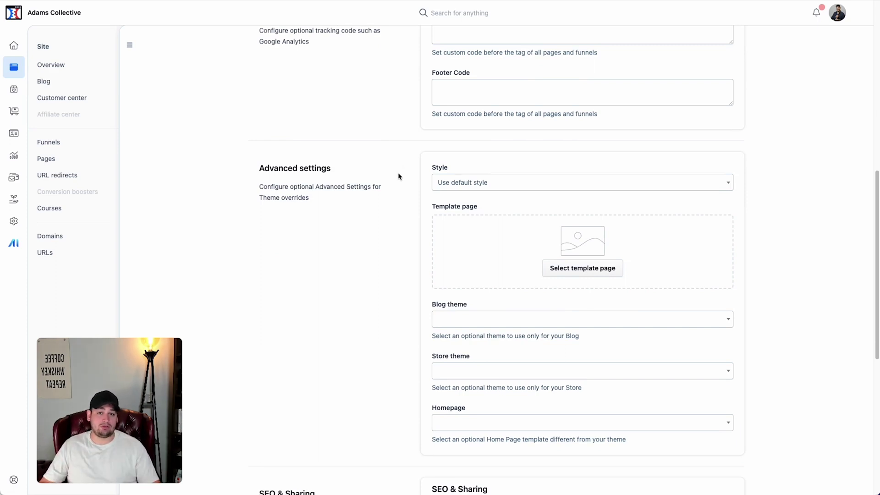
{"action": "scroll", "coordinate": [398, 175], "scroll_direction": "down", "scroll_amount": 1}
{"action": "scroll", "coordinate": [362, 276], "scroll_direction": "down", "scroll_amount": 1}
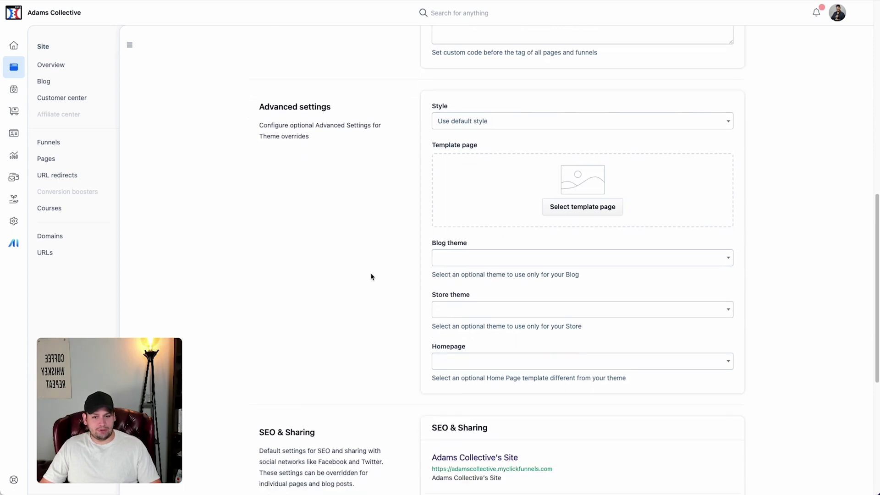
{"action": "scroll", "coordinate": [371, 277], "scroll_direction": "down", "scroll_amount": 2}
{"action": "scroll", "coordinate": [369, 277], "scroll_direction": "up", "scroll_amount": 2}
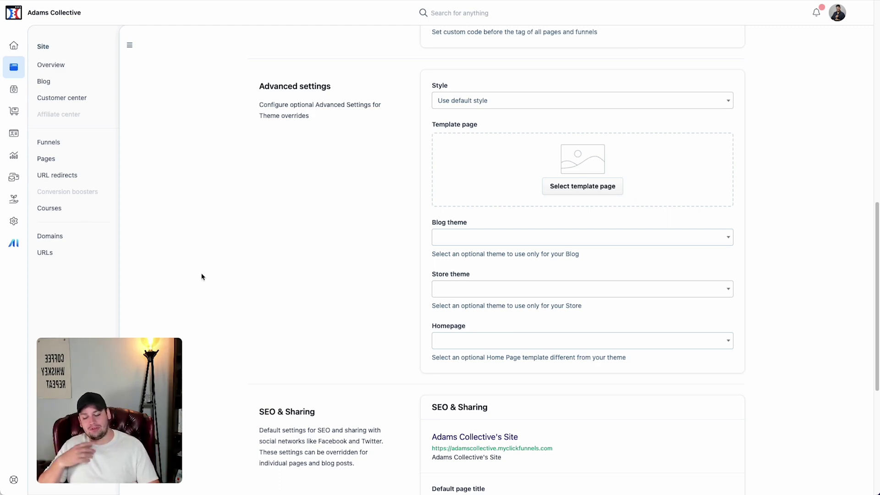
{"action": "scroll", "coordinate": [245, 290], "scroll_direction": "down", "scroll_amount": 3}
{"action": "scroll", "coordinate": [246, 293], "scroll_direction": "down", "scroll_amount": 7}
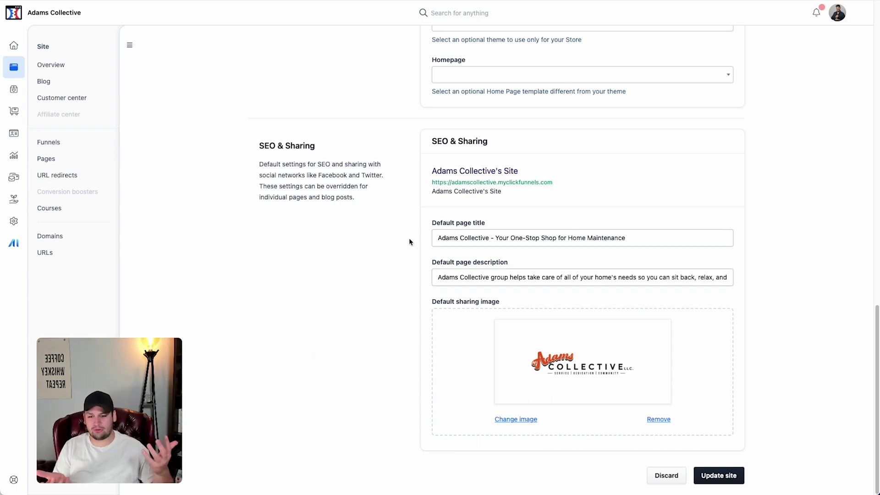
Review the full default page title and description under SEO & Sharing and update the site
{"action": "left_click", "coordinate": [469, 237]}
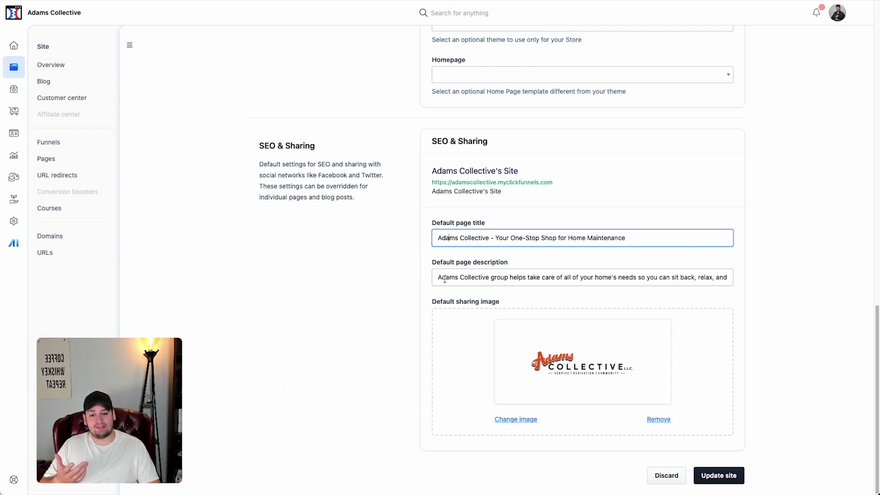
{"action": "left_click", "coordinate": [468, 278]}
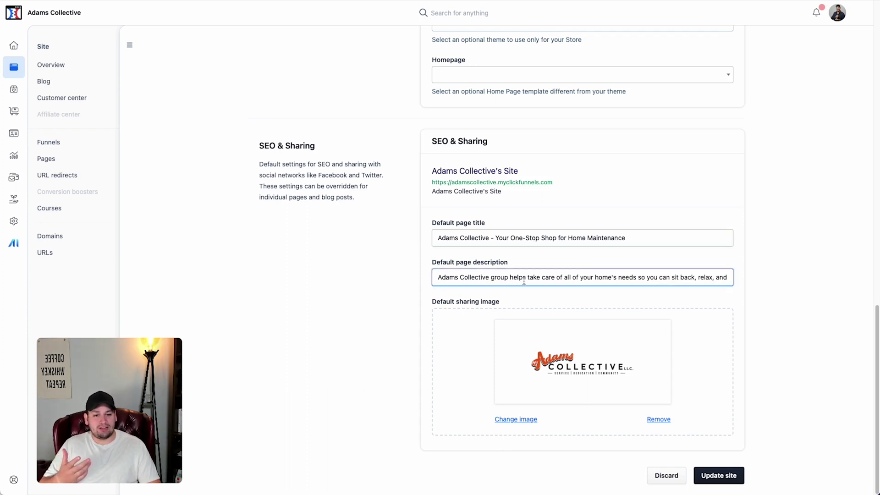
{"action": "left_click_drag", "start_coordinate": [671, 277], "coordinate": [750, 280]}
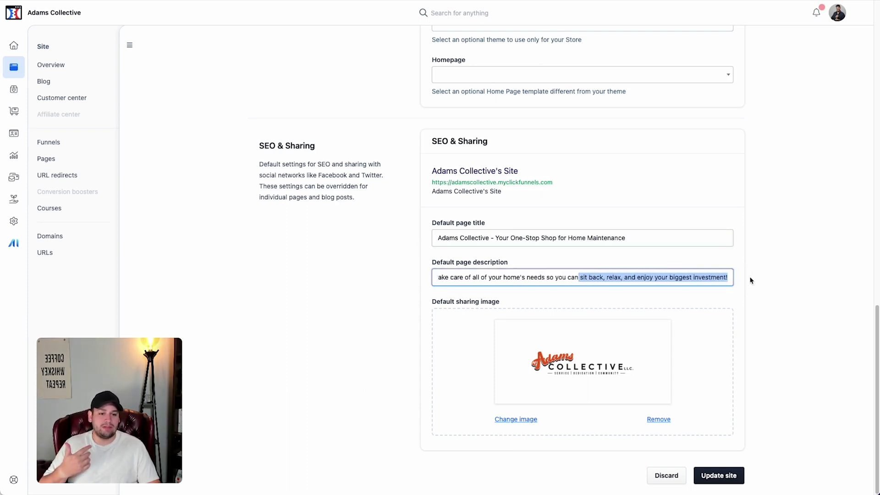
{"action": "left_click", "coordinate": [687, 278]}
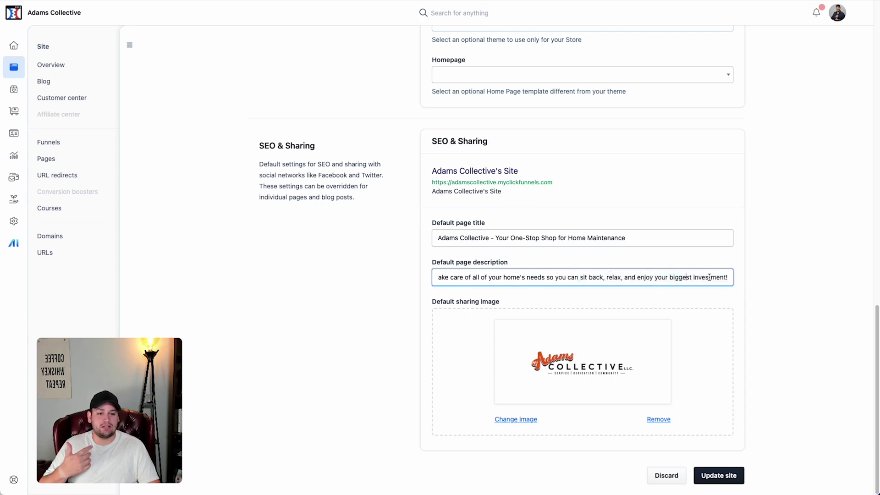
{"action": "left_click", "coordinate": [407, 337]}
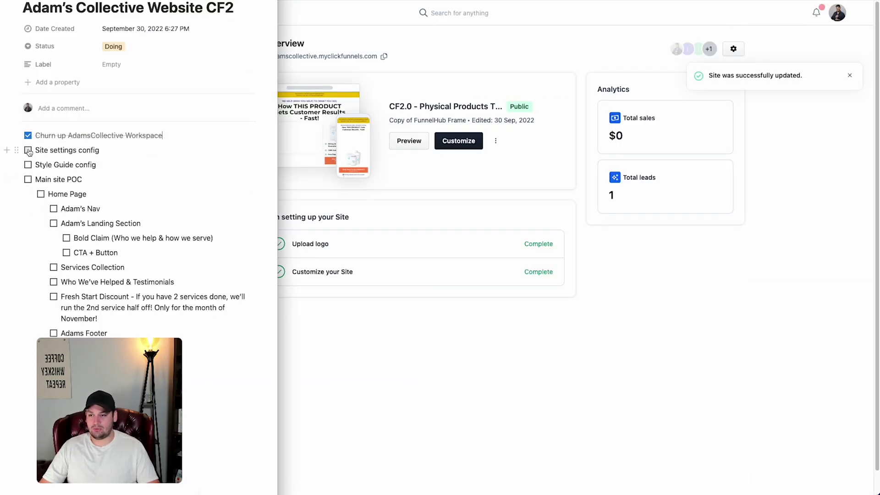
Mark "Site settings config" as done in the project checklist and return to the site overview
{"action": "left_click", "coordinate": [28, 150]}
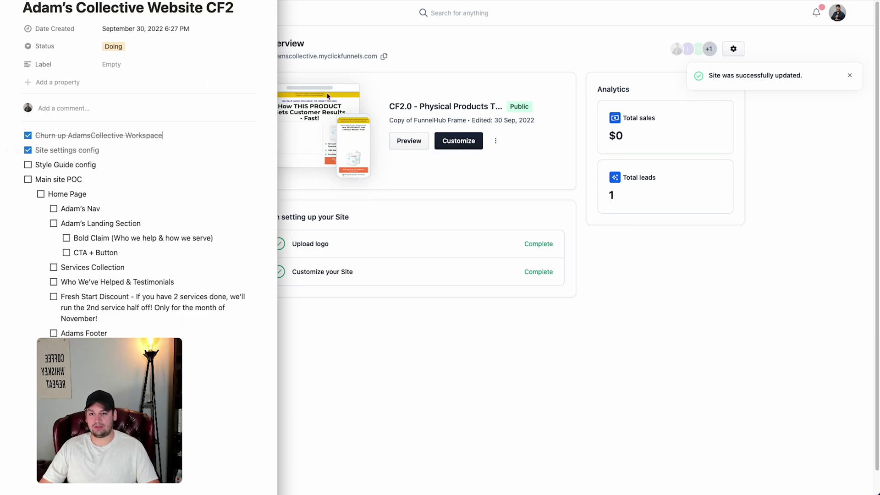
{"action": "left_click", "coordinate": [470, 41]}
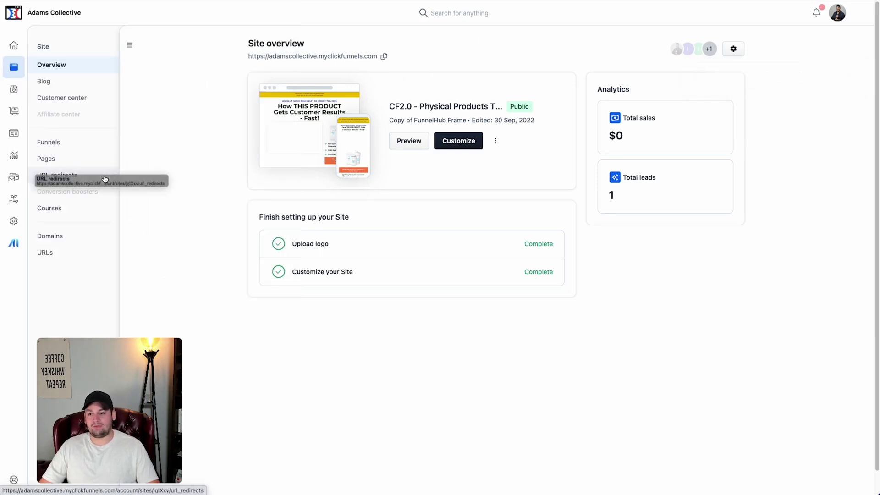
Rename the "Physical Products Style" in the workspace styles to "Adams Collective Style" and save it
{"action": "left_click", "coordinate": [14, 220]}
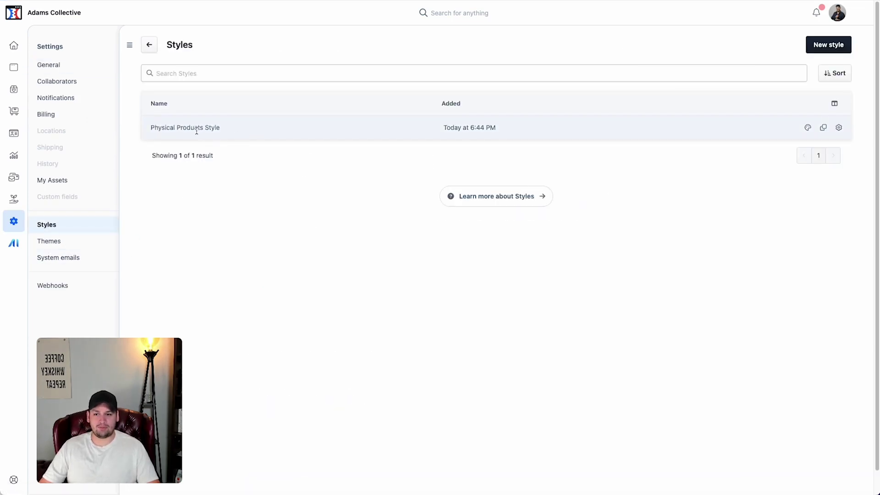
{"action": "left_click", "coordinate": [839, 127]}
{"action": "triple_click", "coordinate": [487, 96]}
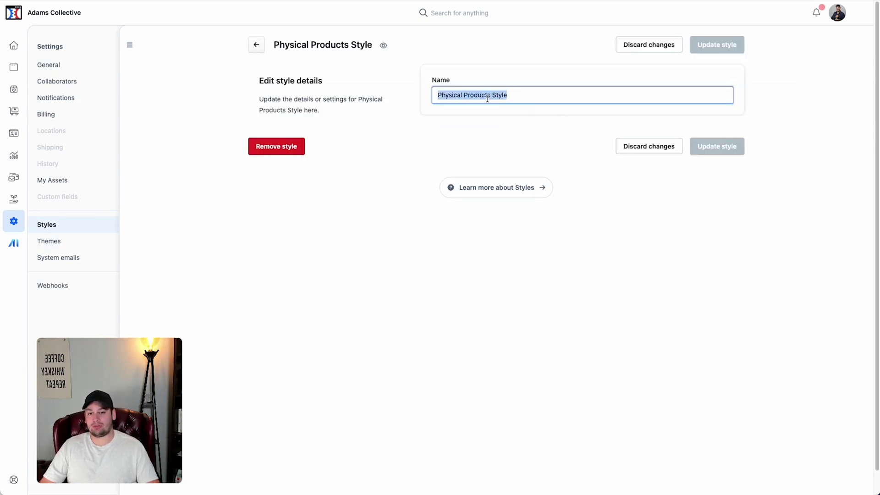
{"action": "type", "text": "Adams Collec"}
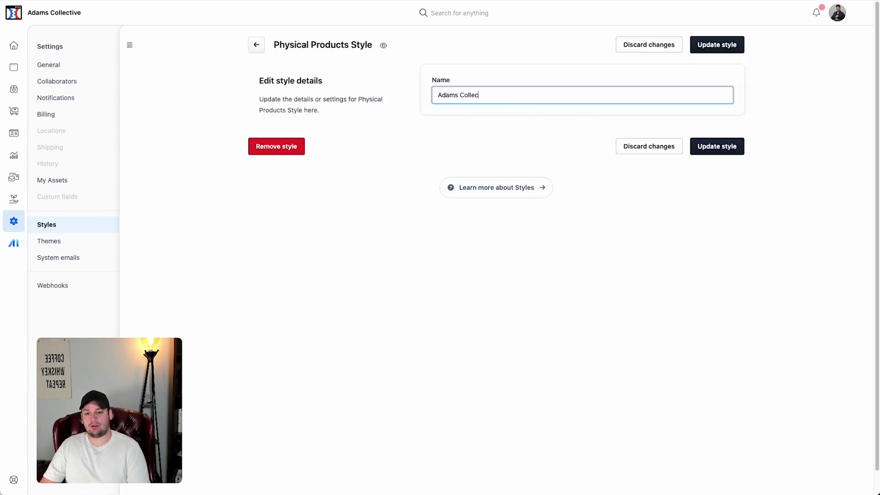
{"action": "type", "text": "tive Style"}
{"action": "left_click", "coordinate": [701, 145]}
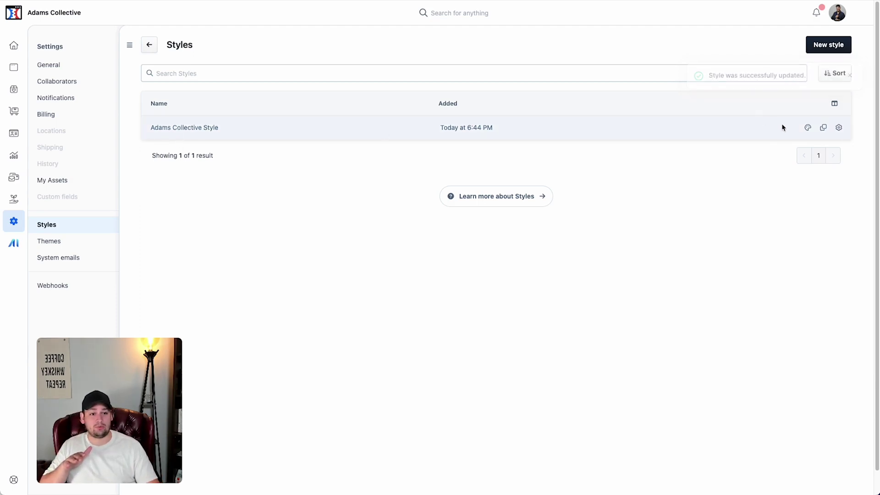
Open the Adams Collective Style for editing, and sample the dark lettering color of the profile logo on the company's Facebook page
{"action": "left_click", "coordinate": [808, 128]}
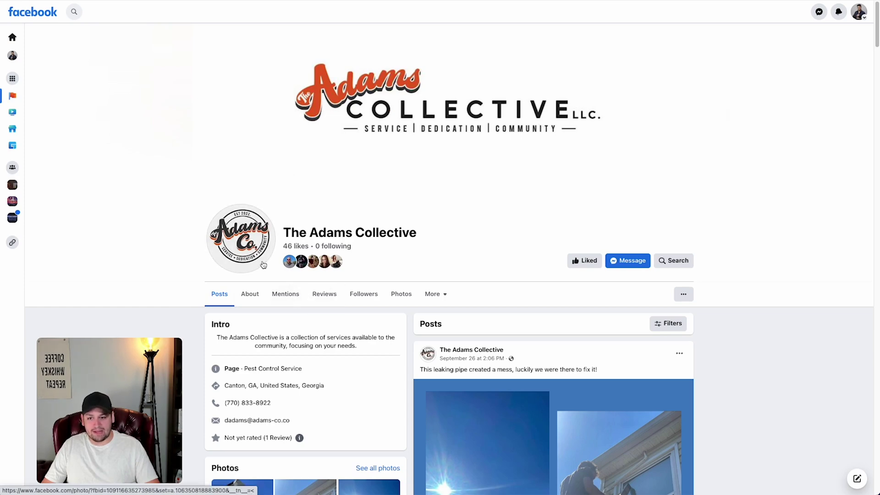
{"action": "left_click", "coordinate": [232, 238]}
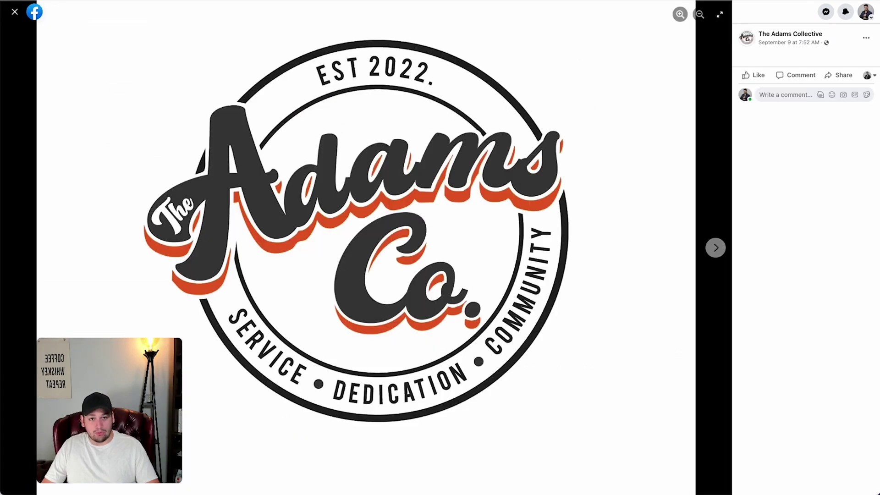
{"action": "key", "text": "alt+p"}
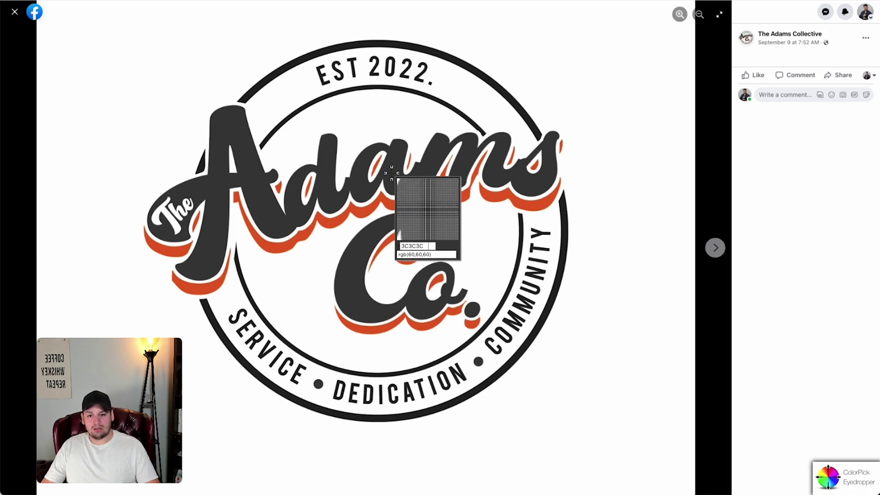
{"action": "key", "text": "Escape"}
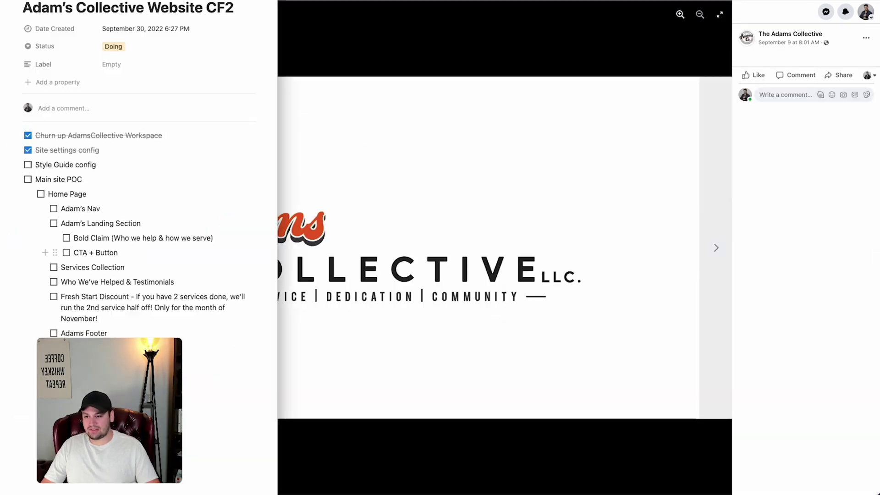
In the project checklist, add a nested to-do under "Style Guide config" with the text "#Orange"
{"action": "left_click", "coordinate": [100, 165]}
{"action": "type", "text": "("}
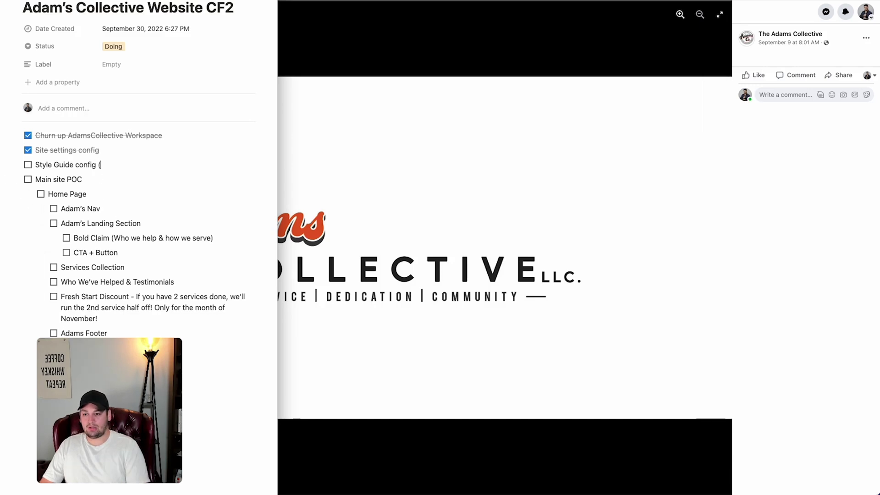
{"action": "type", "text": "#"}
{"action": "key", "text": "BackSpace"}
{"action": "key", "text": "BackSpace"}
{"action": "key", "text": "Return"}
{"action": "key", "text": "Tab"}
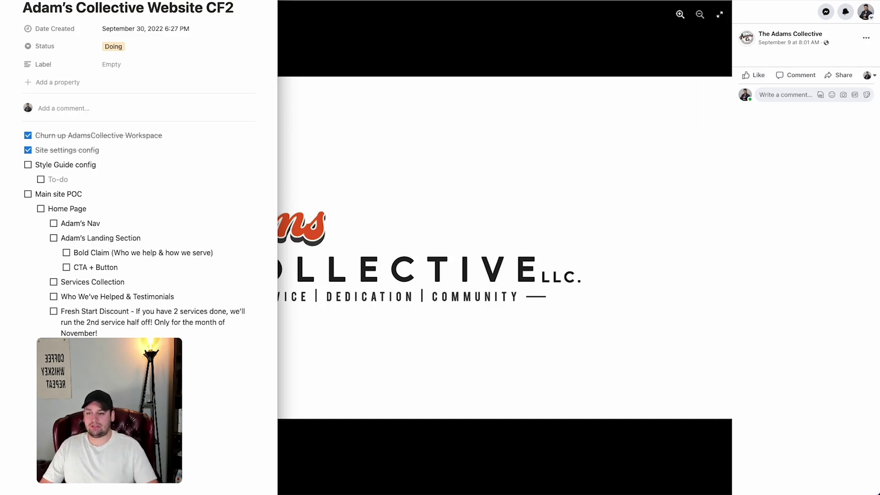
{"action": "type", "text": "#Orange"}
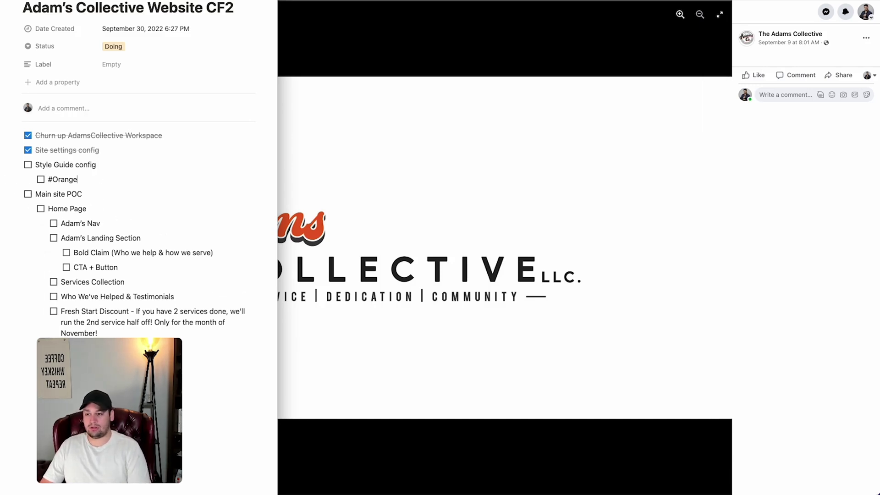
Sample the orange of the Adams Collective logo on Facebook and complete the checklist to-do as "Orange: #E55D24"
{"action": "left_click", "coordinate": [373, 143]}
{"action": "key", "text": "alt+p"}
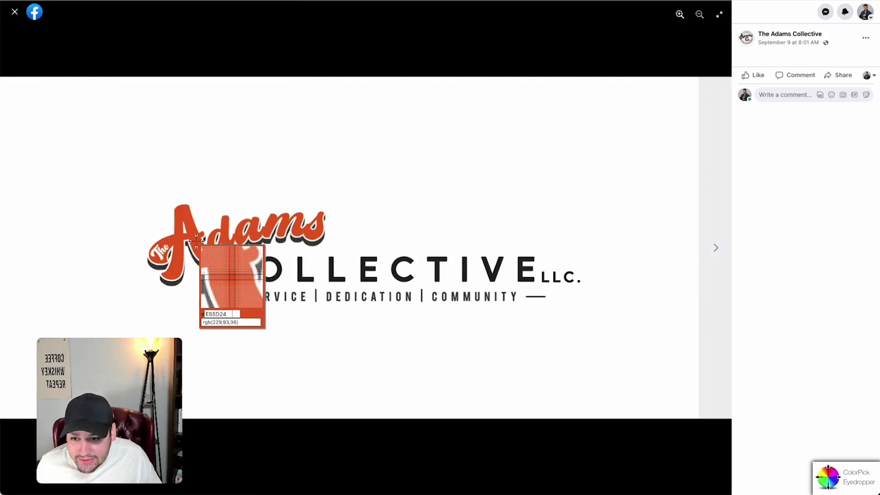
{"action": "left_click", "coordinate": [196, 242]}
{"action": "key", "text": "Escape"}
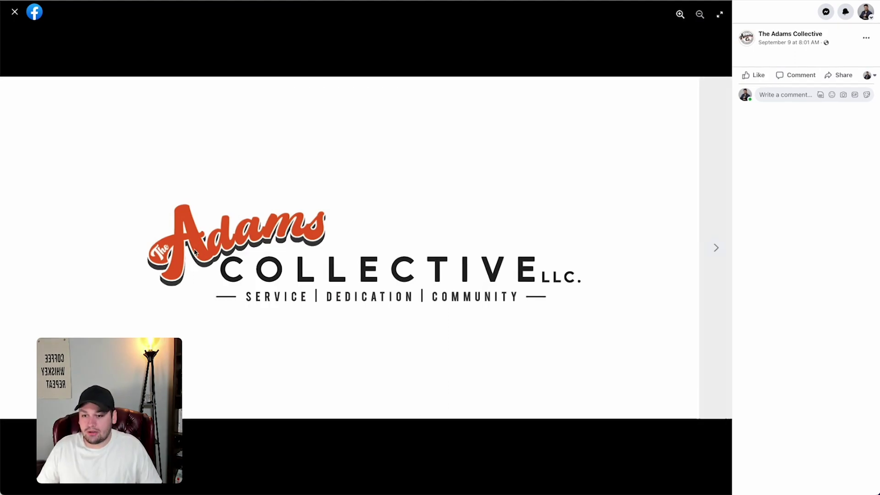
{"action": "key", "text": "alt+Tab"}
{"action": "type", "text": "E55D24"}
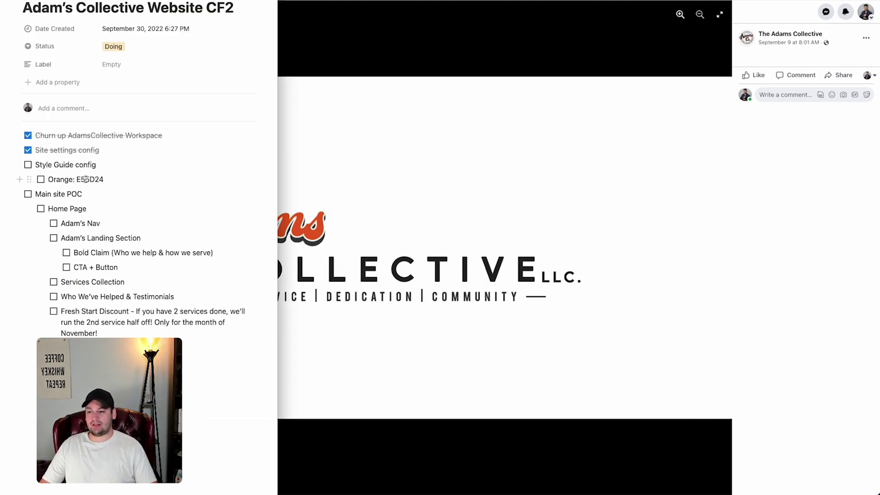
{"action": "left_click", "coordinate": [78, 180]}
{"action": "type", "text": "#"}
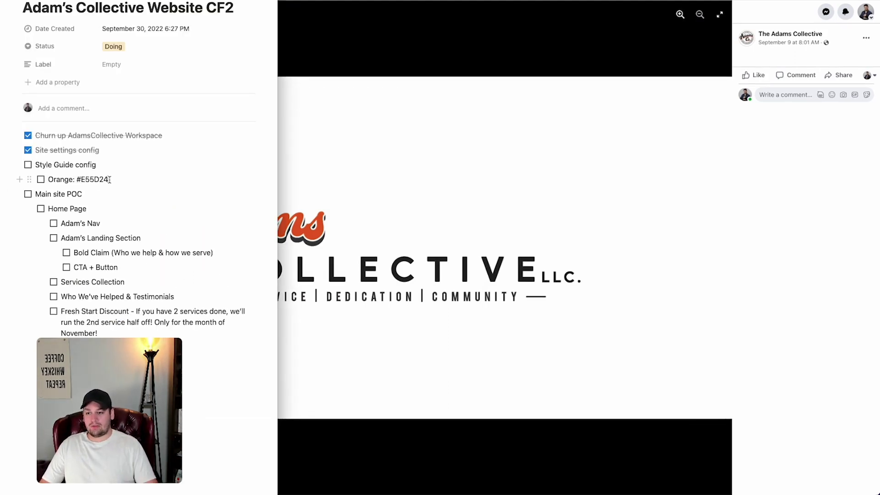
Add the to-do "Black: #3C3C3C" below the orange entry under "Style Guide config"
{"action": "key", "text": "Return"}
{"action": "type", "text": "B"}
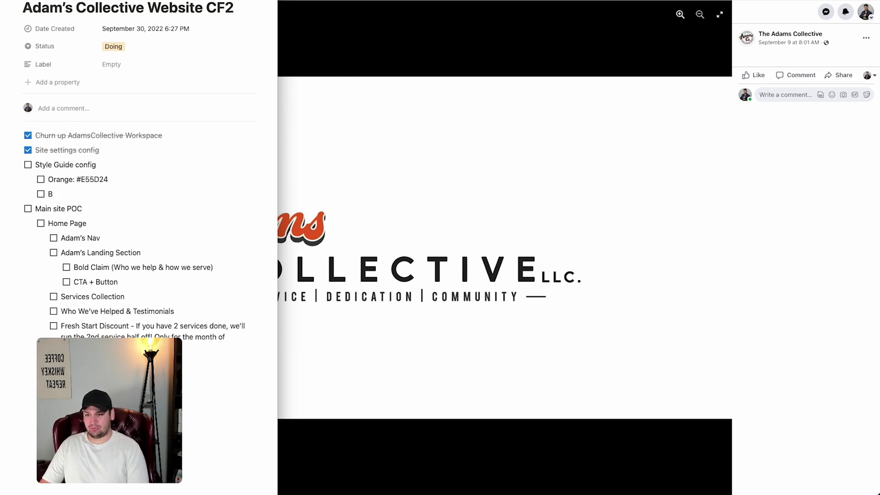
{"action": "type", "text": "lack"}
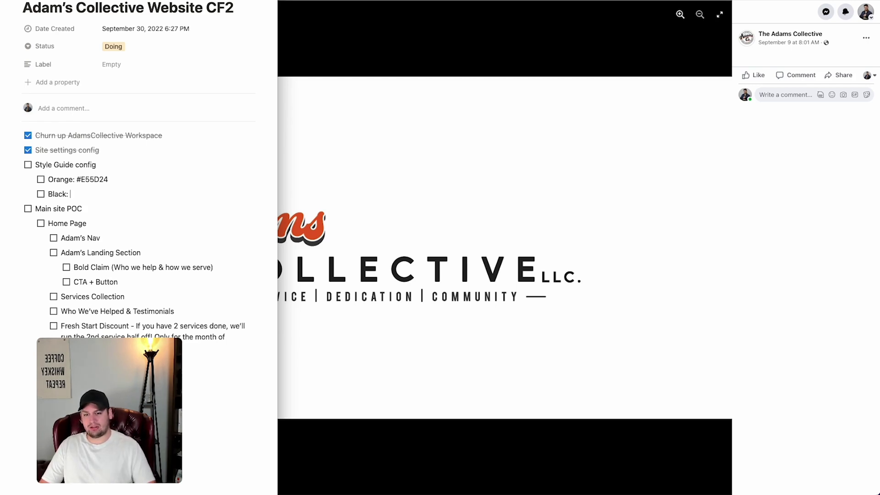
{"action": "type", "text": ": #"}
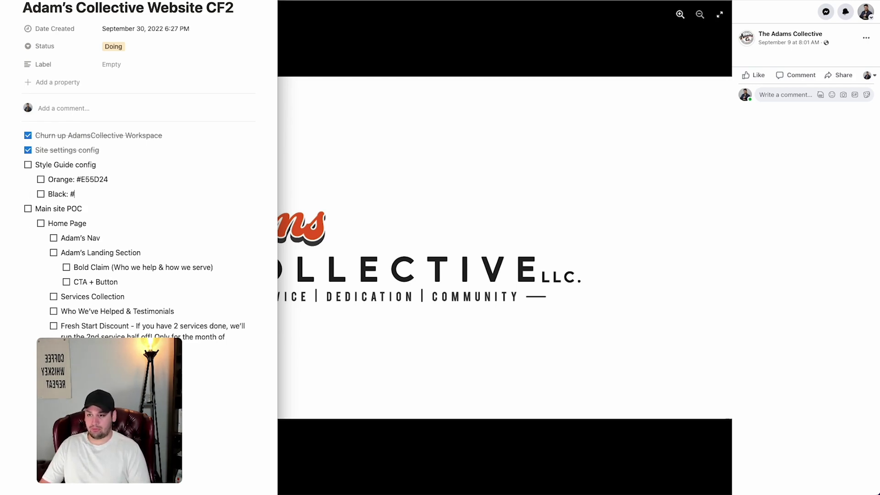
{"action": "type", "text": "3C3C3C"}
{"action": "left_click", "coordinate": [516, 184]}
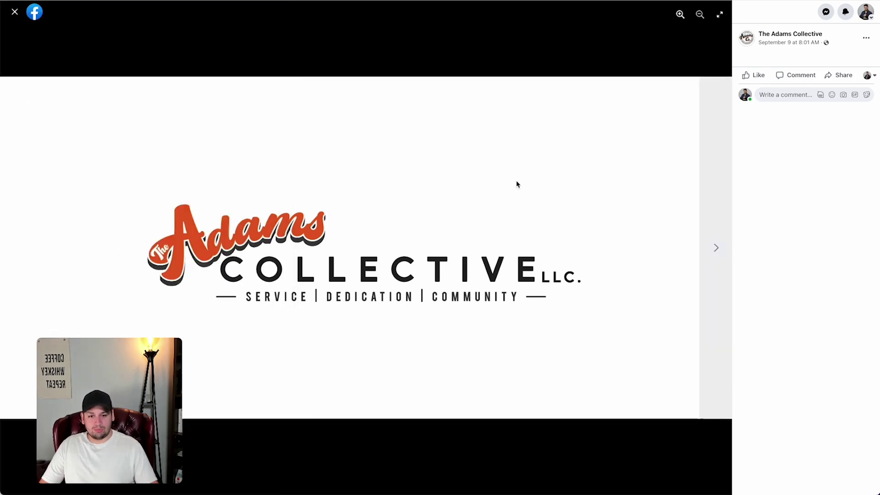
Add the to-do "White: #FFFFFF" below the black entry in the checklist and leave the checklist
{"action": "key", "text": "super+Tab"}
{"action": "key", "text": "Return"}
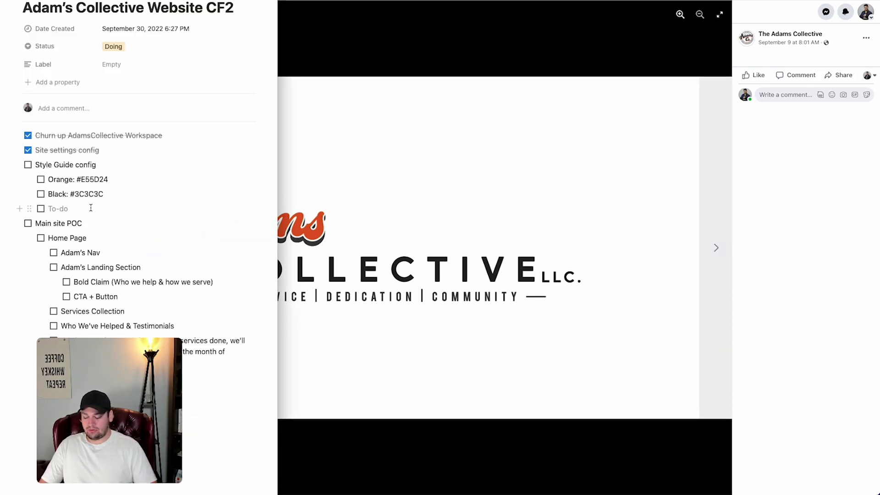
{"action": "type", "text": "White: #FFFFF"}
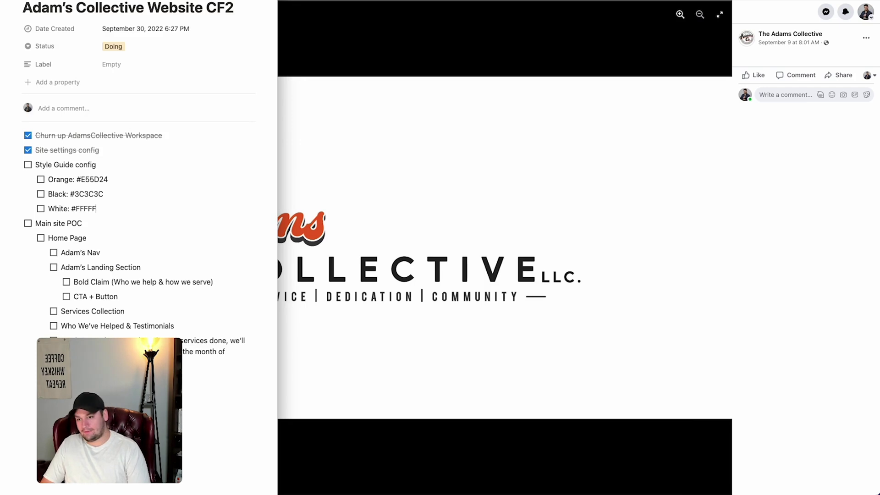
{"action": "type", "text": "F"}
{"action": "key", "text": "Return"}
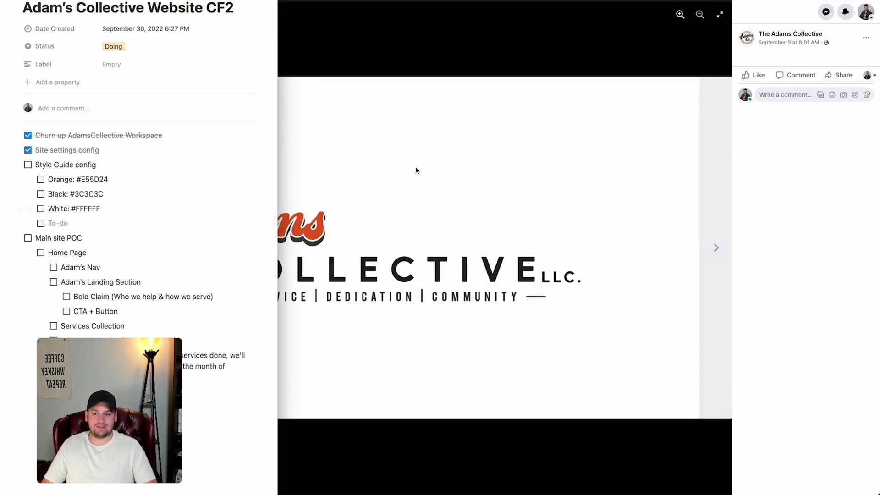
{"action": "left_click", "coordinate": [379, 165]}
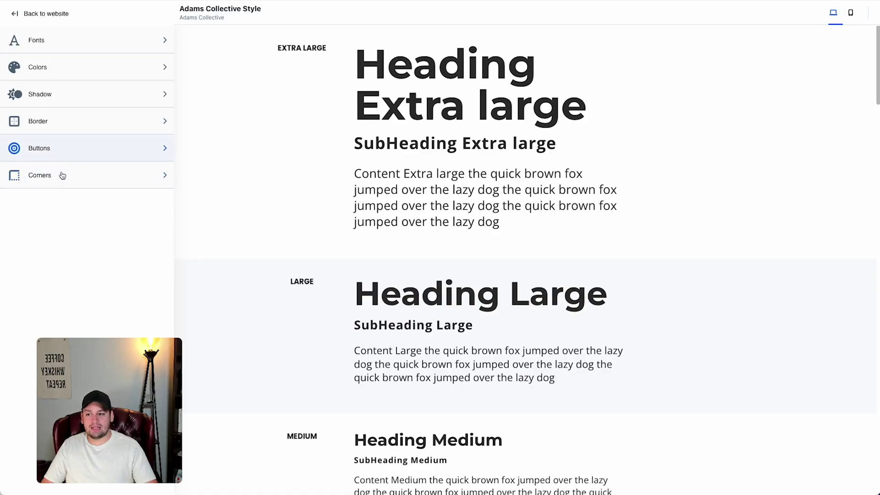
Review the style's section colors and set the Darkest Background's base color to the second theme color
{"action": "left_click", "coordinate": [78, 70]}
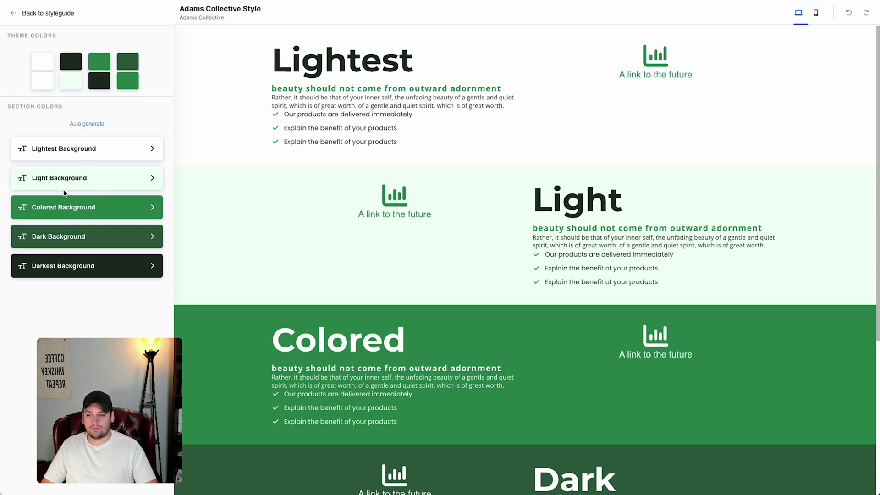
{"action": "scroll", "coordinate": [361, 340], "scroll_direction": "down", "scroll_amount": 5}
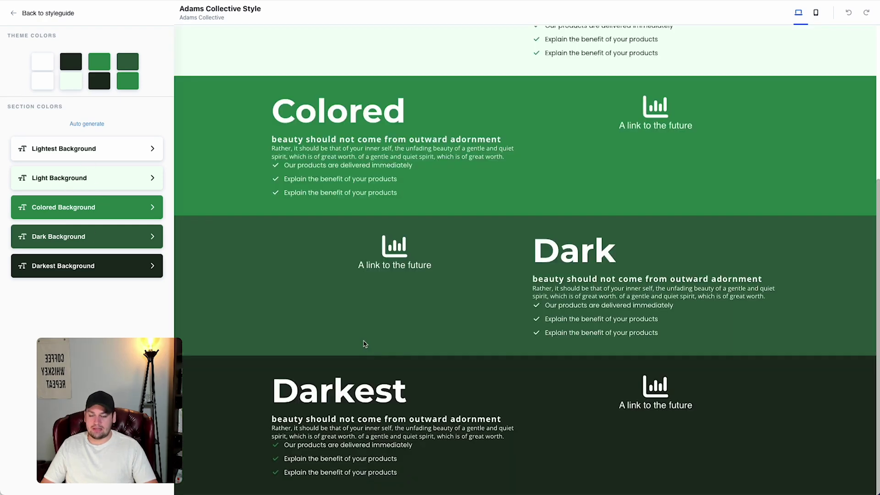
{"action": "scroll", "coordinate": [359, 336], "scroll_direction": "up", "scroll_amount": 5}
{"action": "scroll", "coordinate": [359, 336], "scroll_direction": "down", "scroll_amount": 5}
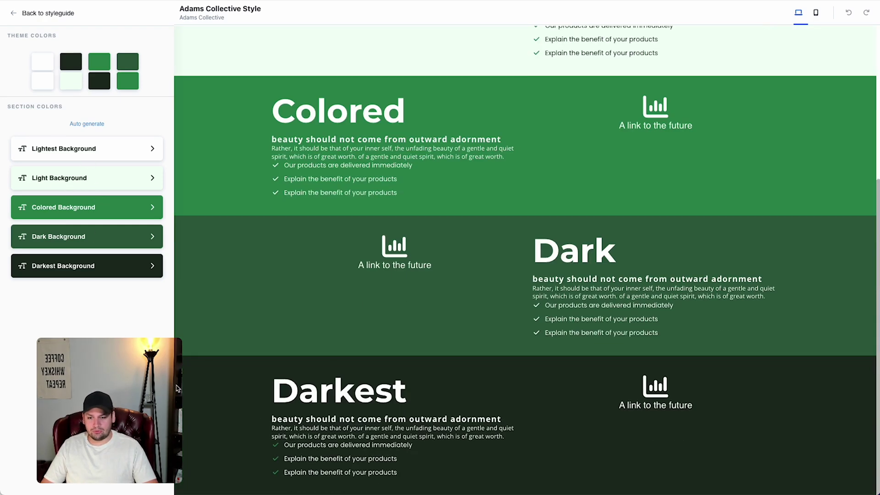
{"action": "left_click", "coordinate": [88, 274]}
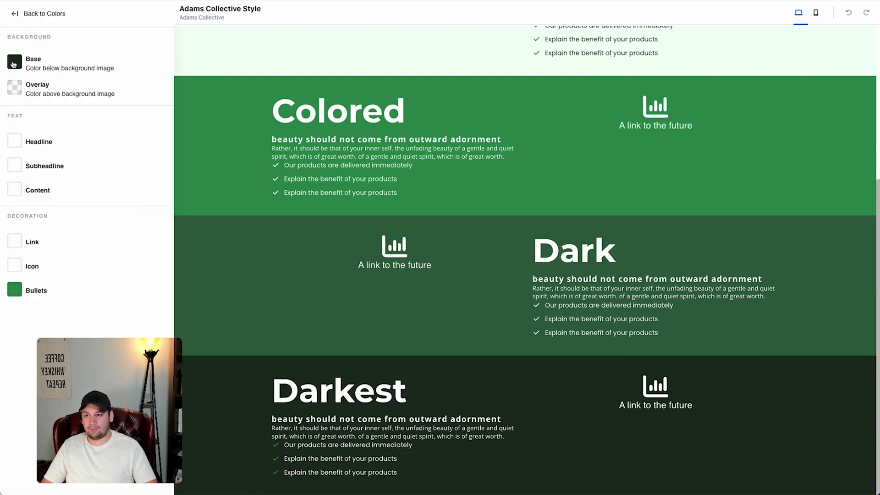
{"action": "left_click", "coordinate": [14, 62]}
{"action": "left_click", "coordinate": [85, 70]}
{"action": "key", "text": "Escape"}
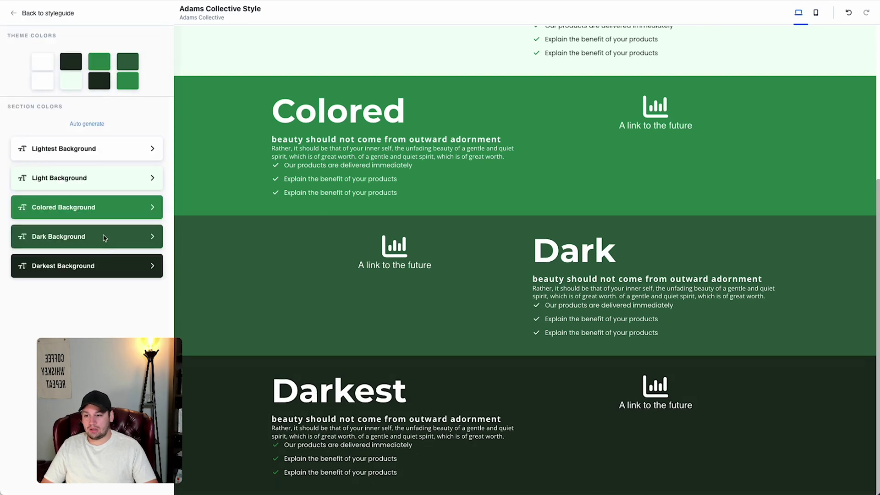
Change the second theme color, the near-black one, to hex 3c3c3c and update the style
{"action": "left_click", "coordinate": [70, 65]}
{"action": "left_click", "coordinate": [120, 200]}
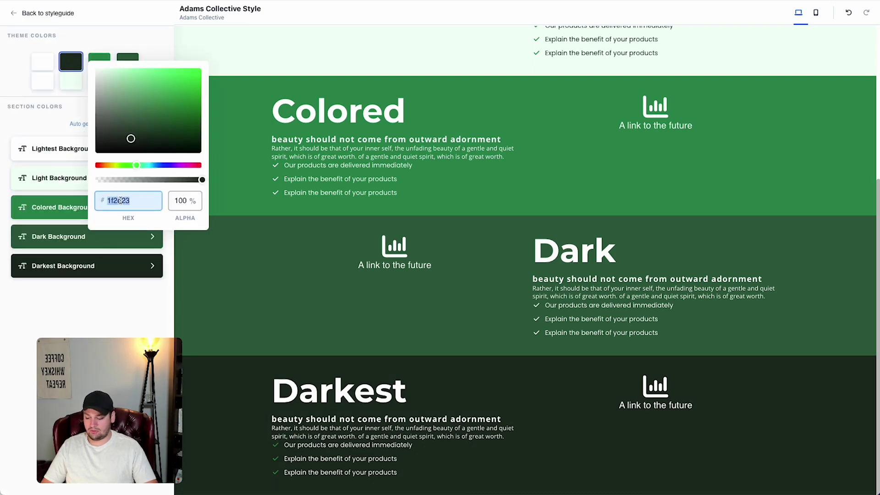
{"action": "type", "text": "3c3c3c"}
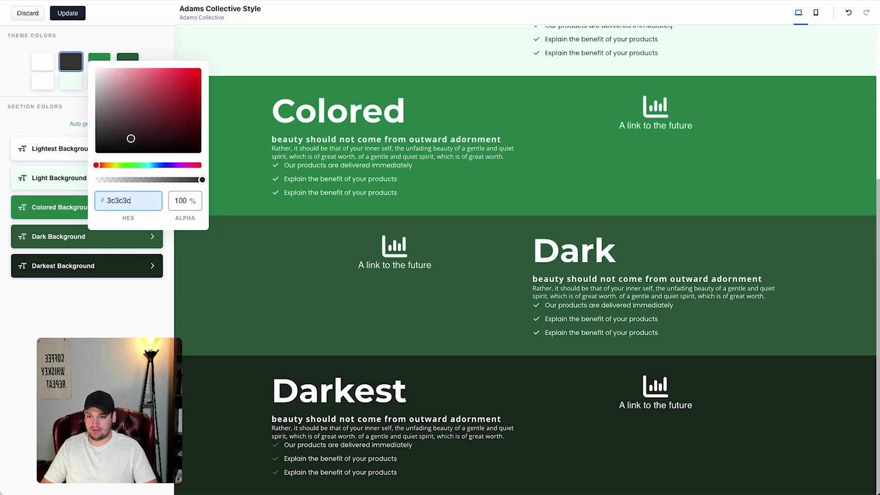
{"action": "key", "text": "Return"}
{"action": "left_click", "coordinate": [69, 13]}
Set the bullets color of the Darkest Background section to the white theme color and return to the color overview
{"action": "left_click", "coordinate": [93, 71]}
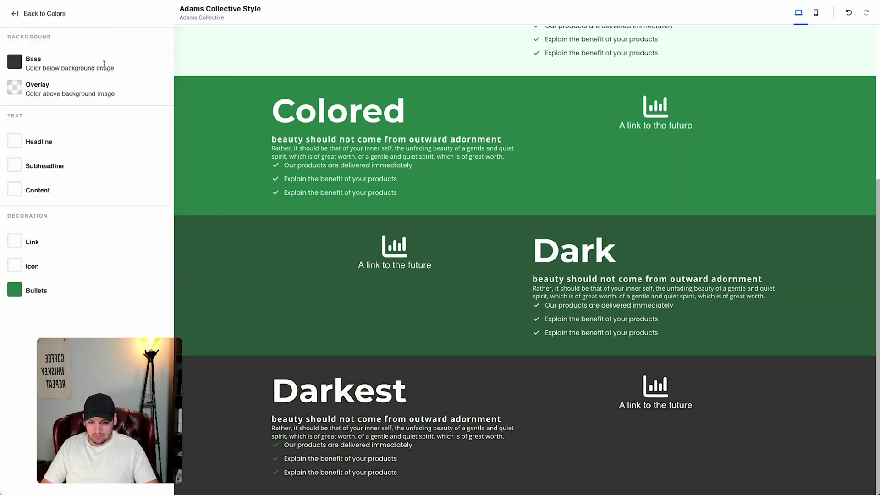
{"action": "left_click", "coordinate": [15, 290]}
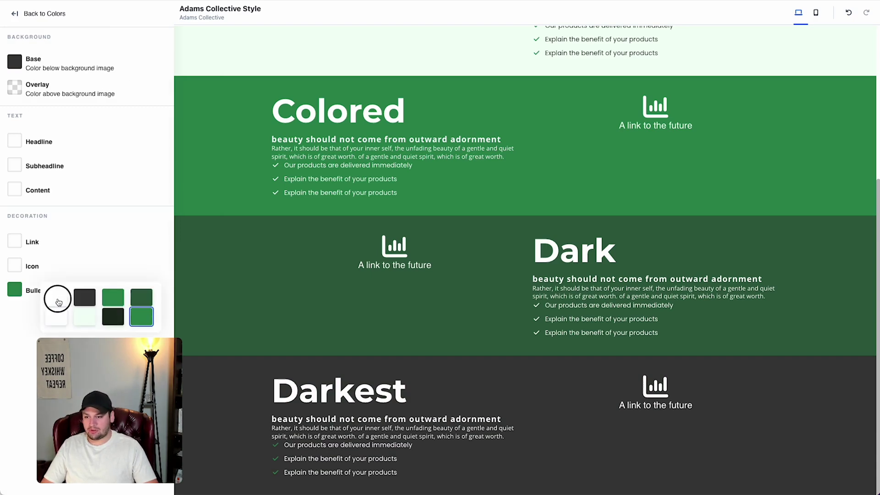
{"action": "left_click", "coordinate": [57, 299]}
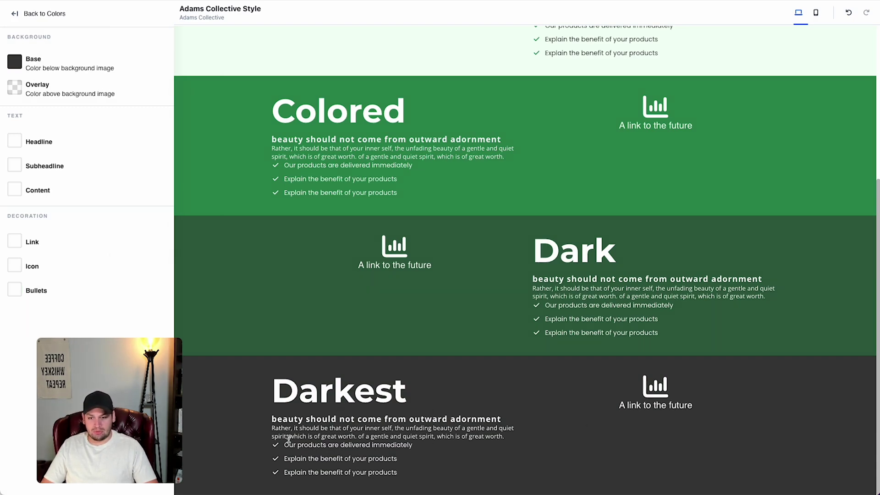
{"action": "scroll", "coordinate": [477, 275], "scroll_direction": "up", "scroll_amount": 5}
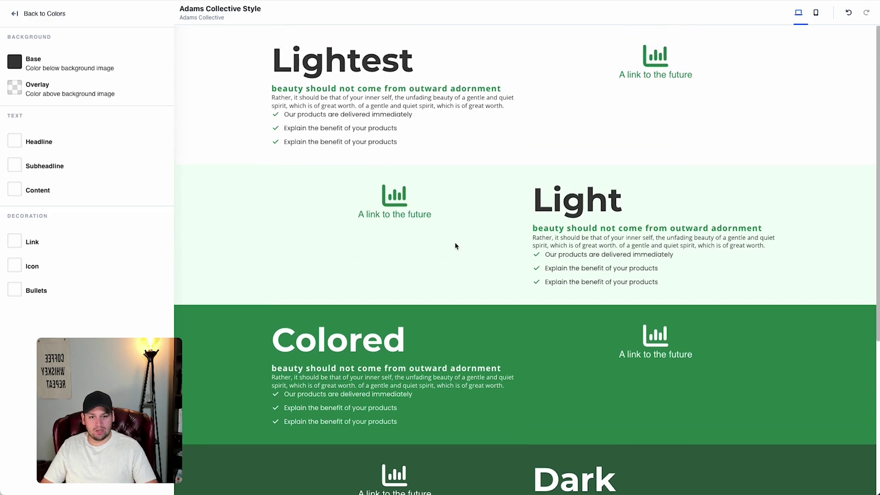
{"action": "left_click", "coordinate": [18, 13]}
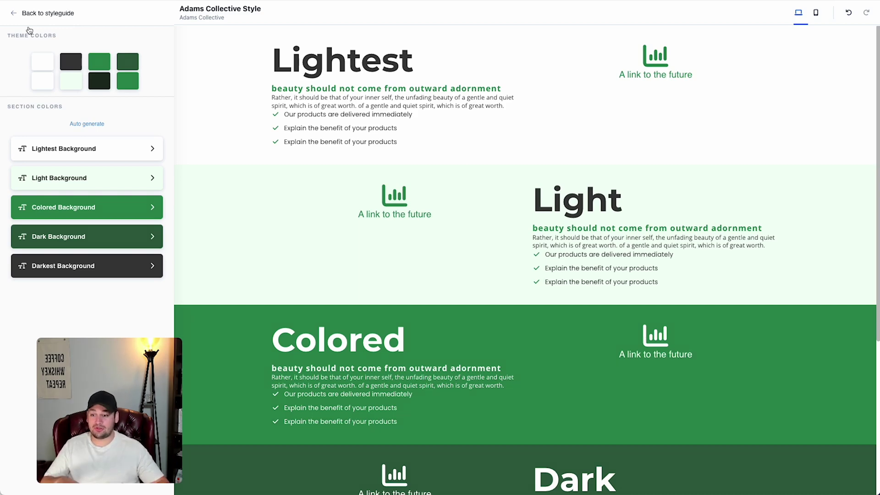
Set the style's headline font family to Inter with Light weight and return to the font overview
{"action": "left_click", "coordinate": [32, 12]}
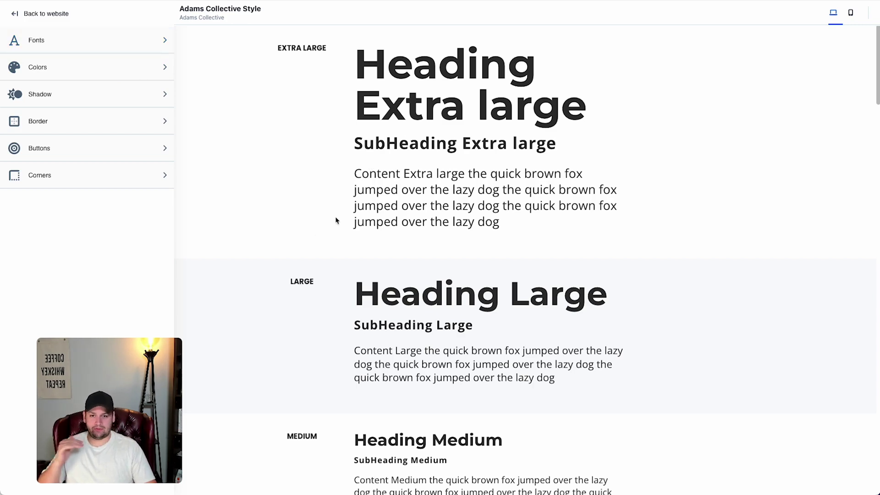
{"action": "left_click", "coordinate": [84, 40]}
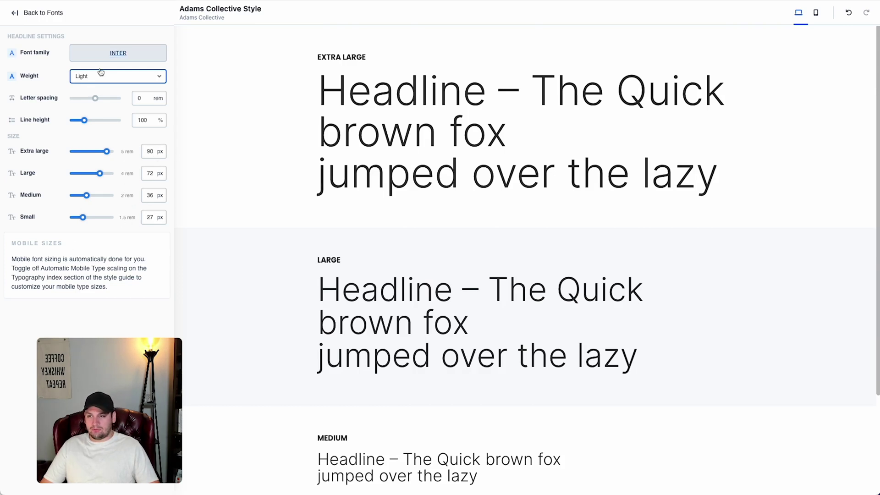
{"action": "left_click", "coordinate": [32, 16]}
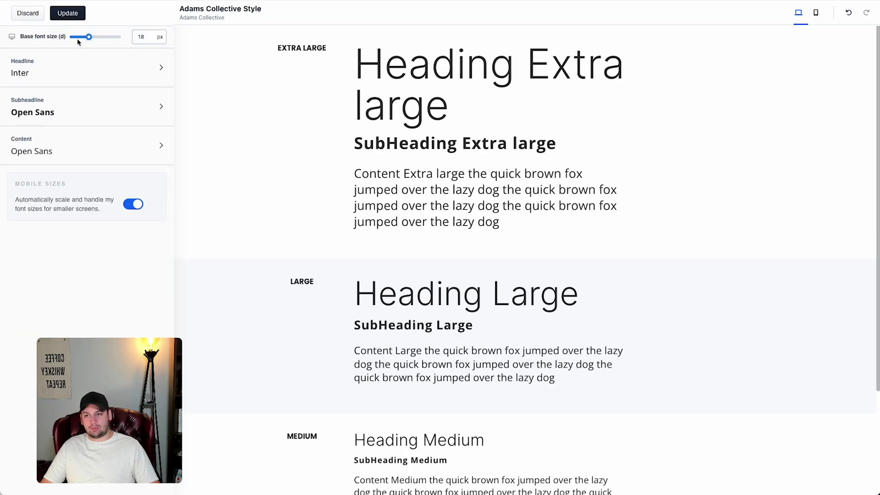
Set the style's base font size to 16 px
{"action": "left_click", "coordinate": [139, 38]}
{"action": "key", "text": "BackSpace"}
{"action": "type", "text": "6"}
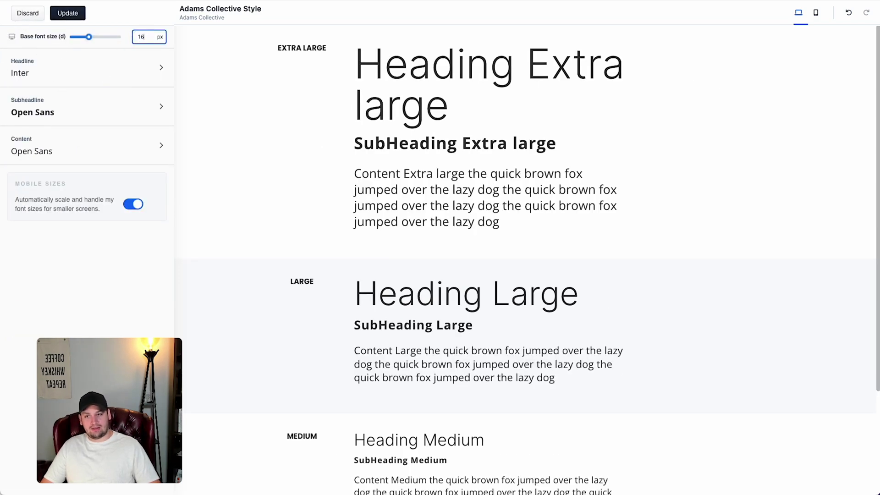
Set the style's subheadline font family to Source Sans Pro with Regular weight
{"action": "left_click", "coordinate": [54, 74]}
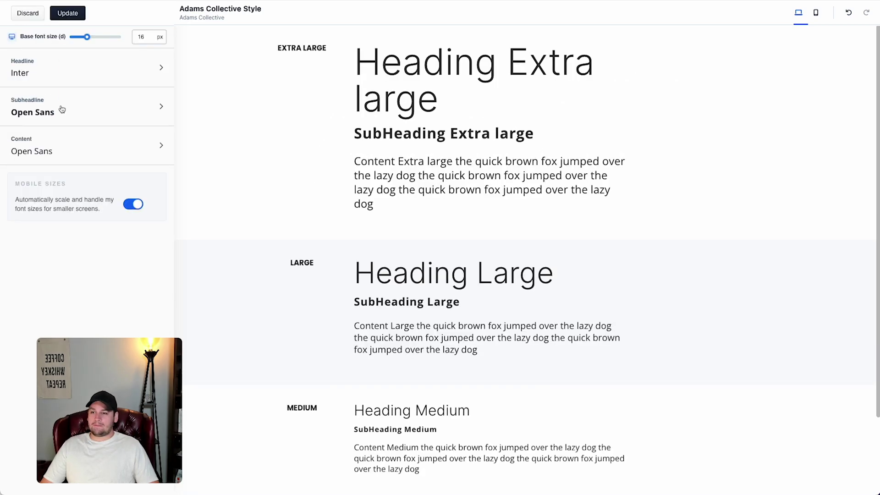
{"action": "left_click", "coordinate": [61, 111]}
{"action": "left_click", "coordinate": [94, 57]}
{"action": "left_click", "coordinate": [84, 36]}
{"action": "type", "text": "source"}
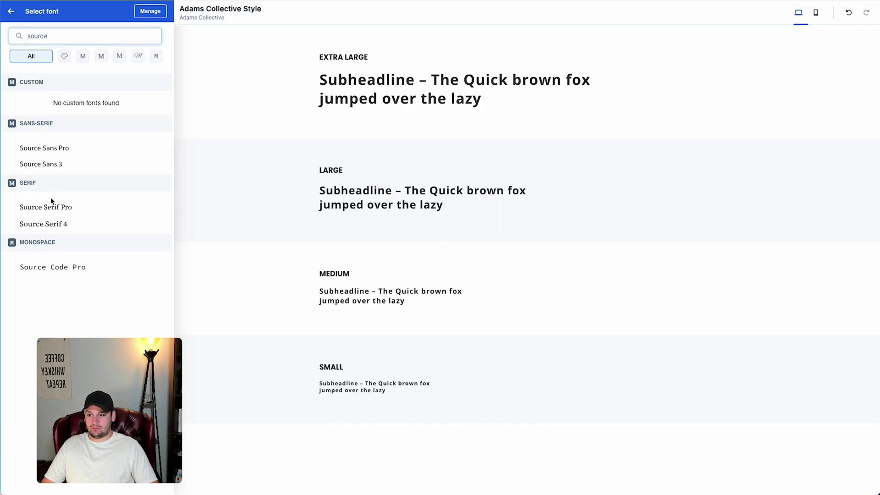
{"action": "left_click", "coordinate": [46, 148]}
{"action": "left_click", "coordinate": [115, 77]}
{"action": "left_click", "coordinate": [95, 57]}
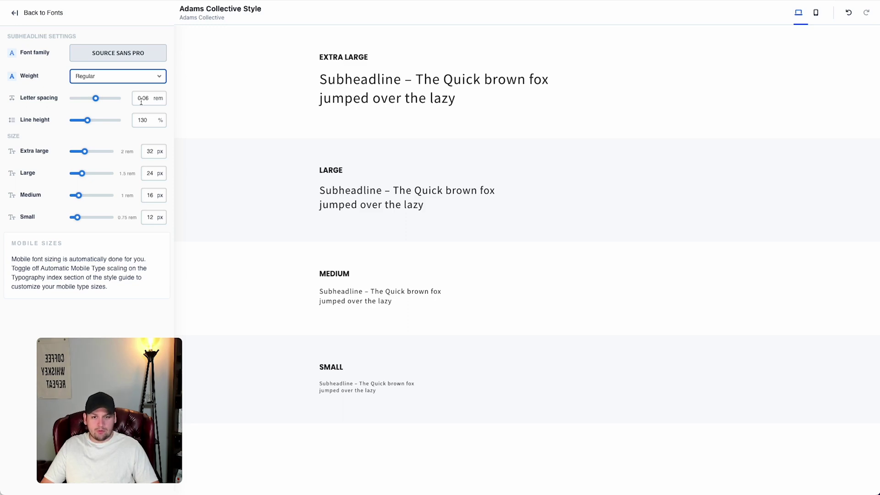
Set the subheadline line height to 110% and return to the font overview
{"action": "left_click_drag", "start_coordinate": [395, 395], "coordinate": [320, 382]}
{"action": "left_click", "coordinate": [321, 382]}
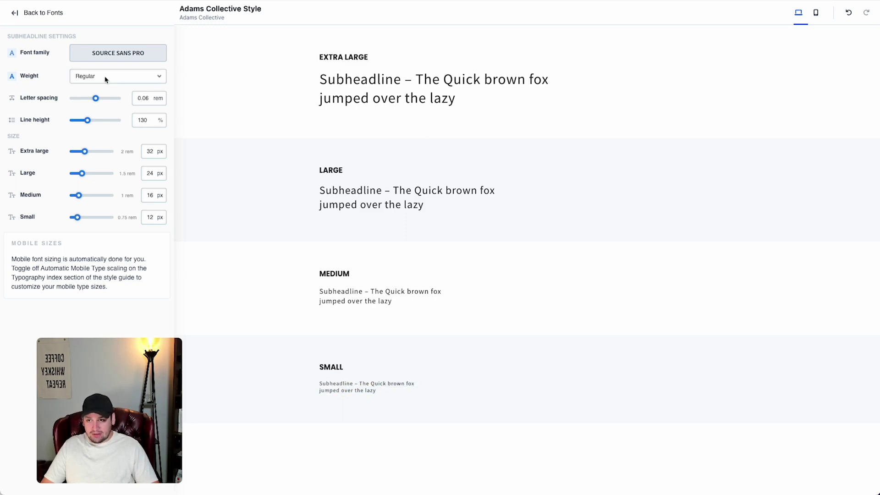
{"action": "left_click_drag", "start_coordinate": [387, 392], "coordinate": [308, 383]}
{"action": "double_click", "coordinate": [144, 120]}
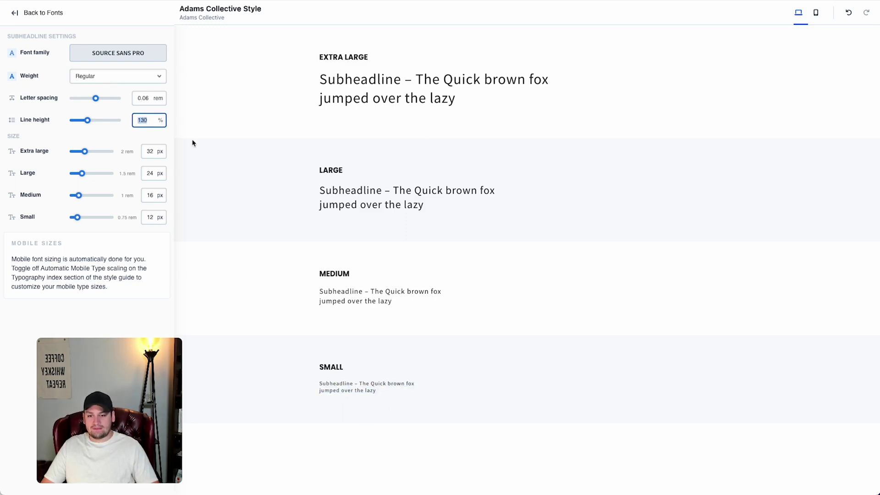
{"action": "type", "text": "110"}
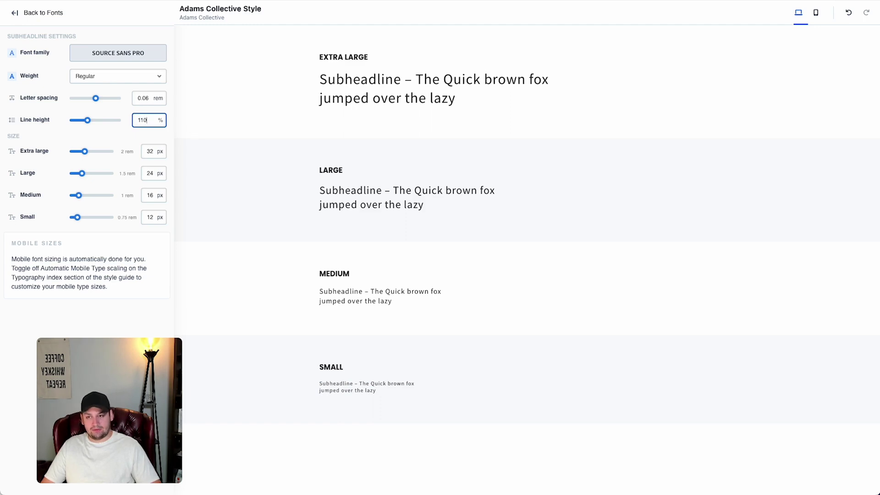
{"action": "left_click", "coordinate": [129, 254]}
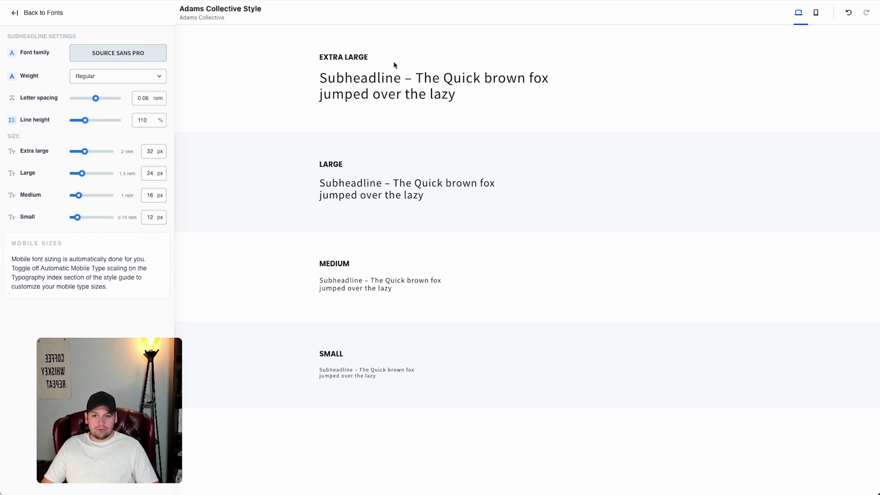
{"action": "left_click_drag", "start_coordinate": [394, 65], "coordinate": [455, 310]}
{"action": "left_click", "coordinate": [244, 212]}
{"action": "left_click", "coordinate": [45, 18]}
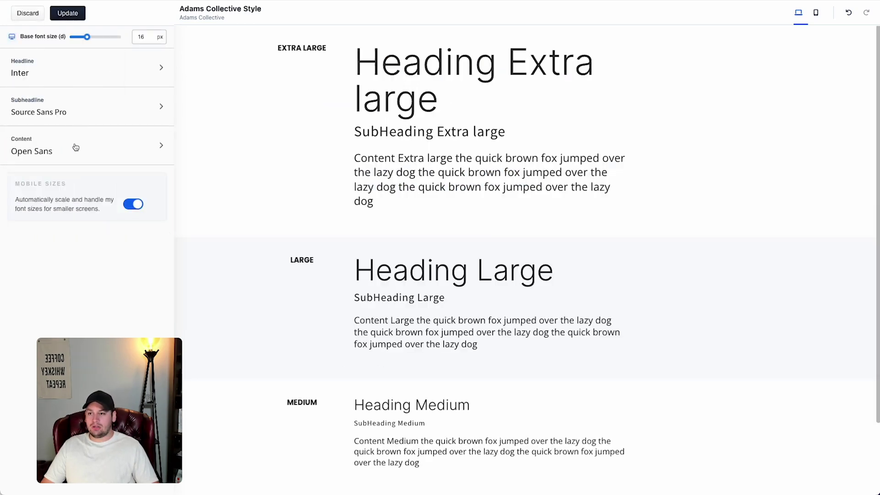
Set the style's content font family to Source Sans Pro
{"action": "left_click", "coordinate": [92, 145]}
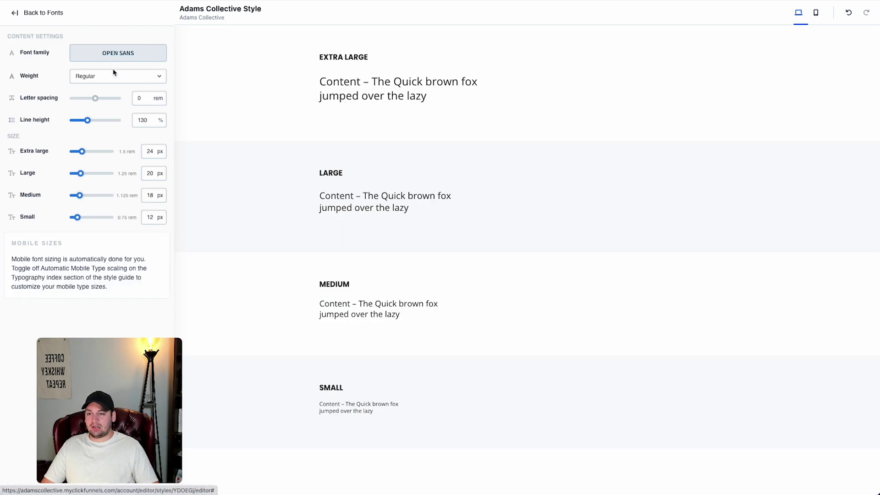
{"action": "left_click", "coordinate": [104, 57]}
{"action": "type", "text": "source"}
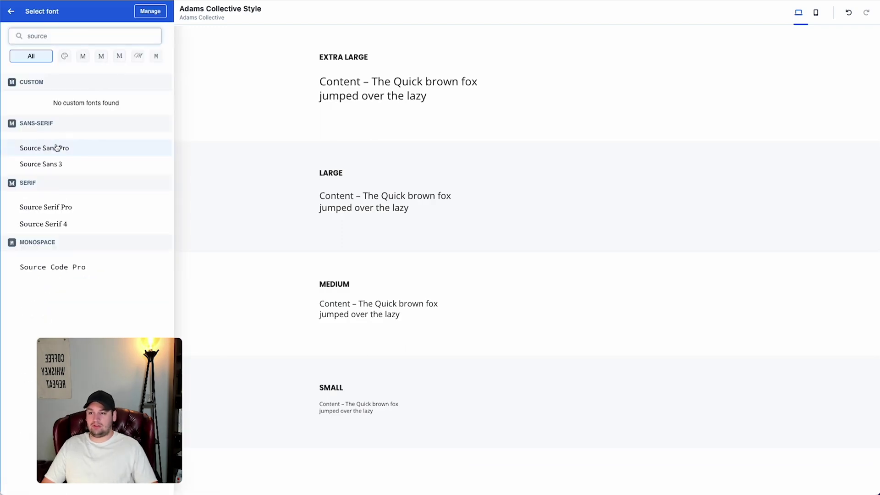
{"action": "left_click", "coordinate": [61, 147]}
Set the small content text size to 16 px
{"action": "left_click_drag", "start_coordinate": [368, 411], "coordinate": [320, 400]}
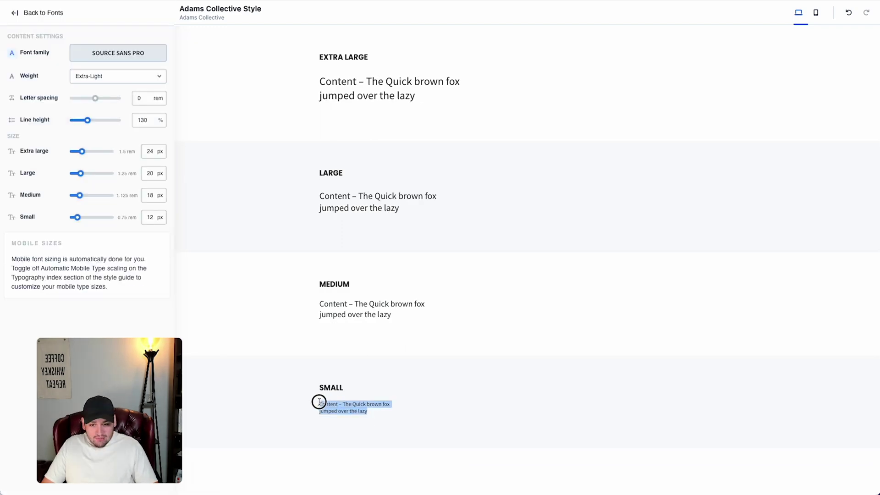
{"action": "left_click", "coordinate": [353, 403]}
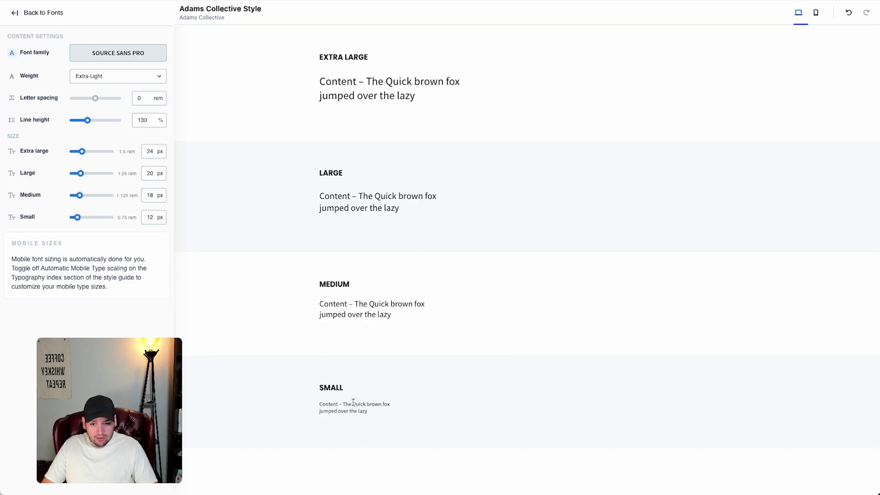
{"action": "double_click", "coordinate": [149, 217]}
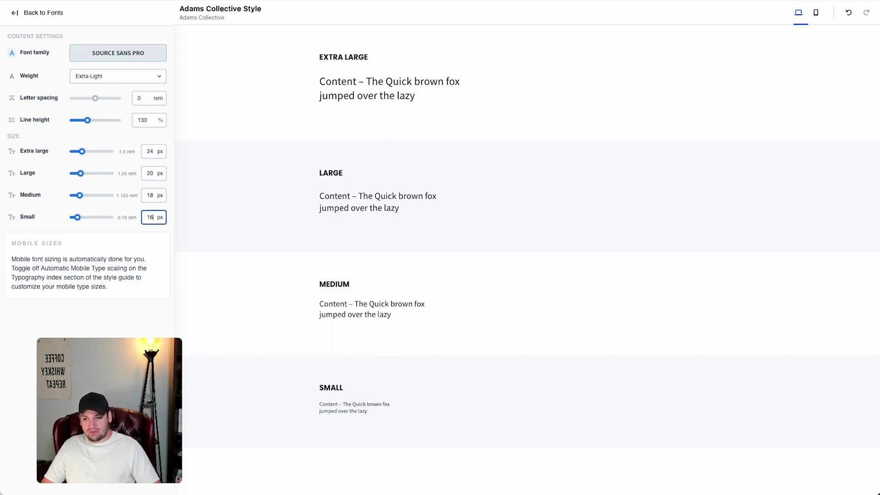
{"action": "left_click", "coordinate": [154, 275]}
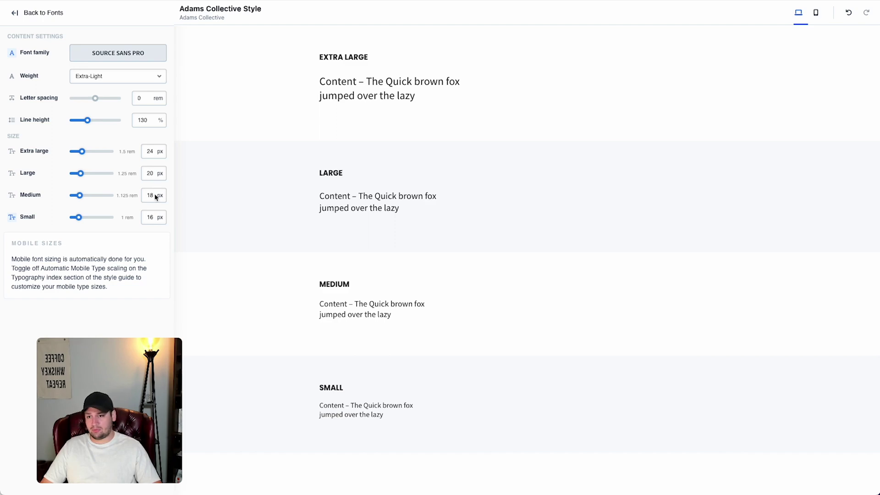
Try a 110% line height for the content text, settle on 115%, and save the font changes to the style guide
{"action": "double_click", "coordinate": [143, 120]}
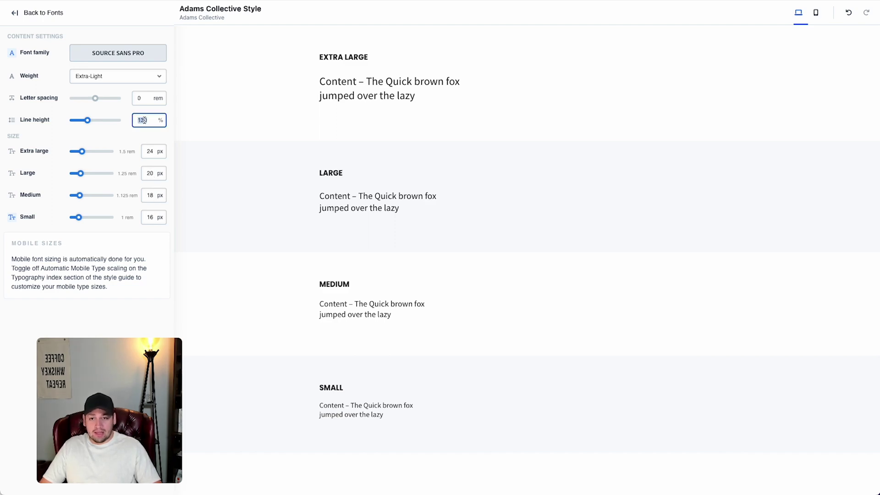
{"action": "type", "text": "110"}
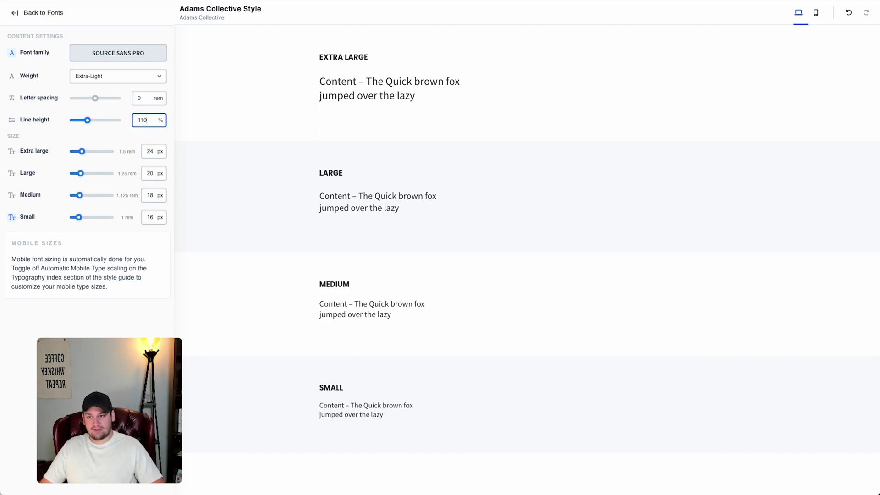
{"action": "left_click", "coordinate": [141, 250]}
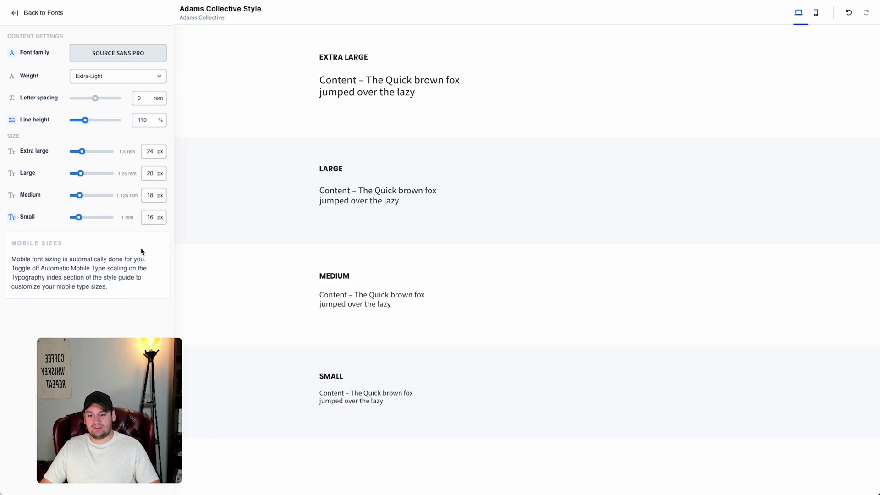
{"action": "triple_click", "coordinate": [385, 403]}
{"action": "left_click", "coordinate": [364, 401]}
{"action": "double_click", "coordinate": [113, 259]}
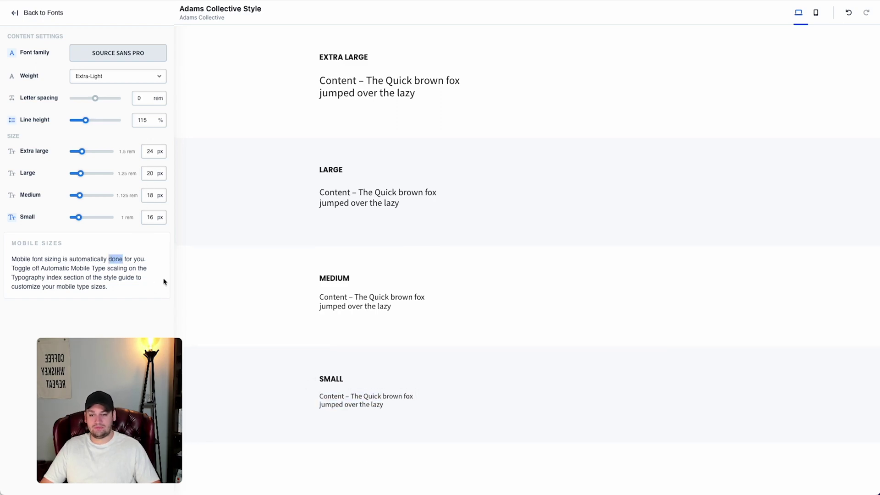
{"action": "left_click", "coordinate": [143, 289]}
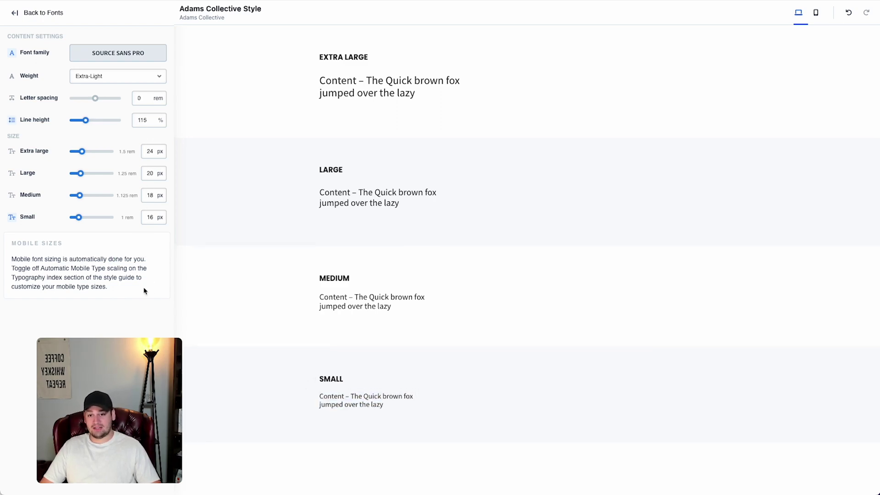
{"action": "left_click", "coordinate": [15, 14]}
{"action": "left_click", "coordinate": [64, 15]}
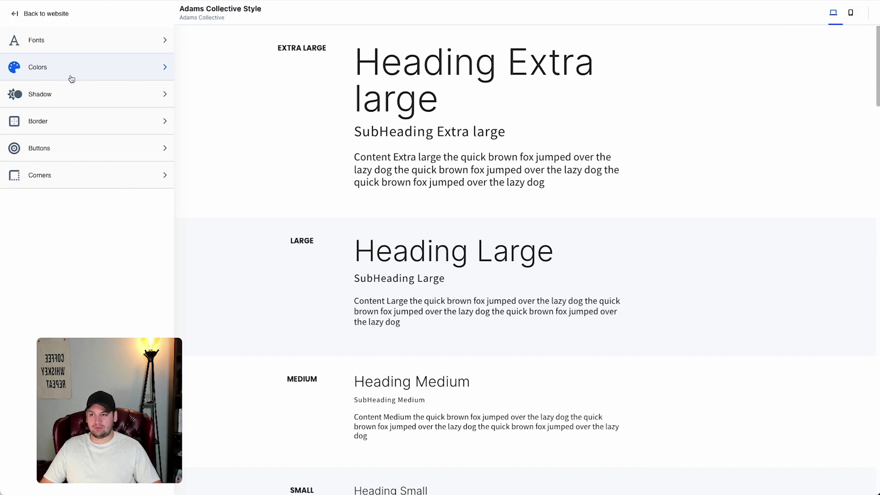
Set the color of Shadow Style 1 to the dark gray theme color 3c3c3c at 40% alpha and update the style guide
{"action": "left_click", "coordinate": [60, 100]}
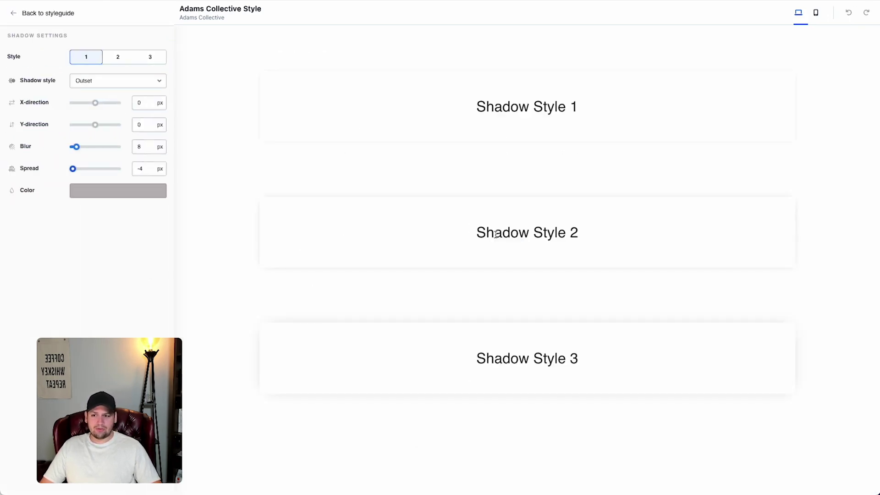
{"action": "left_click", "coordinate": [97, 194]}
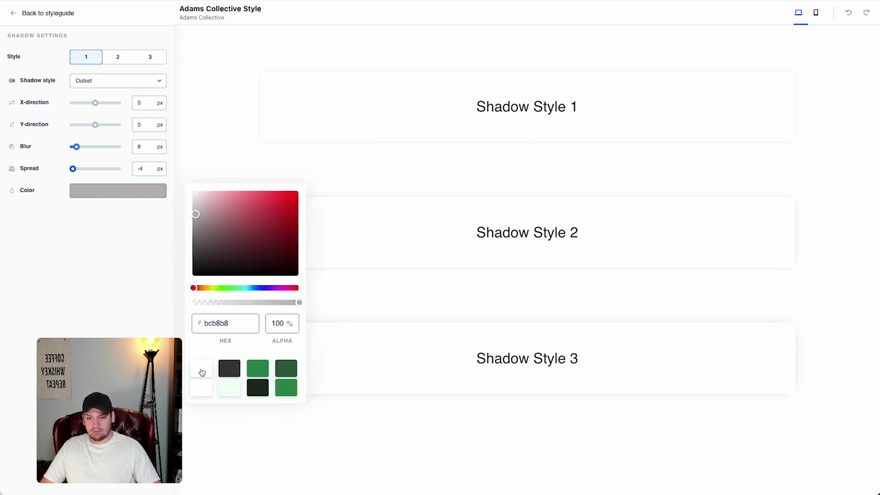
{"action": "left_click", "coordinate": [225, 369]}
{"action": "left_click", "coordinate": [279, 317]}
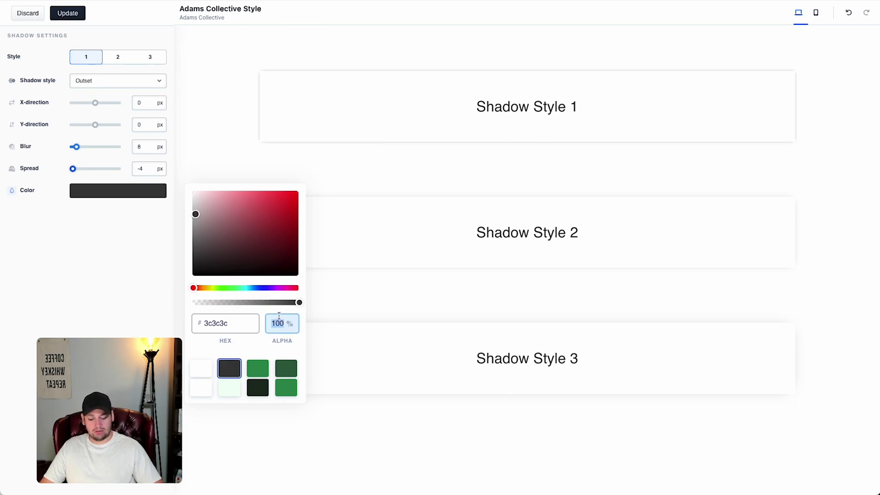
{"action": "type", "text": "40"}
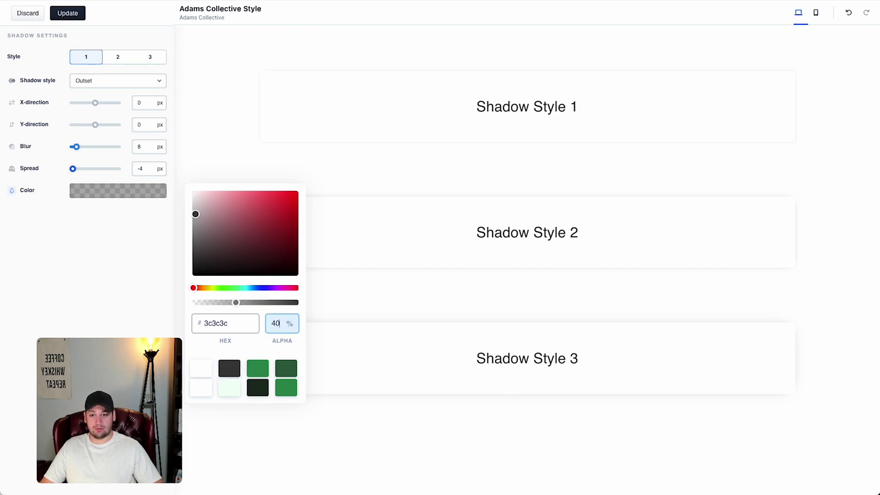
{"action": "left_click", "coordinate": [130, 263]}
{"action": "left_click", "coordinate": [111, 57]}
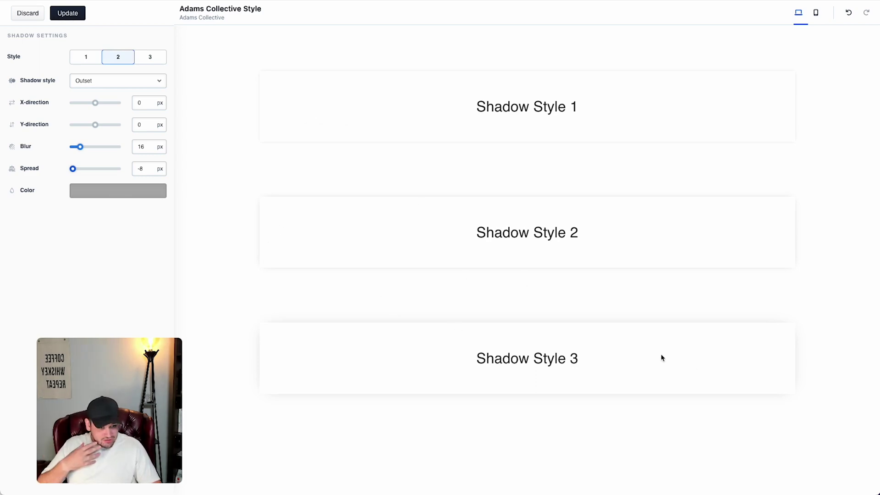
{"action": "left_click", "coordinate": [54, 17]}
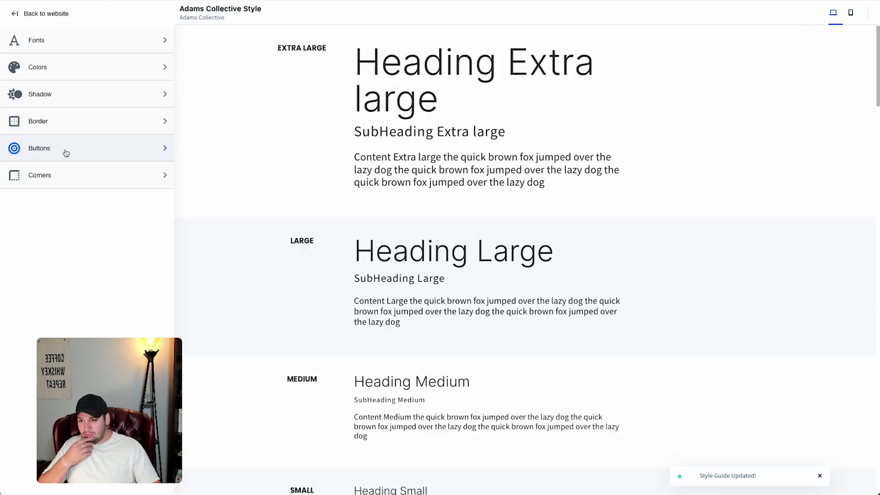
Give Button Style 1 the Source Sans Pro primary text font and the orange background color e55d24
{"action": "left_click", "coordinate": [64, 150]}
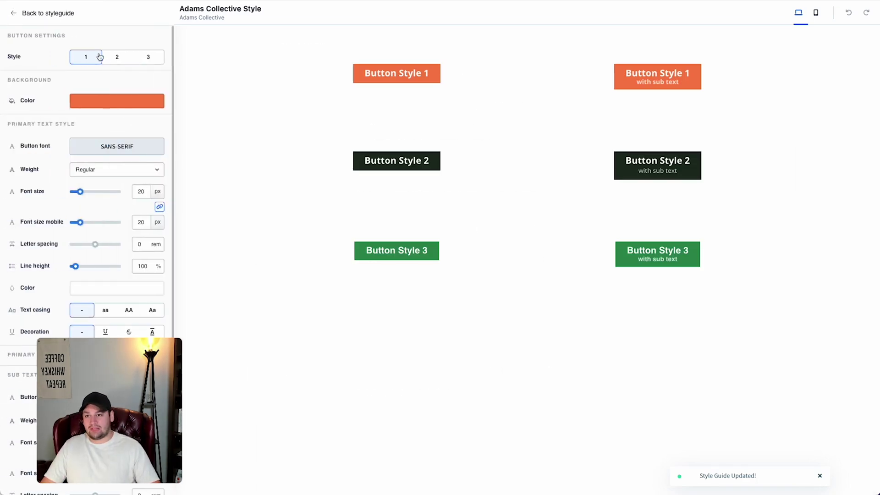
{"action": "left_click", "coordinate": [120, 146]}
{"action": "left_click", "coordinate": [90, 35]}
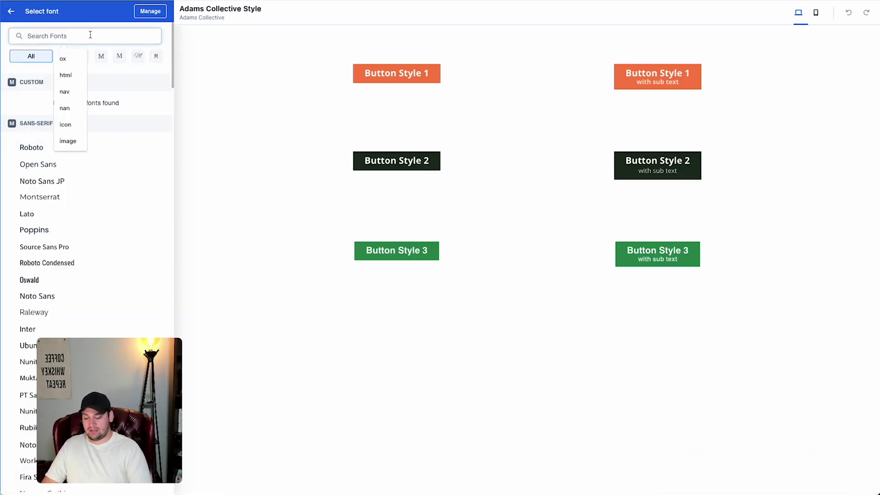
{"action": "type", "text": "source"}
{"action": "left_click", "coordinate": [63, 145]}
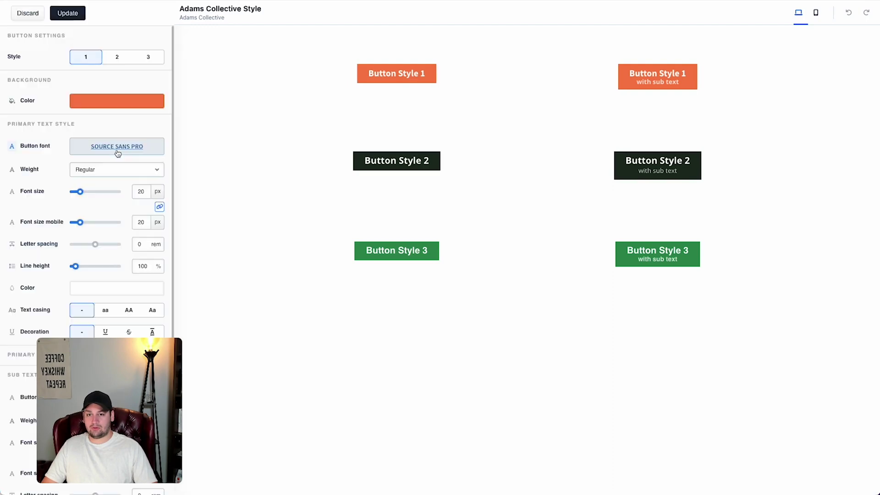
{"action": "left_click", "coordinate": [84, 104]}
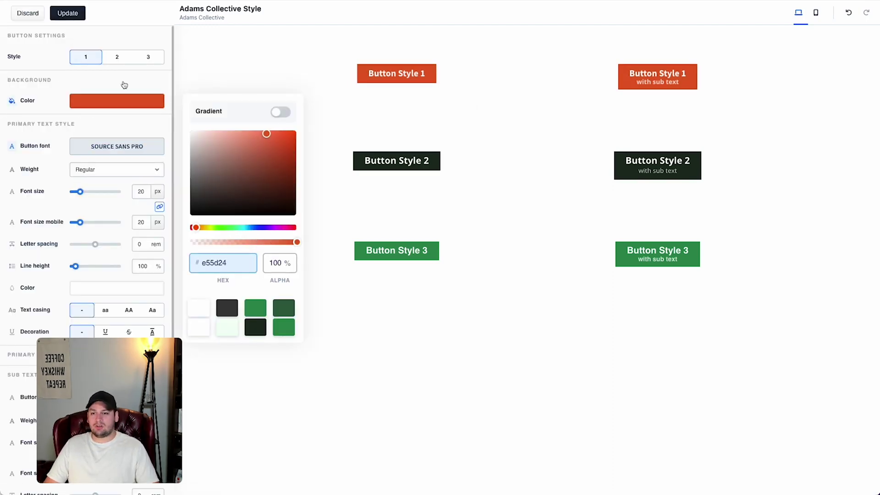
{"action": "left_click", "coordinate": [41, 120]}
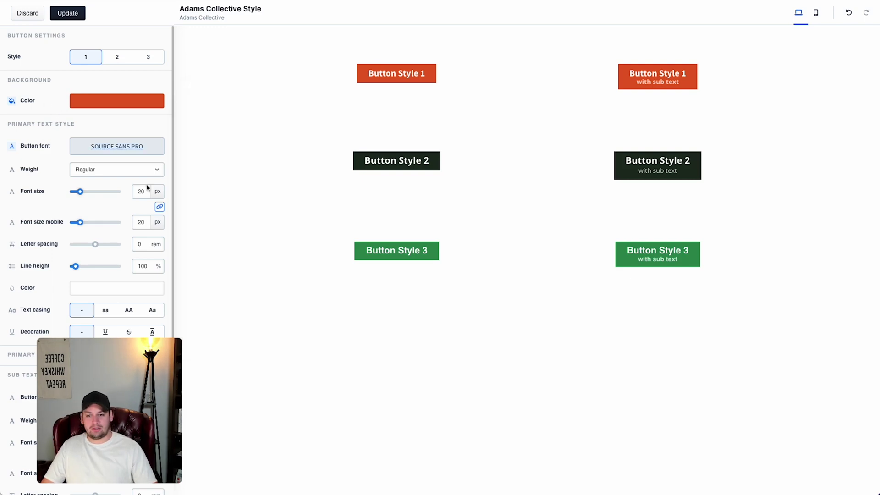
Give Button Style 2 the Source Sans Pro primary text font and the dark gray theme color as background
{"action": "left_click", "coordinate": [109, 58]}
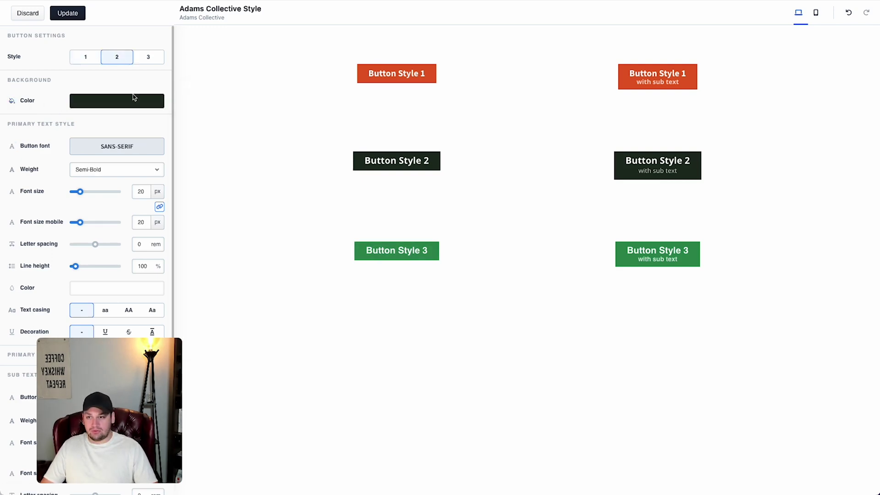
{"action": "left_click", "coordinate": [122, 144]}
{"action": "left_click", "coordinate": [73, 35]}
{"action": "type", "text": "source"}
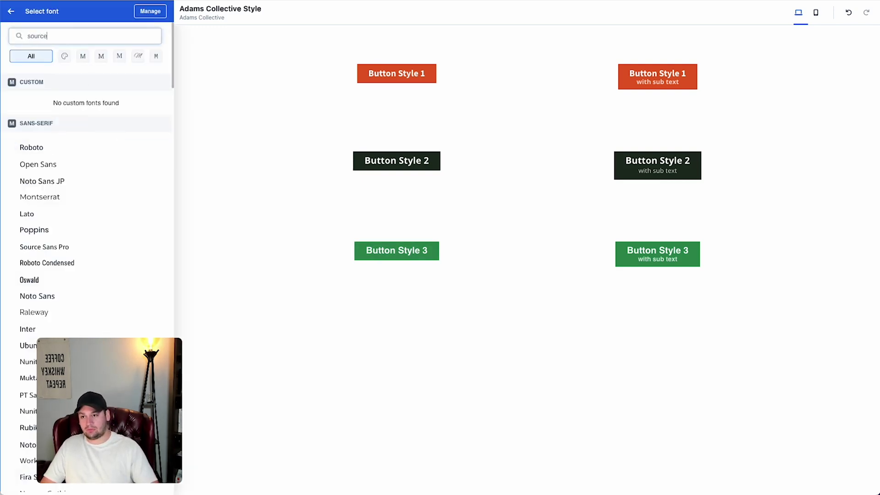
{"action": "left_click", "coordinate": [62, 147]}
{"action": "left_click", "coordinate": [115, 105]}
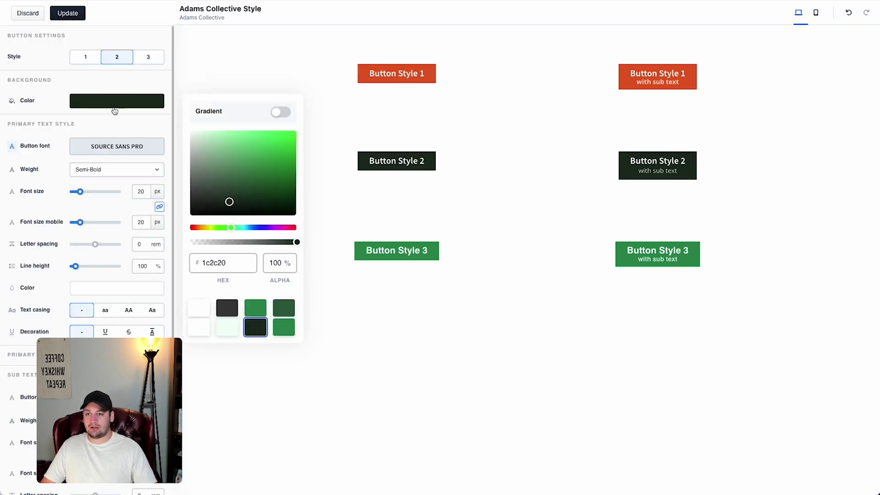
{"action": "left_click", "coordinate": [218, 309]}
{"action": "left_click", "coordinate": [57, 103]}
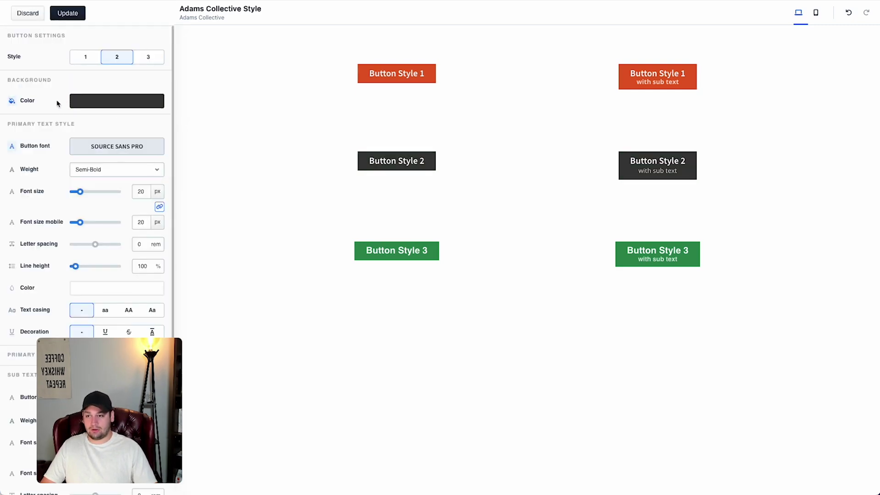
Set the sub text font of Button Style 3 to Source Sans Pro
{"action": "left_click", "coordinate": [148, 57]}
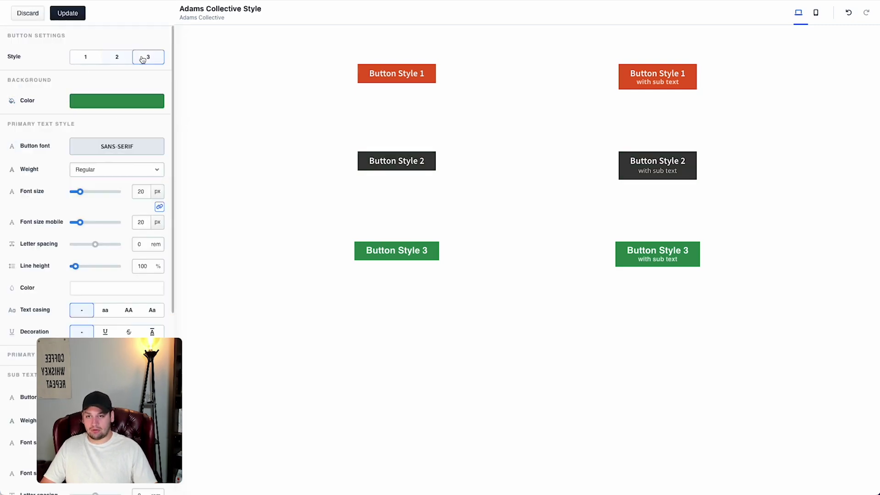
{"action": "left_click", "coordinate": [90, 106]}
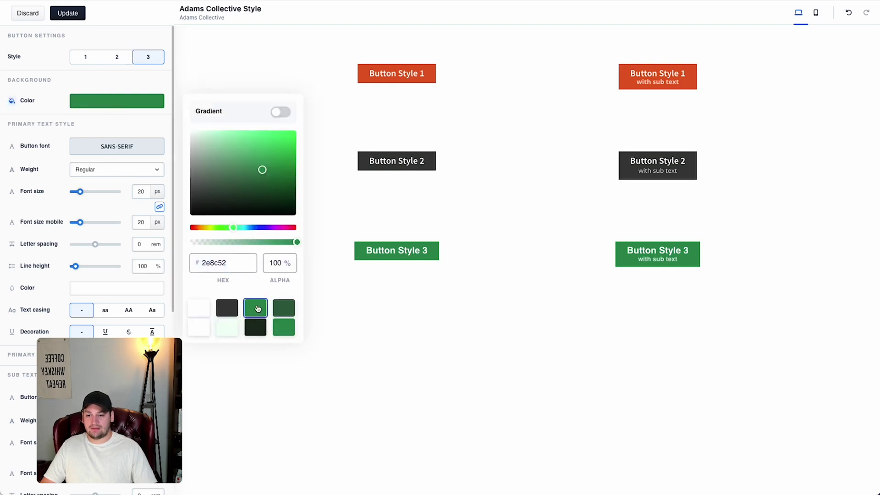
{"action": "left_click", "coordinate": [109, 107]}
{"action": "scroll", "coordinate": [130, 127], "scroll_direction": "down", "scroll_amount": 2}
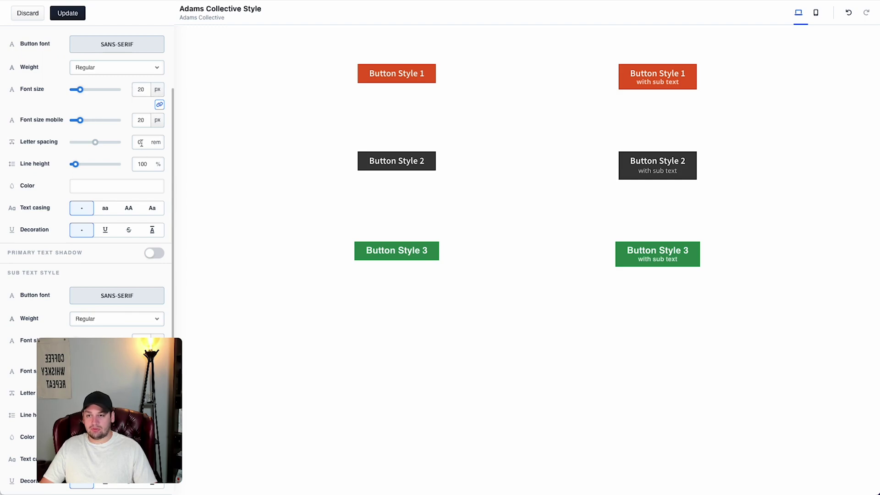
{"action": "scroll", "coordinate": [98, 241], "scroll_direction": "down", "scroll_amount": 2}
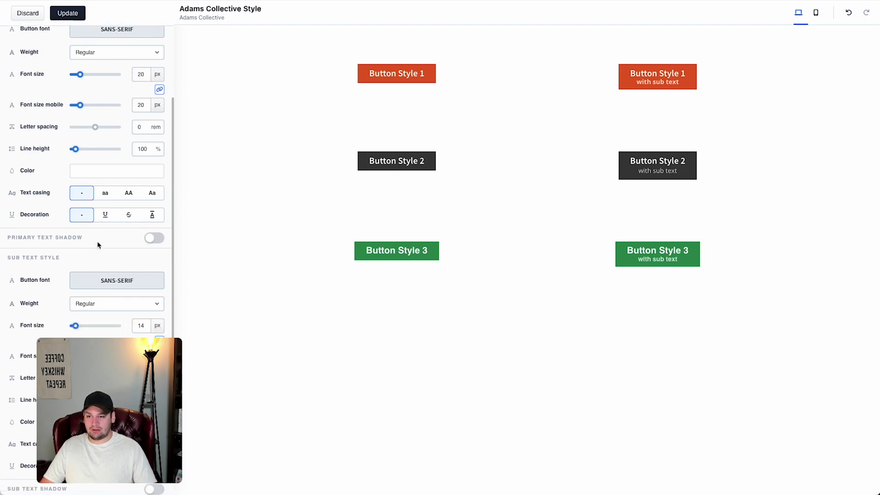
{"action": "left_click", "coordinate": [117, 200]}
{"action": "type", "text": "source"}
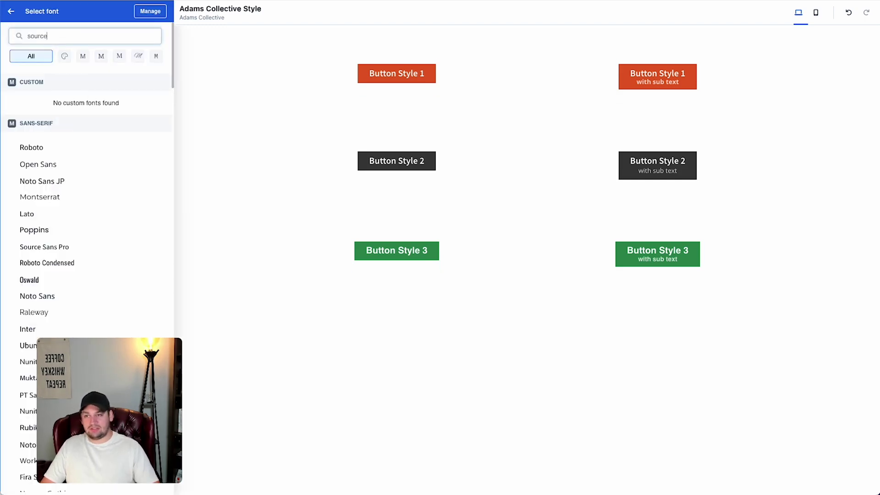
{"action": "left_click", "coordinate": [45, 147]}
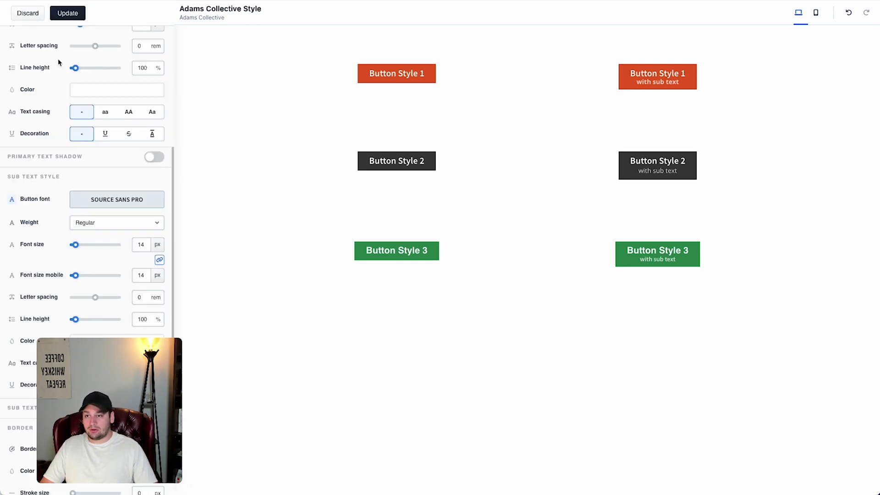
Set the sub text font of Button Style 1 to Source Sans Pro as well
{"action": "scroll", "coordinate": [59, 64], "scroll_direction": "up", "scroll_amount": 4}
{"action": "left_click", "coordinate": [122, 58]}
{"action": "scroll", "coordinate": [67, 176], "scroll_direction": "down", "scroll_amount": 4}
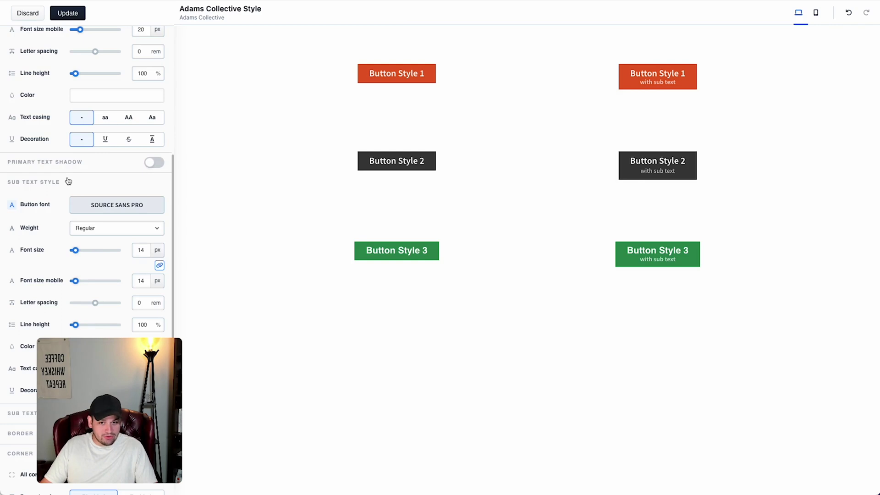
Round all corners of Button Style 3 to 4 px
{"action": "scroll", "coordinate": [67, 181], "scroll_direction": "down", "scroll_amount": 1}
{"action": "left_click", "coordinate": [142, 435]}
{"action": "type", "text": "4"}
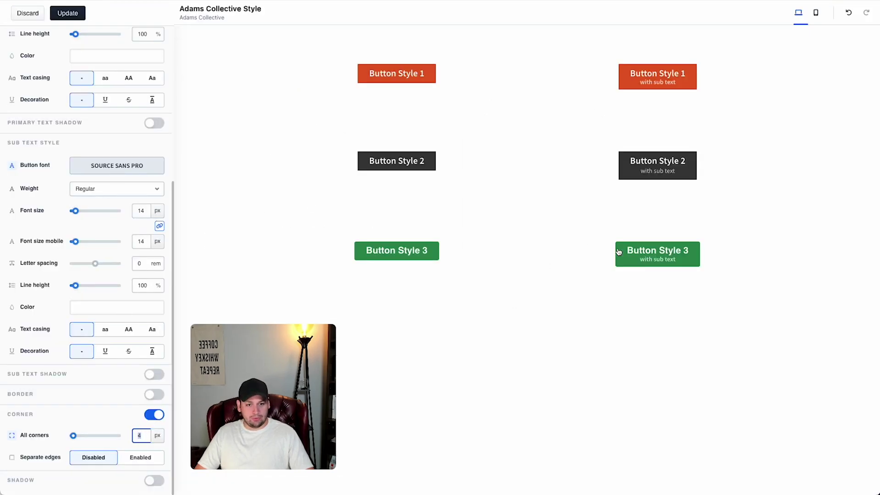
Round all corners of Button Style 2 to match Button Style 3
{"action": "scroll", "coordinate": [165, 92], "scroll_direction": "up", "scroll_amount": 5}
{"action": "left_click", "coordinate": [112, 57]}
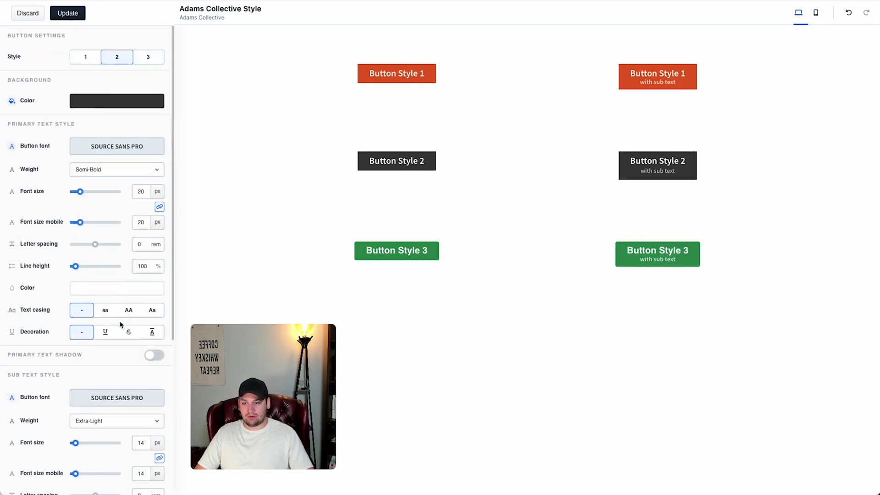
{"action": "scroll", "coordinate": [139, 407], "scroll_direction": "down", "scroll_amount": 5}
{"action": "left_click", "coordinate": [141, 435]}
{"action": "scroll", "coordinate": [102, 240], "scroll_direction": "up", "scroll_amount": 5}
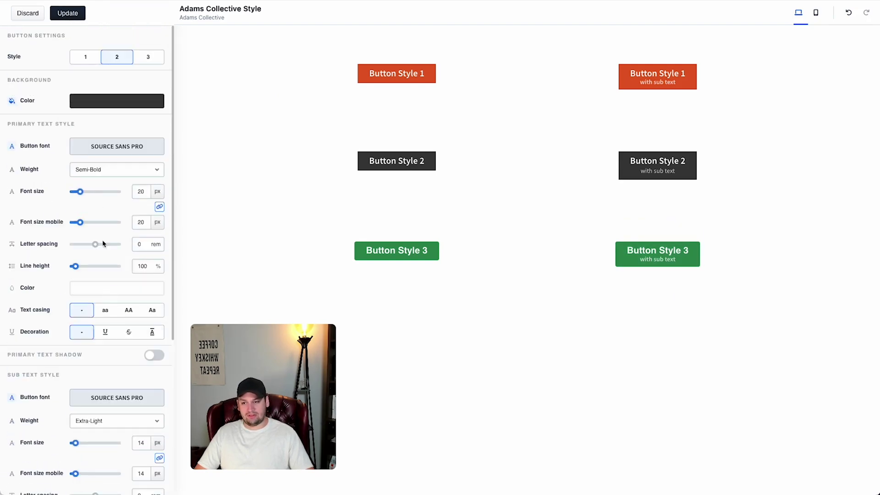
Round all corners of Button Style 1 to match the other buttons and update the style guide
{"action": "left_click", "coordinate": [87, 55]}
{"action": "scroll", "coordinate": [124, 266], "scroll_direction": "down", "scroll_amount": 5}
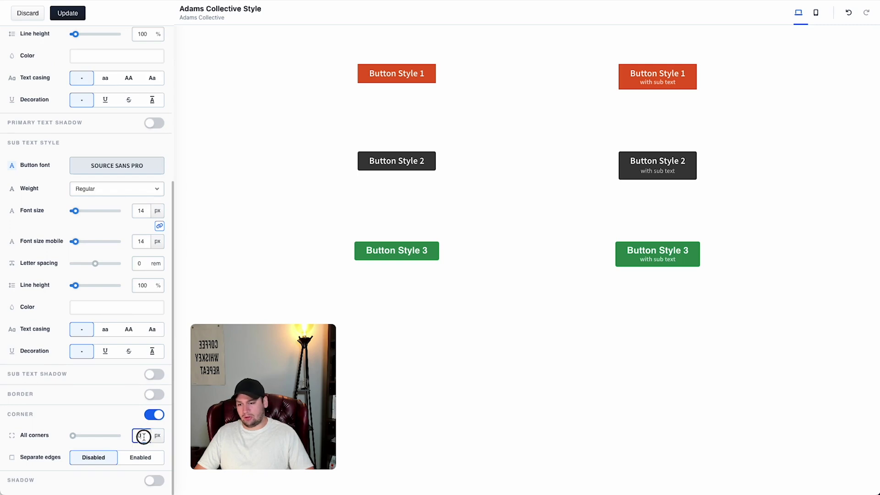
{"action": "scroll", "coordinate": [40, 275], "scroll_direction": "up", "scroll_amount": 5}
{"action": "left_click", "coordinate": [76, 12]}
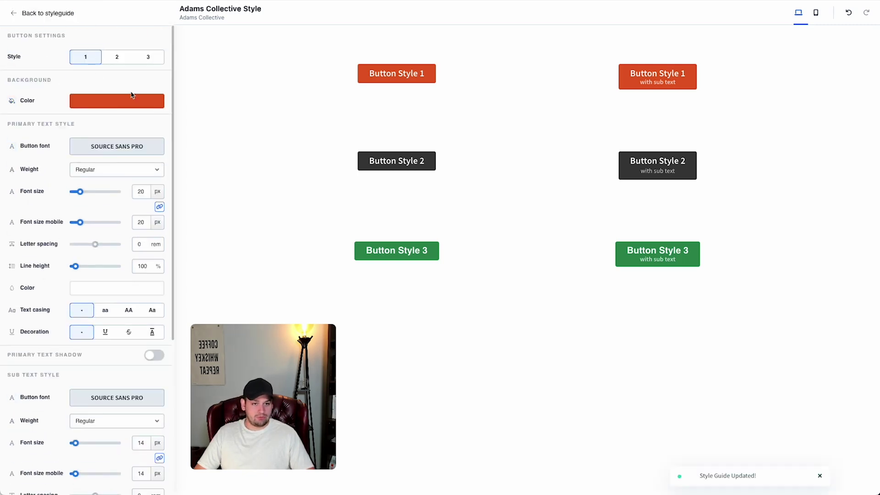
Check Corner Styles 3 and 1 in the style guide's corner settings, and leave the style guide
{"action": "left_click", "coordinate": [48, 13]}
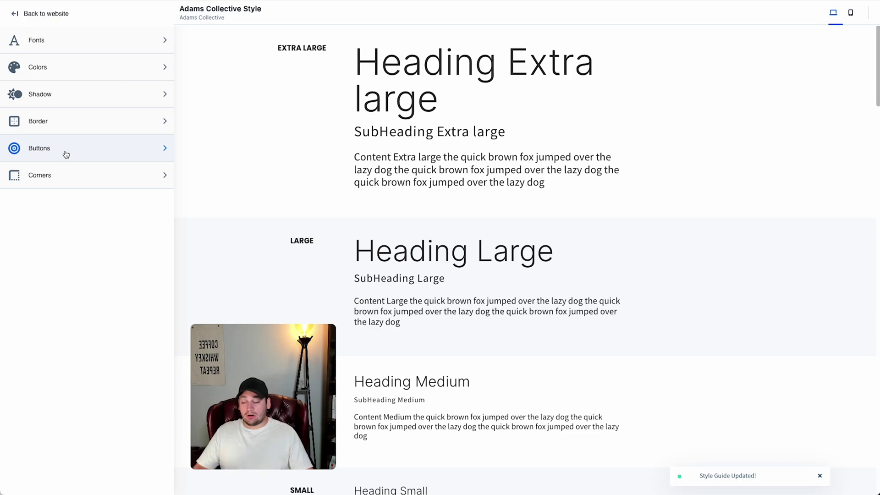
{"action": "left_click", "coordinate": [55, 178]}
{"action": "left_click", "coordinate": [143, 57]}
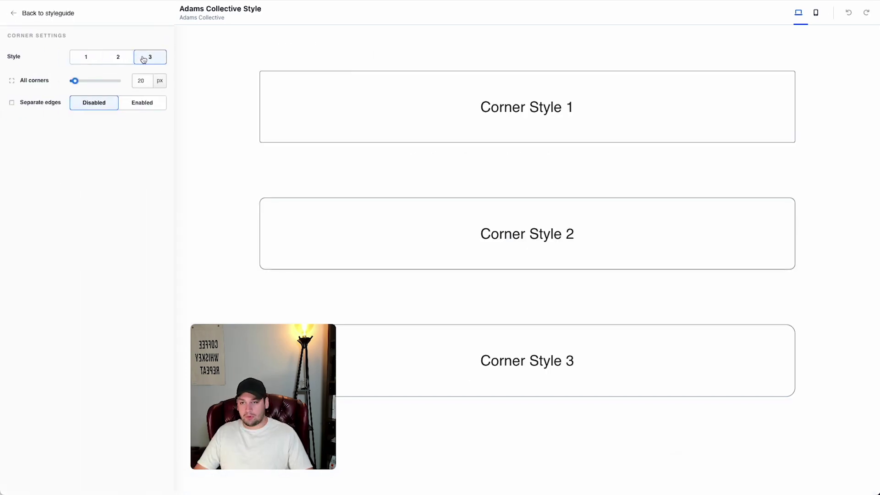
{"action": "left_click", "coordinate": [88, 57]}
{"action": "left_click", "coordinate": [15, 13]}
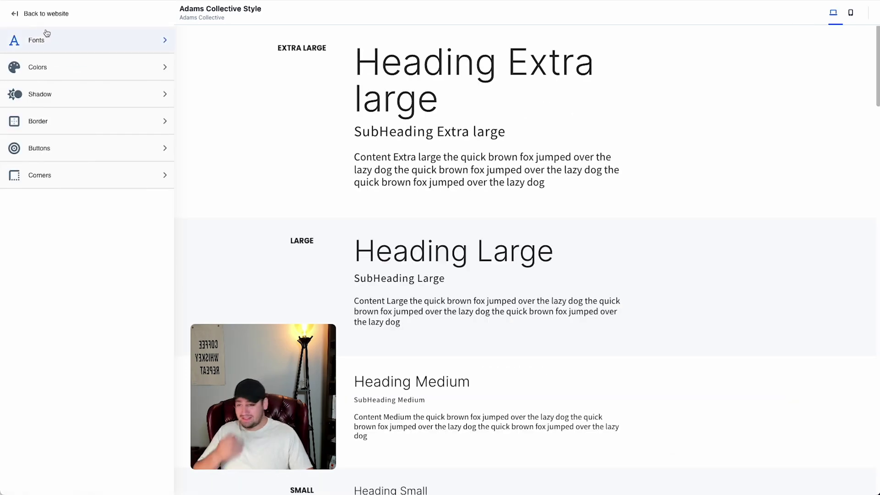
{"action": "left_click_drag", "start_coordinate": [232, 385], "coordinate": [85, 392]}
{"action": "left_click", "coordinate": [36, 14]}
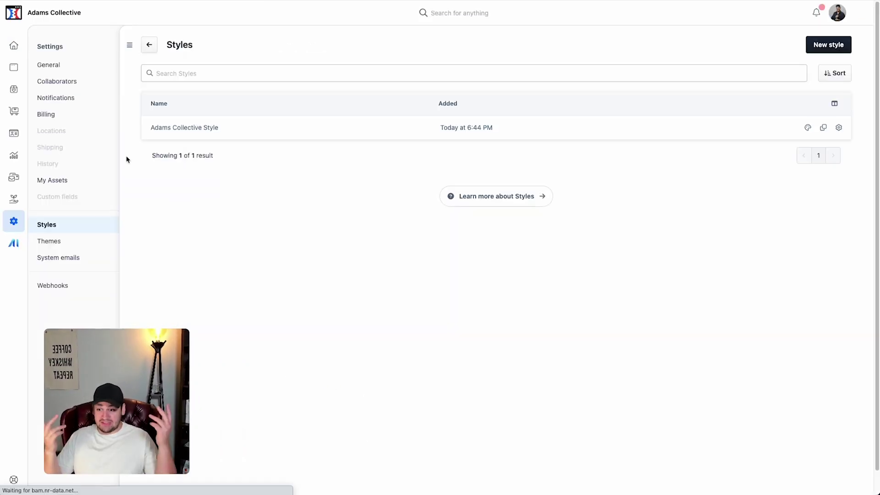
Switch to the Notion checklist, delete the empty to-do below the White color, and mark Style Guide config as done
{"action": "key", "text": "super+Tab"}
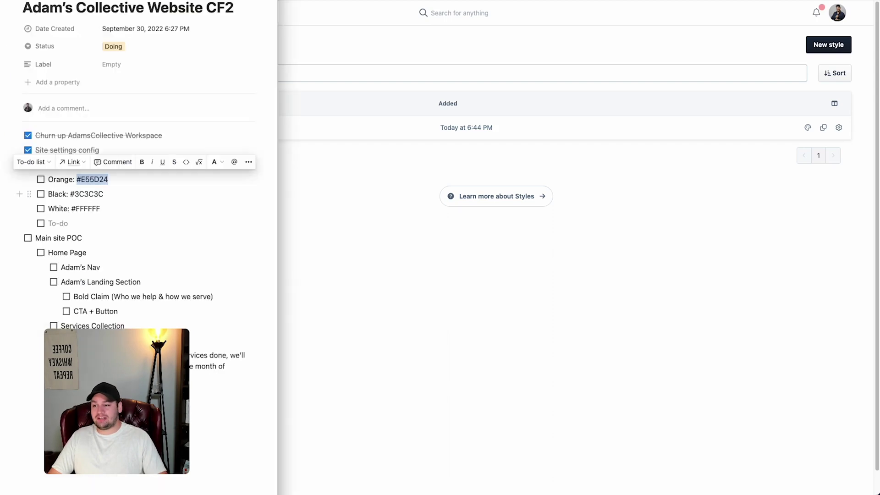
{"action": "left_click", "coordinate": [115, 215]}
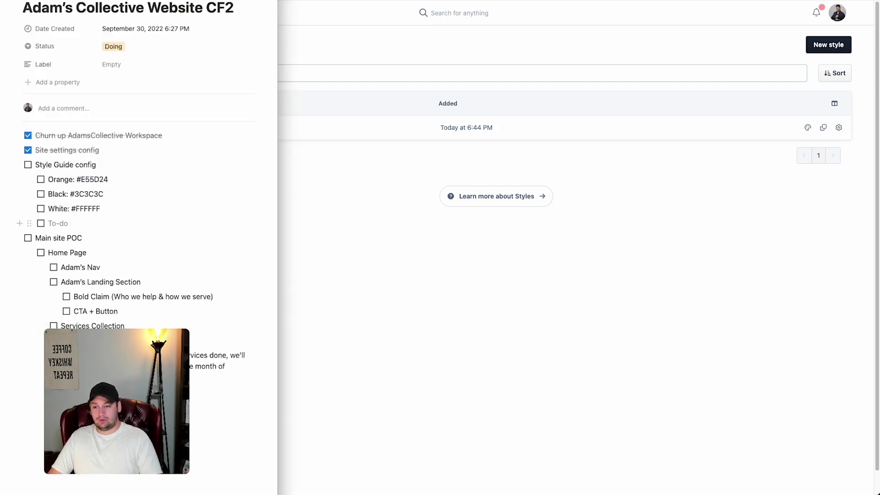
{"action": "key", "text": "BackSpace"}
{"action": "key", "text": "BackSpace"}
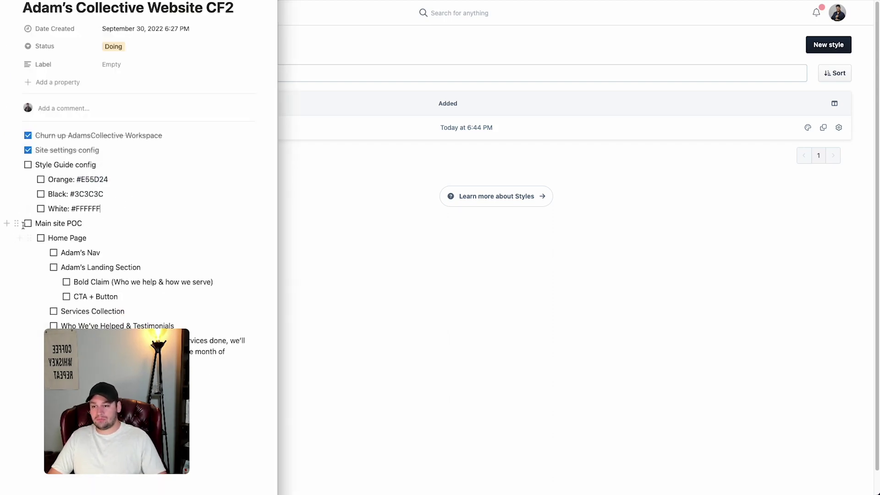
{"action": "left_click", "coordinate": [28, 164]}
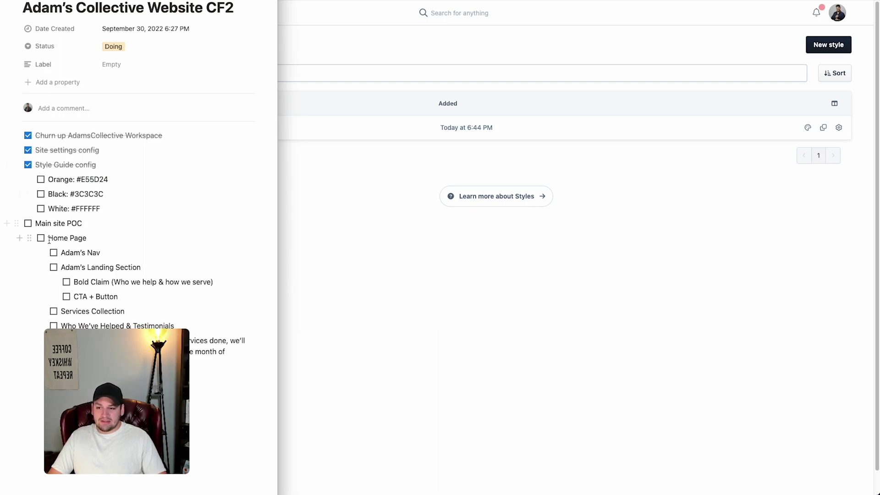
Review the Home Page checklist items, from the nav and landing section through the CTA to the services collection
{"action": "left_click_drag", "start_coordinate": [141, 410], "coordinate": [371, 381]}
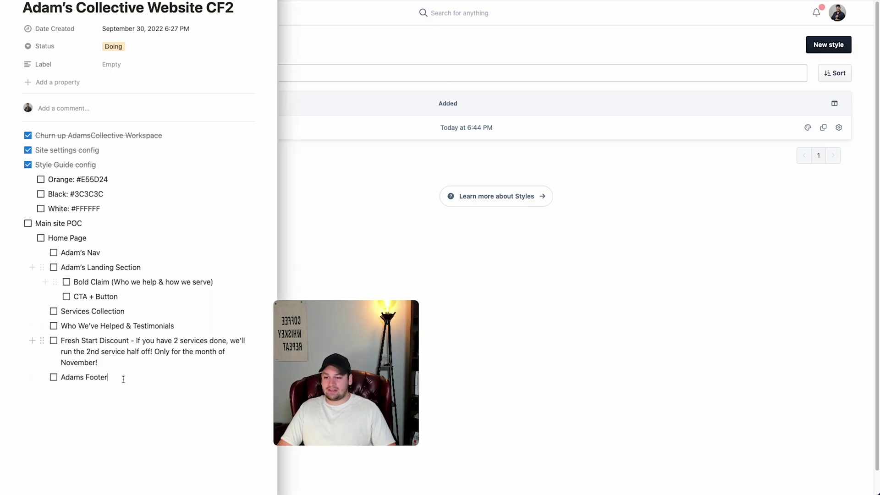
{"action": "left_click_drag", "start_coordinate": [91, 348], "coordinate": [60, 249]}
{"action": "left_click", "coordinate": [105, 253]}
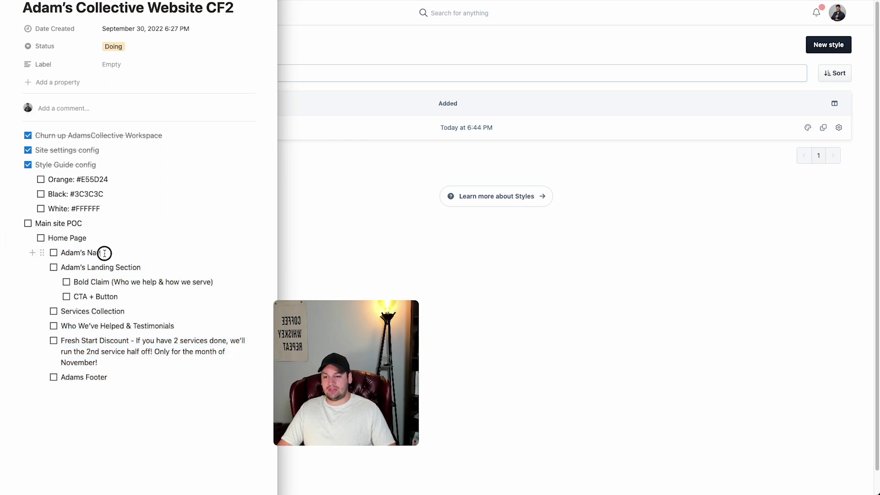
{"action": "triple_click", "coordinate": [105, 253]}
{"action": "left_click_drag", "start_coordinate": [147, 268], "coordinate": [47, 274]}
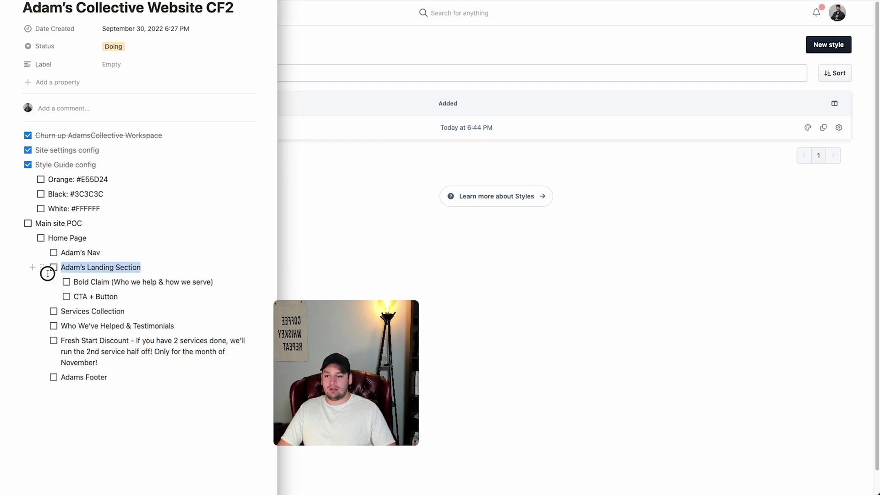
{"action": "left_click_drag", "start_coordinate": [213, 283], "coordinate": [78, 297]}
{"action": "left_click", "coordinate": [127, 298]}
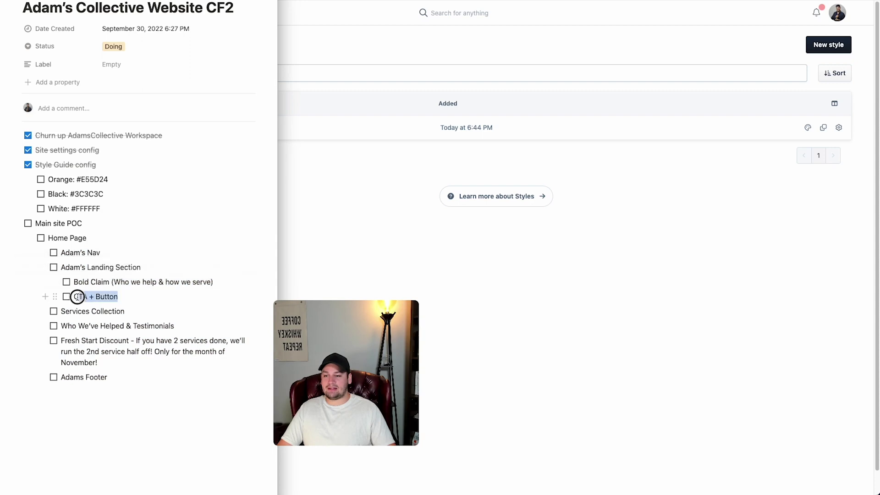
{"action": "left_click", "coordinate": [141, 303]}
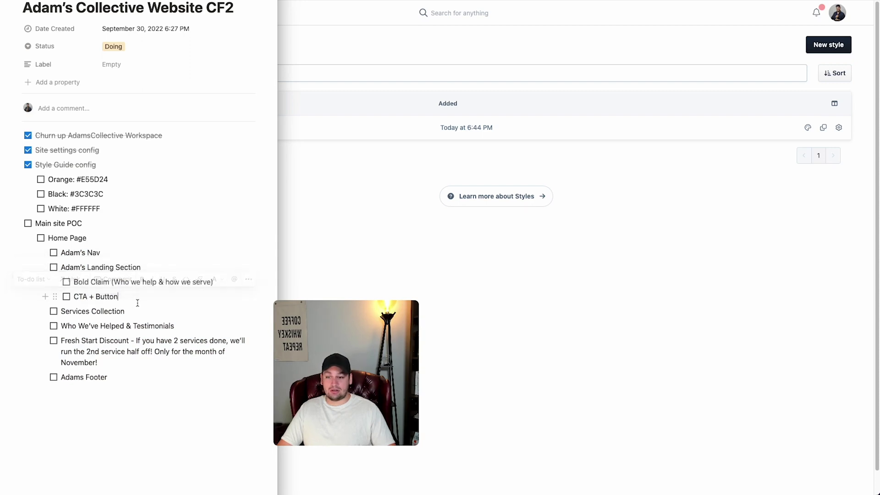
{"action": "left_click_drag", "start_coordinate": [125, 312], "coordinate": [60, 314]}
{"action": "left_click", "coordinate": [130, 311]}
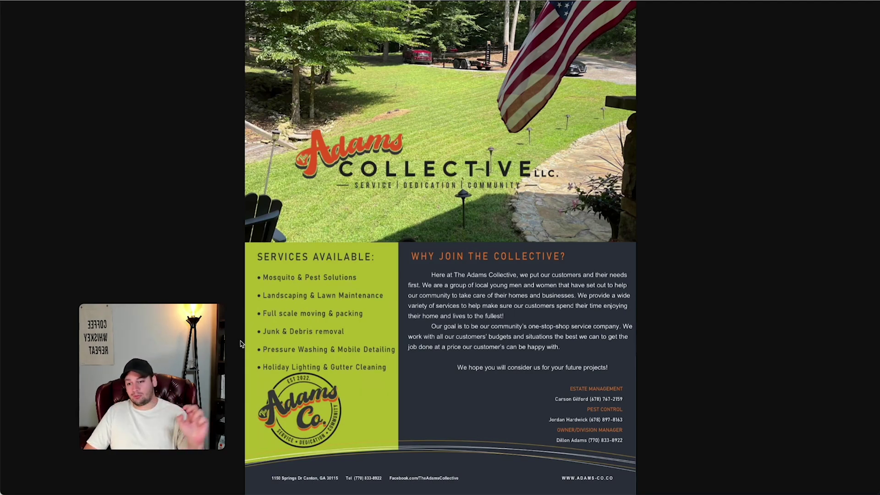
Look over the services listed on the Adams Collective flyer and return to the website checklist
{"action": "left_click_drag", "start_coordinate": [116, 408], "coordinate": [116, 398]}
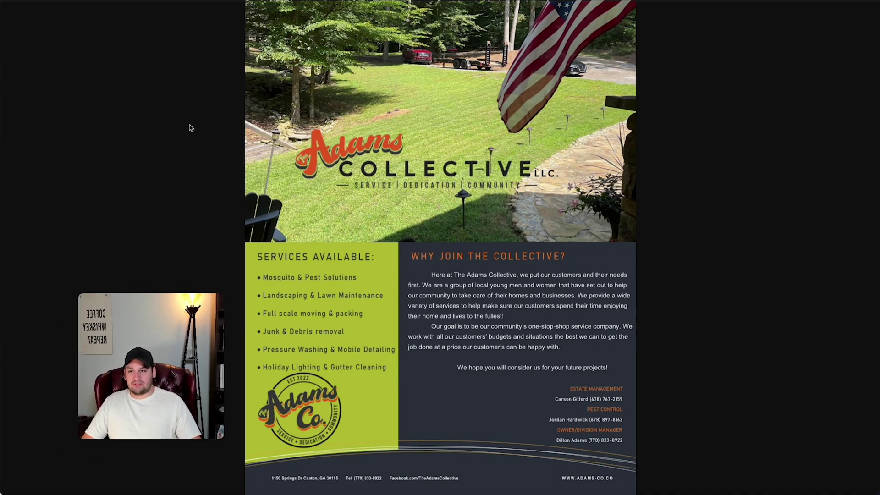
{"action": "left_click_drag", "start_coordinate": [154, 367], "coordinate": [412, 343]}
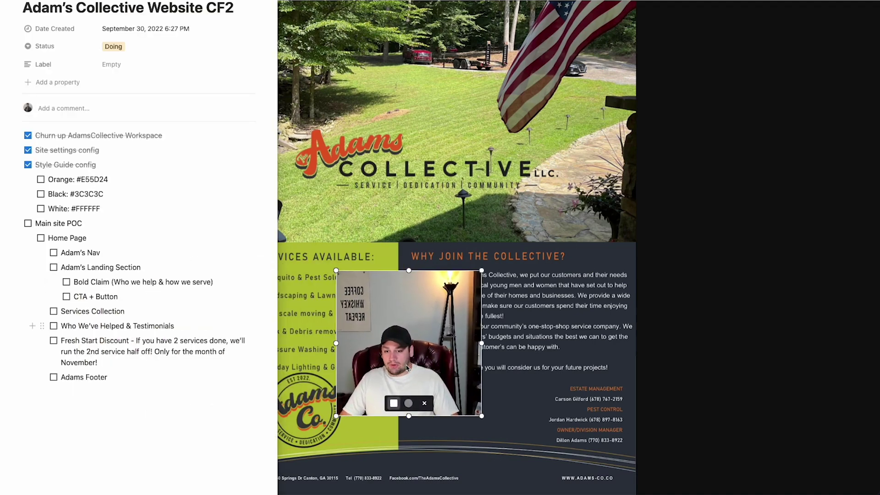
{"action": "left_click", "coordinate": [466, 145]}
{"action": "key", "text": "ctrl+Tab"}
{"action": "key", "text": "super+Tab"}
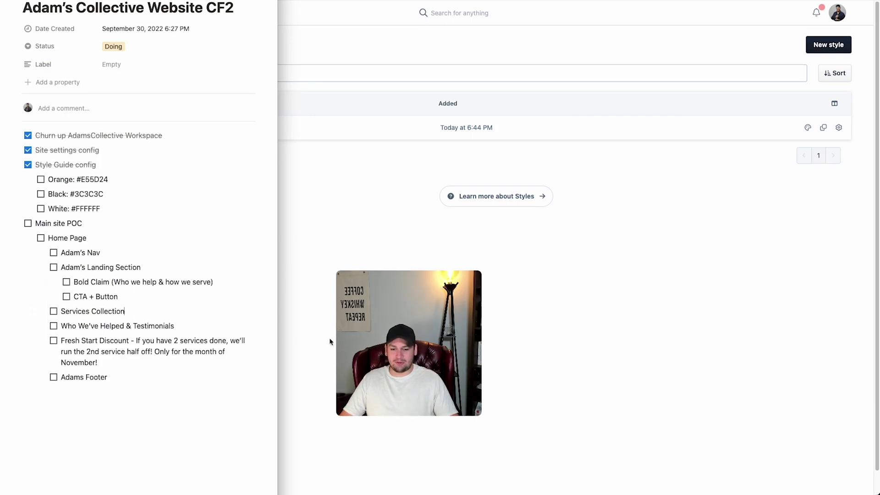
Add "Fresh Start Discount *" at the start of the Home Page to-dos and nest "CTA will be call now or email now" under CTA + Button
{"action": "left_click", "coordinate": [128, 312]}
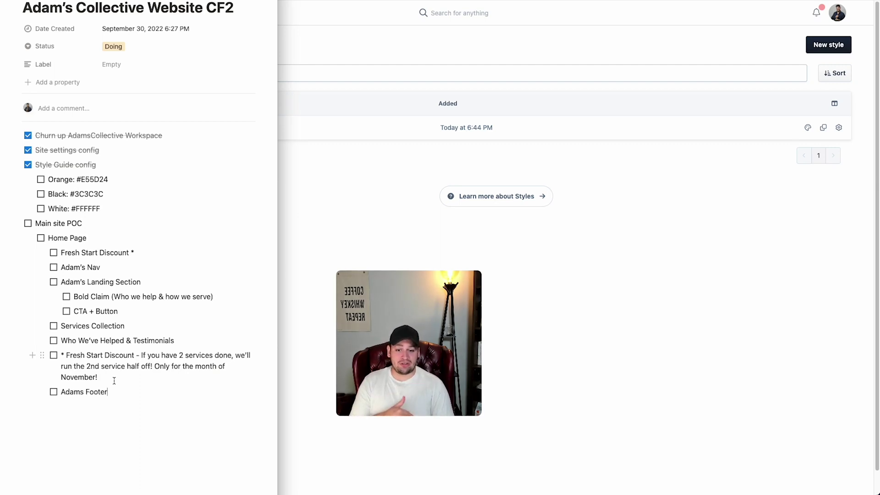
{"action": "left_click", "coordinate": [115, 313]}
{"action": "key", "text": "Return"}
{"action": "key", "text": "Tab"}
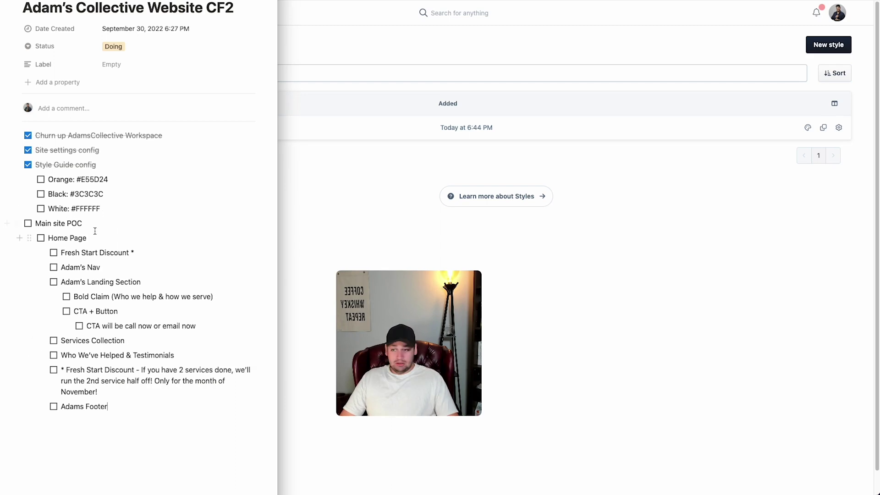
Bring up the website's page editor behind the checklist and review the wording of the Fresh Start Discount offer
{"action": "left_click", "coordinate": [407, 41]}
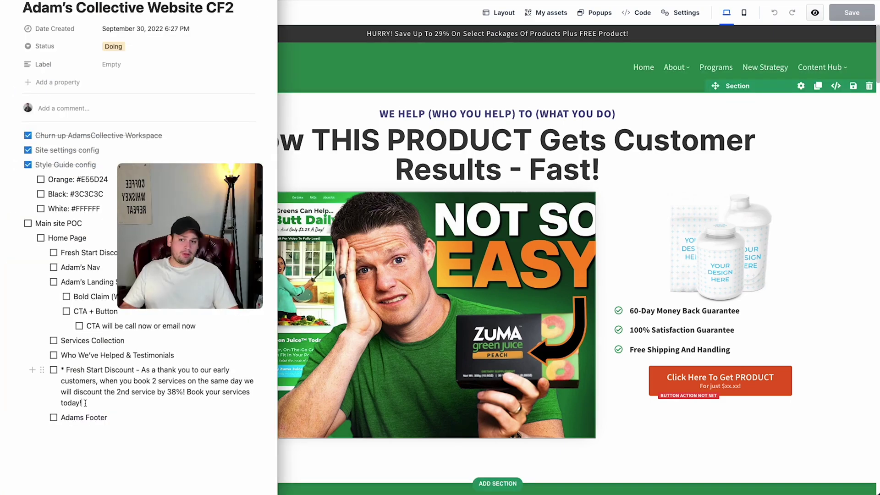
{"action": "left_click_drag", "start_coordinate": [83, 402], "coordinate": [142, 370]}
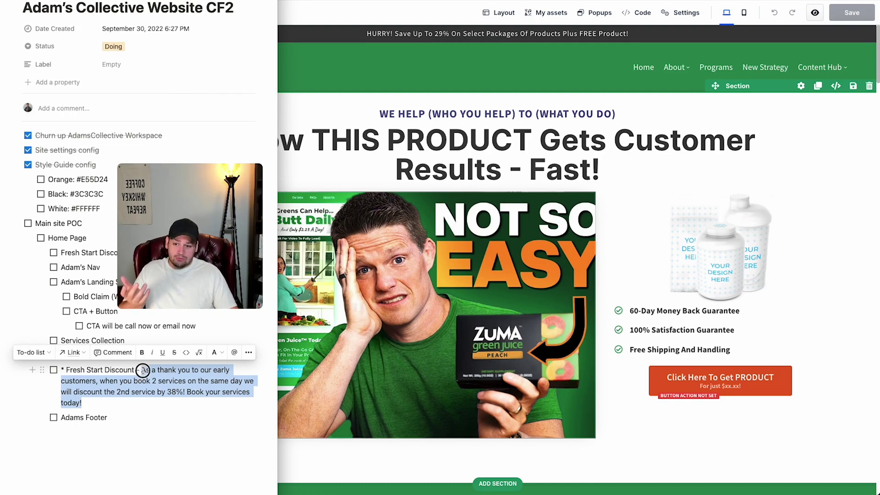
{"action": "left_click", "coordinate": [142, 370]}
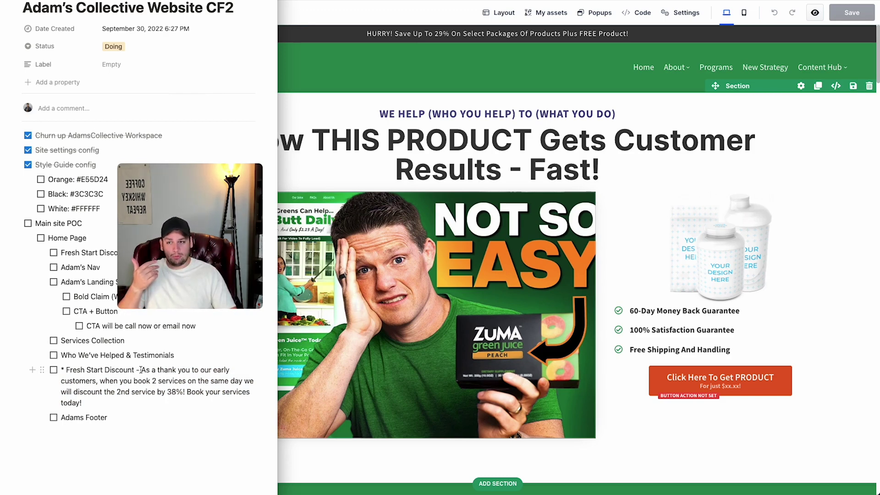
{"action": "left_click_drag", "start_coordinate": [141, 370], "coordinate": [81, 404]}
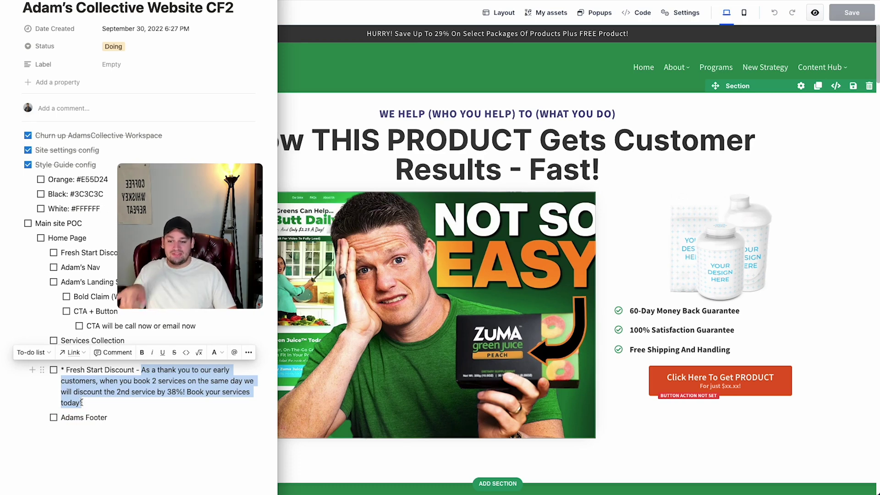
Replace the Fresh Start Discount offer's closing sentence with "This deal is only good for the month of November, so hurry while dates and times are available!"
{"action": "left_click", "coordinate": [86, 404]}
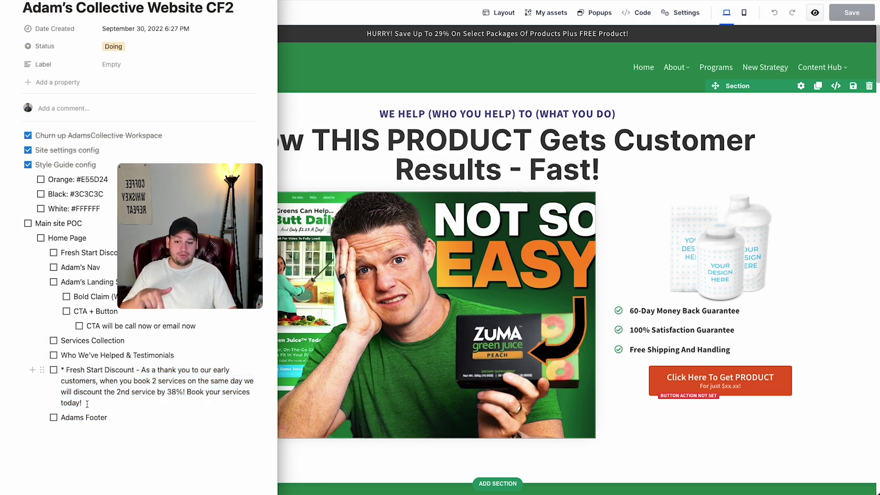
{"action": "key", "text": "alt+BackSpace"}
{"action": "key", "text": "alt+BackSpace"}
{"action": "key", "text": "alt+BackSpace"}
{"action": "key", "text": "alt+BackSpace"}
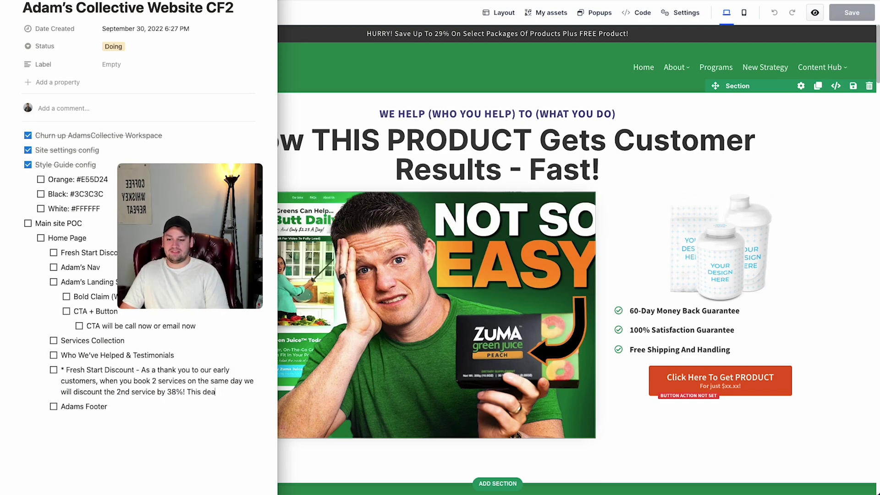
{"action": "type", "text": "This deal is only good for the month of No"}
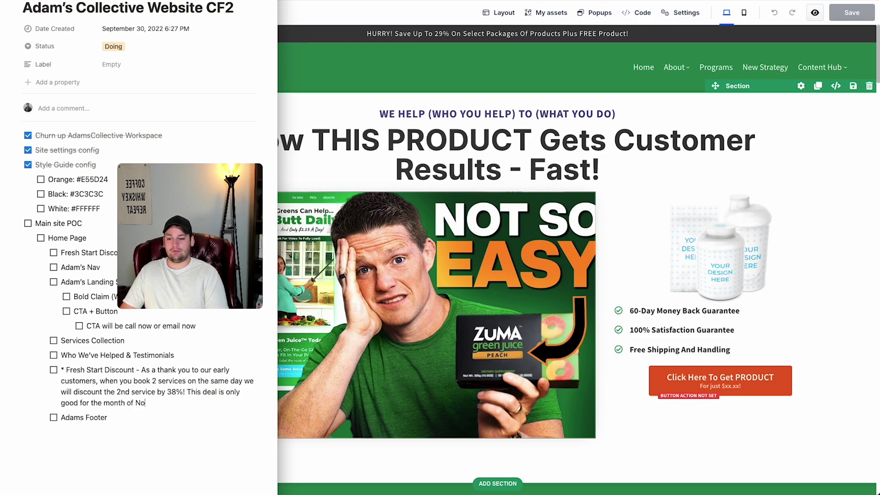
{"action": "type", "text": "vember, so hurry"}
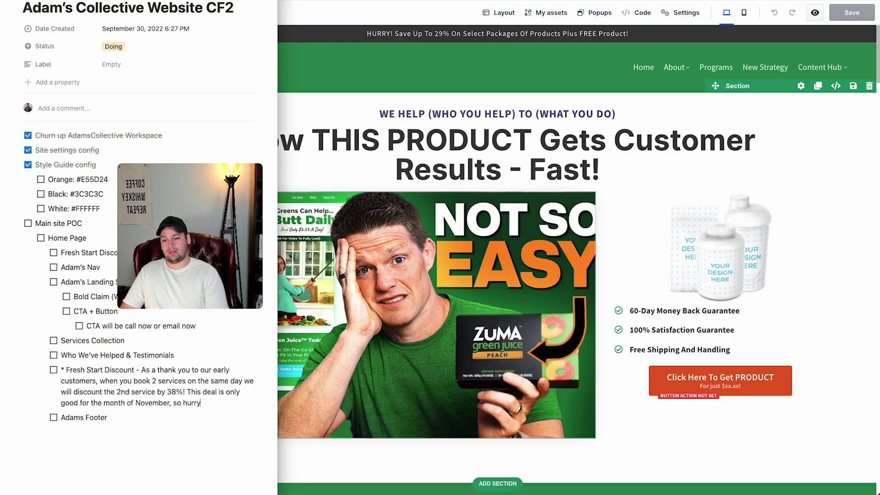
{"action": "type", "text": " while dates and times"}
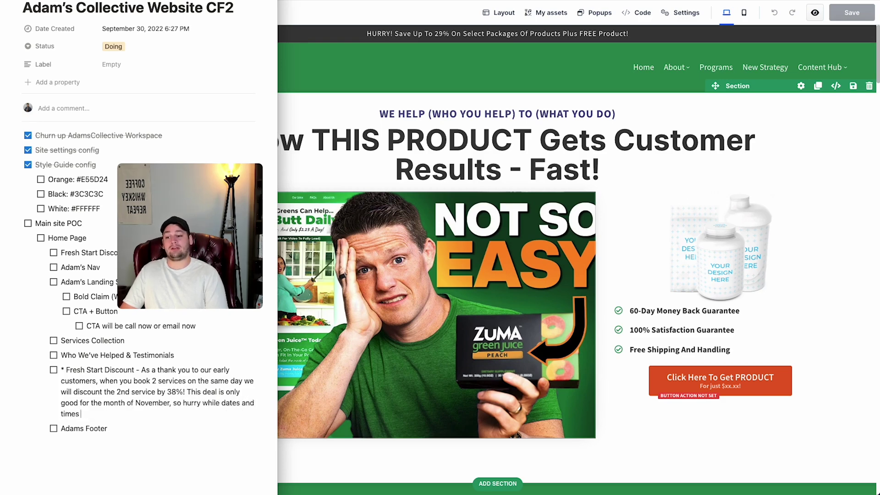
{"action": "type", "text": " are available!"}
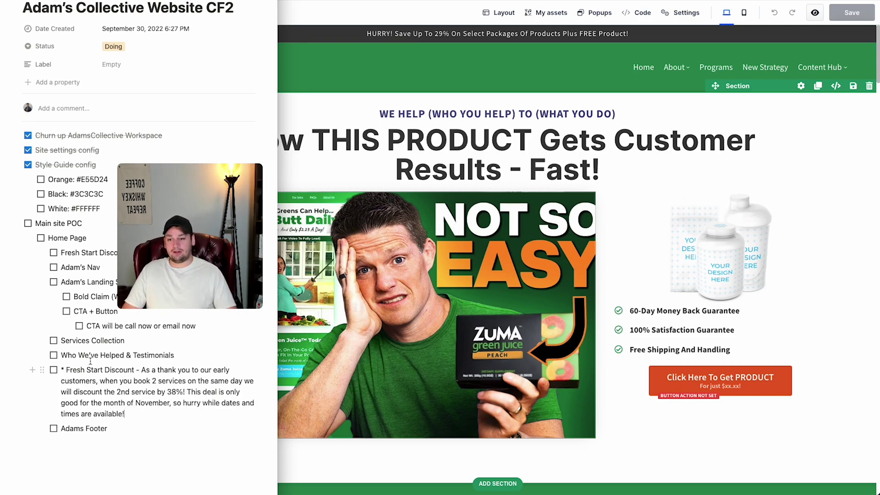
Copy the Fresh Start Discount offer wording from the checklist and switch to the ClickFunnels page editor
{"action": "left_click_drag", "start_coordinate": [169, 224], "coordinate": [74, 193]}
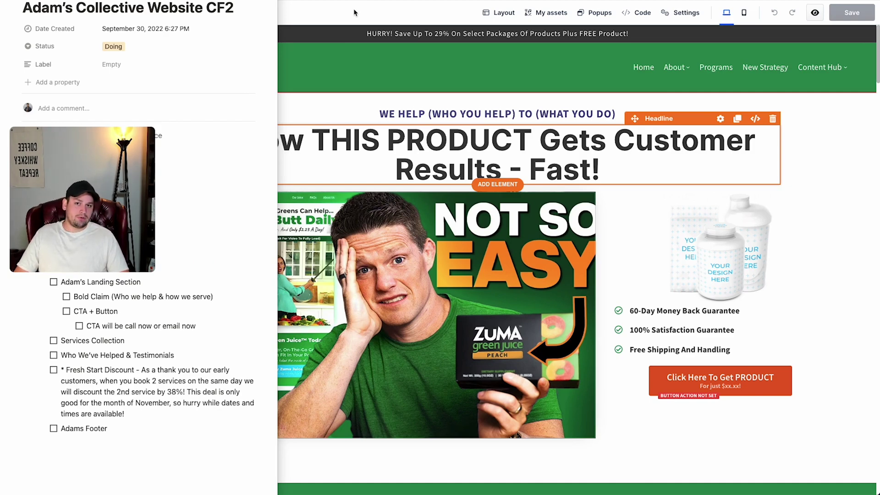
{"action": "left_click", "coordinate": [133, 415]}
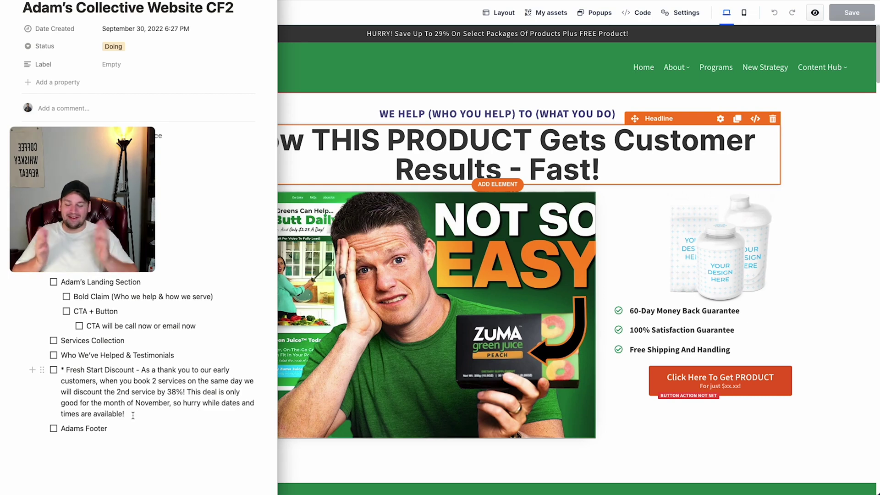
{"action": "left_click", "coordinate": [297, 215]}
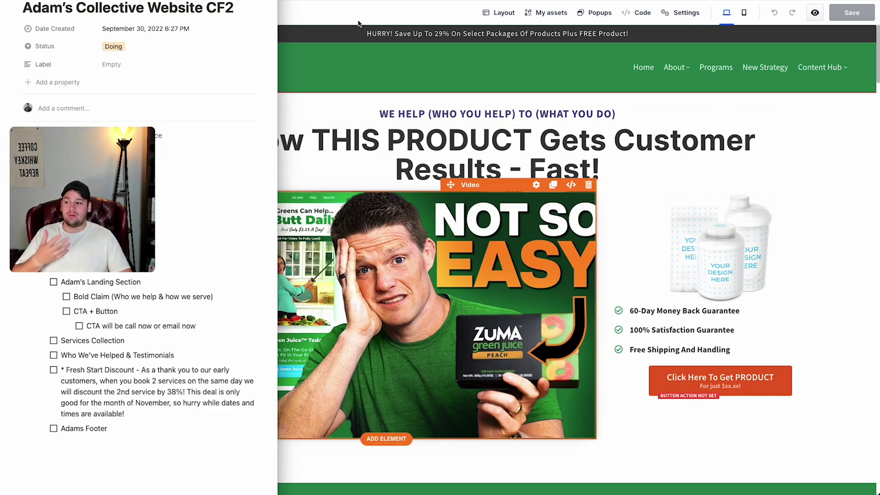
{"action": "left_click_drag", "start_coordinate": [125, 414], "coordinate": [143, 372]}
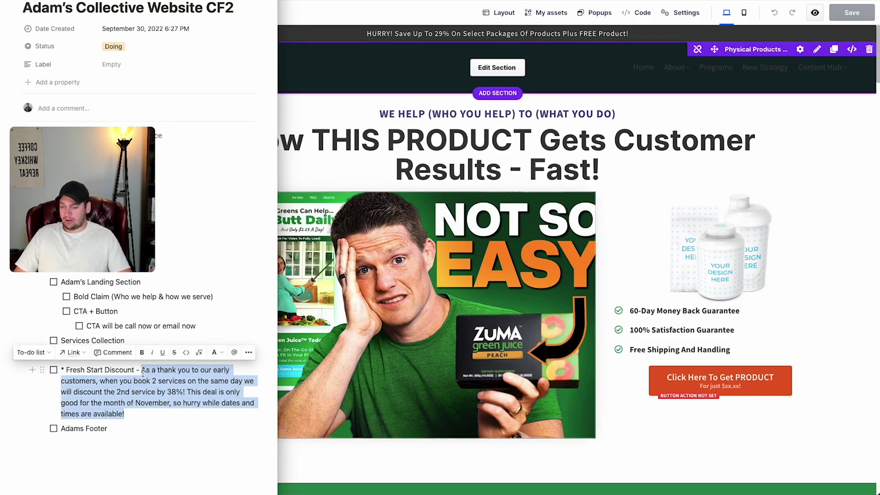
{"action": "key", "text": "super+Tab"}
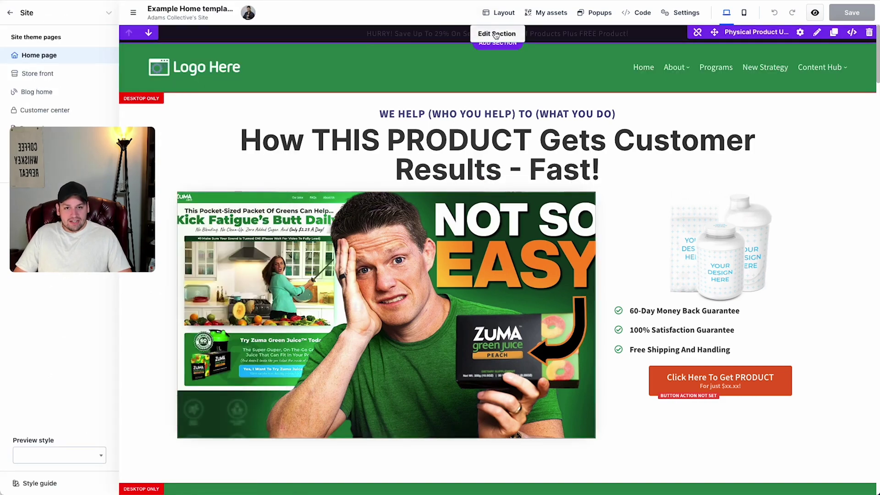
{"action": "key", "text": "super+Tab"}
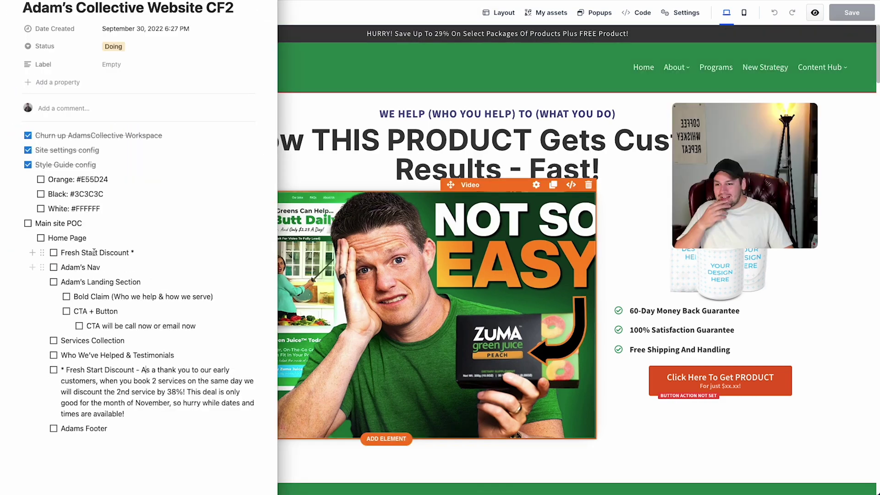
{"action": "left_click_drag", "start_coordinate": [138, 253], "coordinate": [61, 253]}
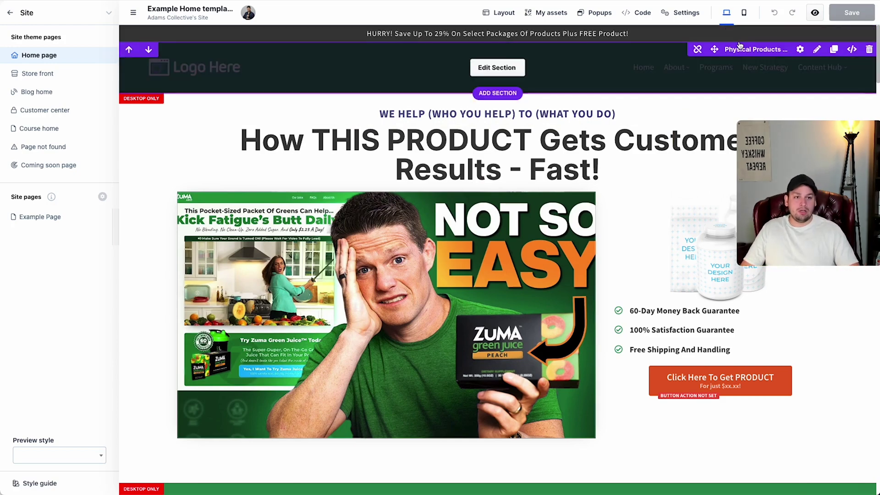
Detach the hello bar section and save it as a universal section, using "Adams Collective - Hello Bar" as its name and description
{"action": "left_click_drag", "start_coordinate": [714, 49], "coordinate": [715, 33]}
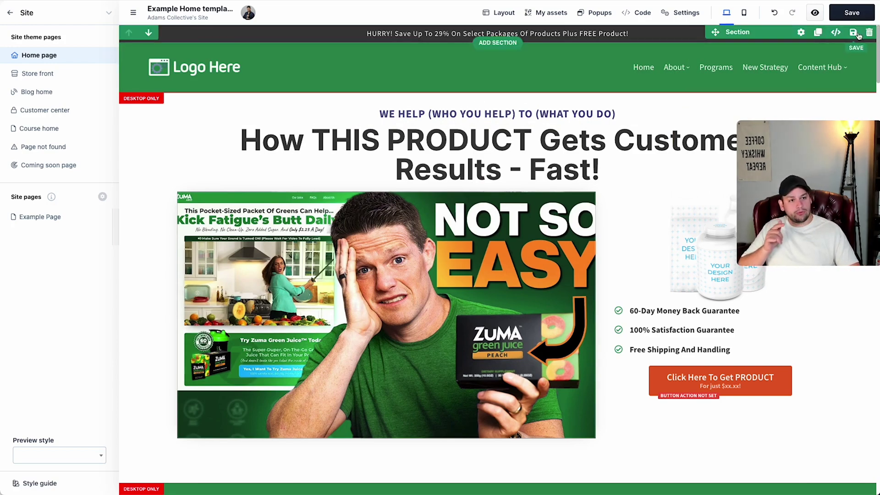
{"action": "left_click", "coordinate": [851, 36]}
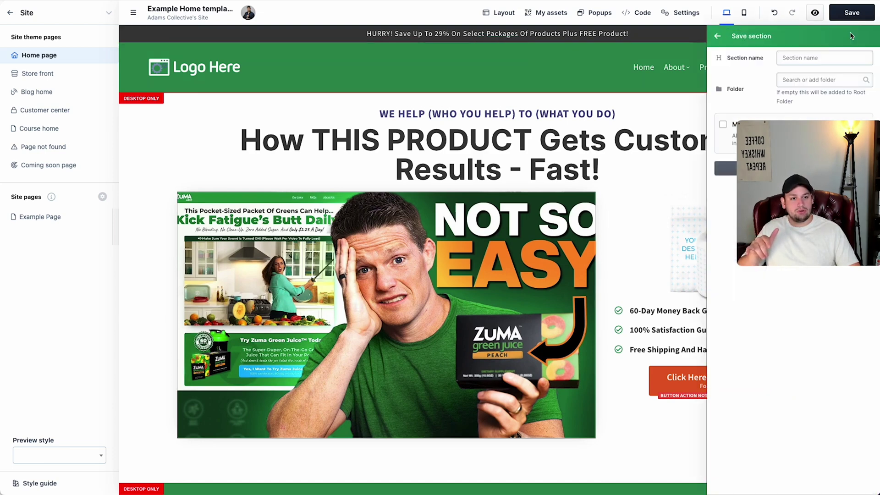
{"action": "left_click", "coordinate": [789, 59]}
{"action": "type", "text": "Adams Collect"}
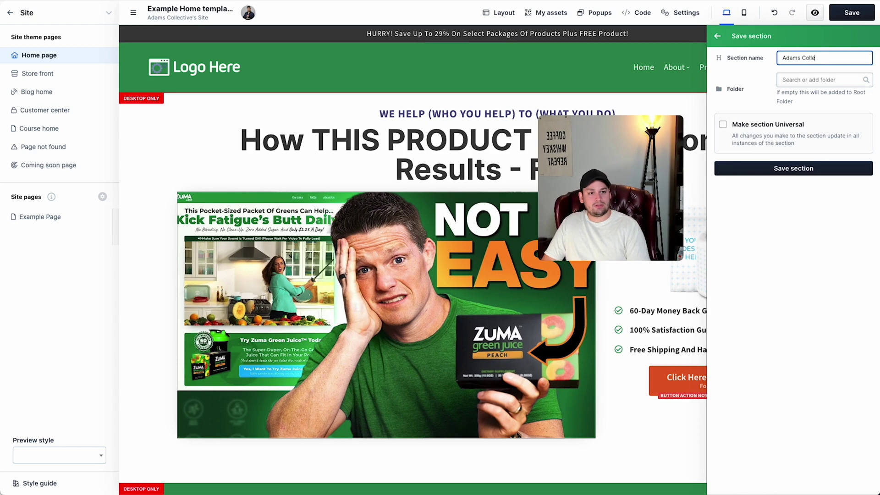
{"action": "type", "text": "ive - Hello Bar"}
{"action": "left_click", "coordinate": [723, 124]}
{"action": "left_click", "coordinate": [793, 177]}
{"action": "type", "text": "Adams Collective - Hello Bar"}
{"action": "left_click", "coordinate": [790, 212]}
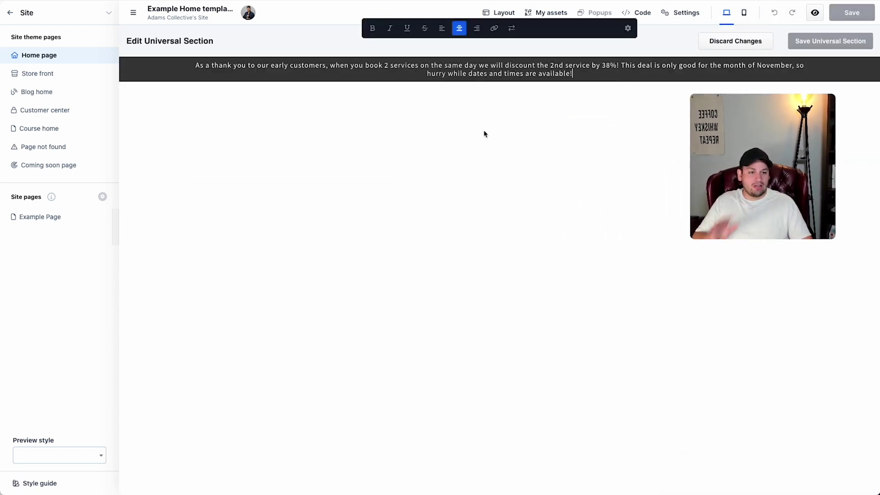
Replace the hello bar's text with the copied Fresh Start Discount offer wording
{"action": "left_click", "coordinate": [542, 122]}
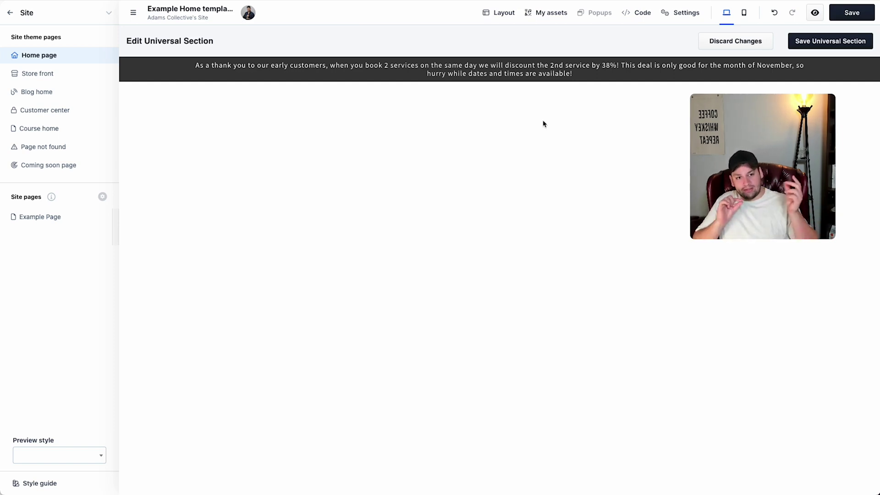
{"action": "mouse_move", "coordinate": [809, 65]}
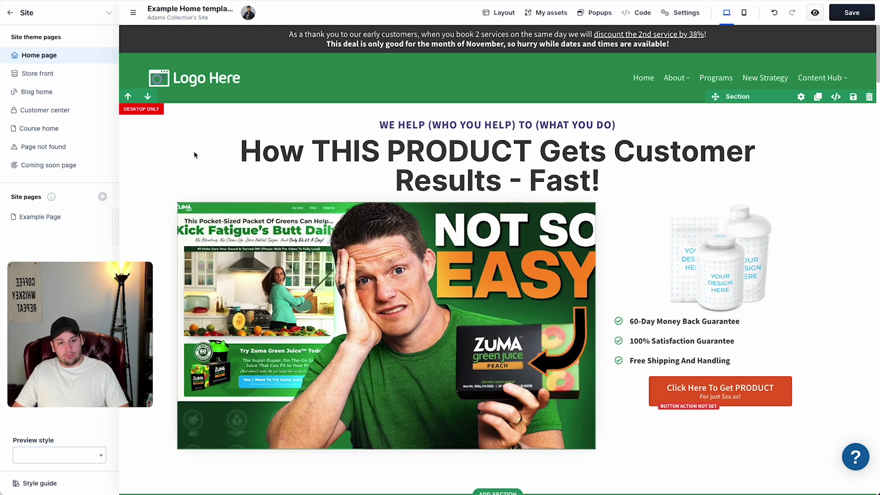
Save the green navigation section as a universal section, using "Adams Collective Nav" as its name and description
{"action": "mouse_move", "coordinate": [543, 87]}
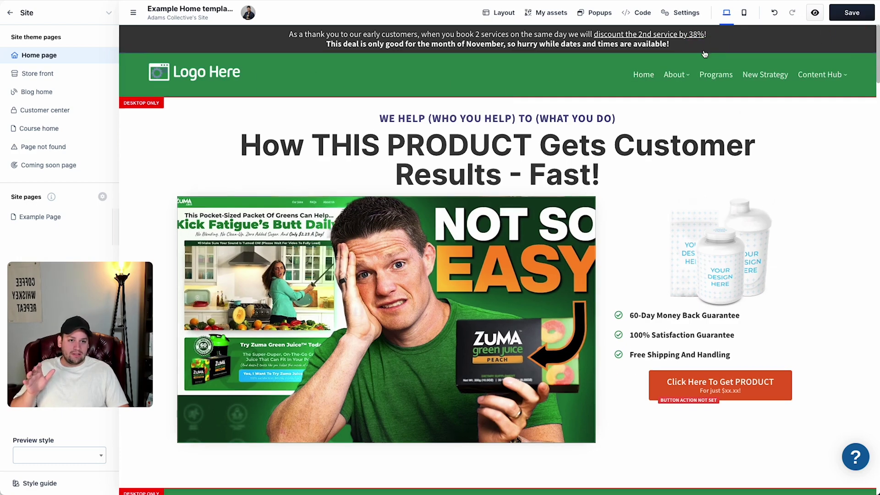
{"action": "left_click", "coordinate": [852, 48]}
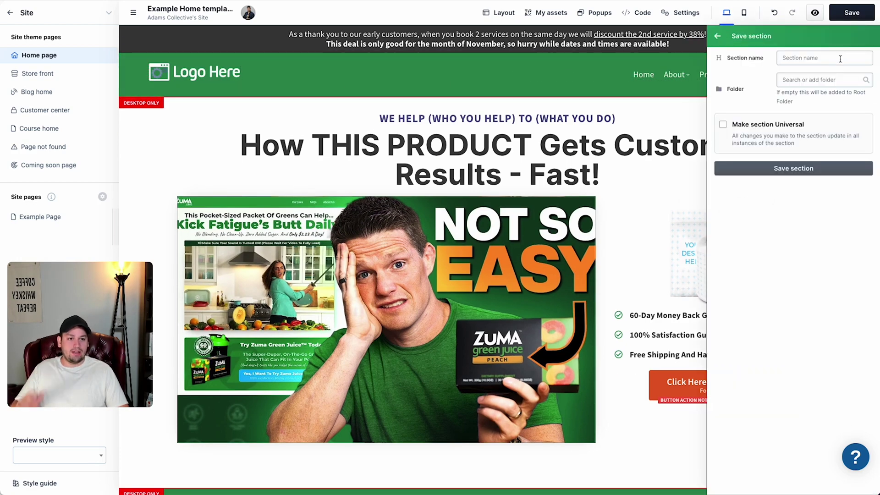
{"action": "type", "text": "Adams Collective Nav"}
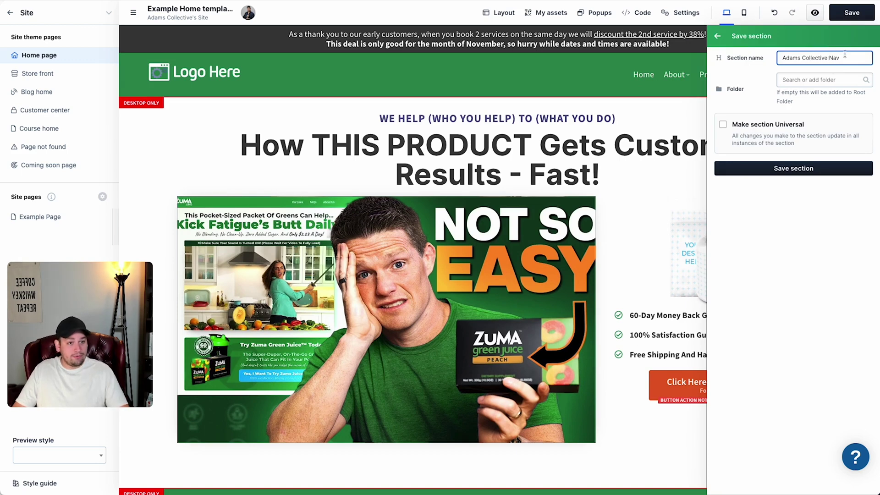
{"action": "triple_click", "coordinate": [807, 53]}
{"action": "key", "text": "ctrl+c"}
{"action": "left_click", "coordinate": [764, 138]}
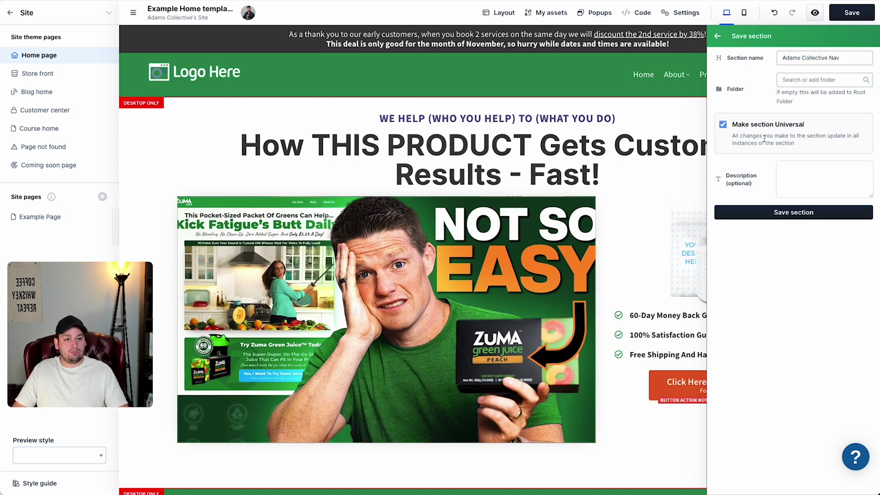
{"action": "left_click", "coordinate": [794, 162]}
{"action": "key", "text": "ctrl+v"}
{"action": "left_click", "coordinate": [782, 214]}
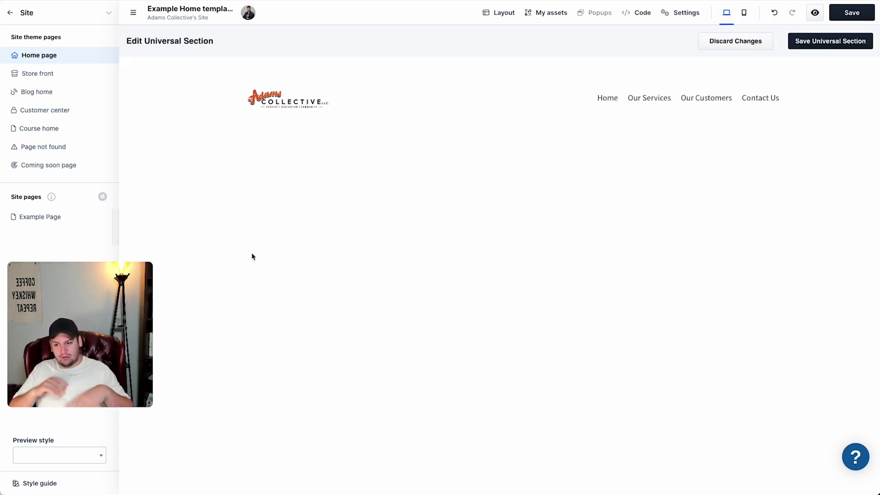
Set the nav section's bottom padding to 0%, adjust its side padding, and save the universal section
{"action": "left_click", "coordinate": [276, 115]}
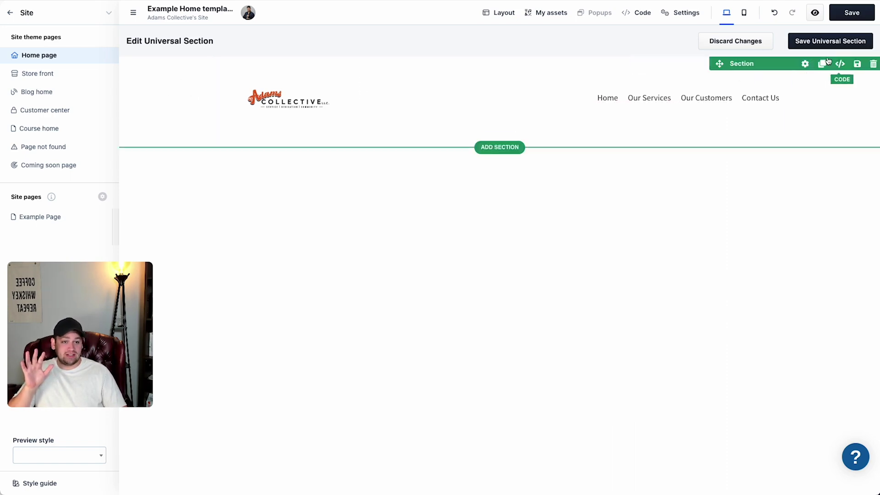
{"action": "left_click", "coordinate": [840, 78]}
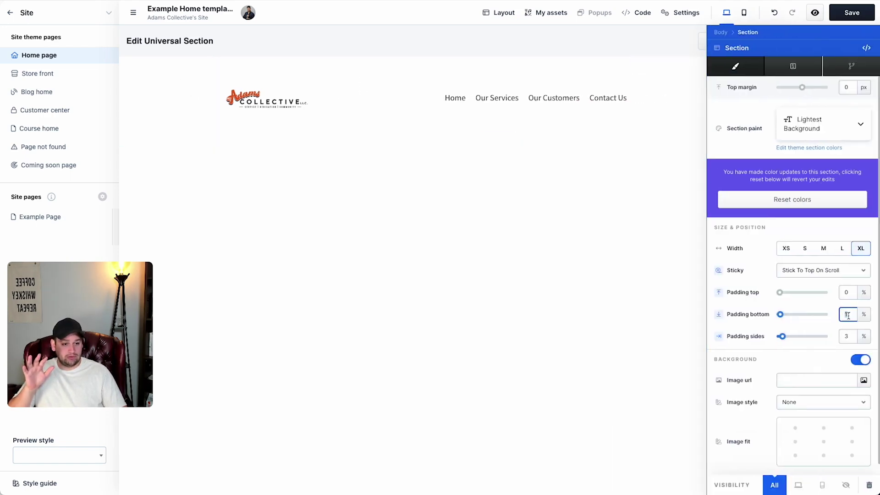
{"action": "left_click", "coordinate": [844, 334]}
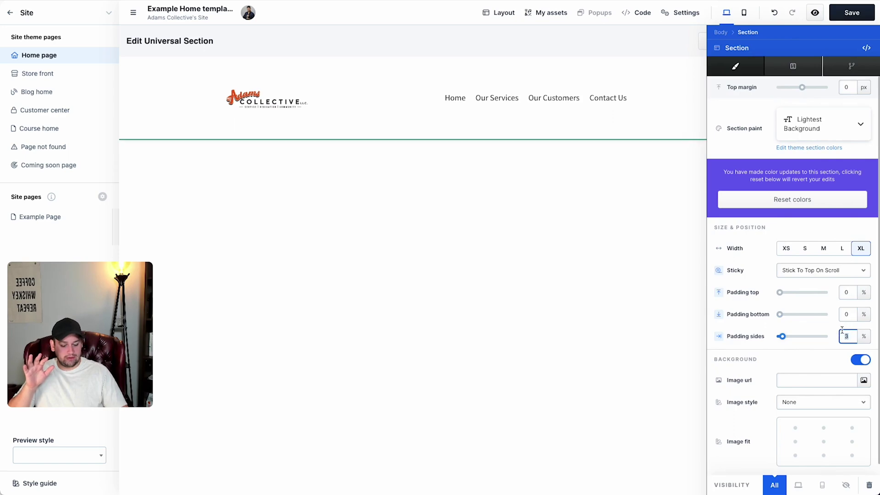
{"action": "left_click", "coordinate": [823, 42]}
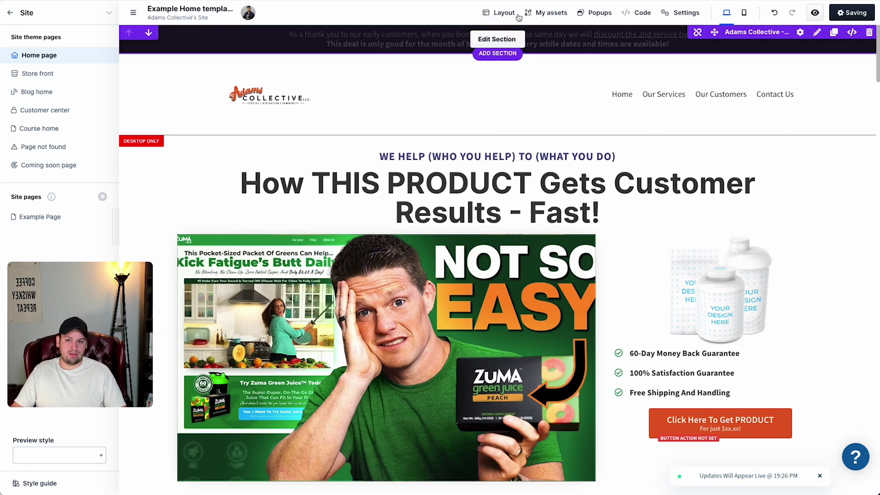
Upload Adams Collective logo images to the image gallery and replace the nav logo with adams-collective-logo-2-white
{"action": "mouse_move", "coordinate": [692, 84]}
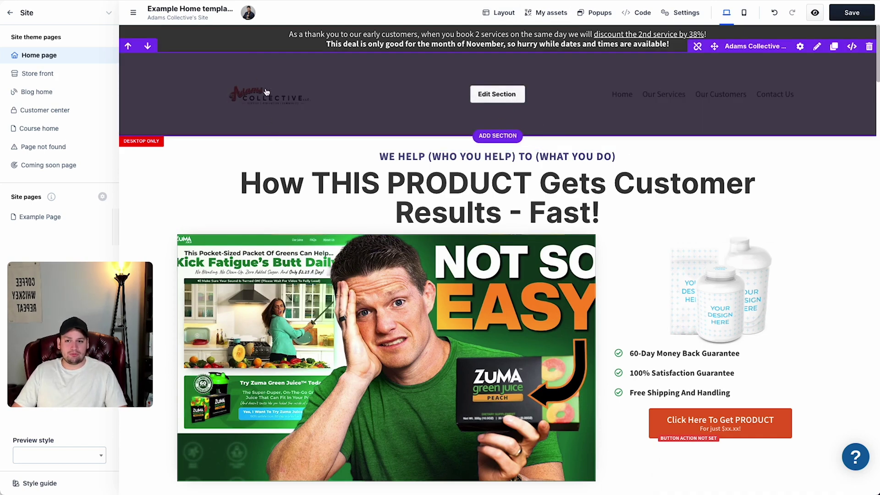
{"action": "left_click", "coordinate": [293, 95]}
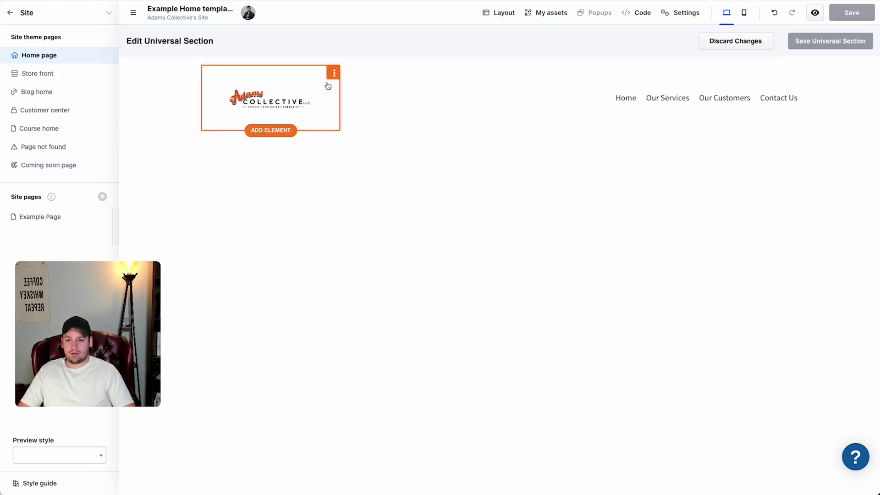
{"action": "left_click", "coordinate": [333, 72]}
{"action": "left_click", "coordinate": [327, 92]}
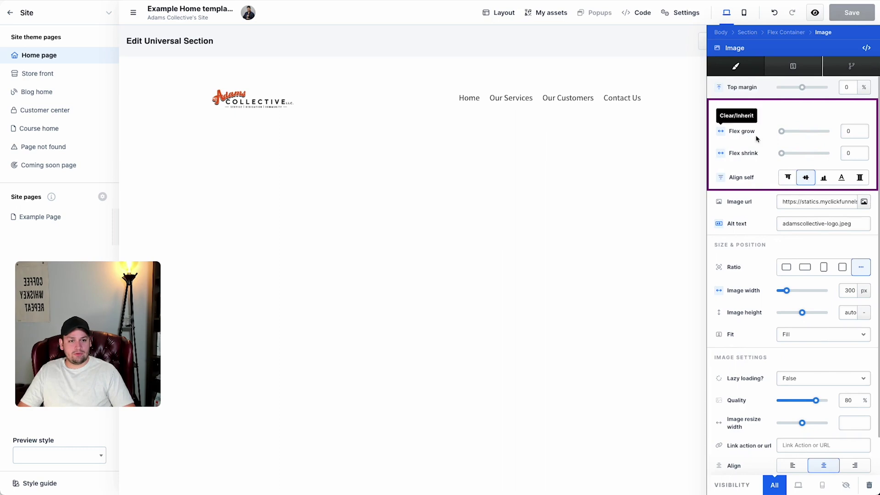
{"action": "left_click", "coordinate": [865, 203]}
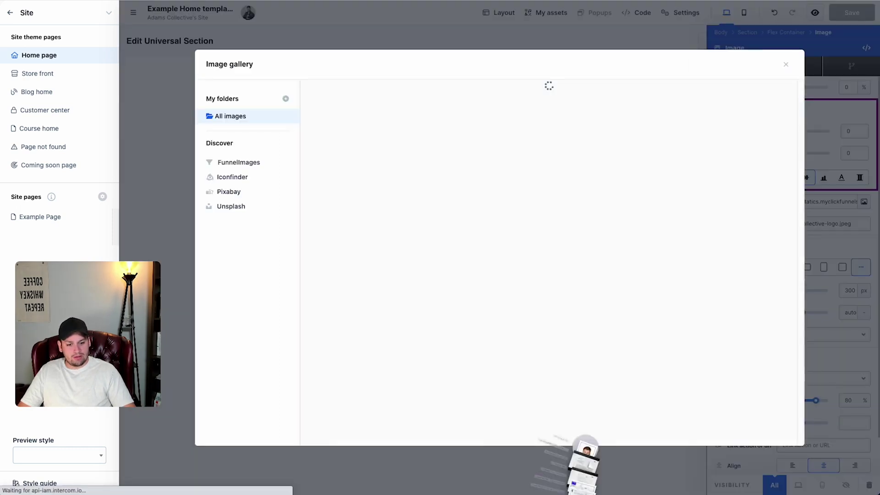
{"action": "left_click_drag", "start_coordinate": [589, 440], "coordinate": [316, 113]}
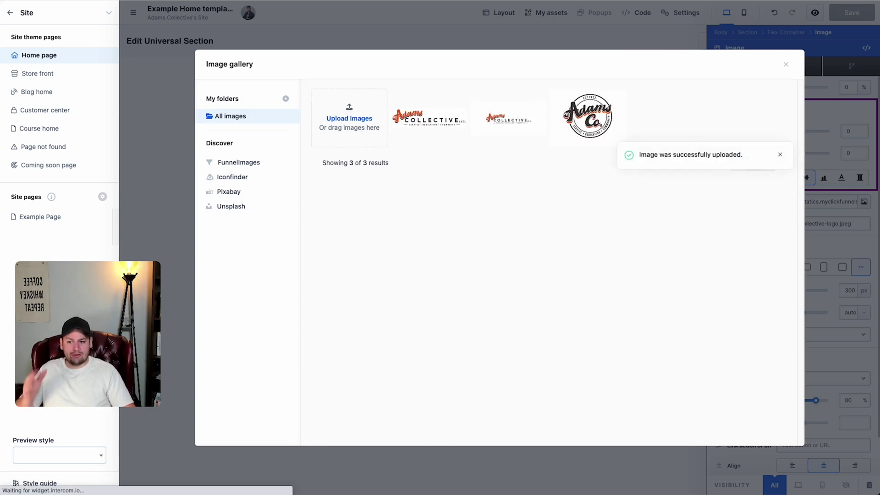
{"action": "left_click_drag", "start_coordinate": [589, 486], "coordinate": [358, 118]}
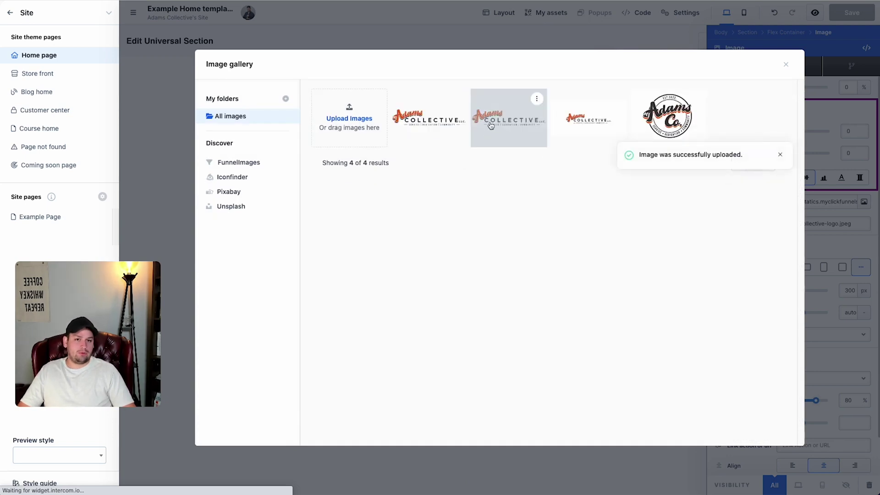
{"action": "left_click", "coordinate": [500, 123]}
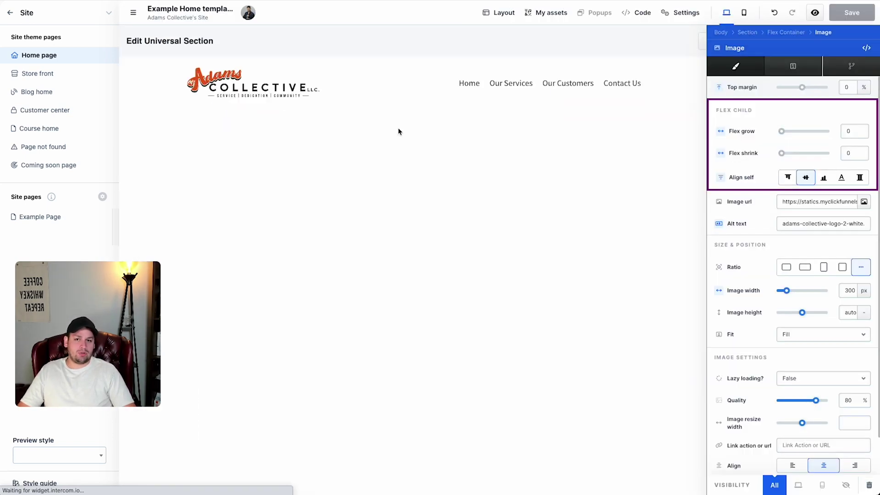
Save the universal nav section, and mark Fresh Start Discount and Adam's Nav as done in the Notion website checklist
{"action": "left_click", "coordinate": [343, 167]}
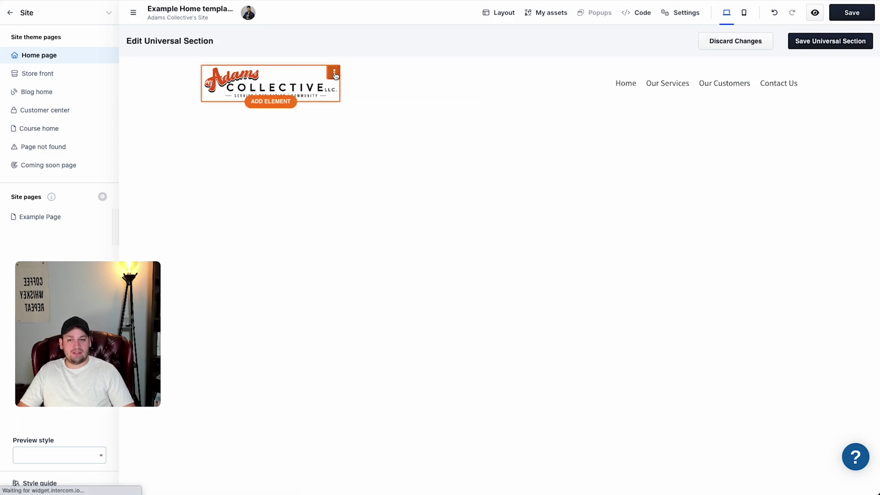
{"action": "left_click", "coordinate": [810, 42]}
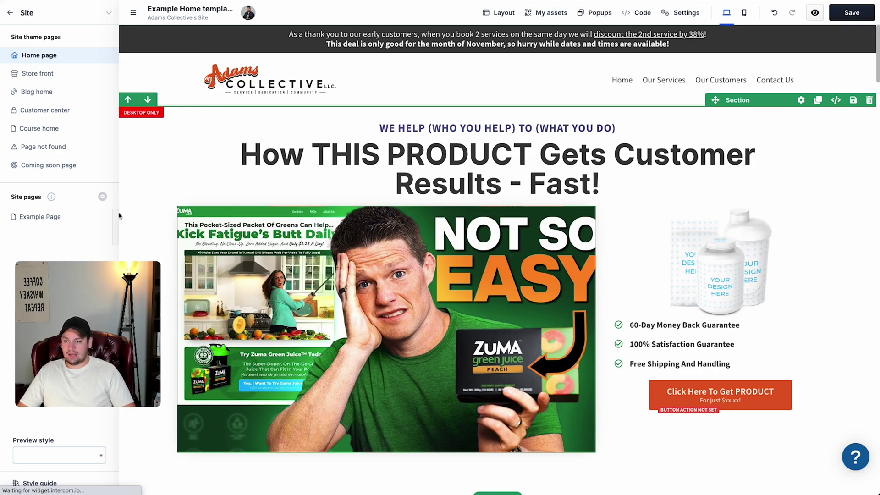
{"action": "key", "text": "alt+Tab"}
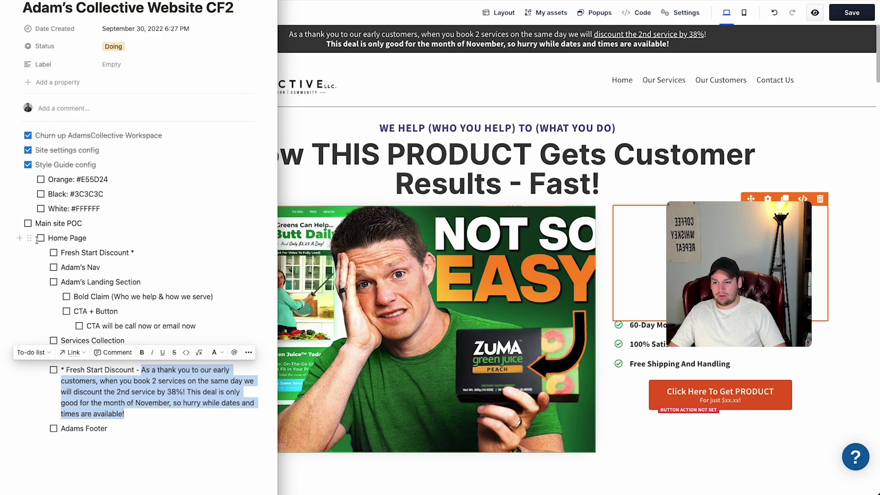
{"action": "left_click", "coordinate": [54, 253]}
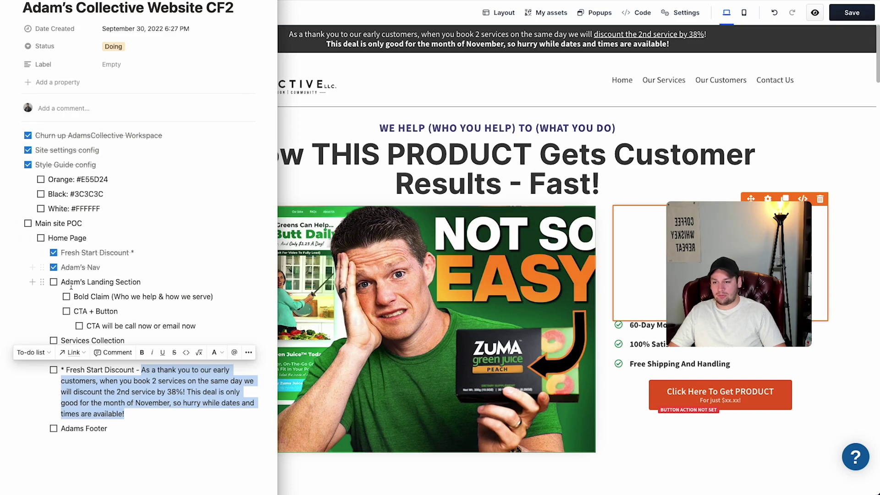
{"action": "key", "text": "alt+Tab"}
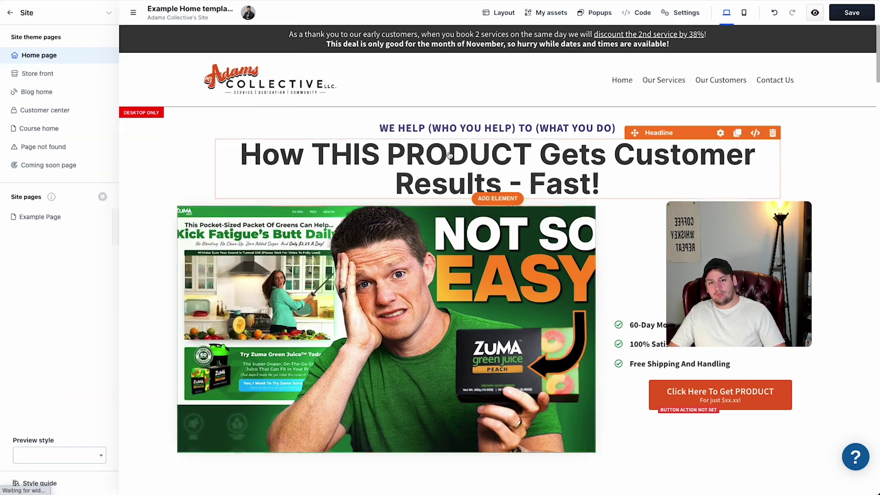
Review the Adam's Landing Section requirements in the website checklist, including the bold claim and call-to-action items
{"action": "key", "text": "alt+Tab"}
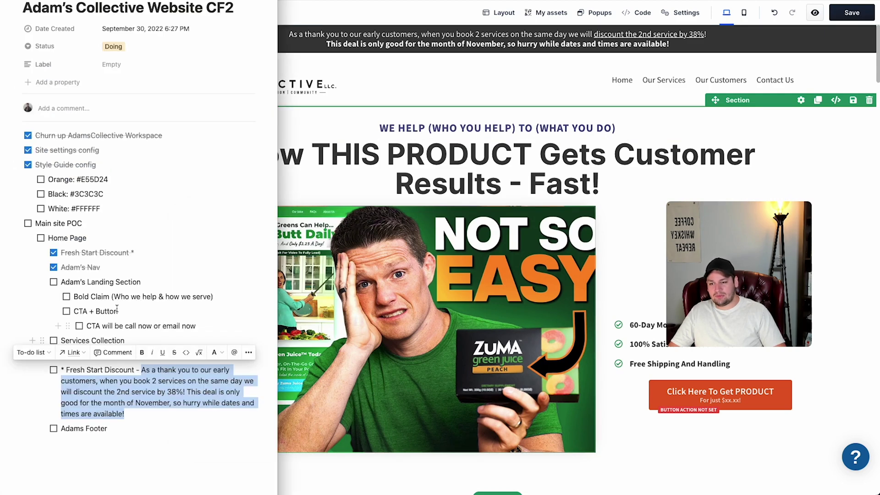
{"action": "left_click", "coordinate": [117, 309]}
{"action": "left_click_drag", "start_coordinate": [74, 297], "coordinate": [223, 295]}
{"action": "left_click", "coordinate": [184, 305]}
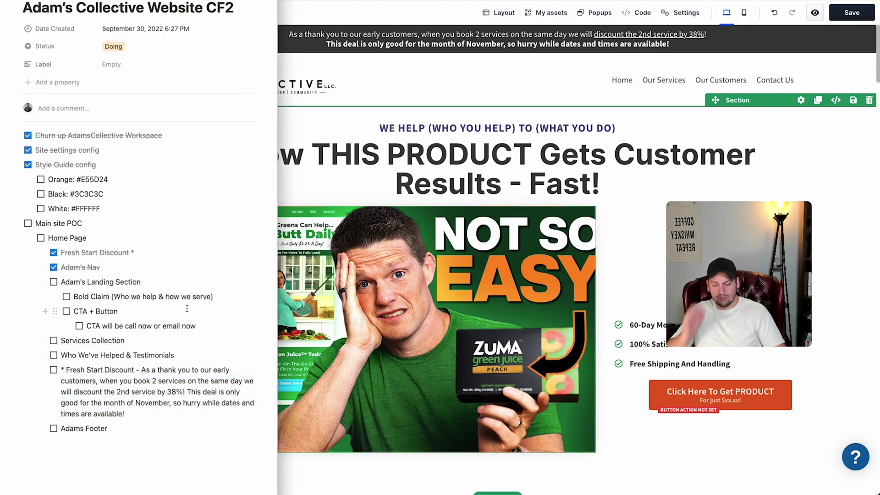
{"action": "left_click", "coordinate": [303, 275]}
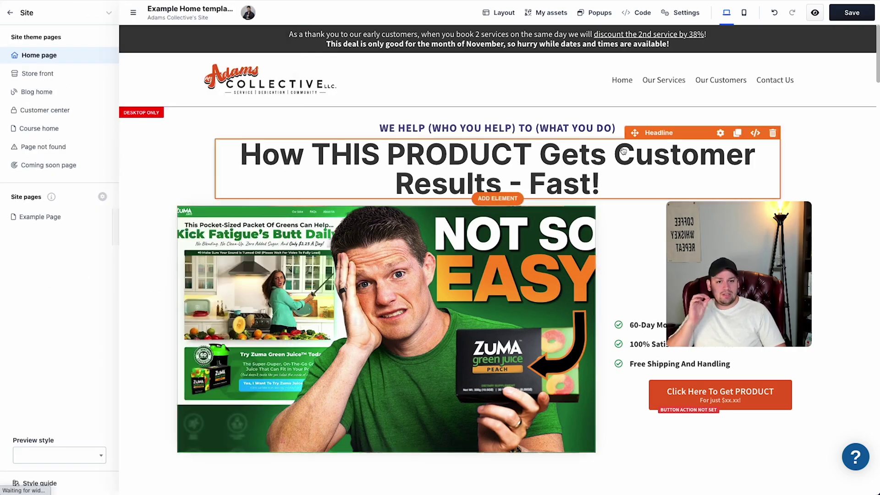
Move the sub headline below the main headline and delete the row holding the large image and product offer
{"action": "left_click", "coordinate": [141, 188]}
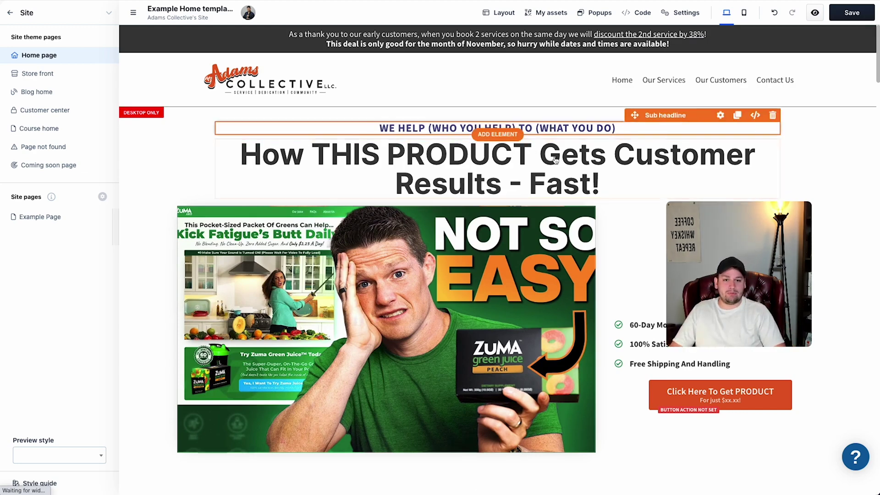
{"action": "left_click_drag", "start_coordinate": [556, 128], "coordinate": [563, 173]}
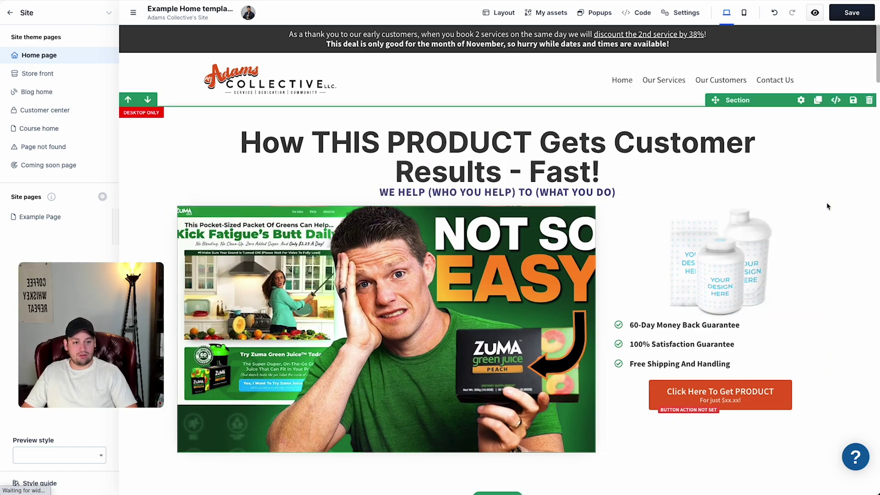
{"action": "left_click", "coordinate": [821, 198]}
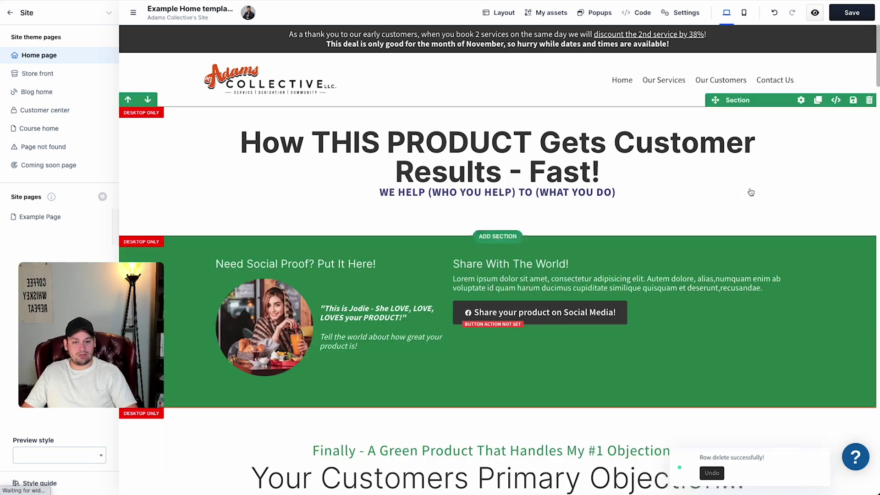
Set the headline section's top padding to 5% and its bottom padding to 6%
{"action": "left_click", "coordinate": [800, 100]}
{"action": "key", "text": "BackSpace"}
{"action": "type", "text": "5"}
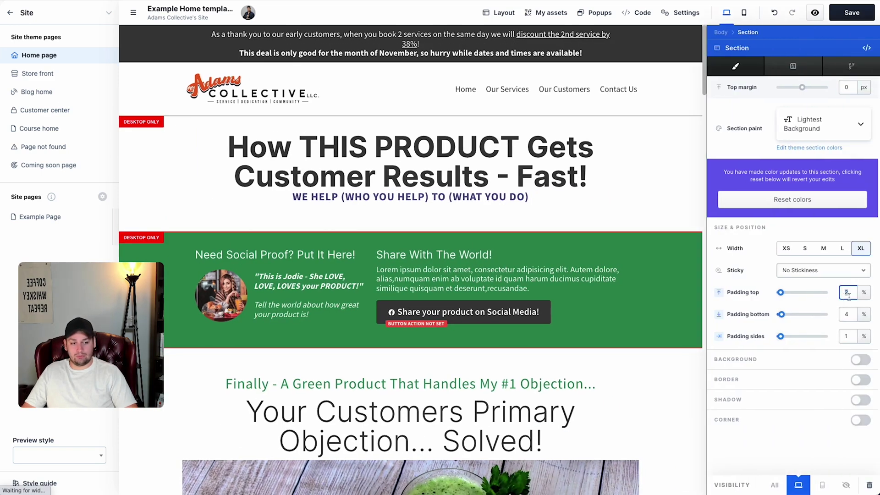
{"action": "key", "text": "Tab"}
{"action": "type", "text": "6"}
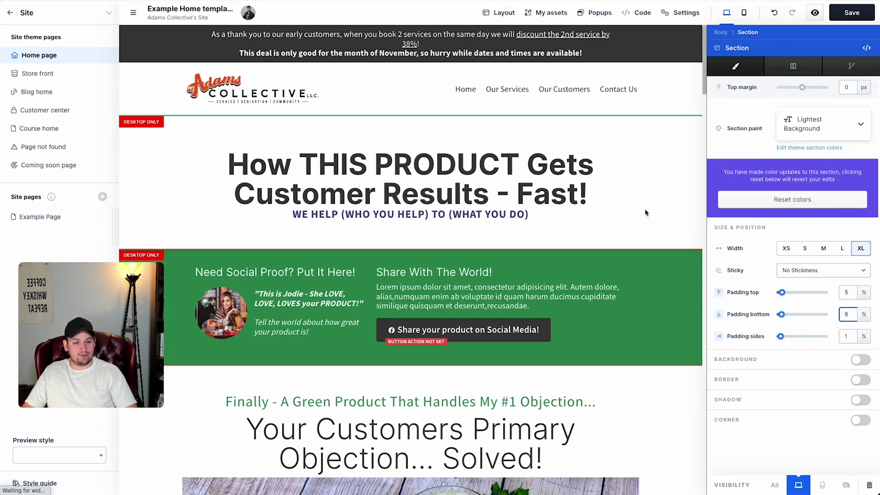
{"action": "left_click", "coordinate": [647, 212]}
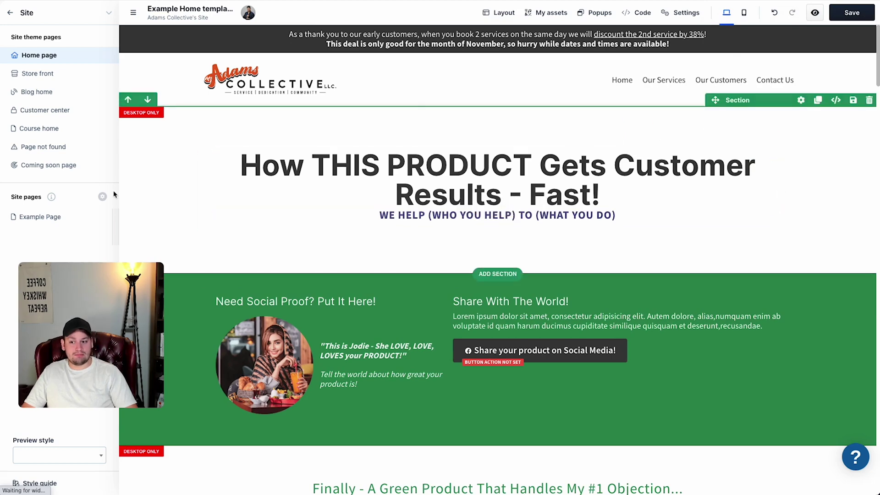
Switch to Figma, open the FunnelPerformance.com Assets file, and place the downloaded grass photo near the juice photos
{"action": "left_click_drag", "start_coordinate": [76, 280], "coordinate": [72, 268]}
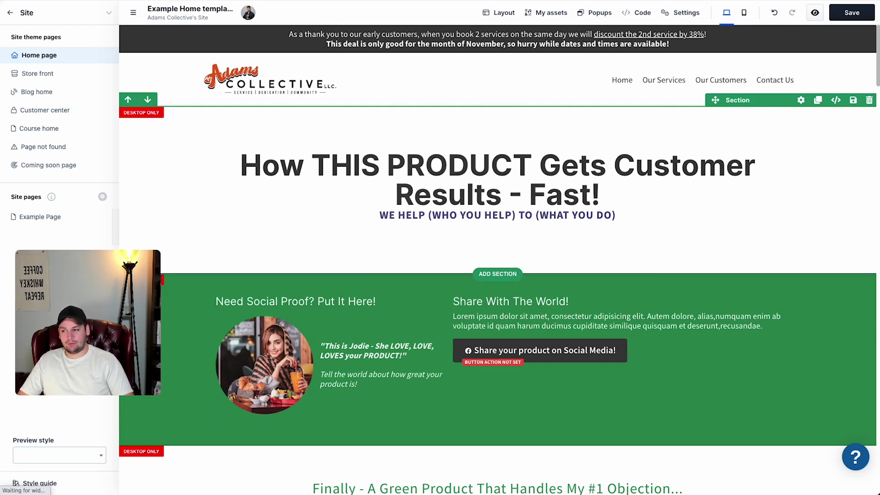
{"action": "key", "text": "super+Tab"}
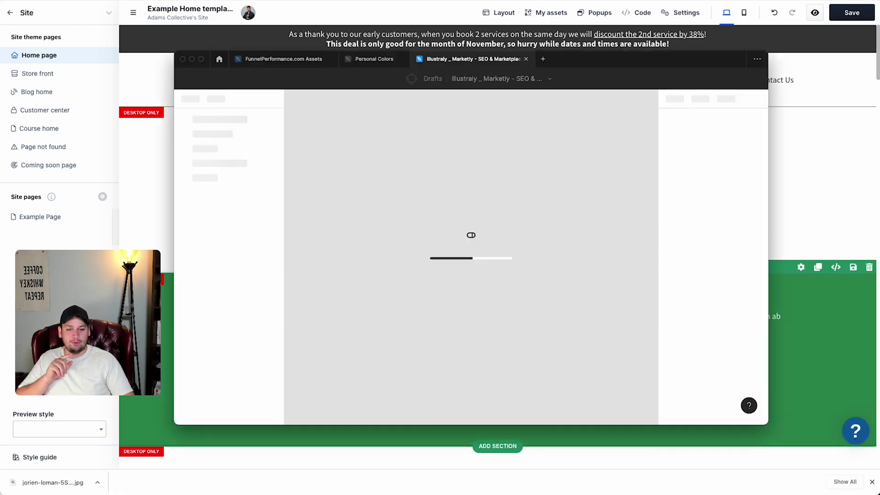
{"action": "left_click", "coordinate": [301, 62]}
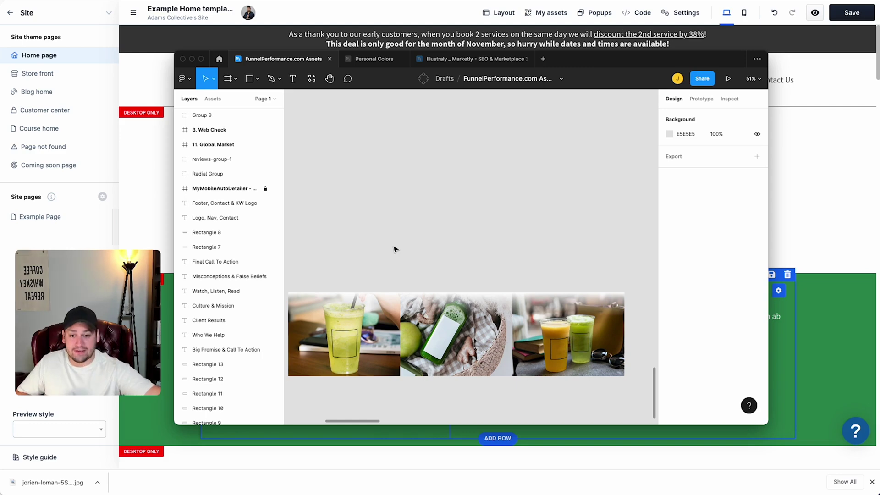
{"action": "scroll", "coordinate": [394, 250], "scroll_direction": "up", "scroll_amount": 2}
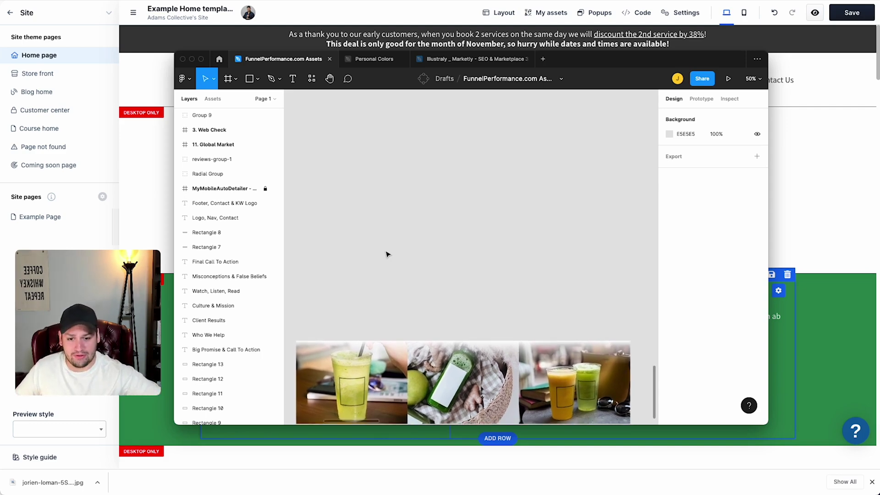
{"action": "scroll", "coordinate": [387, 254], "scroll_direction": "up", "scroll_amount": 3}
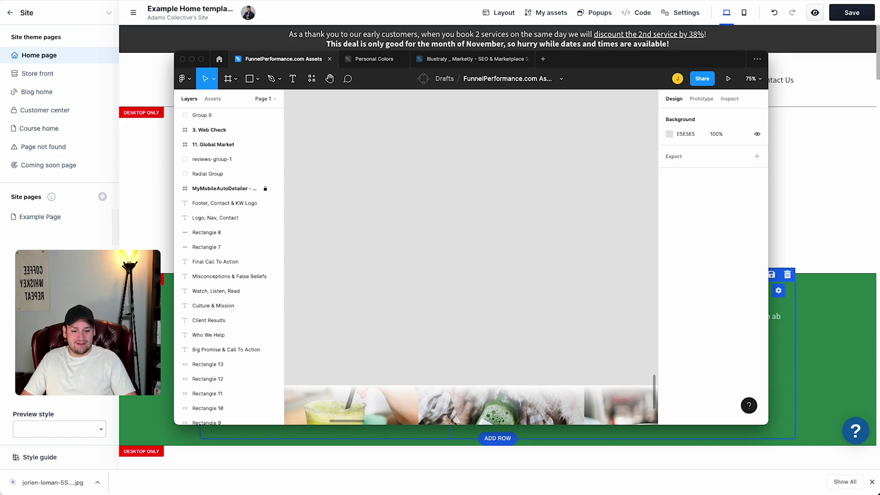
{"action": "left_click", "coordinate": [452, 240]}
{"action": "scroll", "coordinate": [463, 238], "scroll_direction": "down", "scroll_amount": 5}
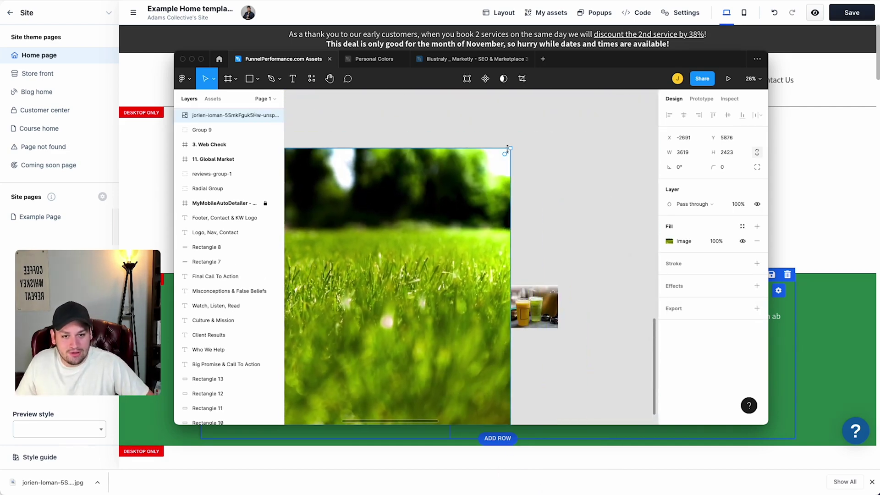
Scale the grass photo down to about 1408 × 943 and position it above the juice photos
{"action": "left_click_drag", "start_coordinate": [508, 147], "coordinate": [483, 171]}
{"action": "key", "text": "ctrl+z"}
{"action": "key", "text": "ctrl+z"}
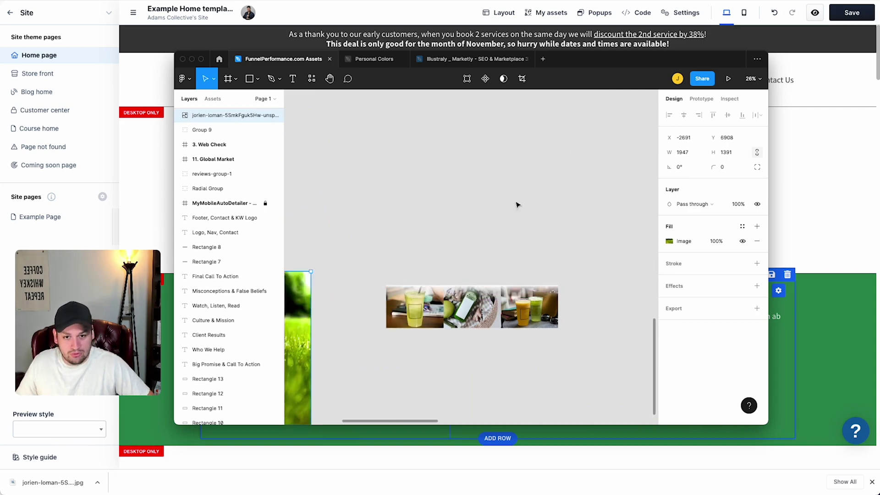
{"action": "left_click_drag", "start_coordinate": [308, 295], "coordinate": [519, 156]}
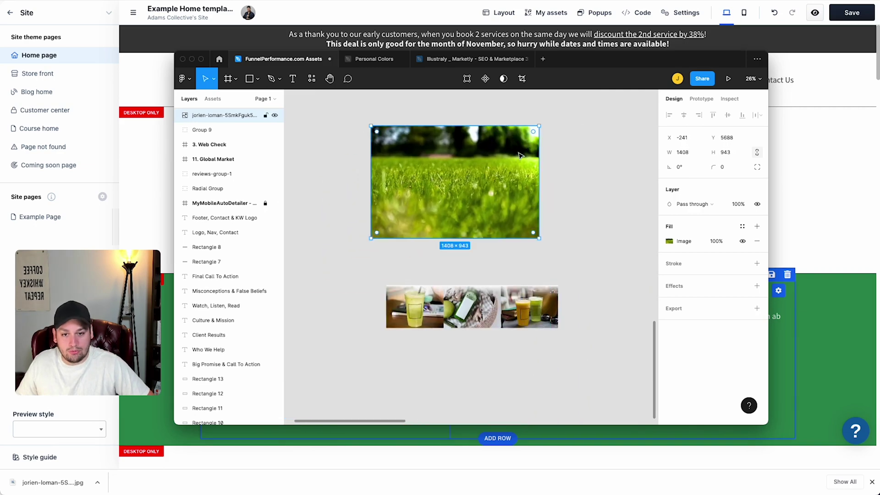
{"action": "left_click", "coordinate": [585, 183]}
{"action": "key", "text": "ctrl+z"}
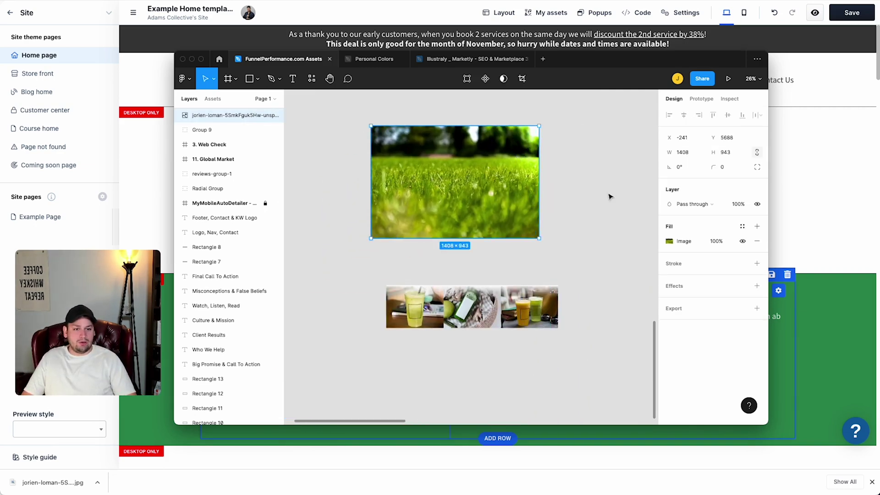
Add a linear gradient fill over the grass photo with its first stop set to green 2E8C52
{"action": "left_click", "coordinate": [757, 226]}
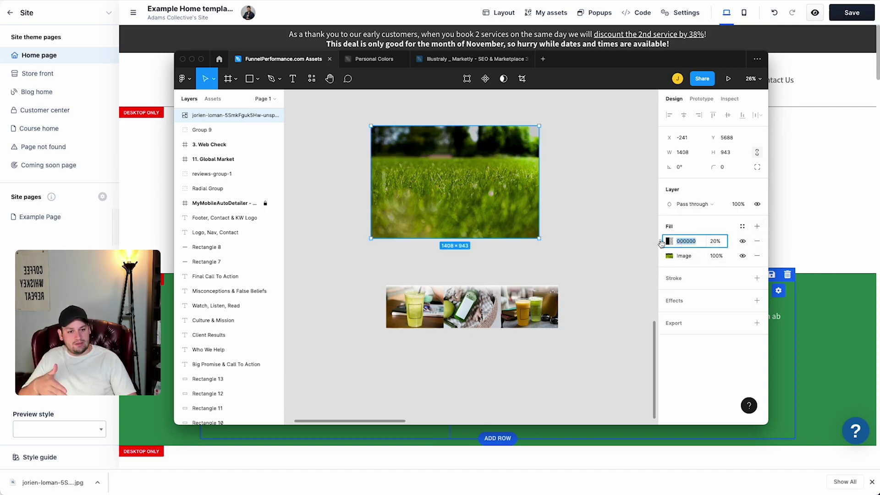
{"action": "left_click", "coordinate": [669, 241]}
{"action": "left_click", "coordinate": [558, 186]}
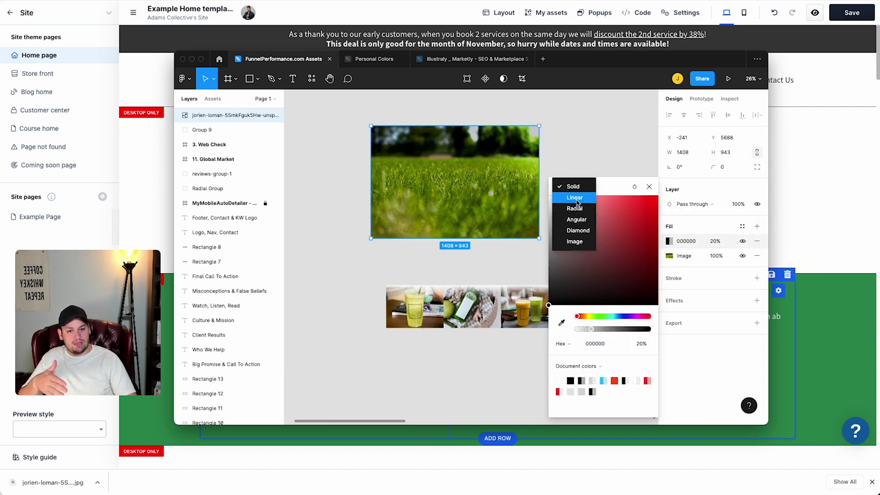
{"action": "left_click", "coordinate": [575, 199]}
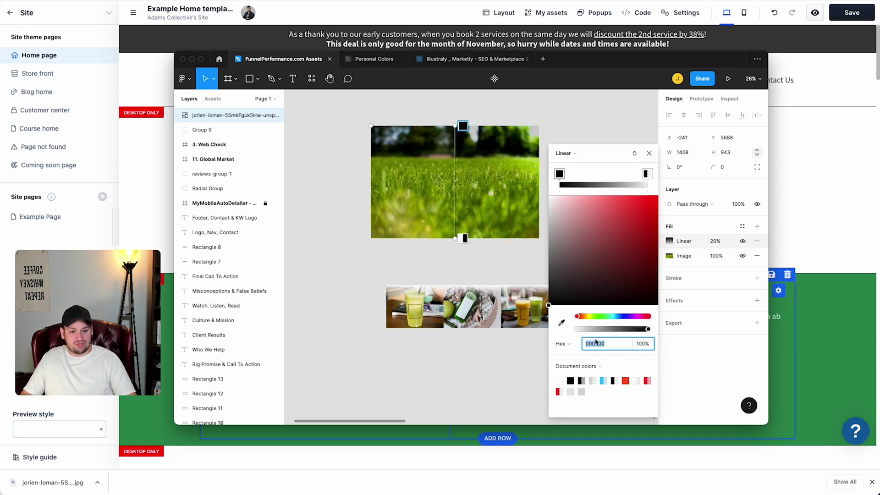
{"action": "key", "text": "Return"}
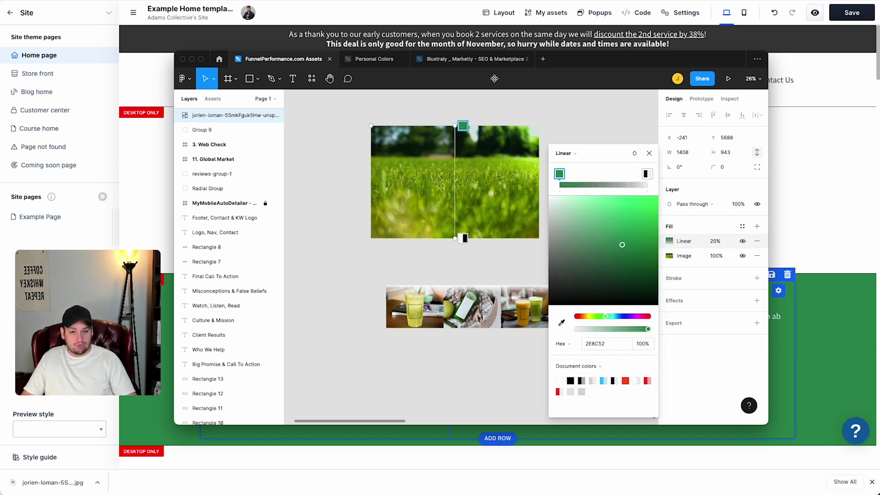
{"action": "left_click", "coordinate": [649, 153]}
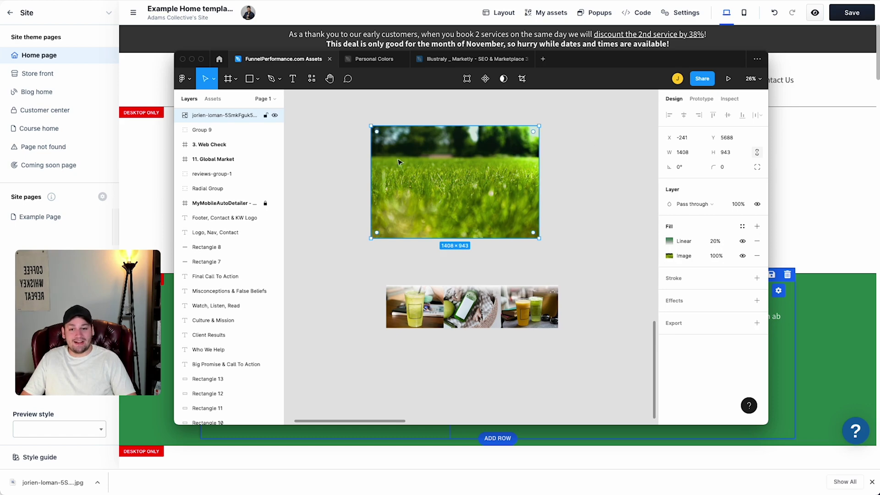
Draw a rectangle about 1818 × 1131 over the grass photo and give it a linear gradient fading upward from green 2E8C52
{"action": "key", "text": "r"}
{"action": "mouse_move", "coordinate": [353, 119]}
{"action": "left_mouse_down"}
{"action": "mouse_move", "coordinate": [585, 249]}
{"action": "mouse_move", "coordinate": [571, 253]}
{"action": "left_mouse_up"}
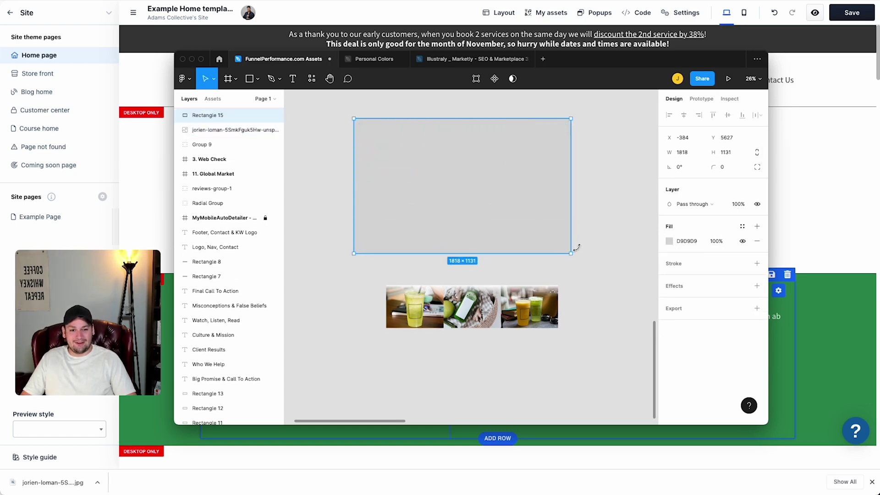
{"action": "left_click", "coordinate": [669, 242]}
{"action": "left_click", "coordinate": [595, 342]}
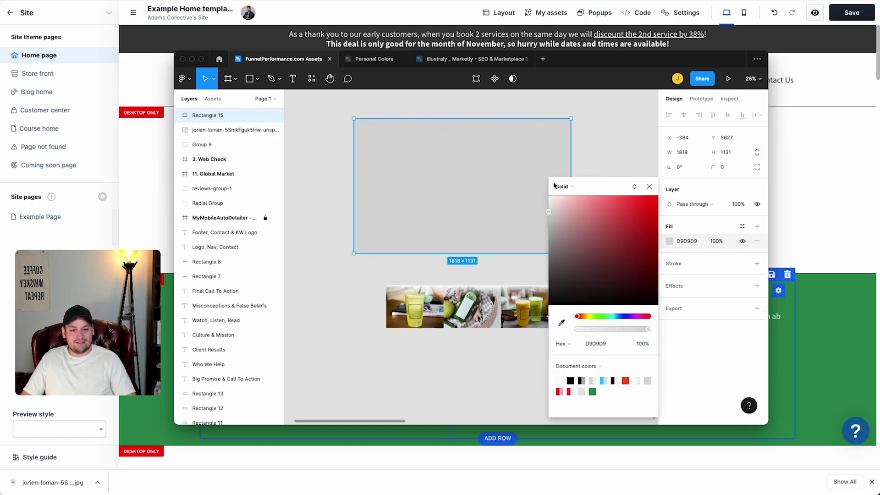
{"action": "left_click", "coordinate": [562, 184]}
{"action": "left_click", "coordinate": [569, 195]}
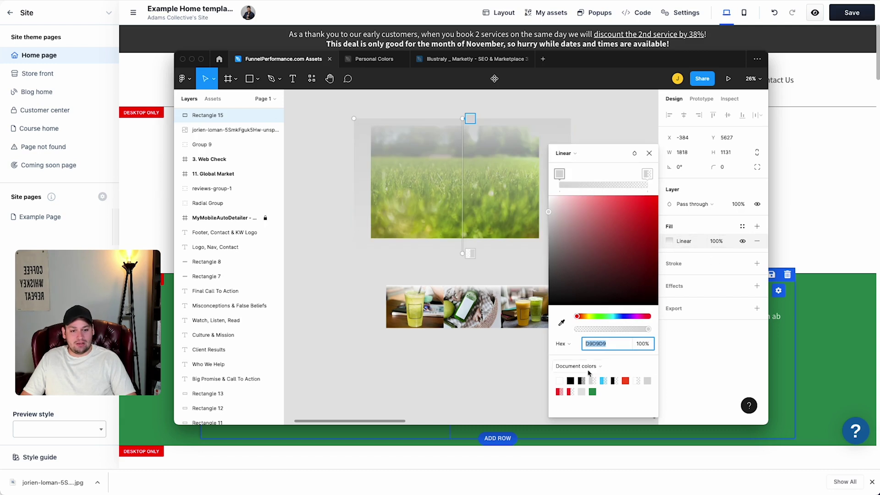
{"action": "left_click", "coordinate": [592, 392]}
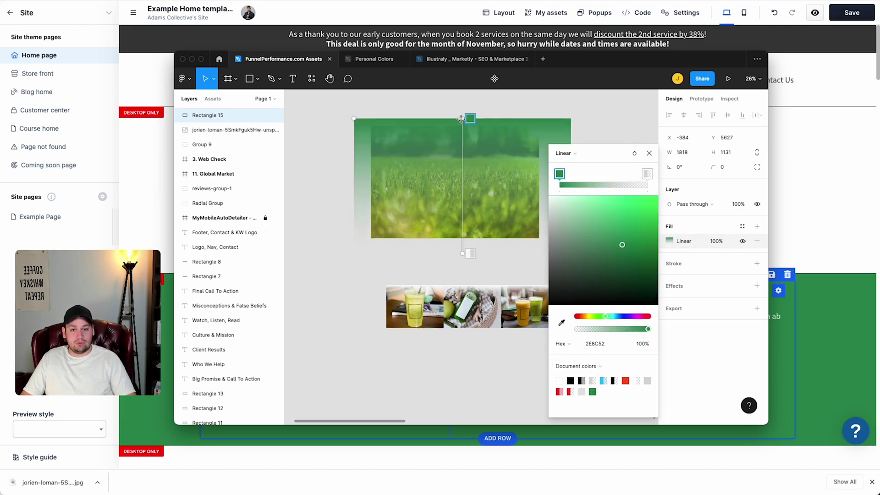
{"action": "left_click_drag", "start_coordinate": [461, 119], "coordinate": [462, 253]}
{"action": "left_click", "coordinate": [491, 189]}
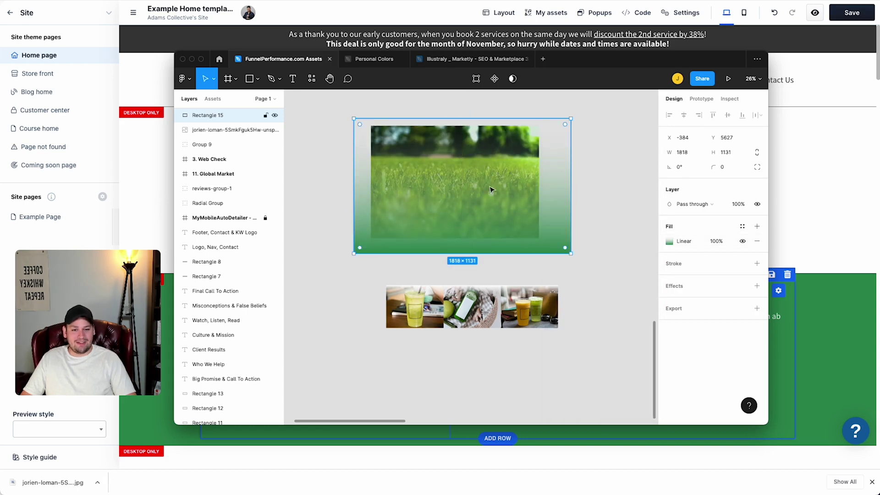
Resize the gradient rectangle to 1408 × 943 so that it matches the grass photo's edges
{"action": "left_click_drag", "start_coordinate": [568, 250], "coordinate": [537, 235]}
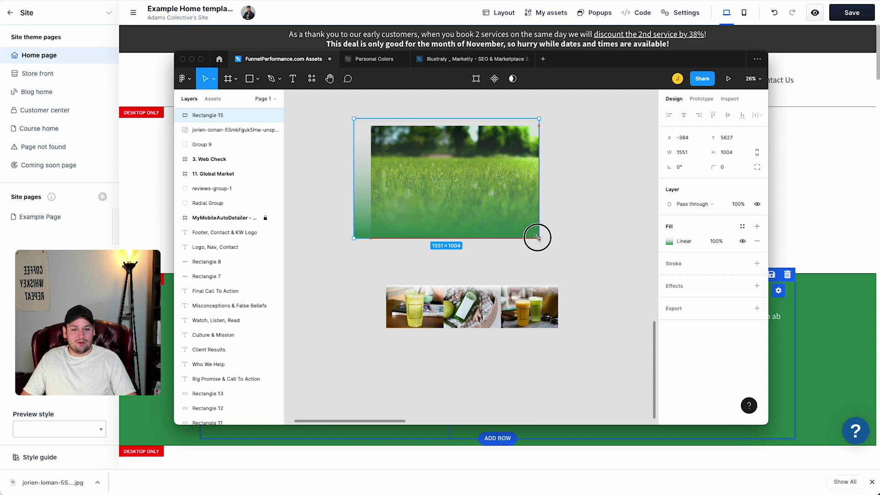
{"action": "left_click_drag", "start_coordinate": [352, 117], "coordinate": [371, 126]}
{"action": "scroll", "coordinate": [436, 181], "scroll_direction": "up", "scroll_amount": 3}
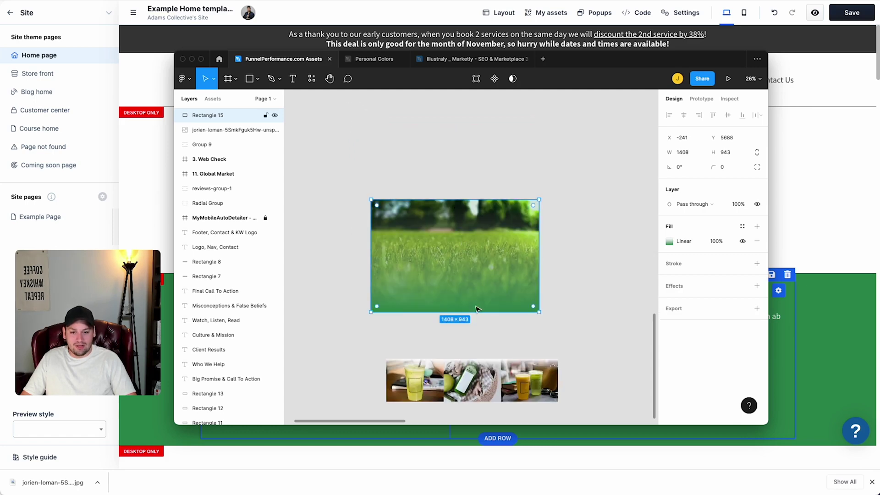
Shorten the gradient rectangle's linear fill so that solid green 2E8C52 begins slightly above the grass photo's bottom edge
{"action": "left_click", "coordinate": [669, 242]}
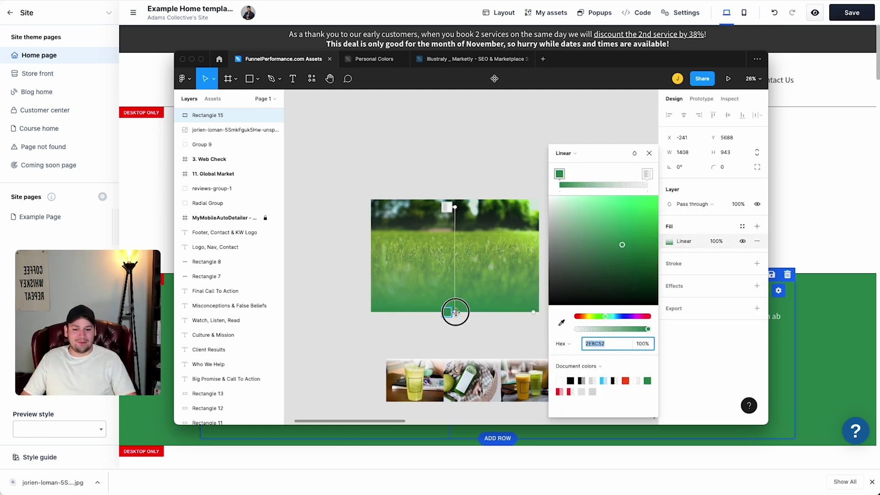
{"action": "left_click_drag", "start_coordinate": [456, 314], "coordinate": [456, 288]}
{"action": "left_click_drag", "start_coordinate": [516, 289], "coordinate": [540, 286]}
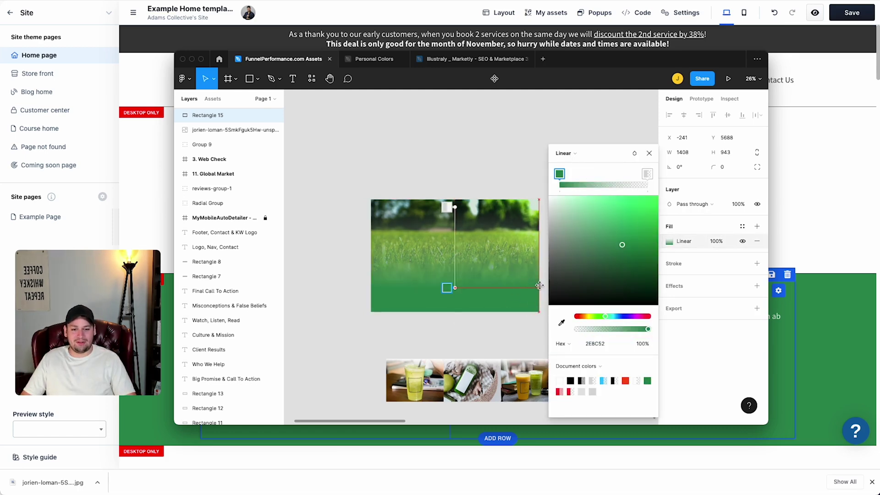
{"action": "left_click_drag", "start_coordinate": [456, 288], "coordinate": [457, 304]}
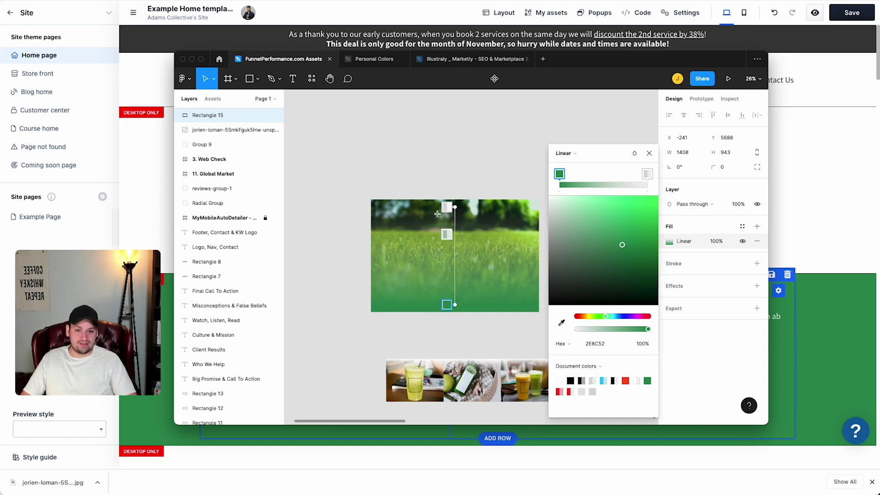
{"action": "left_click", "coordinate": [649, 153]}
Group the gradient rectangle with the grass photo and name the group adams-collective-bg
{"action": "left_click_drag", "start_coordinate": [342, 179], "coordinate": [567, 325]}
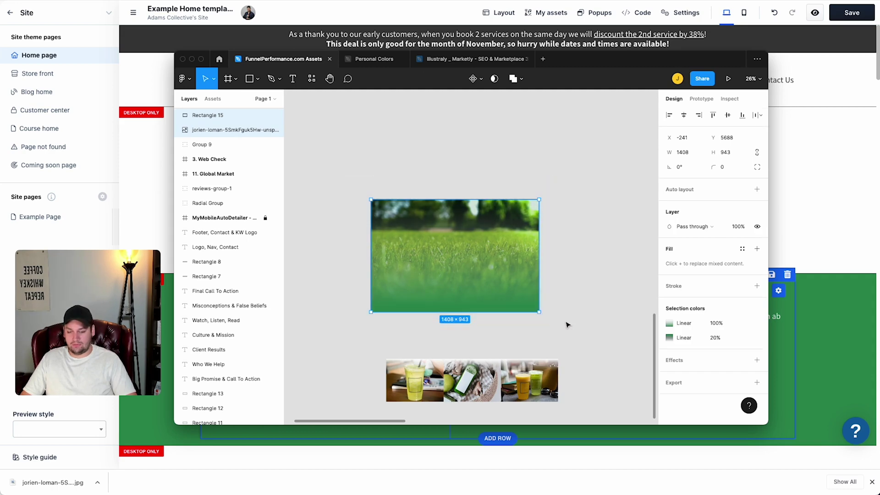
{"action": "key", "text": "ctrl+g"}
{"action": "right_click", "coordinate": [213, 116]}
{"action": "double_click", "coordinate": [204, 115]}
{"action": "type", "text": "adams-colle"}
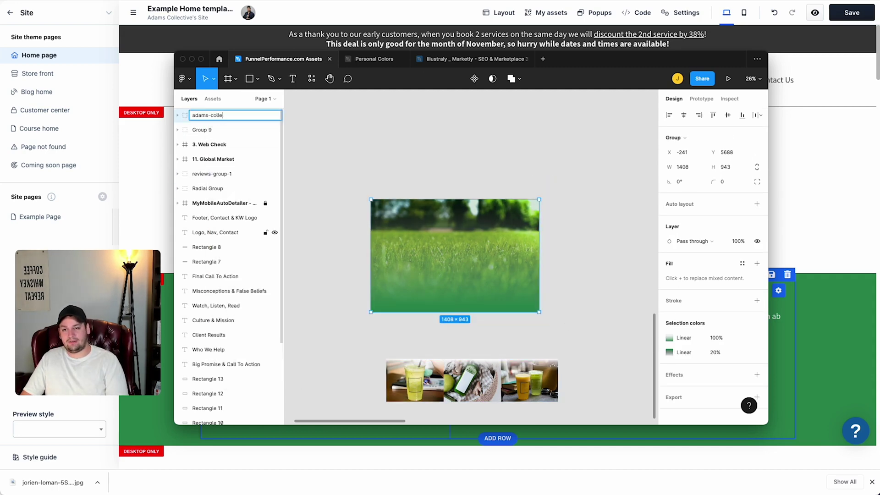
{"action": "type", "text": "ctive-bg"}
{"action": "key", "text": "Return"}
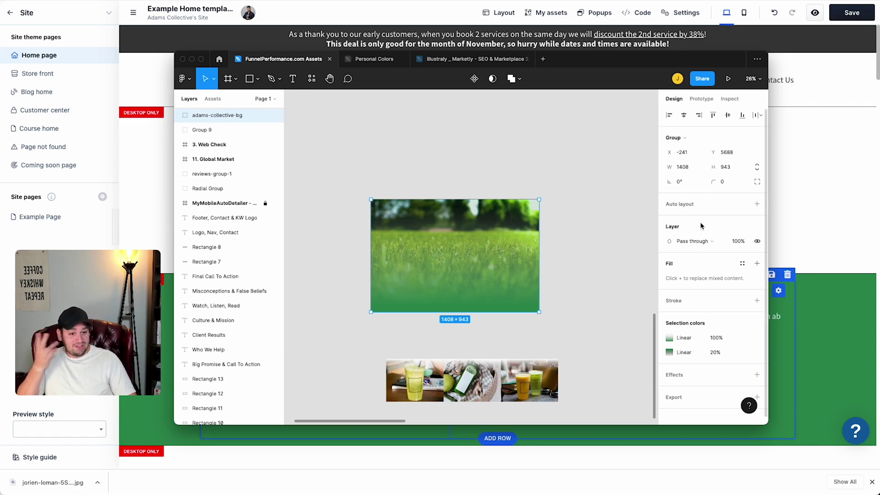
Export the adams-collective-bg group at 1x as a PNG and save it to the Downloads folder
{"action": "left_click", "coordinate": [756, 397]}
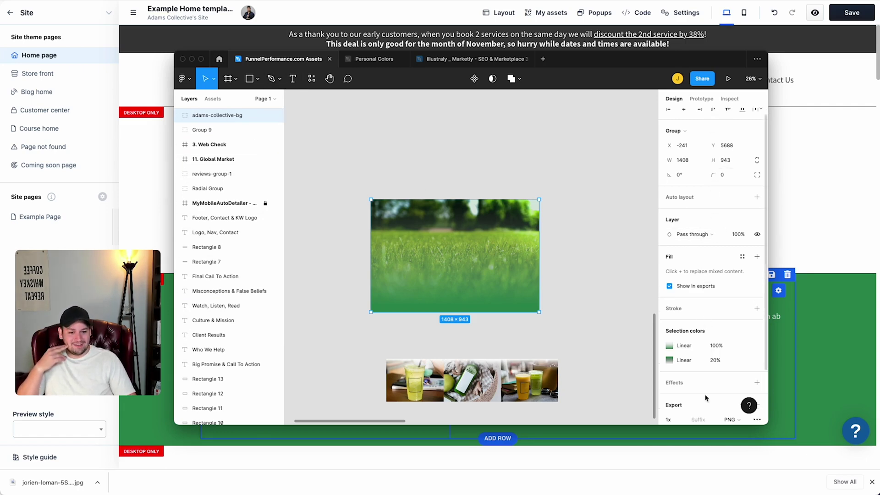
{"action": "scroll", "coordinate": [733, 367], "scroll_direction": "down", "scroll_amount": 3}
{"action": "left_click", "coordinate": [740, 353]}
{"action": "left_click", "coordinate": [739, 354]}
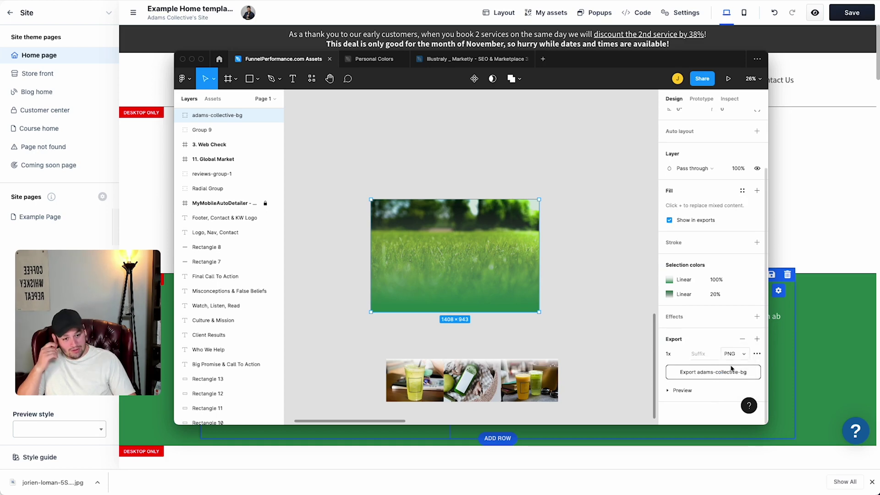
{"action": "left_click", "coordinate": [715, 375]}
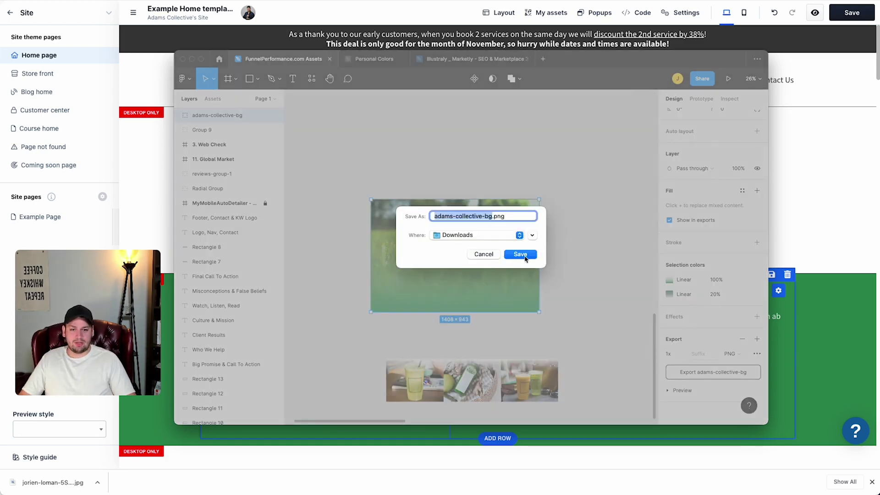
{"action": "left_click", "coordinate": [523, 255]}
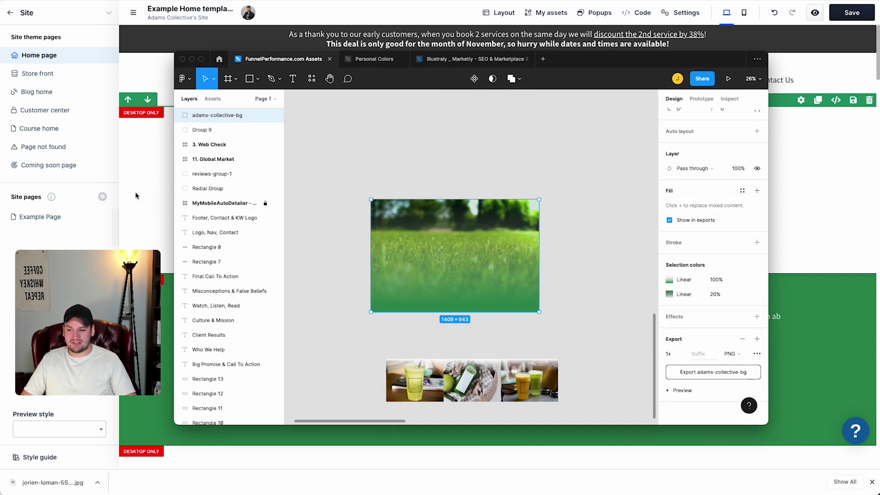
Switch back to ClickFunnels, reset the headline section's colors and set its section paint to Colored Background
{"action": "left_click", "coordinate": [154, 198]}
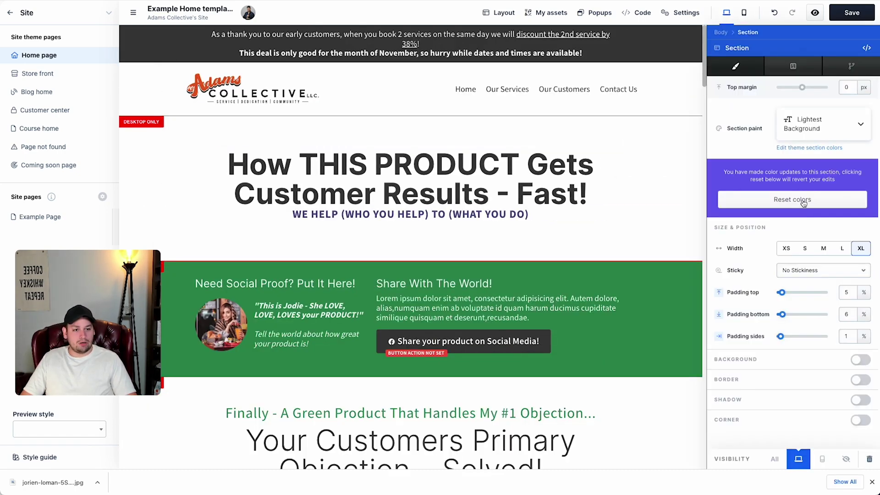
{"action": "left_click", "coordinate": [816, 131]}
{"action": "left_click", "coordinate": [815, 209]}
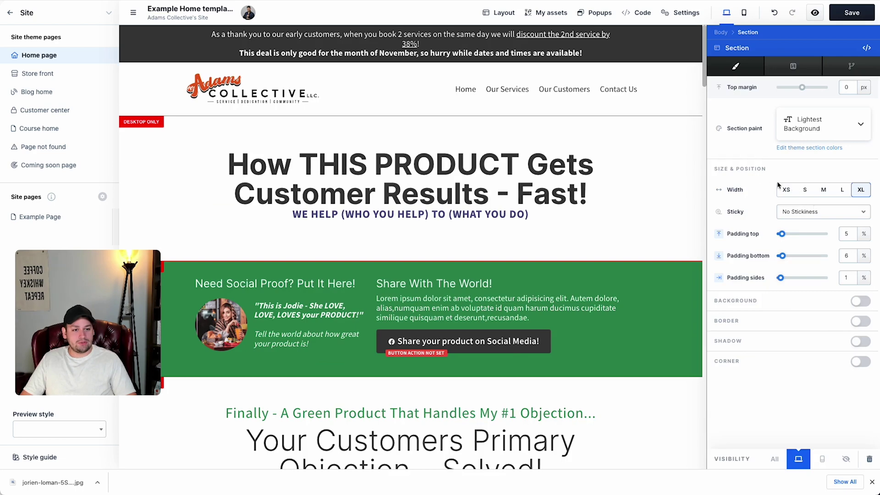
{"action": "left_click", "coordinate": [820, 124]}
{"action": "left_click", "coordinate": [815, 283]}
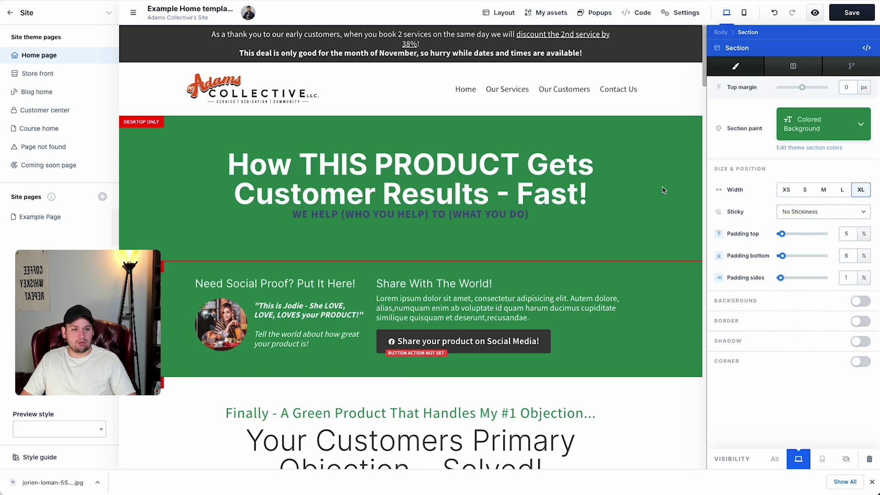
Enable the headline section's background and upload the exported grass image through the image gallery as its picture
{"action": "left_click", "coordinate": [860, 301]}
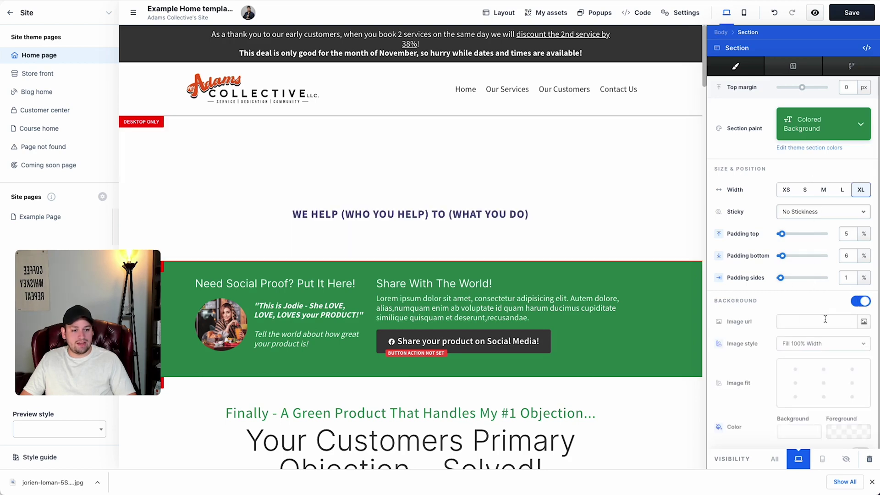
{"action": "left_click", "coordinate": [863, 321]}
{"action": "left_click_drag", "start_coordinate": [53, 482], "coordinate": [336, 131]}
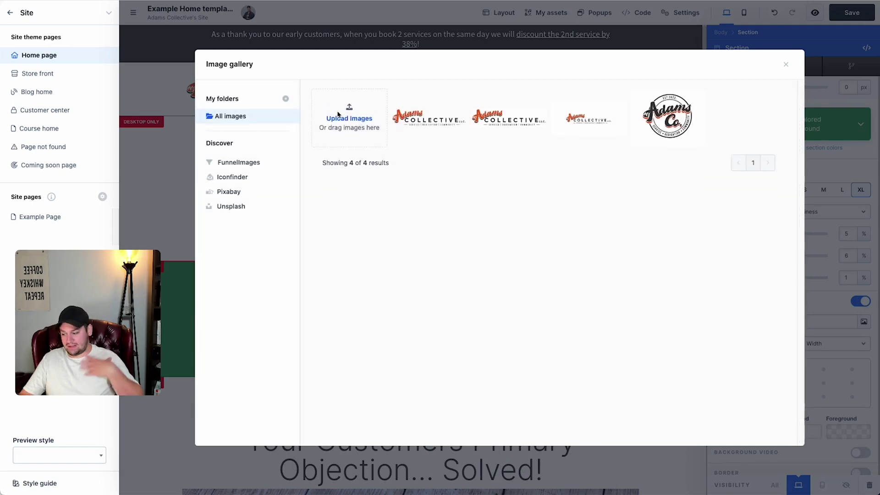
{"action": "left_click", "coordinate": [427, 120]}
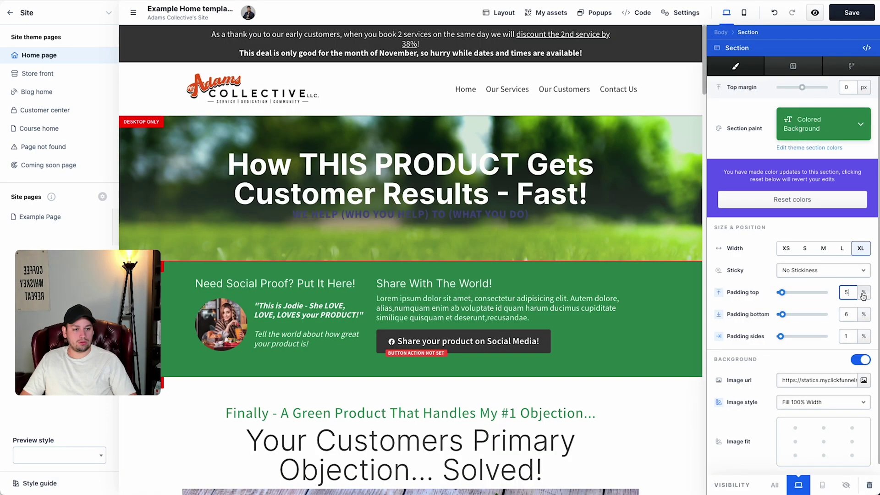
Set the headline section's padding to 120 px at the top, 140 px at the bottom and 0 at the sides
{"action": "left_click", "coordinate": [863, 292]}
{"action": "left_click", "coordinate": [866, 283]}
{"action": "left_click", "coordinate": [863, 314]}
{"action": "left_click", "coordinate": [866, 305]}
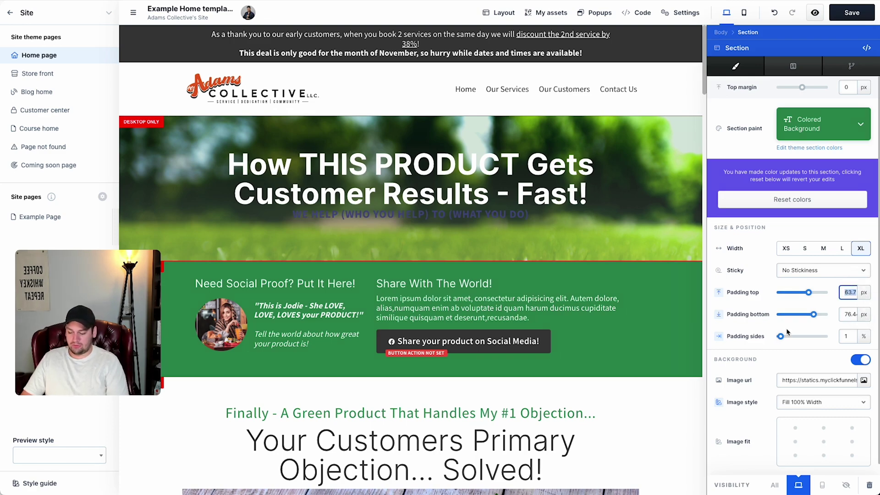
{"action": "left_click", "coordinate": [845, 316]}
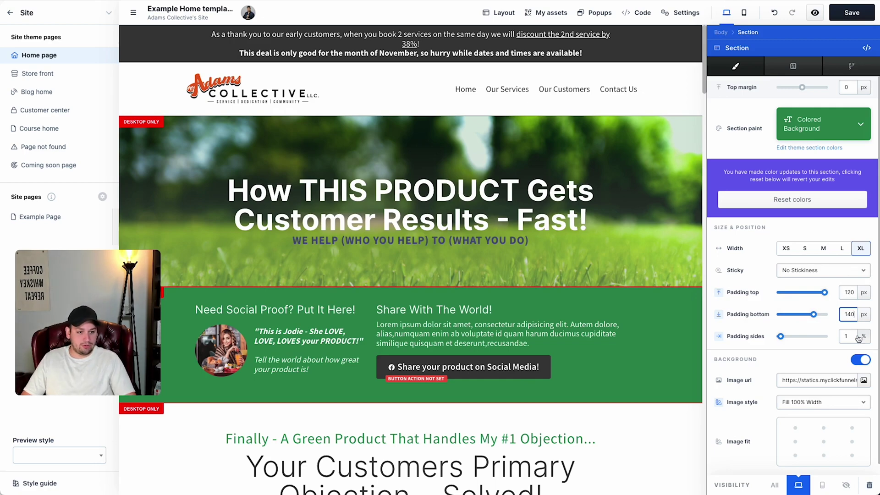
{"action": "type", "text": "140"}
{"action": "left_click", "coordinate": [855, 337]}
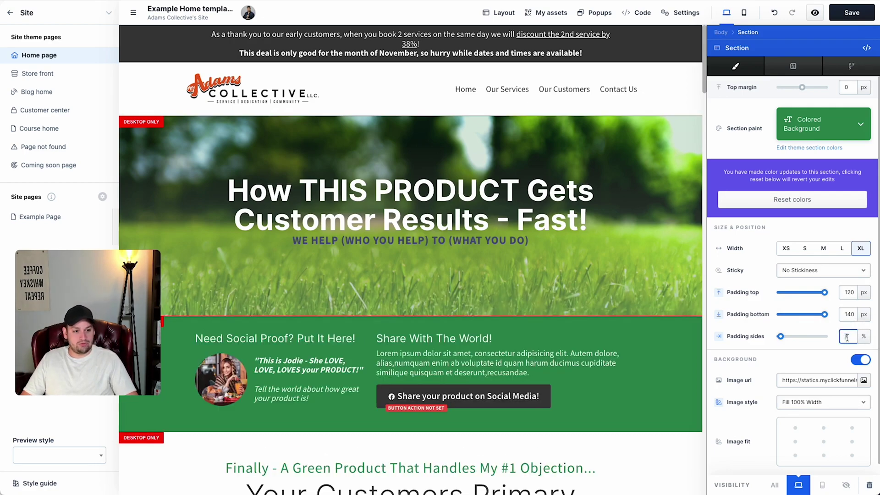
{"action": "left_click", "coordinate": [823, 290]}
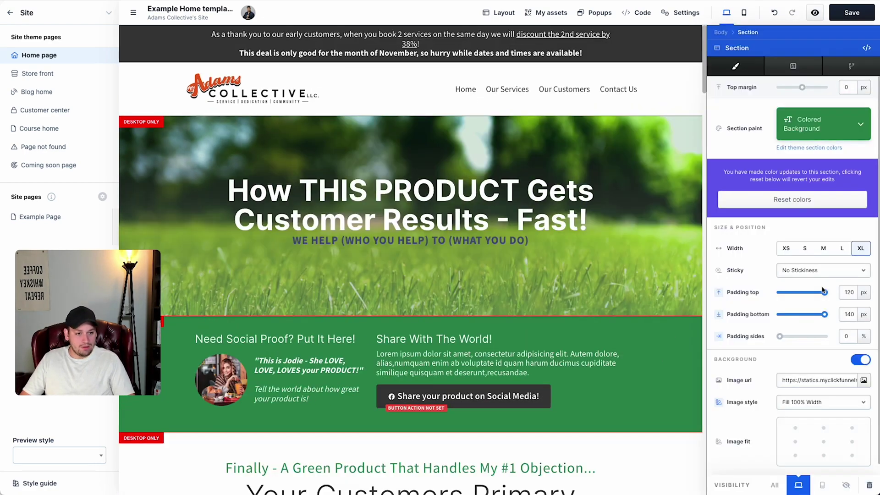
Set the section's background image style to Full Center with a bottom-center image fit
{"action": "scroll", "coordinate": [825, 330], "scroll_direction": "down", "scroll_amount": 3}
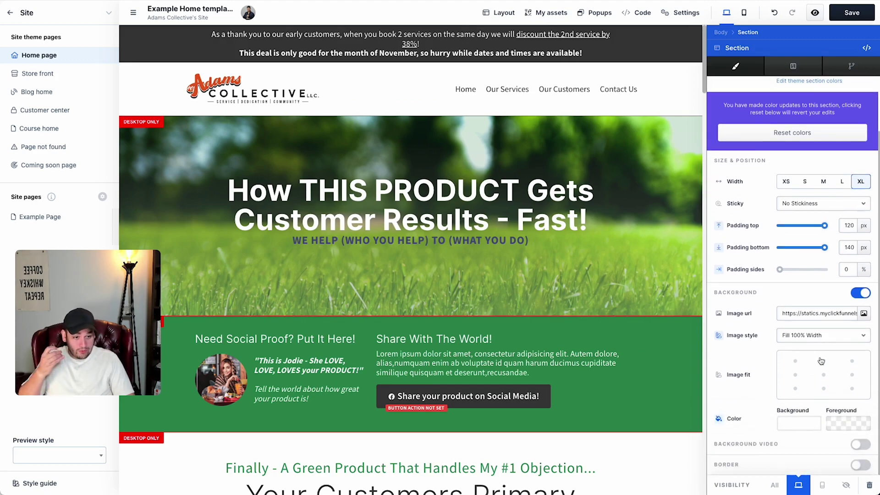
{"action": "left_click", "coordinate": [823, 362]}
{"action": "key", "text": "Escape"}
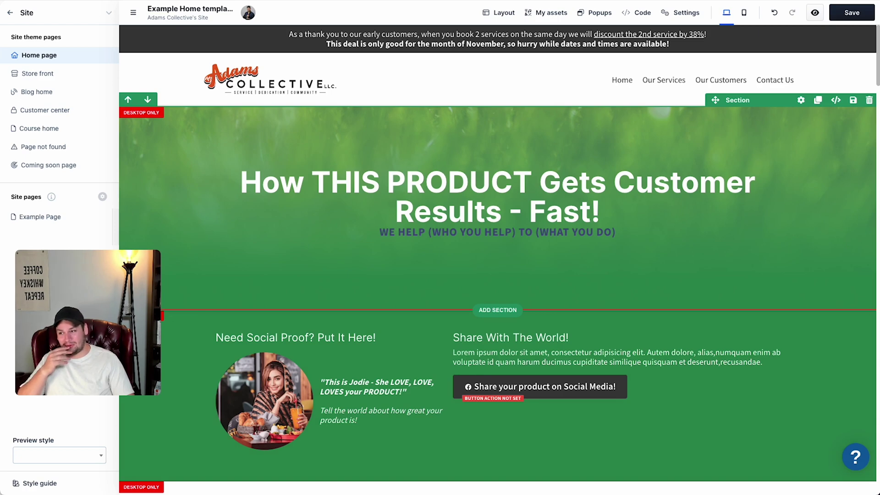
Examine how the grass background blends into the green social proof section and review the landing section's settings
{"action": "left_click", "coordinate": [497, 197]}
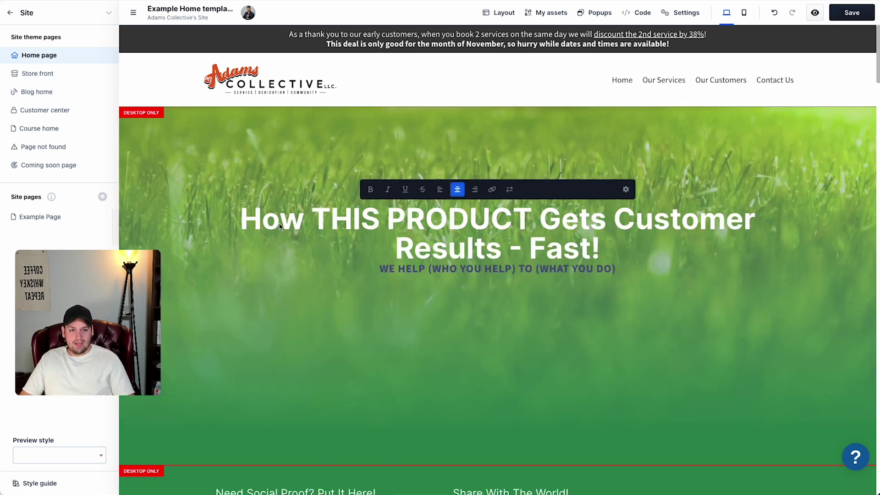
{"action": "left_click", "coordinate": [619, 157]}
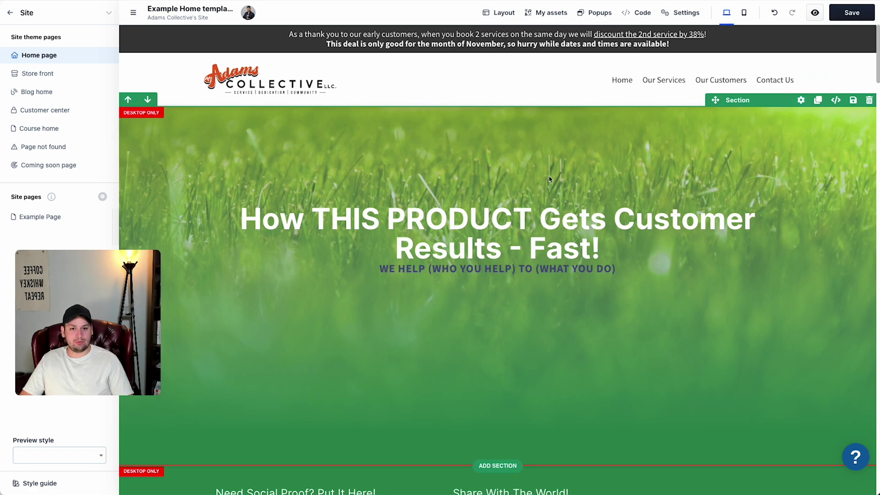
{"action": "scroll", "coordinate": [558, 334], "scroll_direction": "down", "scroll_amount": 3}
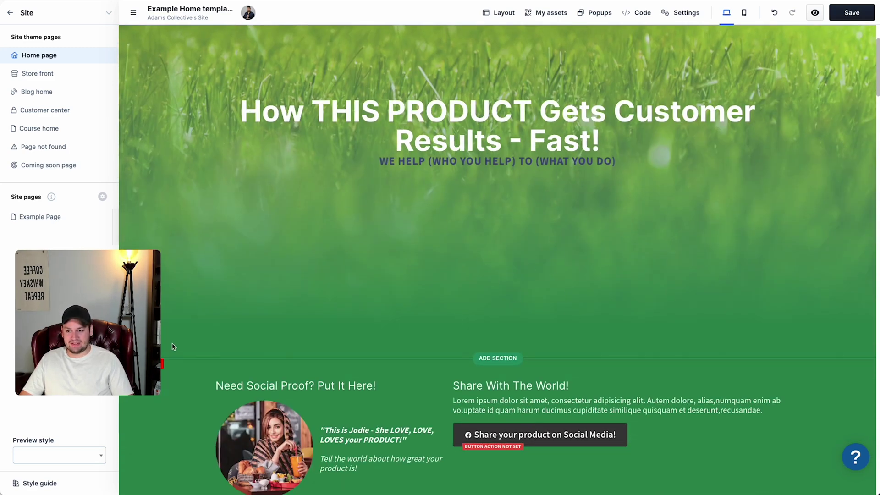
{"action": "scroll", "coordinate": [792, 90], "scroll_direction": "up", "scroll_amount": 2}
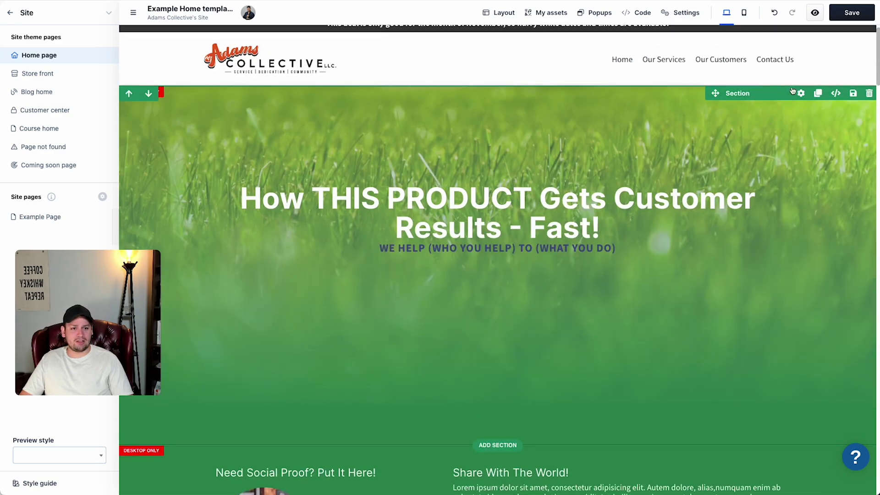
{"action": "left_click", "coordinate": [800, 93]}
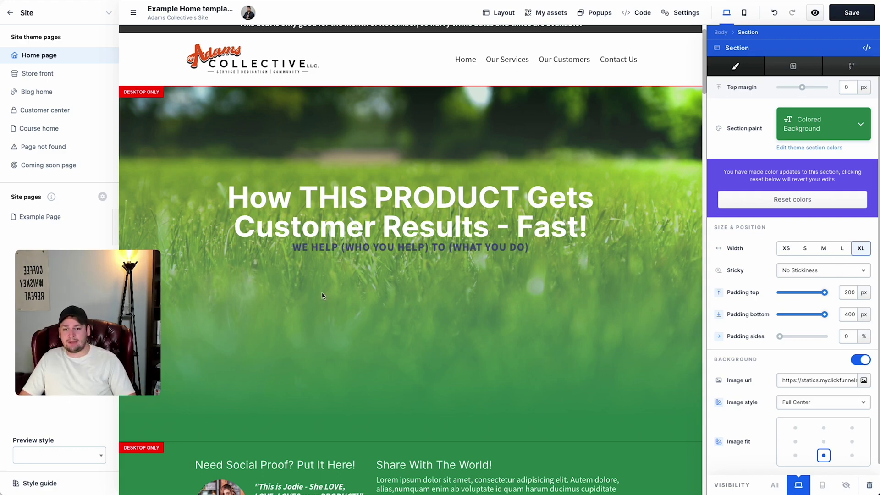
{"action": "scroll", "coordinate": [488, 408], "scroll_direction": "down", "scroll_amount": 1}
{"action": "key", "text": "Escape"}
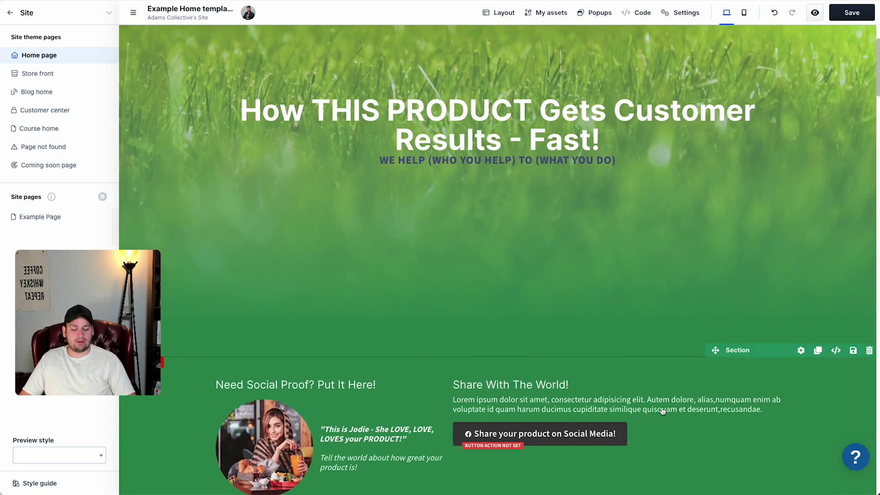
{"action": "scroll", "coordinate": [503, 261], "scroll_direction": "up", "scroll_amount": 3}
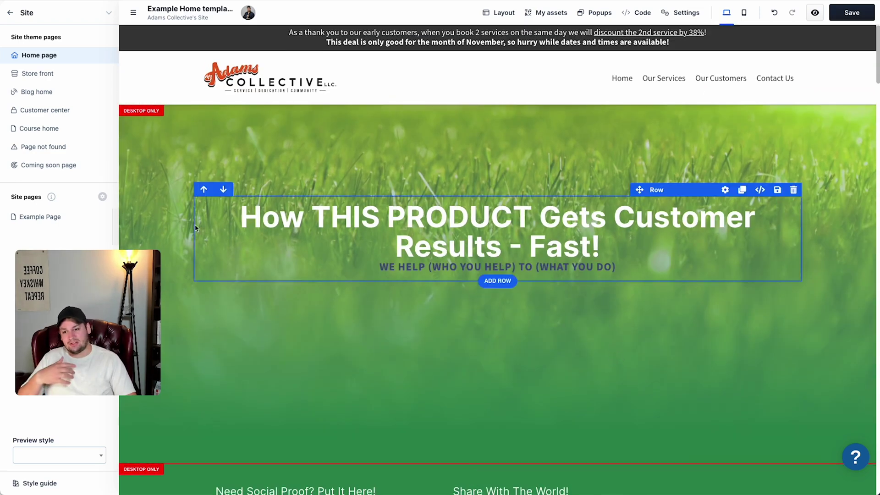
Review the padding and margin settings of the headline row and its column
{"action": "left_click", "coordinate": [727, 195]}
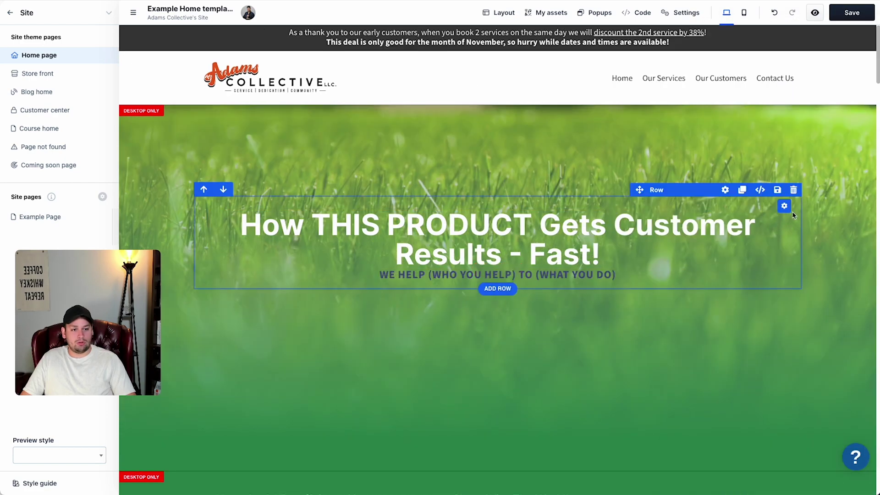
{"action": "left_click", "coordinate": [782, 205]}
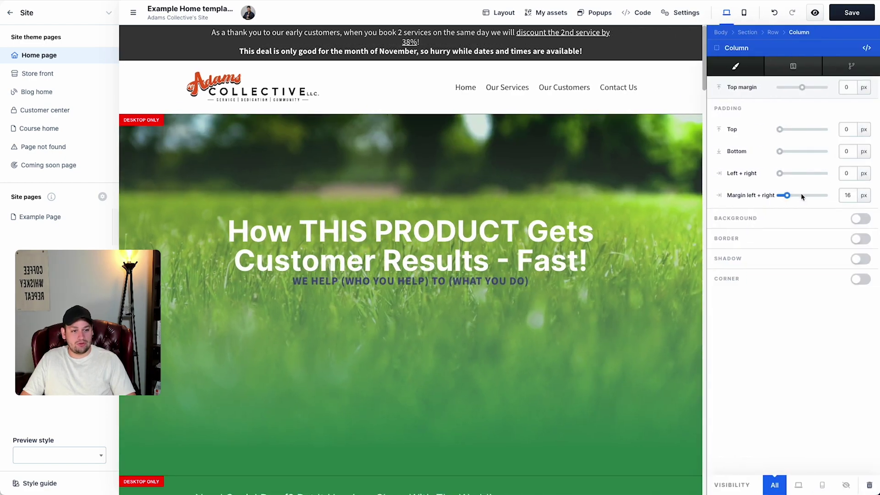
{"action": "left_click", "coordinate": [742, 196]}
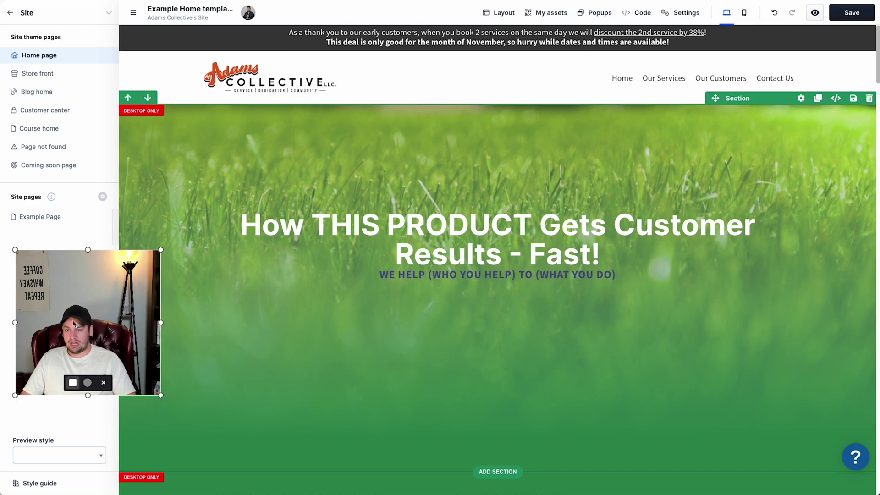
Consult the checklist's Bold Claim item and replace the landing headline with "At Adams Collective, We Help The Busy Home Owner Get More Done ✓"
{"action": "left_click_drag", "start_coordinate": [73, 323], "coordinate": [404, 383]}
{"action": "key", "text": "super+Tab"}
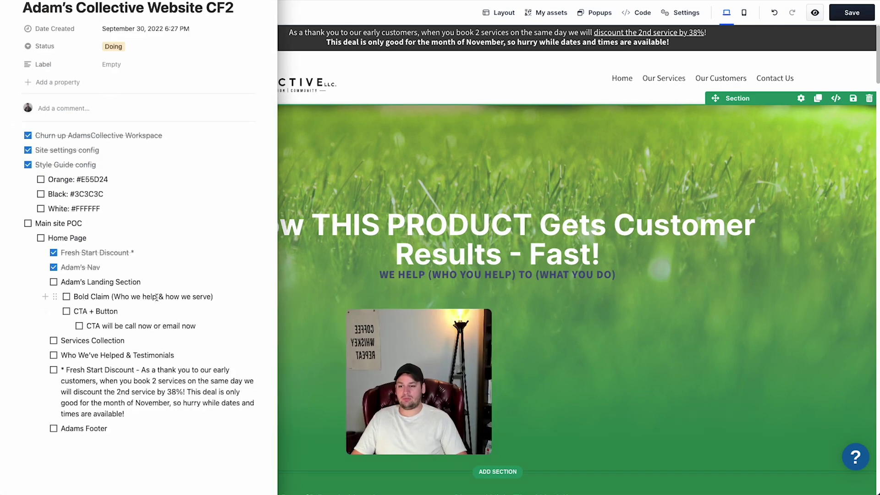
{"action": "key", "text": "super+Tab"}
{"action": "left_click", "coordinate": [418, 226]}
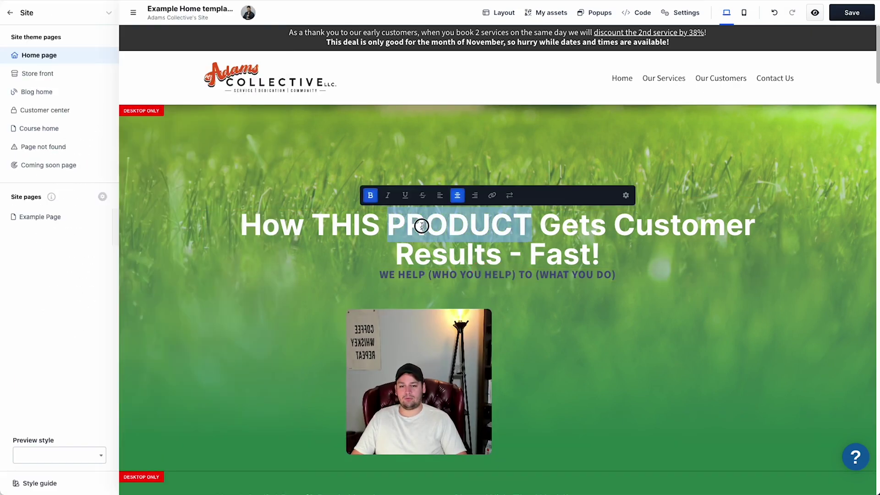
{"action": "key", "text": "ctrl+a"}
{"action": "type", "text": "At Adams Collective, We Help The Busy Home Owner Get More Done ✓"}
{"action": "left_click", "coordinate": [699, 255]}
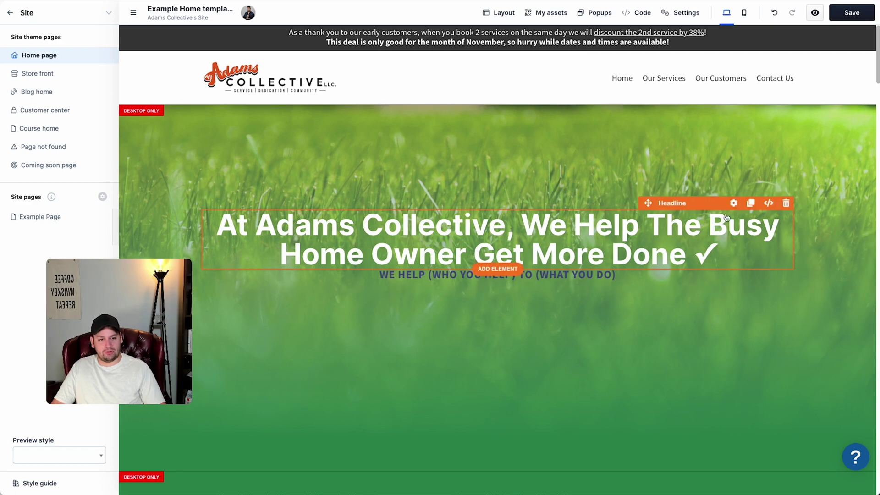
Review the landing headline's spacing, typography and colour settings
{"action": "left_click", "coordinate": [742, 201]}
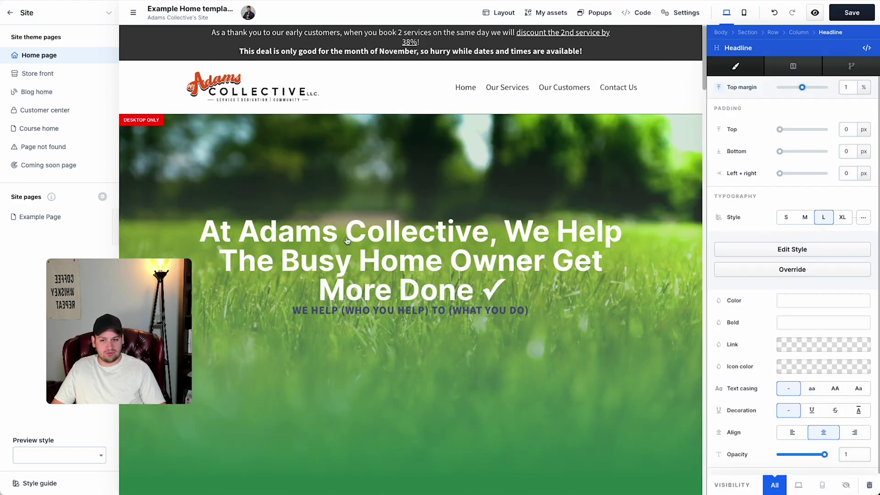
{"action": "scroll", "coordinate": [821, 348], "scroll_direction": "down", "scroll_amount": 3}
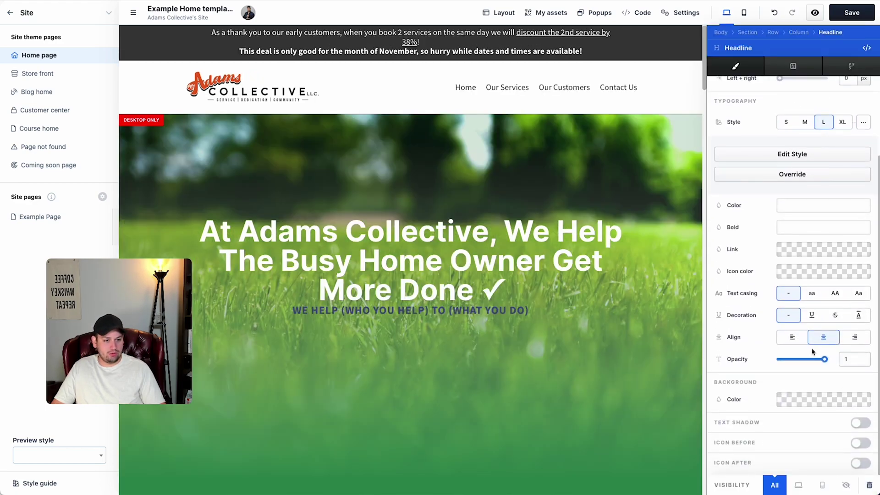
{"action": "left_click", "coordinate": [620, 288]}
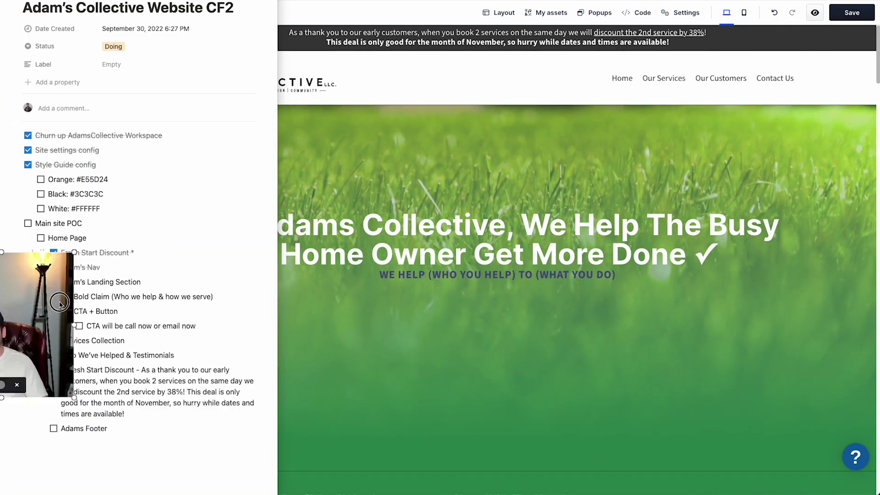
Copy the orange code #E55D24 from the checklist and set the sub headline's top margin to 3%
{"action": "double_click", "coordinate": [82, 180]}
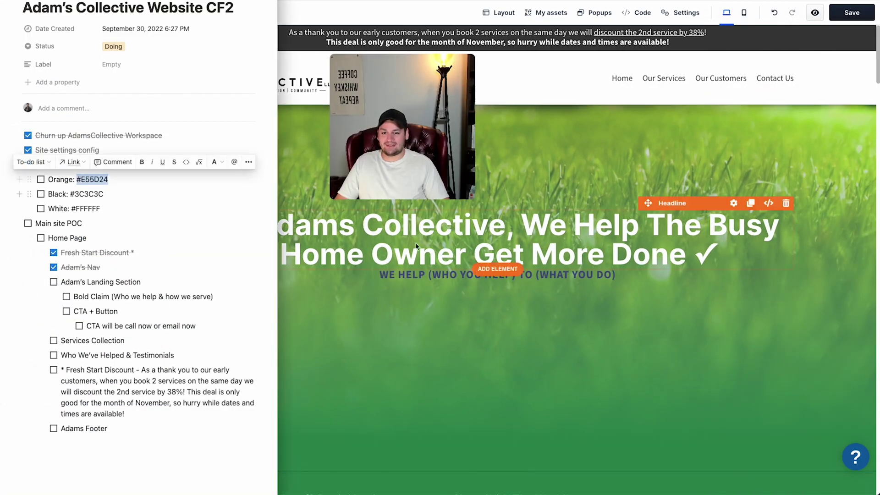
{"action": "key", "text": "super+Tab"}
{"action": "left_click", "coordinate": [733, 262]}
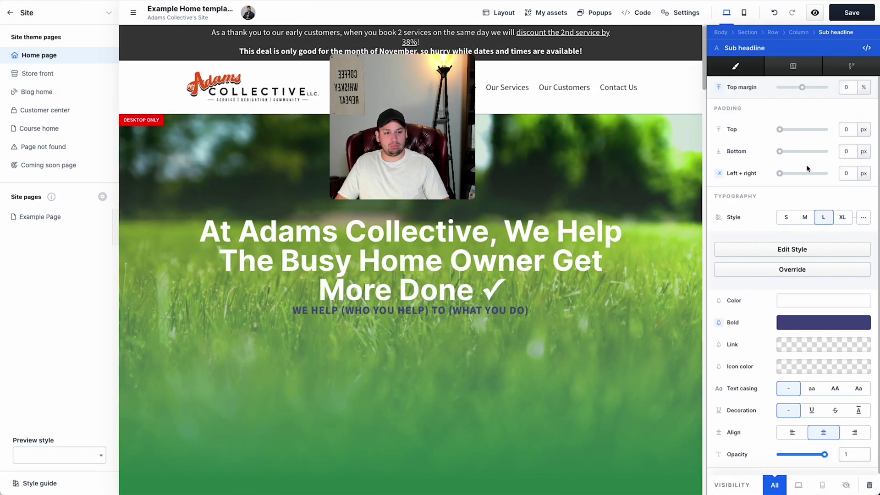
{"action": "left_click", "coordinate": [862, 91]}
{"action": "left_click", "coordinate": [848, 88]}
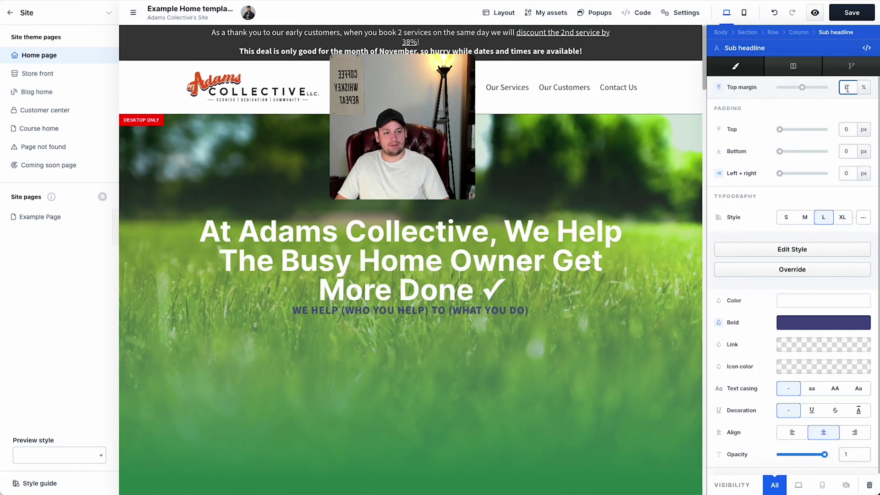
Try the orange e55d24 as the sub headline's bold text colour
{"action": "left_click", "coordinate": [823, 322]}
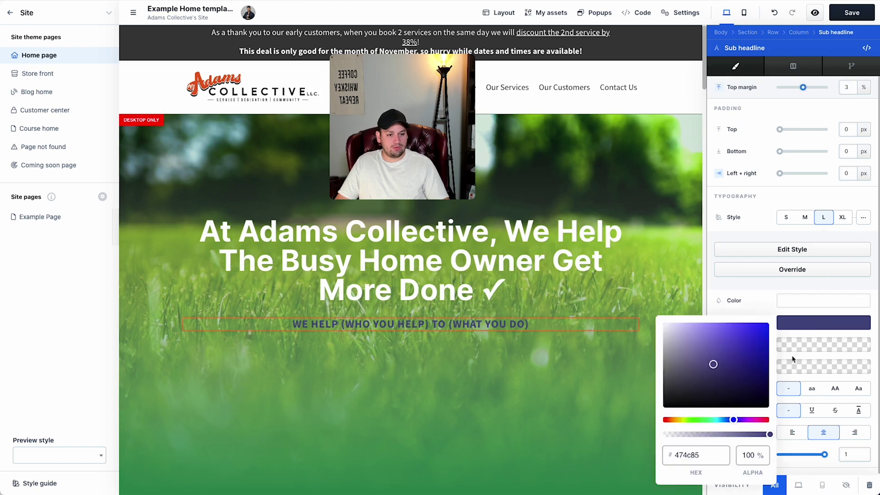
{"action": "left_click", "coordinate": [692, 455]}
{"action": "type", "text": "e55c24"}
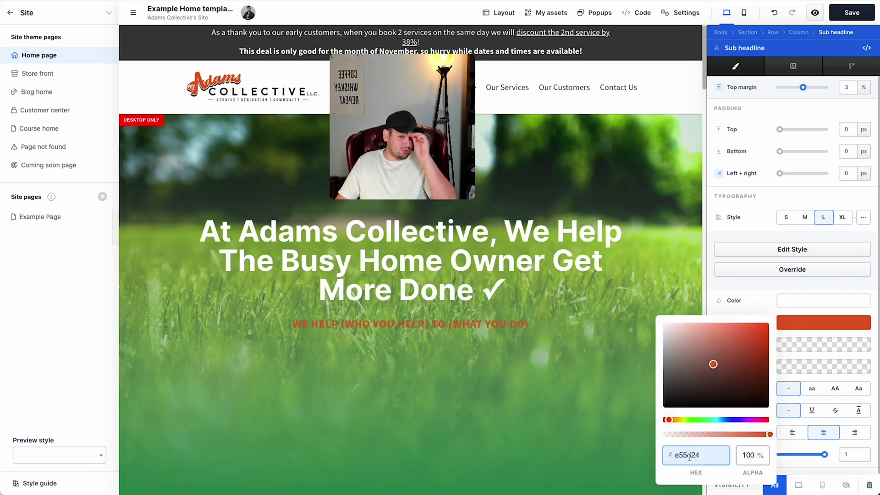
Set the sub headline's bold text colour to white, ffffff, with 80% alpha
{"action": "double_click", "coordinate": [689, 456]}
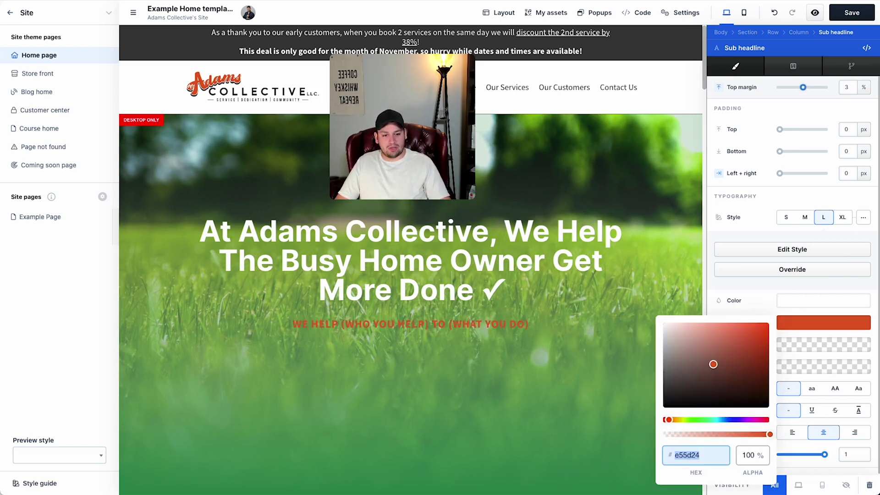
{"action": "type", "text": "ffffff"}
{"action": "double_click", "coordinate": [749, 454]}
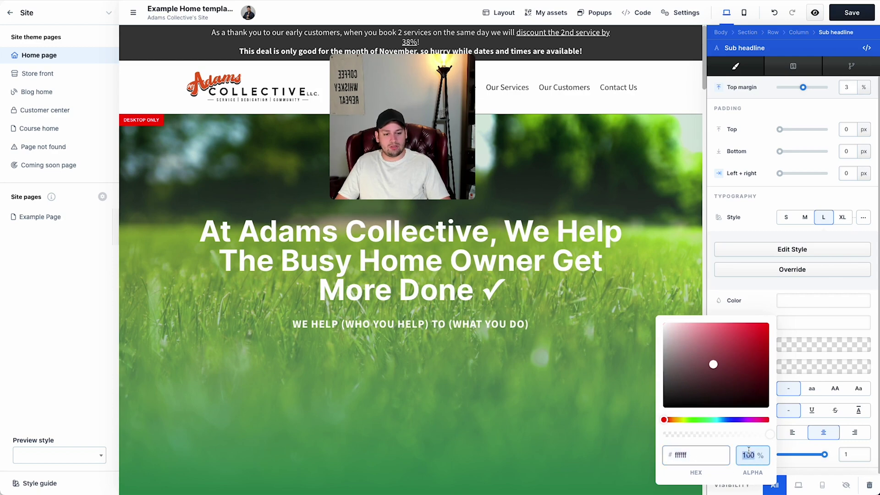
{"action": "type", "text": "80"}
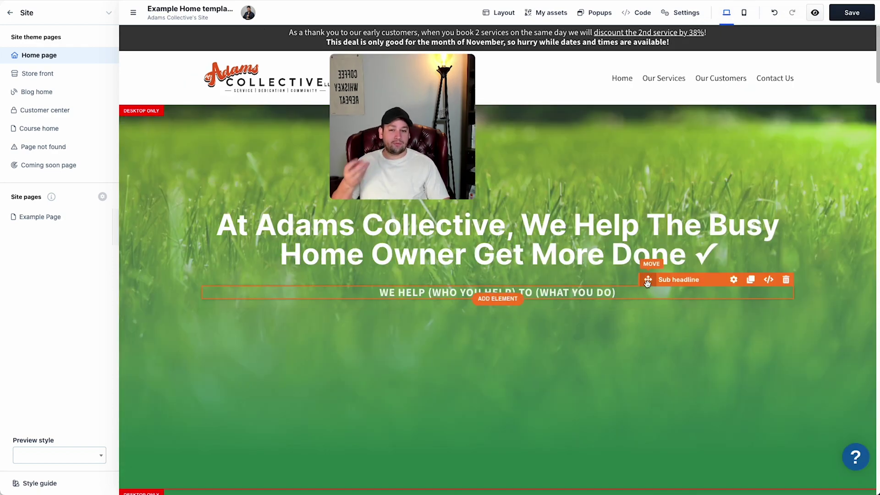
{"action": "left_click", "coordinate": [733, 280]}
{"action": "left_click", "coordinate": [588, 307]}
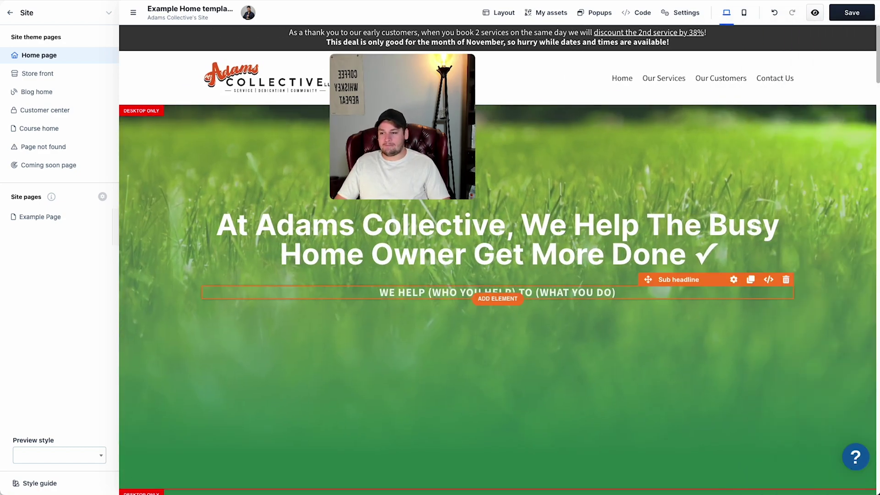
Replace the sub headline text with "If you are a homeowner that just can't seem to get it all done in 1 weekend..."
{"action": "left_click_drag", "start_coordinate": [369, 167], "coordinate": [60, 365]}
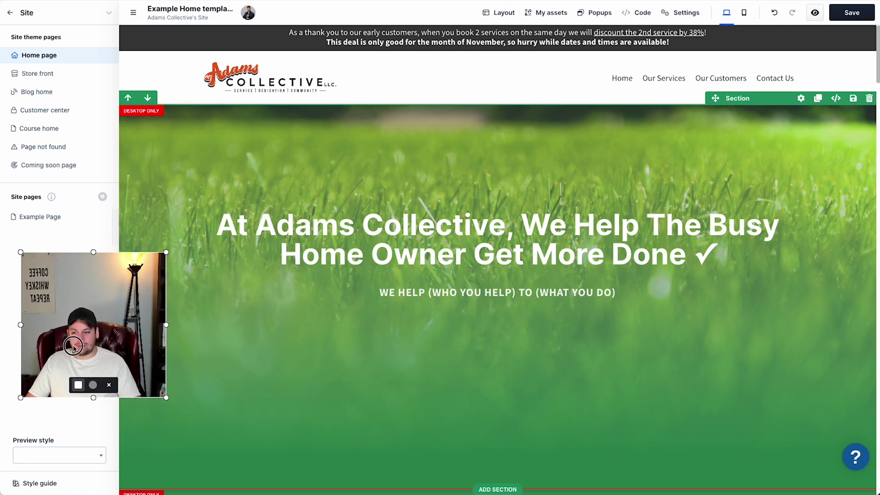
{"action": "left_click", "coordinate": [479, 293]}
{"action": "triple_click", "coordinate": [486, 292]}
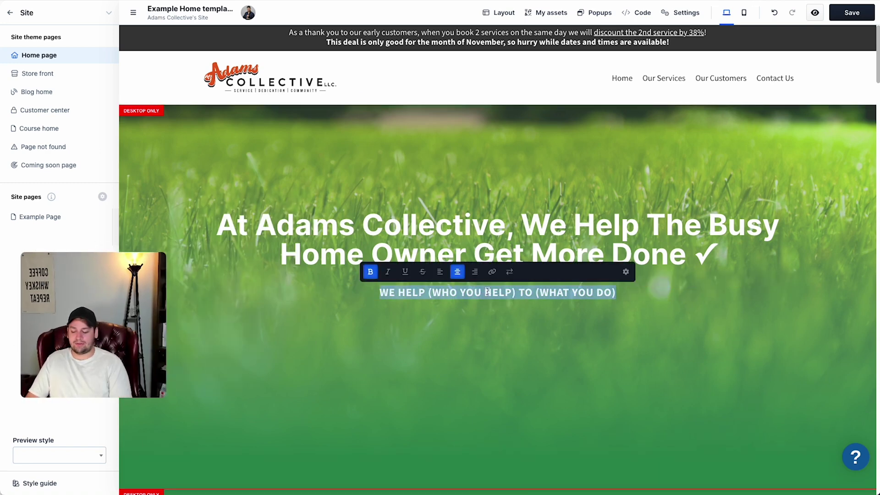
{"action": "key", "text": "BackSpace"}
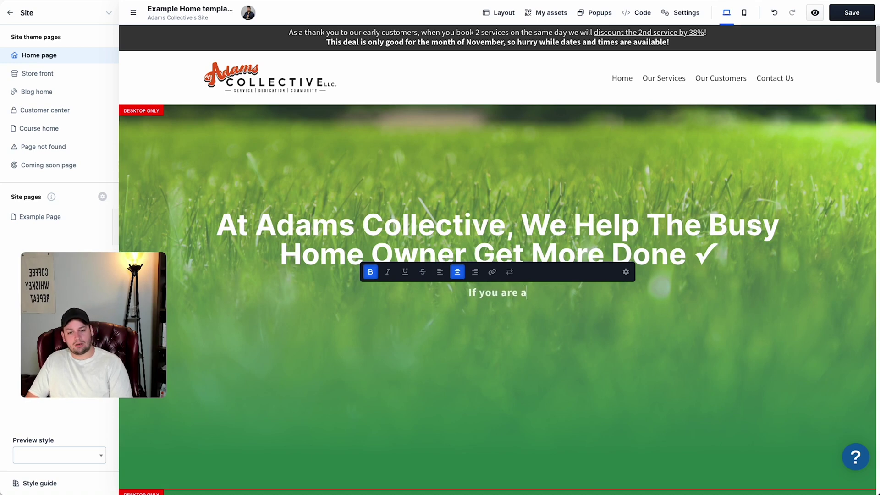
{"action": "type", "text": "If you are a homeowner that j"}
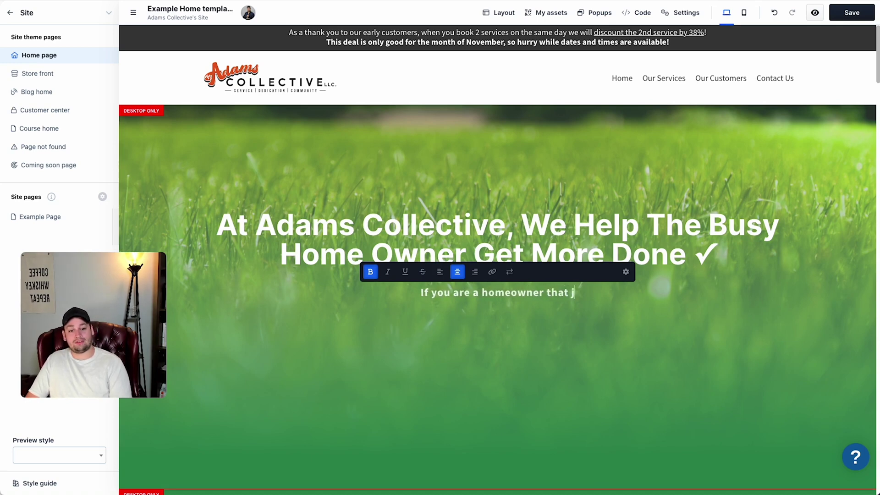
{"action": "type", "text": "ust can't seem to "}
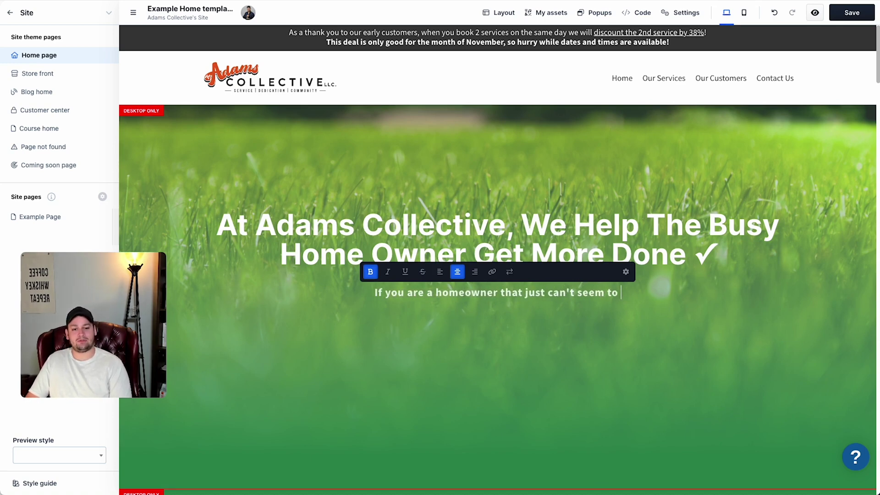
{"action": "type", "text": "get it all done in"}
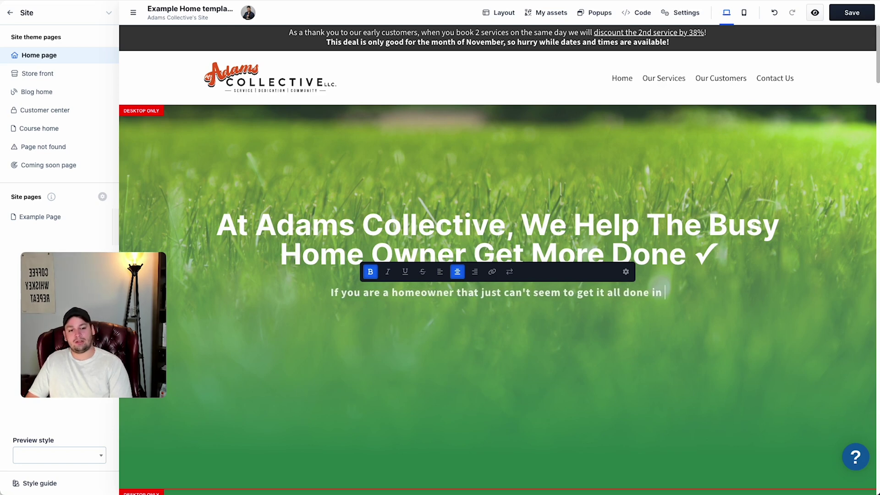
{"action": "type", "text": " 1 week"}
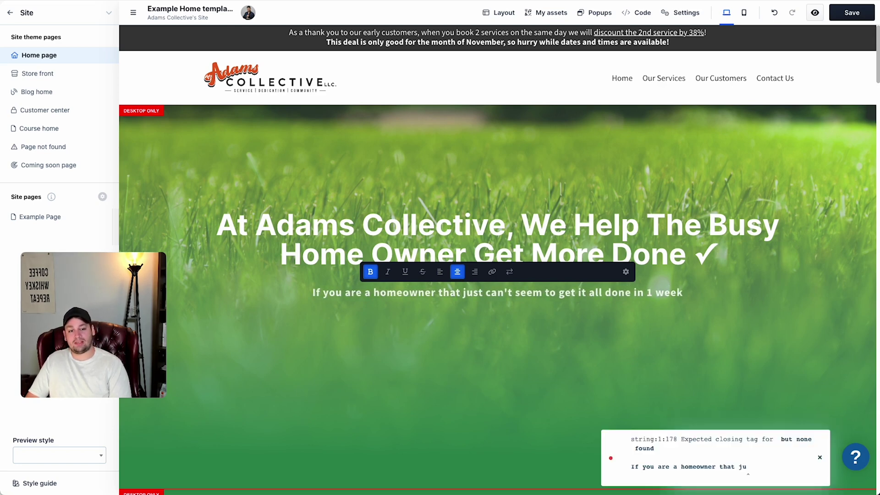
{"action": "type", "text": "end..."}
Add a second line to the sub headline reading "Give us a call today, we'll take those heavy burdens off your plate!"
{"action": "key", "text": "shift+Return"}
{"action": "type", "text": "Give us a call"}
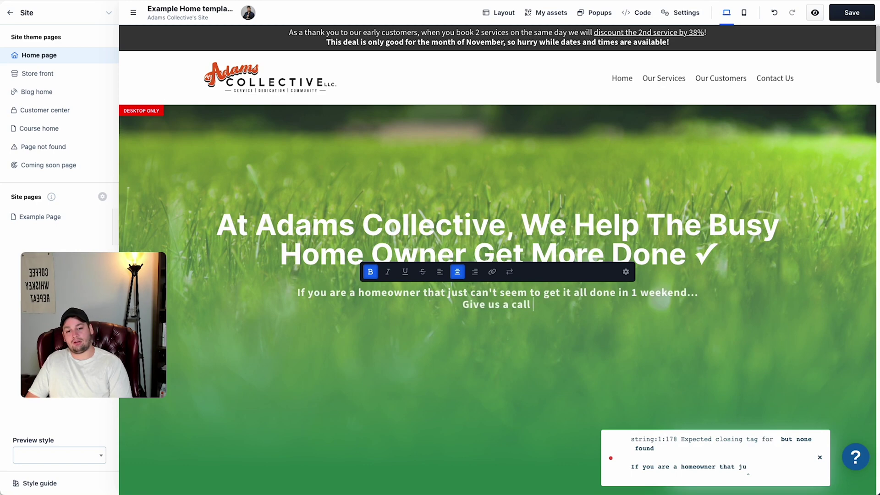
{"action": "type", "text": " today, we'll take"}
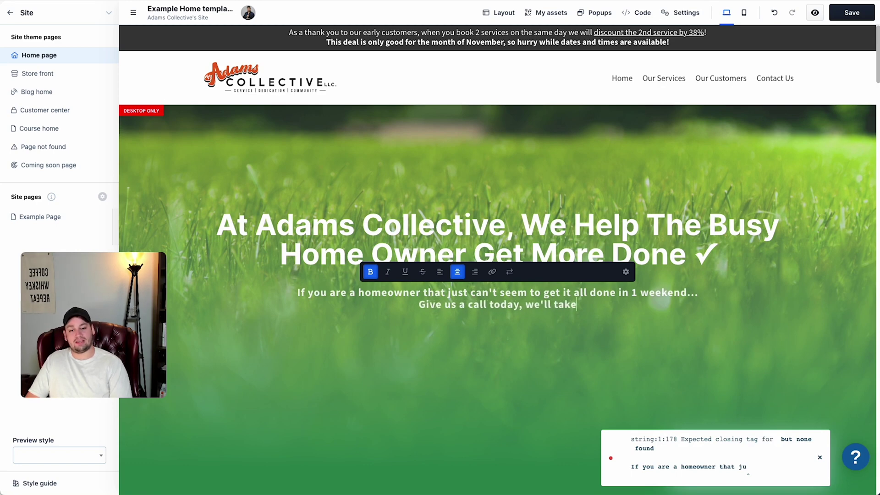
{"action": "type", "text": " those heavy burdens"}
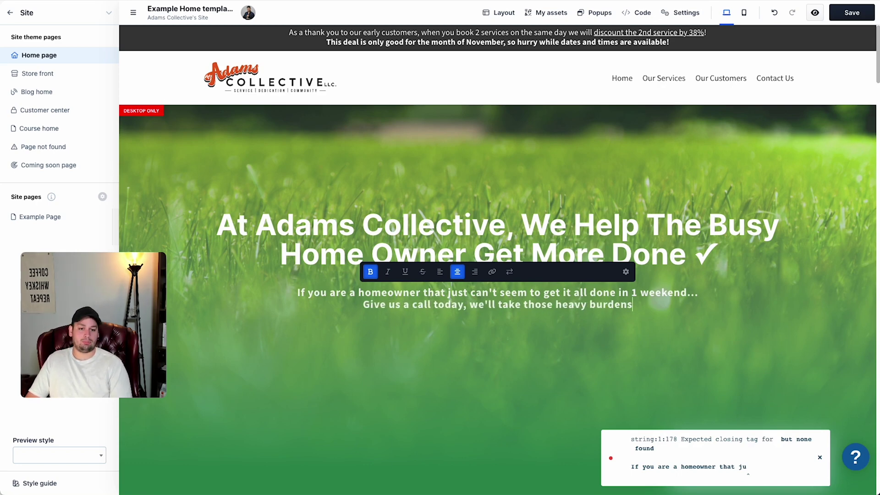
{"action": "type", "text": " off your plate!"}
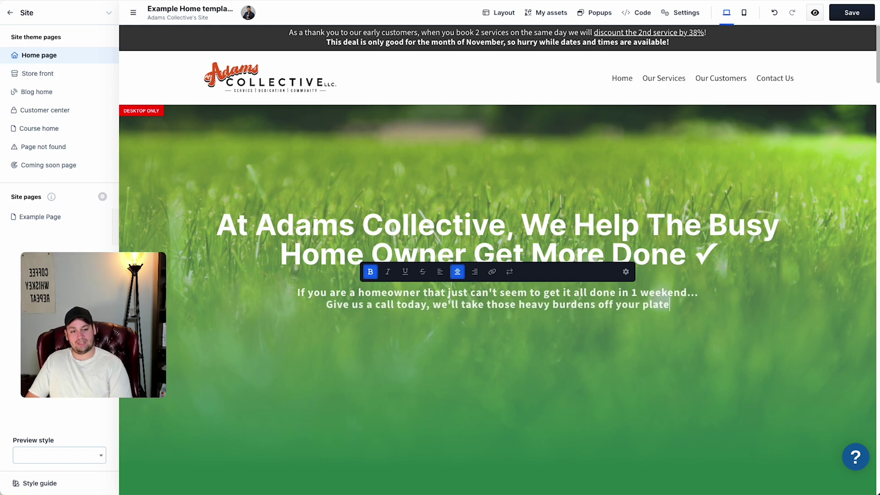
{"action": "mouse_move", "coordinate": [140, 323]}
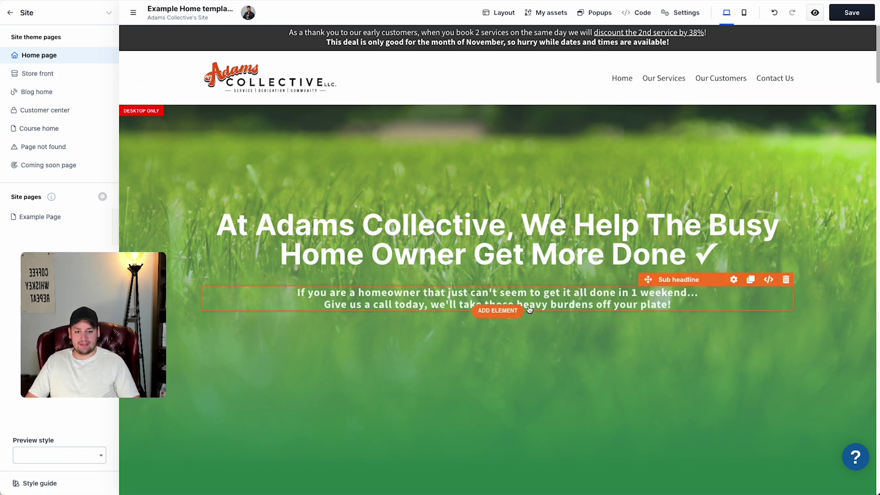
Add a button below the sub headline with 40 px side padding and 20 px vertical padding
{"action": "left_click", "coordinate": [497, 310]}
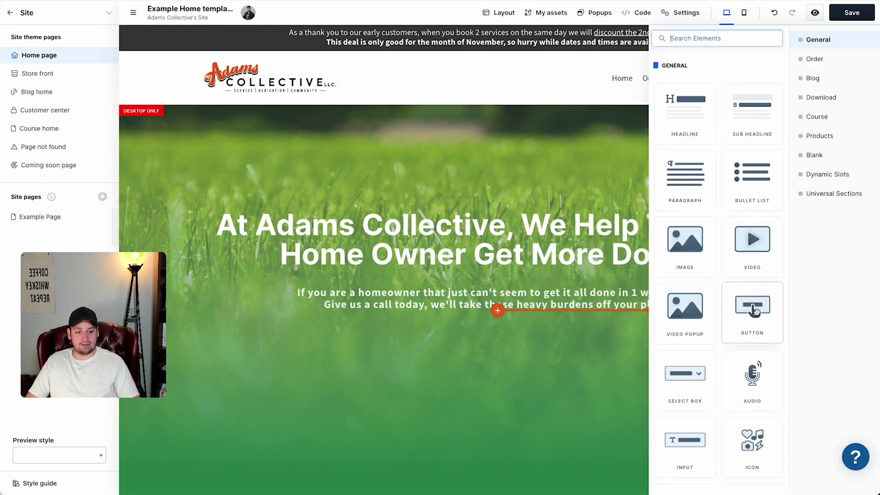
{"action": "left_click", "coordinate": [752, 310]}
{"action": "left_click", "coordinate": [734, 311]}
{"action": "scroll", "coordinate": [825, 298], "scroll_direction": "down", "scroll_amount": 1}
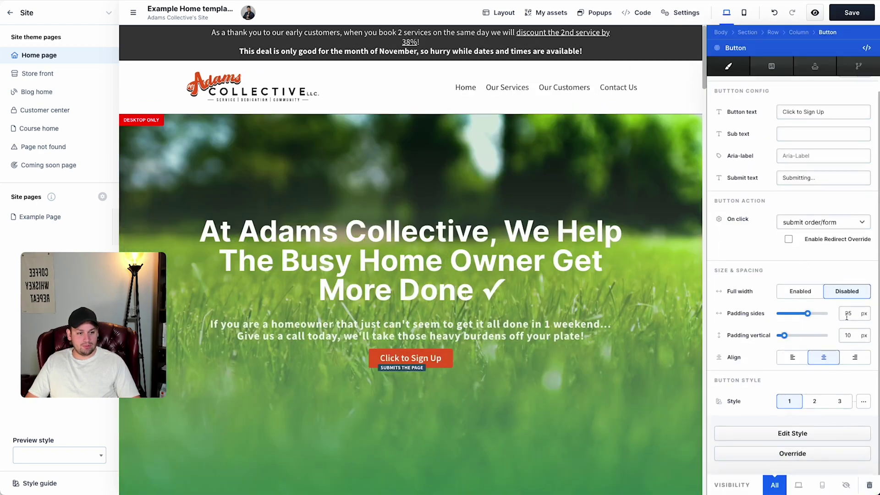
{"action": "left_click", "coordinate": [848, 313]}
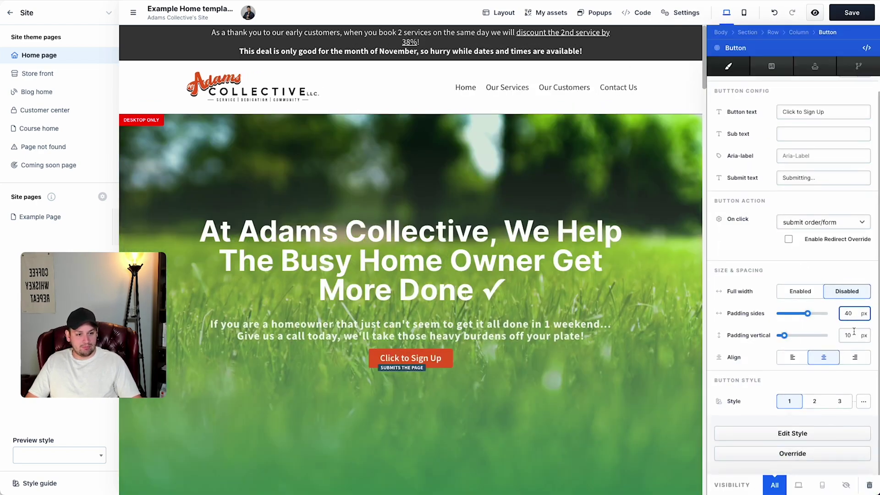
{"action": "left_click", "coordinate": [854, 331]}
{"action": "left_click", "coordinate": [592, 403]}
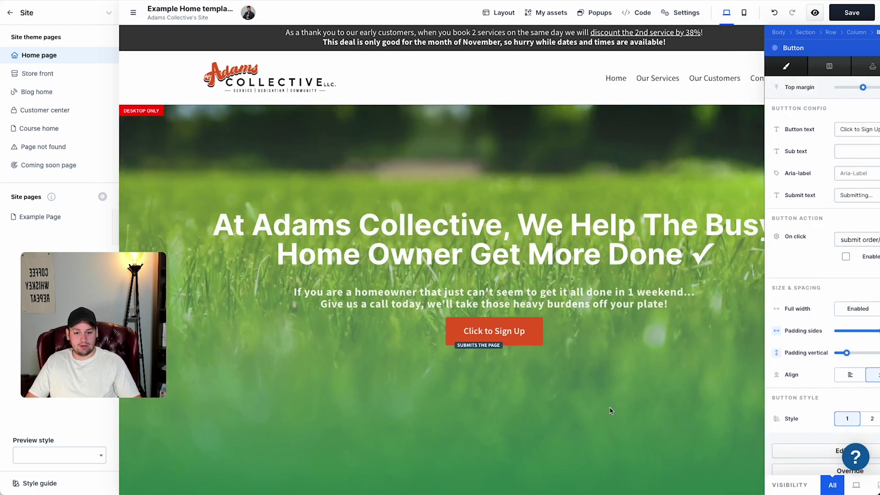
Reduce the landing button's vertical padding to 15 px
{"action": "left_click", "coordinate": [734, 311]}
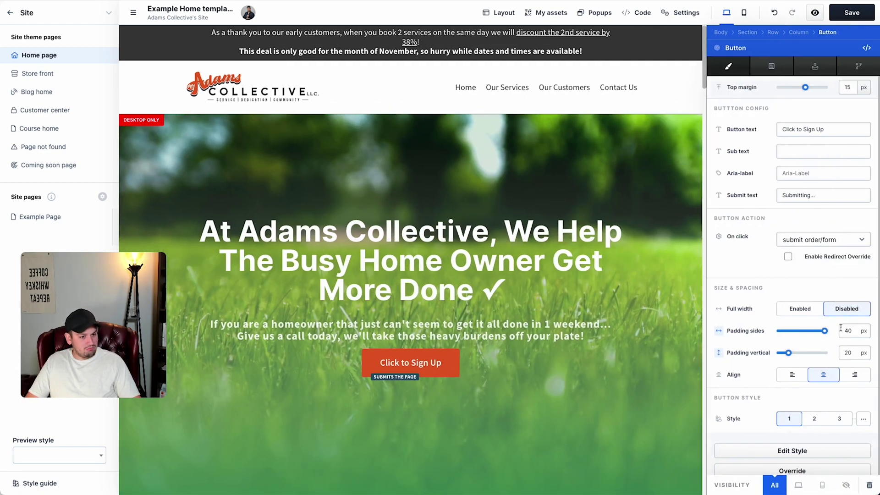
{"action": "scroll", "coordinate": [841, 328], "scroll_direction": "down", "scroll_amount": 1}
{"action": "left_click", "coordinate": [844, 292]}
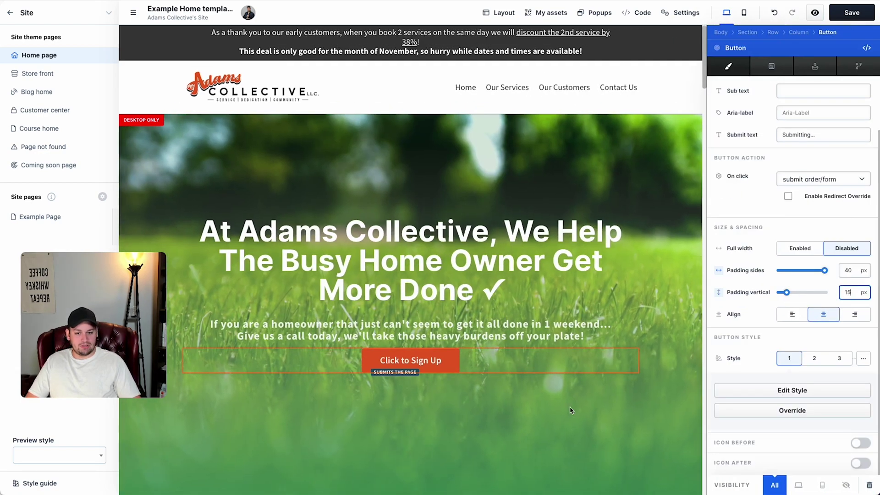
{"action": "left_click", "coordinate": [558, 426]}
Change the button text to "GIVE US A CALL TODAY - YOU'LL THANK US!"
{"action": "left_click", "coordinate": [732, 311]}
{"action": "triple_click", "coordinate": [802, 129]}
{"action": "type", "text": "GIVE "}
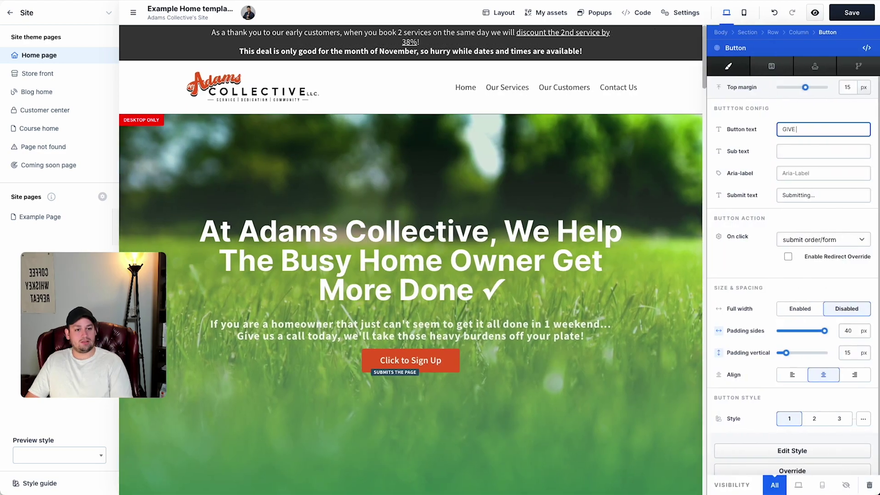
{"action": "type", "text": "US A CALL TODAY "}
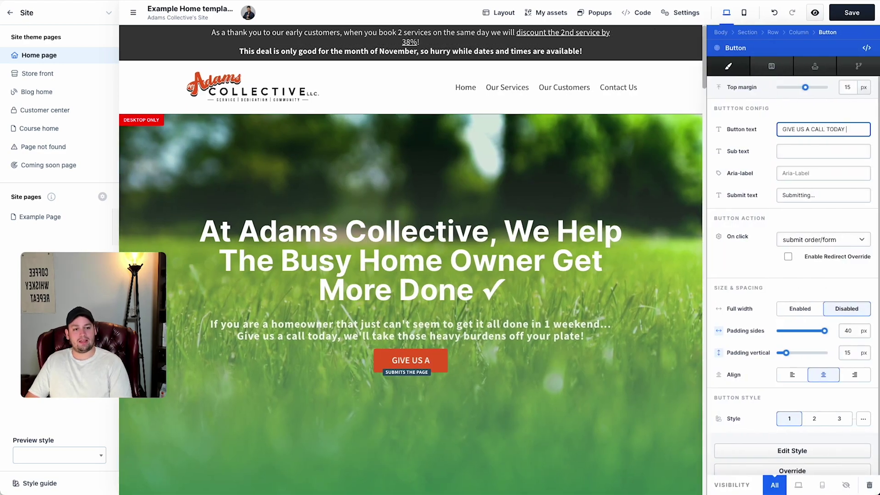
{"action": "type", "text": "- YOU'LL THANK US!"}
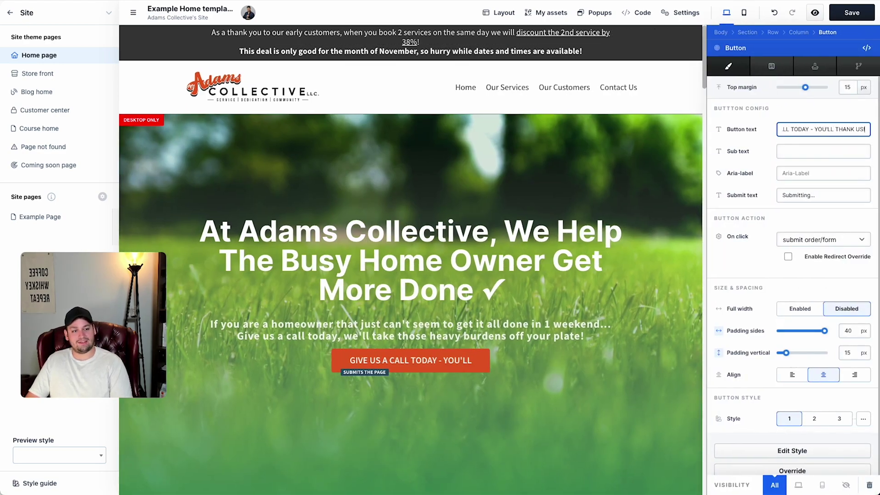
{"action": "left_click", "coordinate": [637, 323]}
Add a plain phone handset icon before the landing button's text and save the home page
{"action": "left_click", "coordinate": [732, 311]}
{"action": "scroll", "coordinate": [784, 383], "scroll_direction": "down", "scroll_amount": 2}
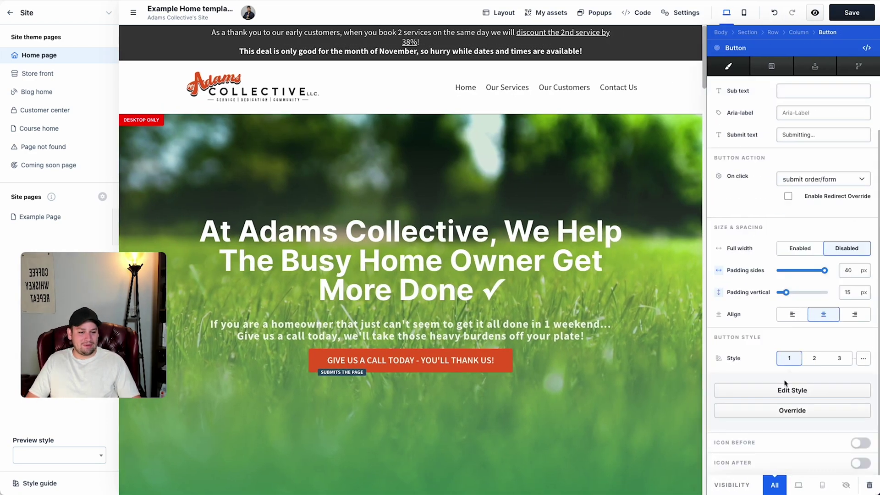
{"action": "left_click", "coordinate": [858, 444]}
{"action": "scroll", "coordinate": [811, 348], "scroll_direction": "down", "scroll_amount": 2}
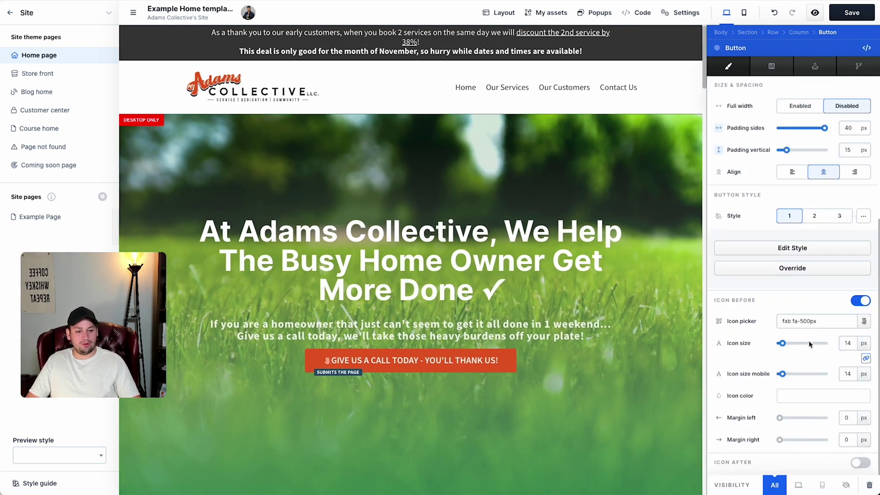
{"action": "left_click", "coordinate": [811, 322]}
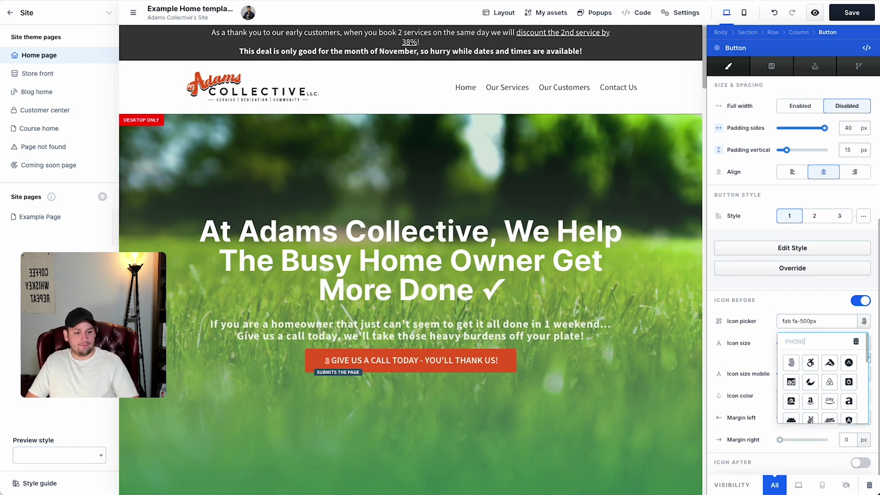
{"action": "type", "text": "phone"}
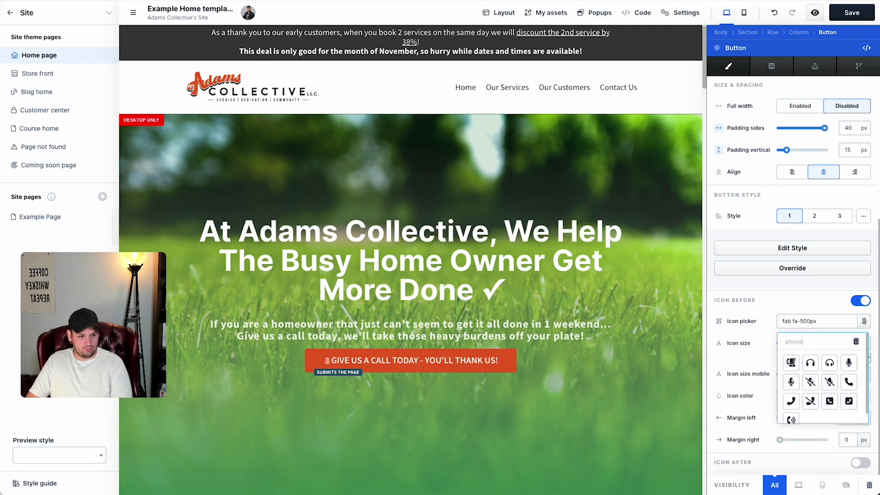
{"action": "left_click", "coordinate": [830, 401]}
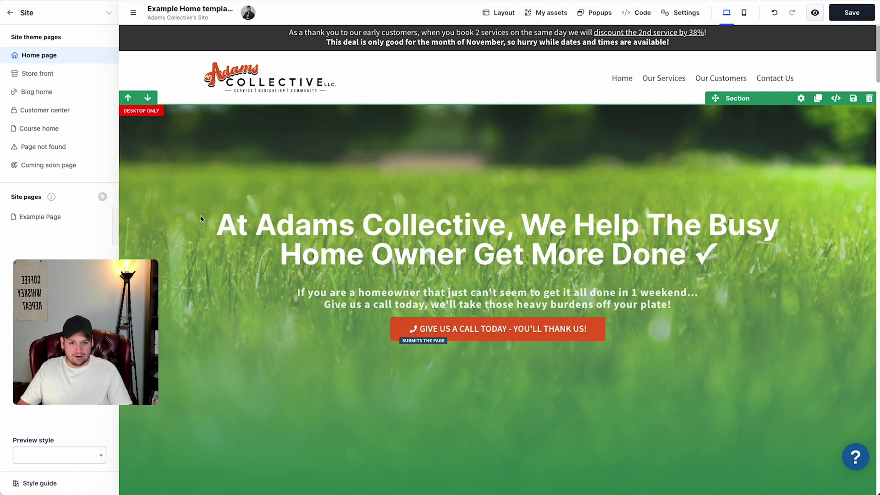
{"action": "scroll", "coordinate": [536, 89], "scroll_direction": "up", "scroll_amount": 1}
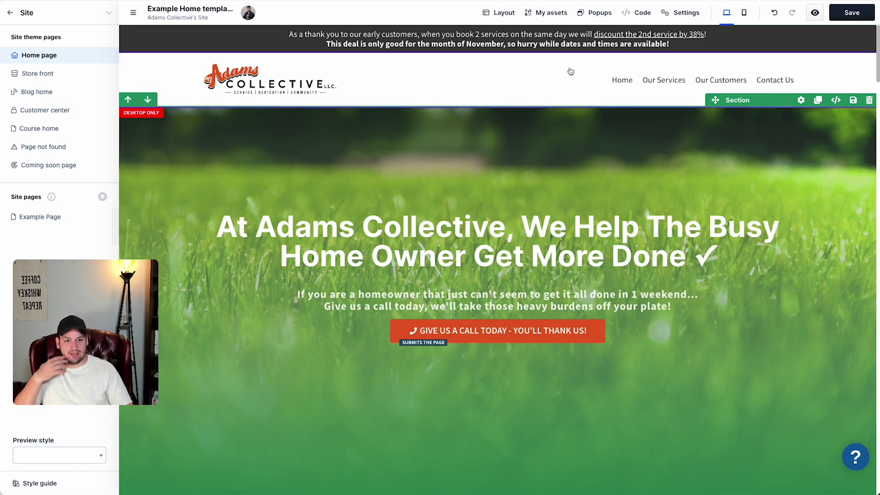
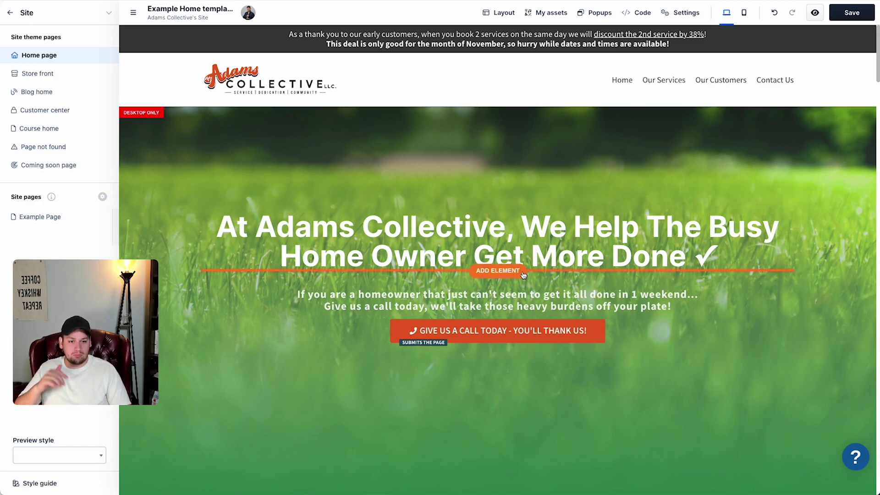
{"action": "key", "text": "ctrl+s"}
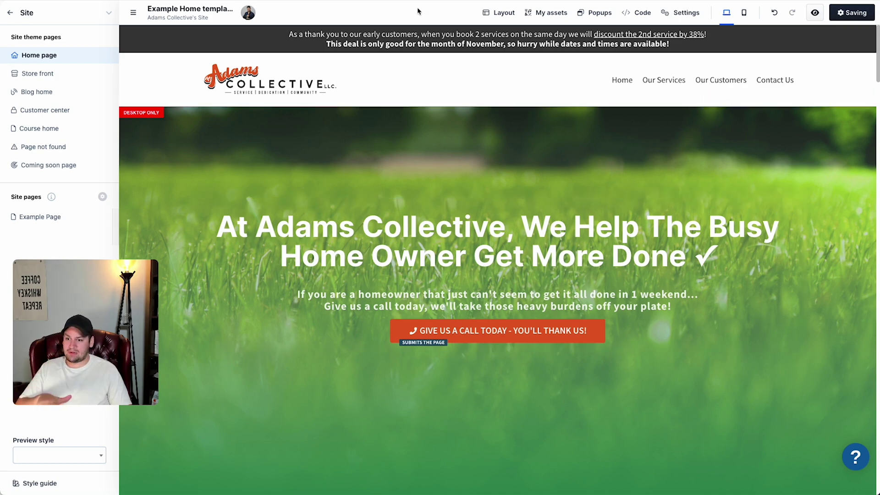
Check the Adam's Landing Section items in the website checklist and return to the page editor
{"action": "left_click_drag", "start_coordinate": [94, 325], "coordinate": [296, 345]}
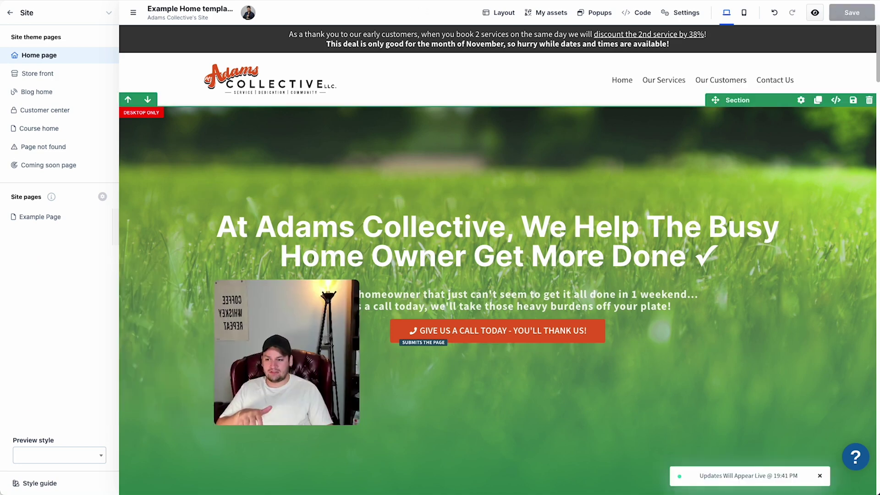
{"action": "key", "text": "super+Tab"}
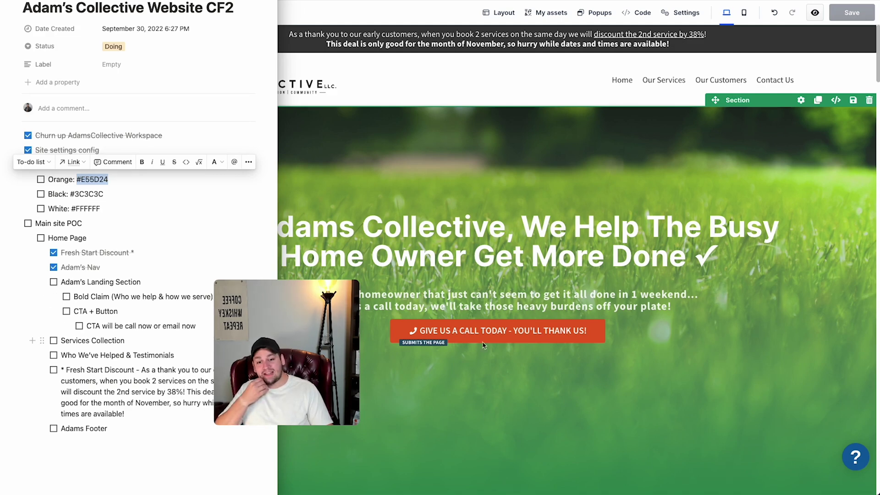
{"action": "left_click", "coordinate": [467, 389]}
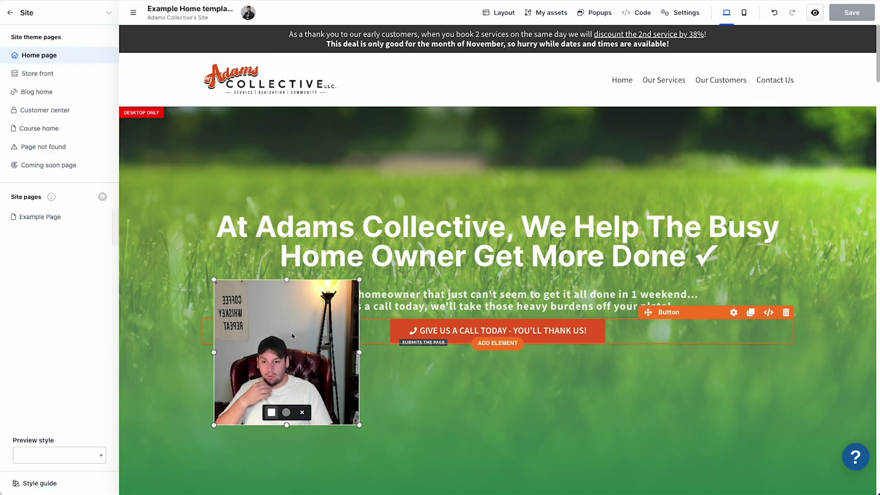
{"action": "left_click_drag", "start_coordinate": [288, 329], "coordinate": [86, 314]}
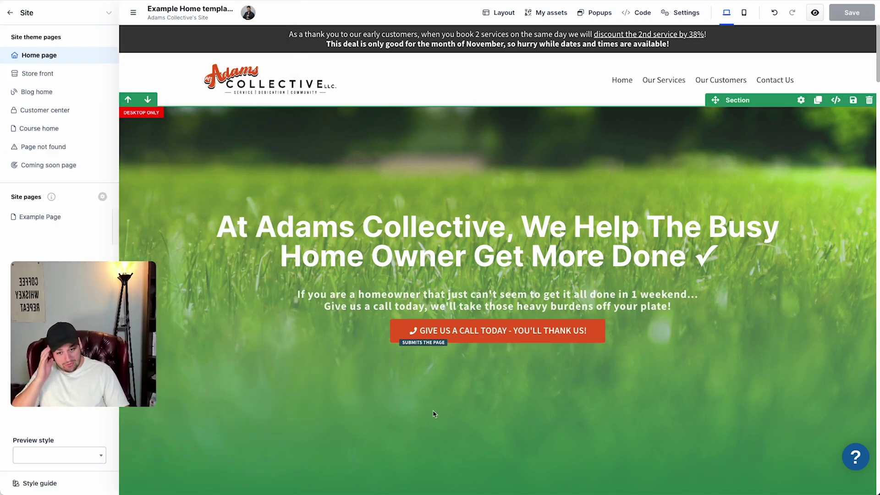
Add a paragraph below the landing section's call-to-action button and open its settings
{"action": "left_click", "coordinate": [498, 343]}
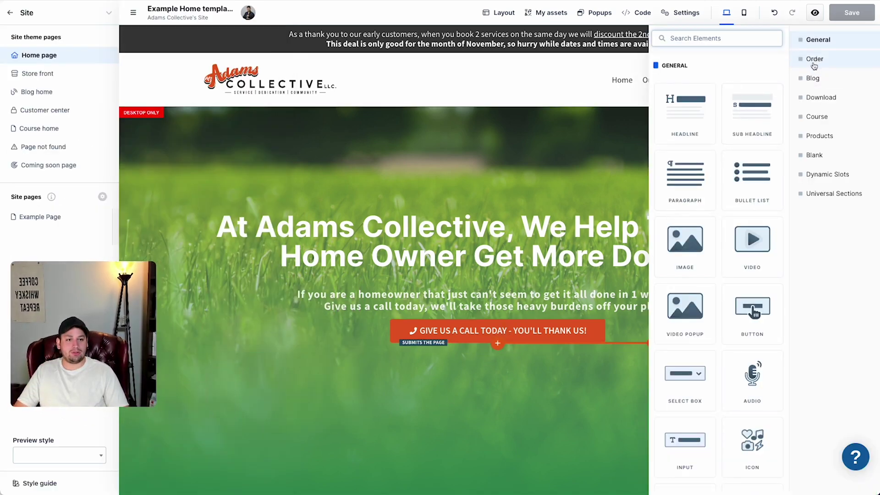
{"action": "left_click", "coordinate": [685, 176]}
{"action": "left_click", "coordinate": [734, 337]}
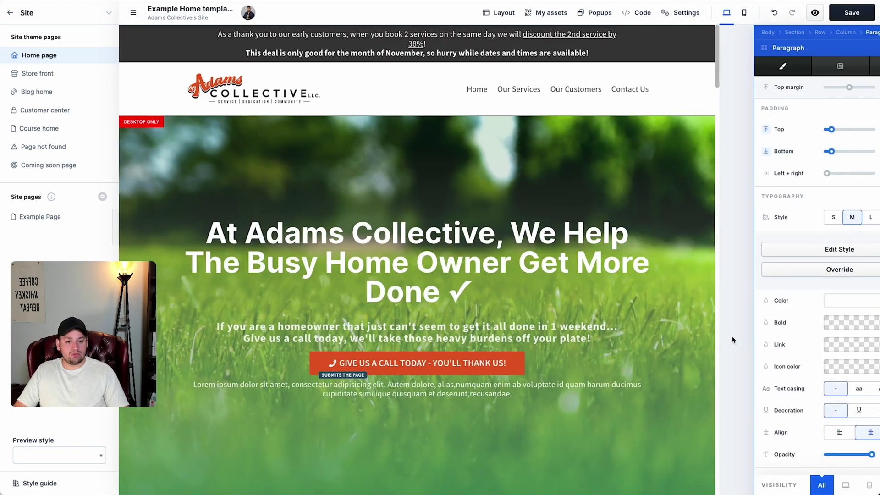
{"action": "key", "text": "Escape"}
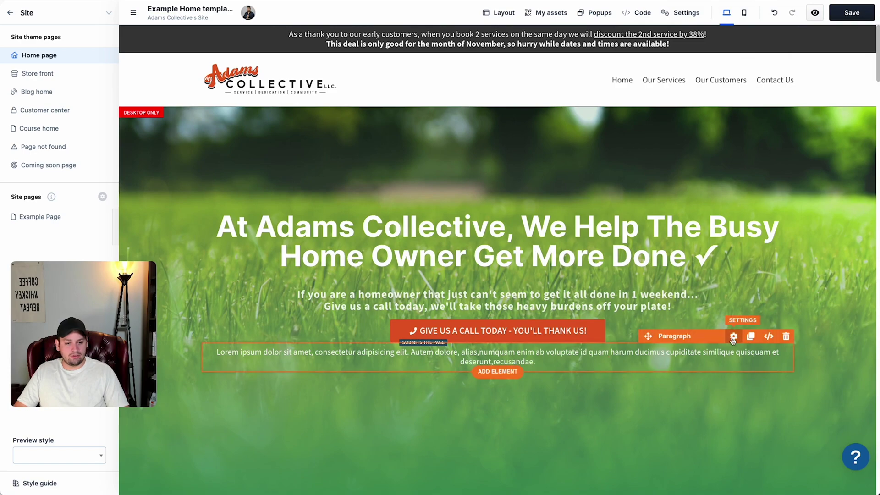
{"action": "left_click", "coordinate": [734, 339]}
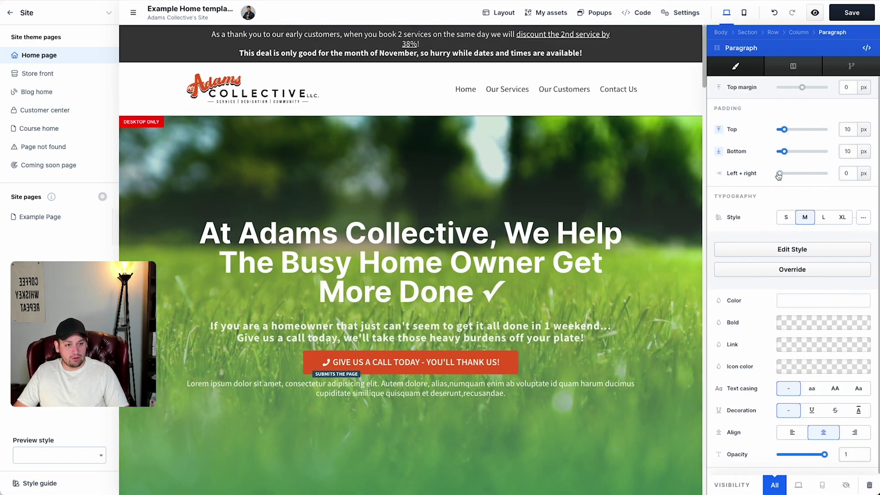
Set the left and right padding of the placeholder paragraph below the call button to 100 px
{"action": "left_click", "coordinate": [848, 174]}
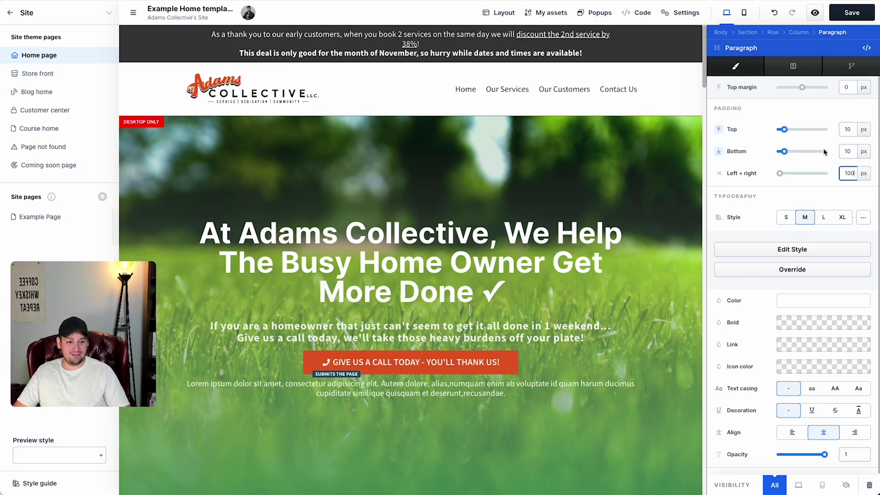
{"action": "type", "text": "100"}
{"action": "key", "text": "Escape"}
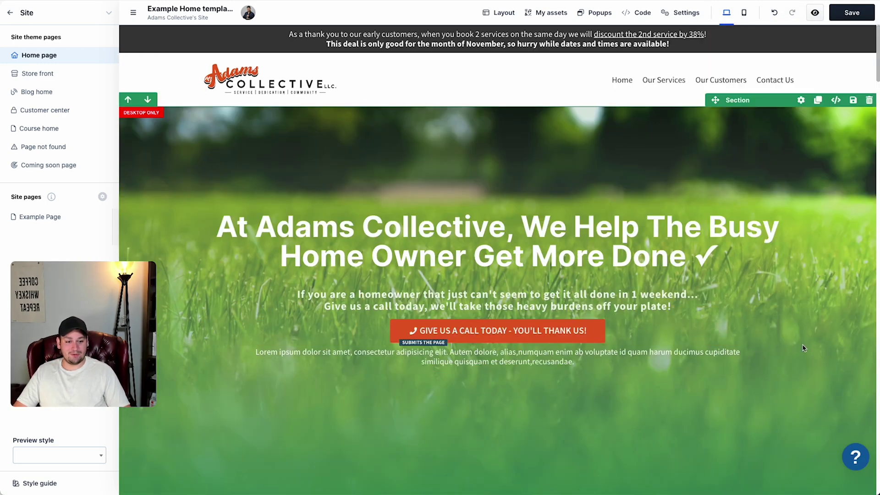
{"action": "left_click", "coordinate": [733, 355]}
{"action": "key", "text": "Escape"}
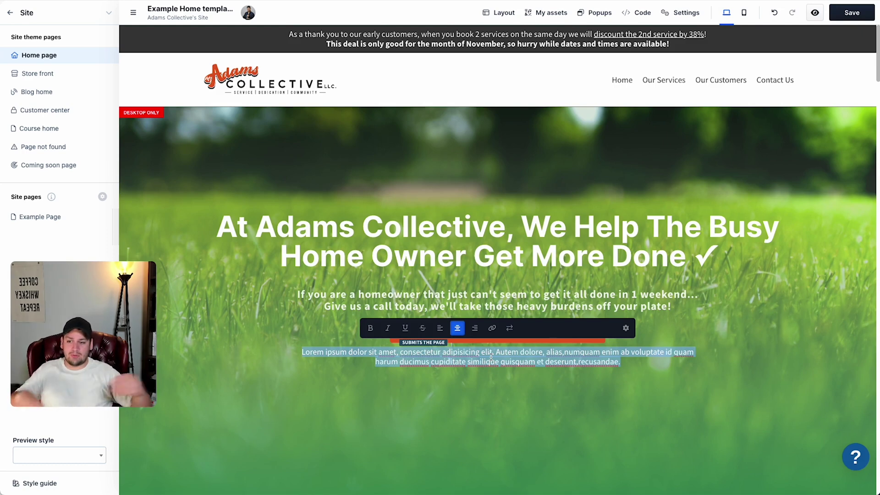
Replace the placeholder paragraph with three lines: "Phone Hours:", "Mon-Friday: 9am-5pm" and "Sat & Sun: 9am-12pm"
{"action": "type", "text": "Phone"}
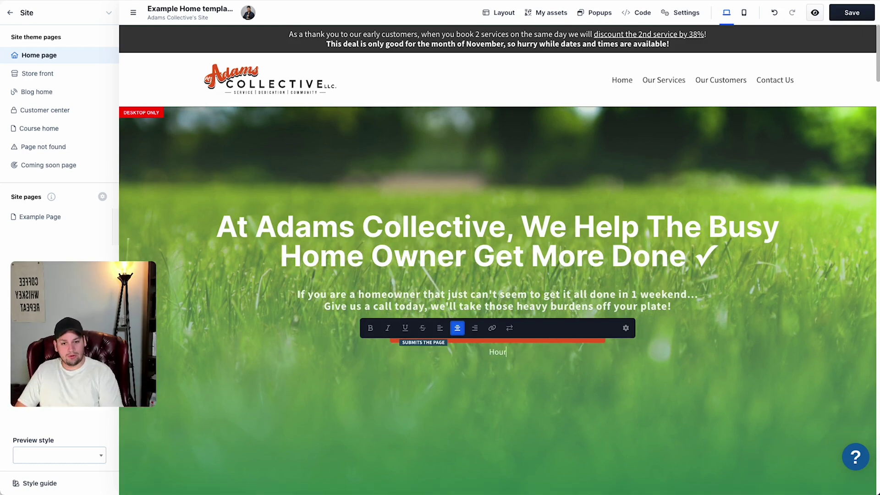
{"action": "type", "text": " Hours:"}
{"action": "key", "text": "Return"}
{"action": "type", "text": "Mond"}
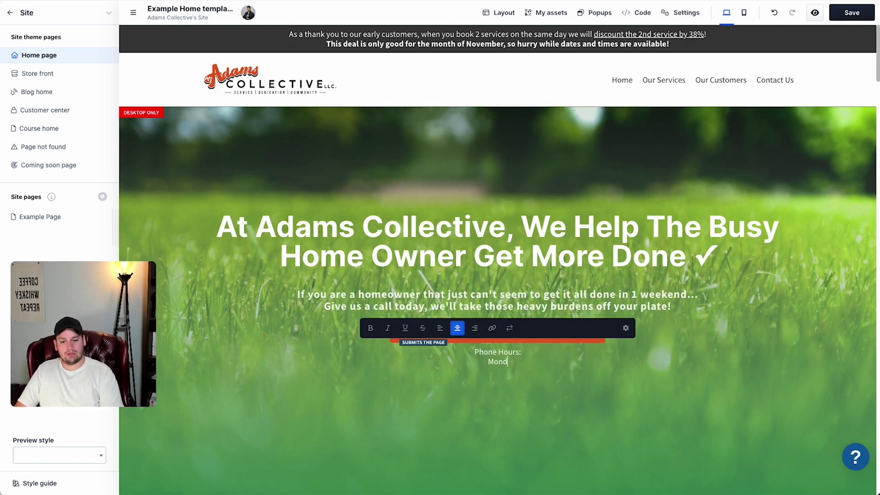
{"action": "type", "text": "Friday: 9:"}
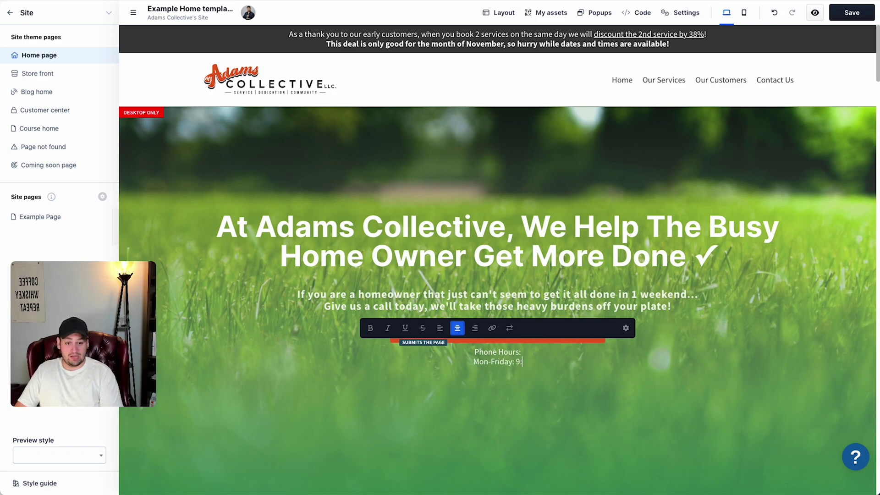
{"action": "key", "text": "BackSpace"}
{"action": "type", "text": "-5"}
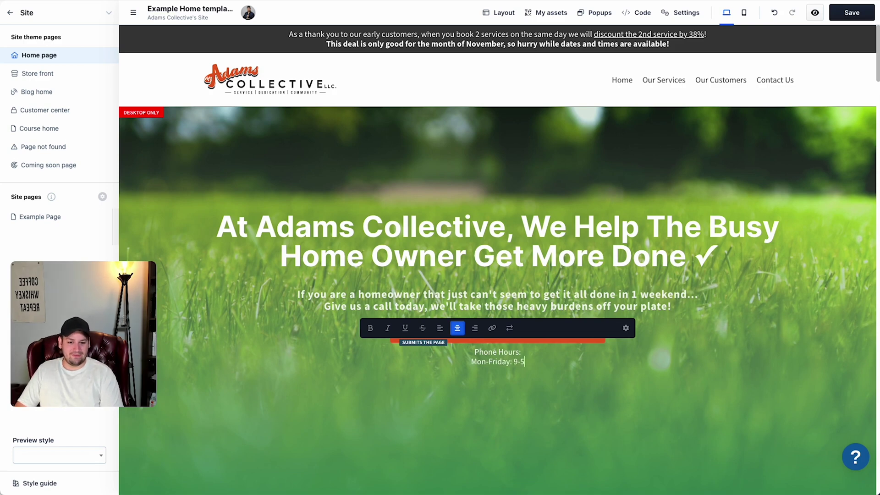
{"action": "key", "text": "BackSpace"}
{"action": "key", "text": "BackSpace"}
{"action": "type", "text": "am-5pm"}
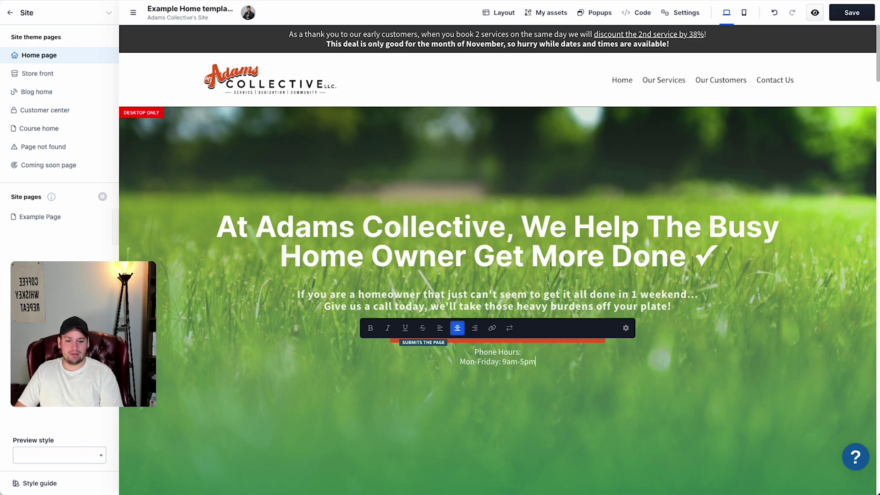
{"action": "key", "text": "Return"}
{"action": "type", "text": "Sat & Sun: 9am-12pm"}
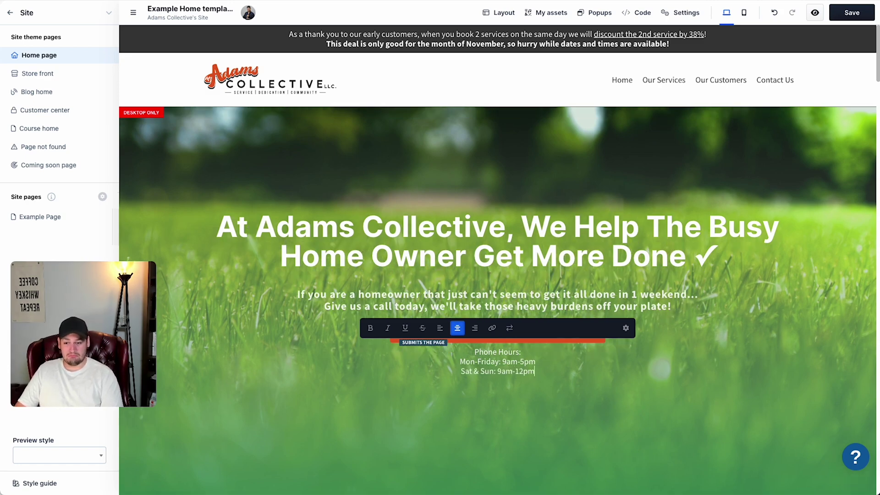
Add a blank line below the phone hours, followed by the text "Feel free to email us any time at"
{"action": "key", "text": "Return"}
{"action": "key", "text": "Return"}
{"action": "type", "text": "Feel fre"}
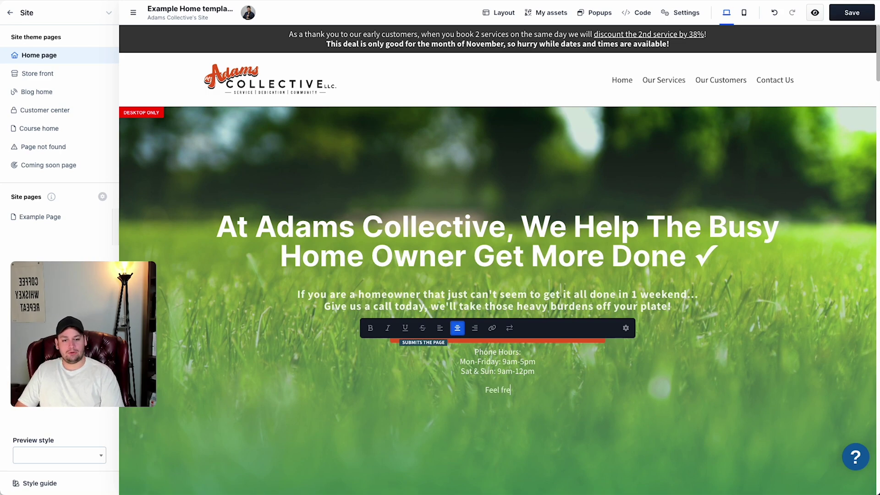
{"action": "type", "text": "e to email us a"}
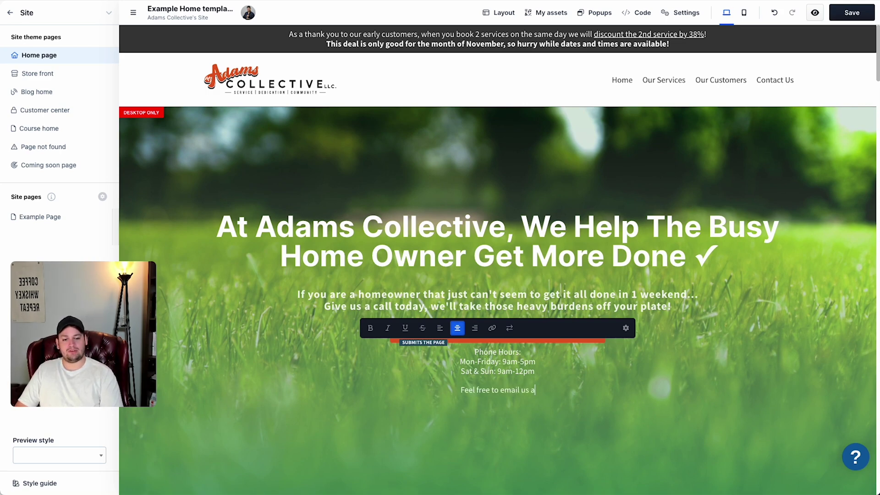
{"action": "type", "text": "ny time at"}
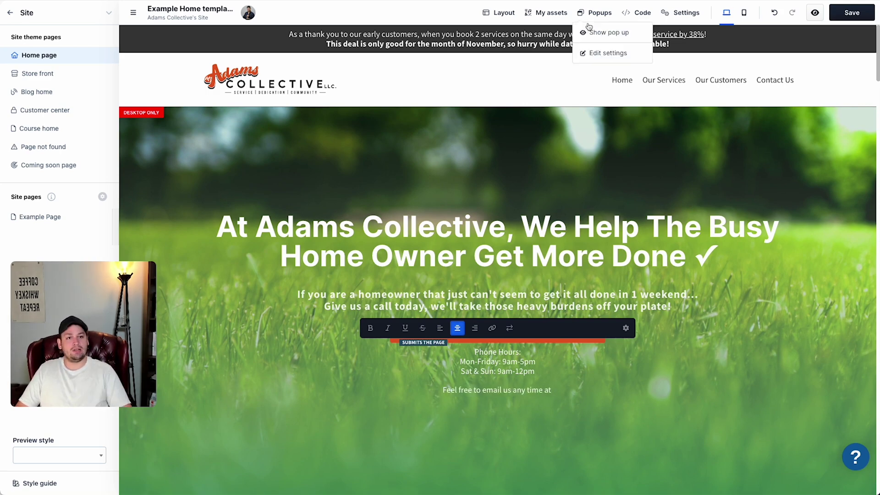
Copy the business's e-mail address from The Adams Collective Facebook page and paste it at the end of the email sentence
{"action": "key", "text": "ctrl+Tab"}
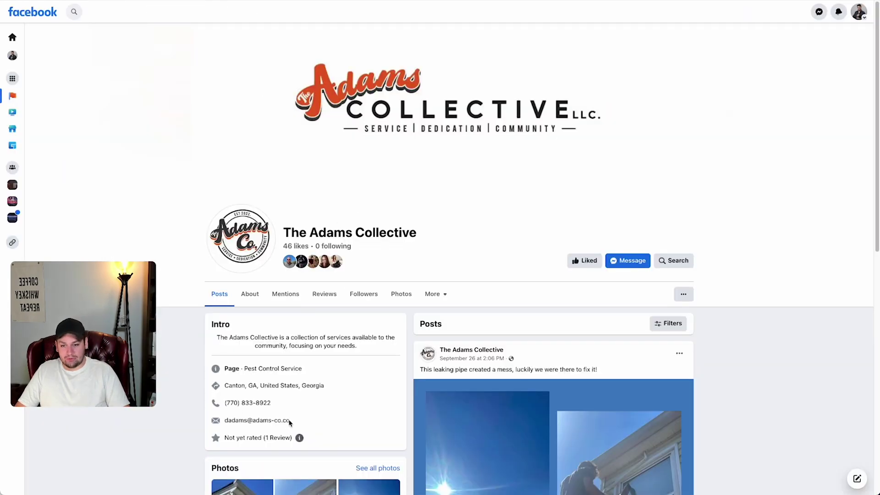
{"action": "left_click_drag", "start_coordinate": [225, 420], "coordinate": [289, 420]}
{"action": "key", "text": "ctrl+c"}
{"action": "left_click", "coordinate": [194, 405]}
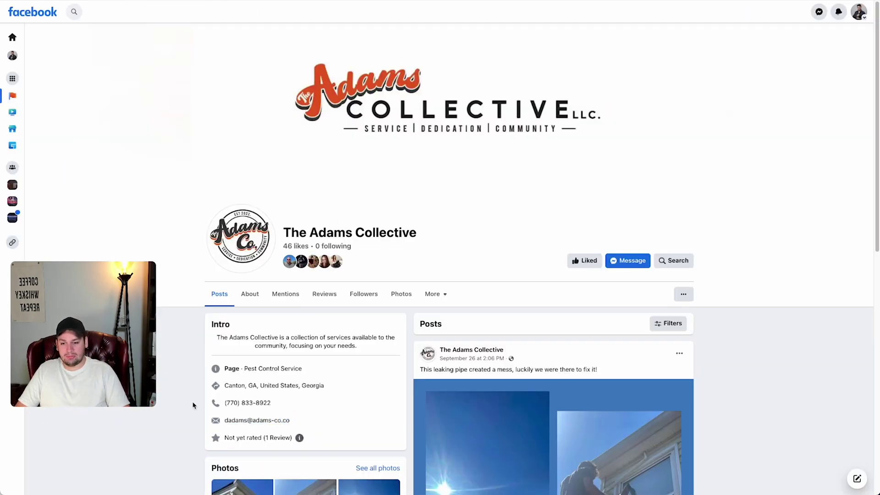
{"action": "key", "text": "ctrl+shift+Tab"}
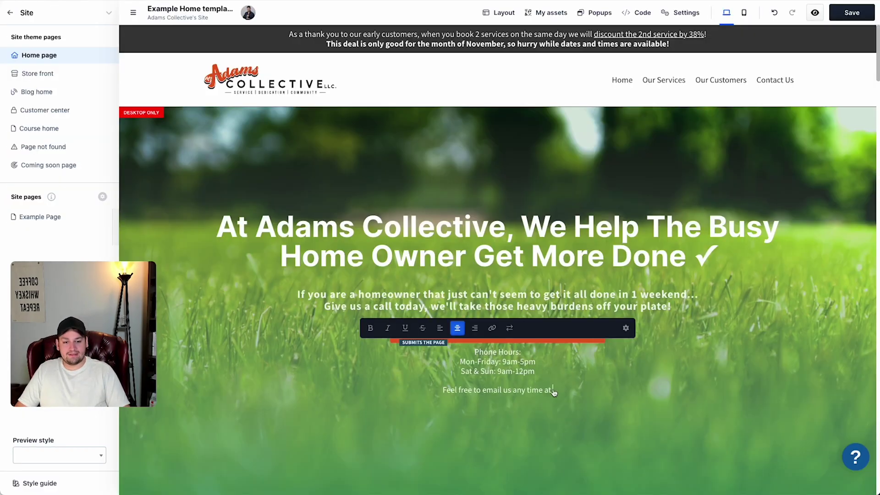
{"action": "key", "text": "ctrl+v"}
Link the e-mail address in the paragraph to a "mailto:" URL with the same address
{"action": "left_click_drag", "start_coordinate": [591, 390], "coordinate": [513, 392]}
{"action": "key", "text": "ctrl+c"}
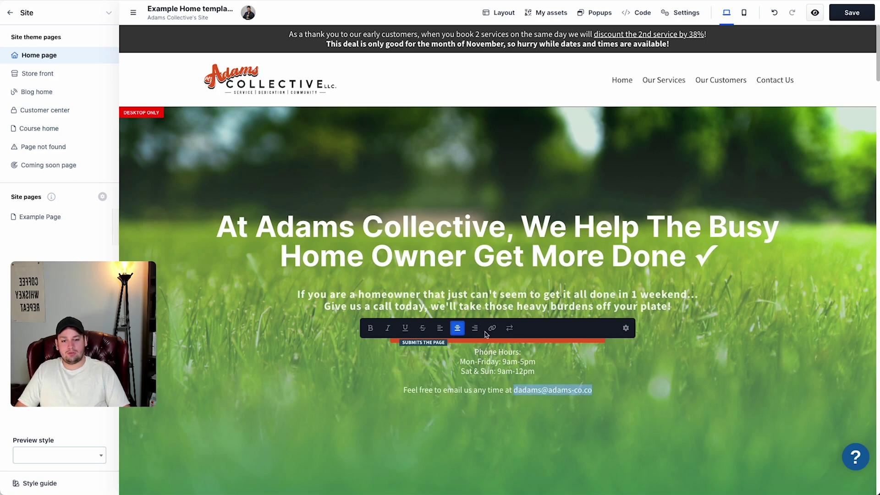
{"action": "left_click", "coordinate": [492, 328]}
{"action": "type", "text": "mailto"}
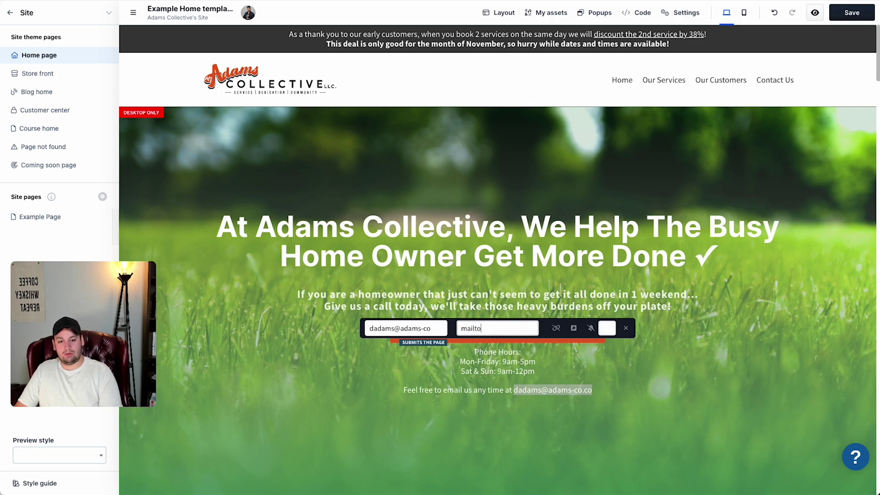
{"action": "type", "text": ":"}
{"action": "key", "text": "ctrl+v"}
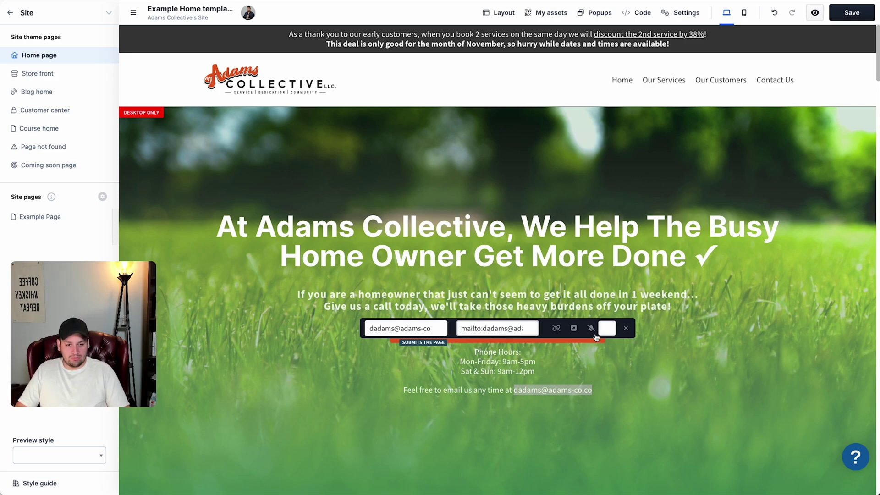
{"action": "key", "text": "Return"}
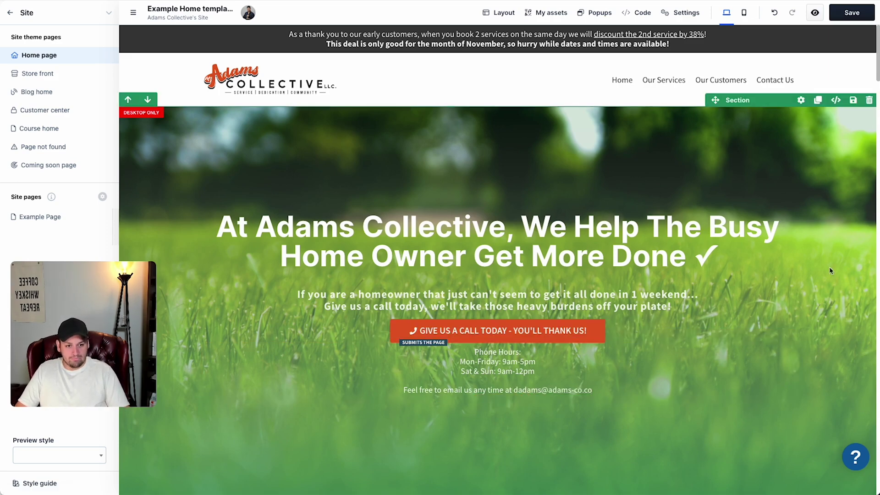
Set the hero section's top padding to 150 px and its bottom padding to 300 px
{"action": "scroll", "coordinate": [720, 193], "scroll_direction": "down", "scroll_amount": 6}
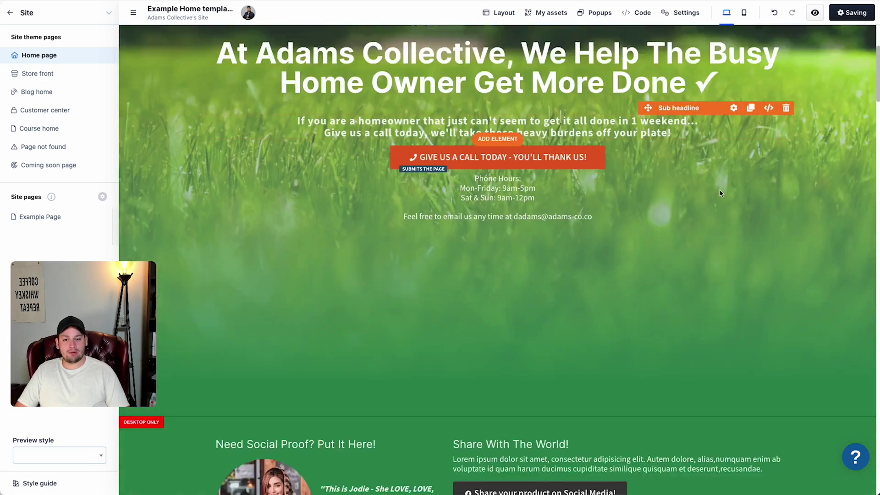
{"action": "scroll", "coordinate": [720, 192], "scroll_direction": "up", "scroll_amount": 6}
{"action": "left_click", "coordinate": [739, 147]}
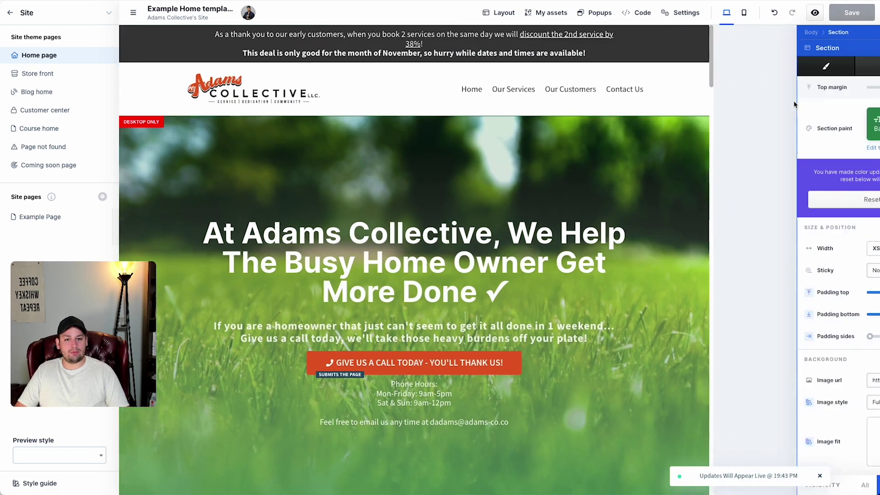
{"action": "left_click", "coordinate": [847, 291]}
{"action": "key", "text": "ctrl+a"}
{"action": "type", "text": "150"}
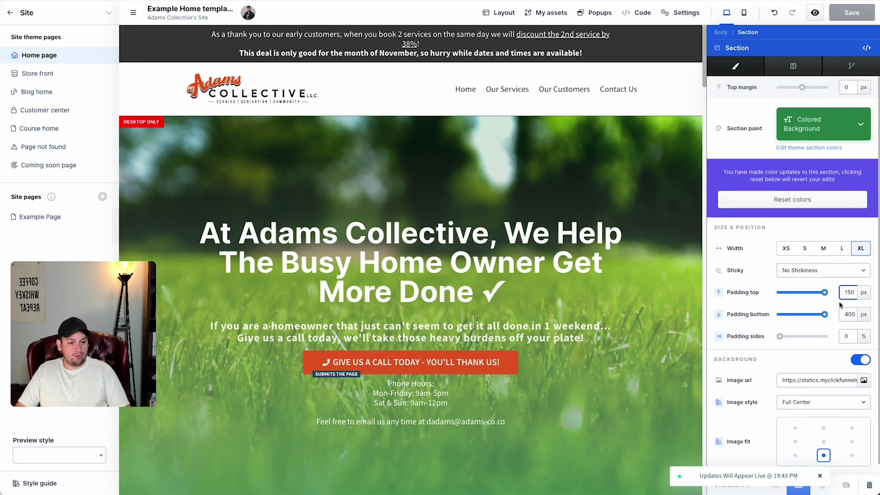
{"action": "left_click", "coordinate": [846, 314]}
{"action": "key", "text": "ctrl+a"}
{"action": "type", "text": "300"}
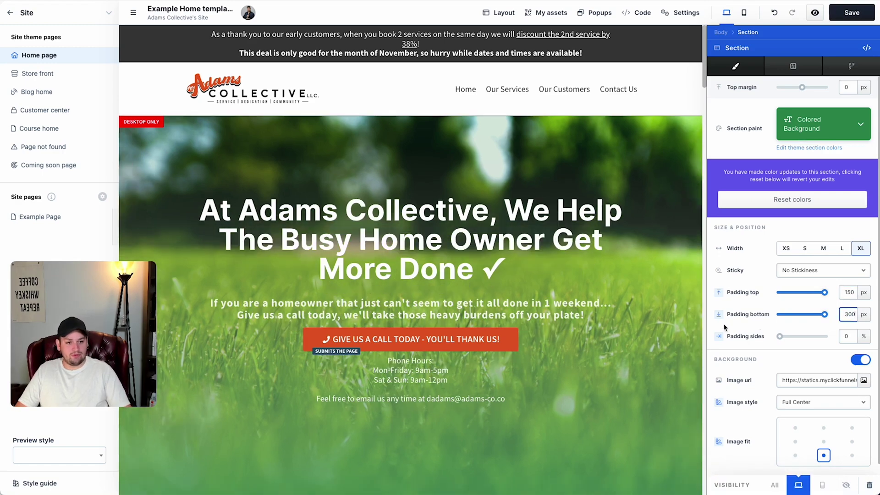
{"action": "key", "text": "Escape"}
Check the spacing below the hero text, and set the section's bottom padding to 250 px
{"action": "scroll", "coordinate": [788, 336], "scroll_direction": "down", "scroll_amount": 2}
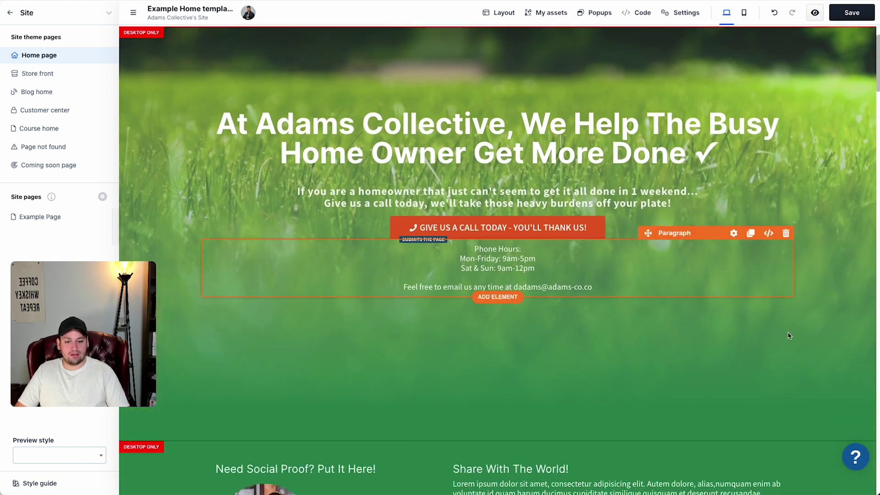
{"action": "scroll", "coordinate": [788, 336], "scroll_direction": "down", "scroll_amount": 2}
{"action": "scroll", "coordinate": [469, 327], "scroll_direction": "up", "scroll_amount": 4}
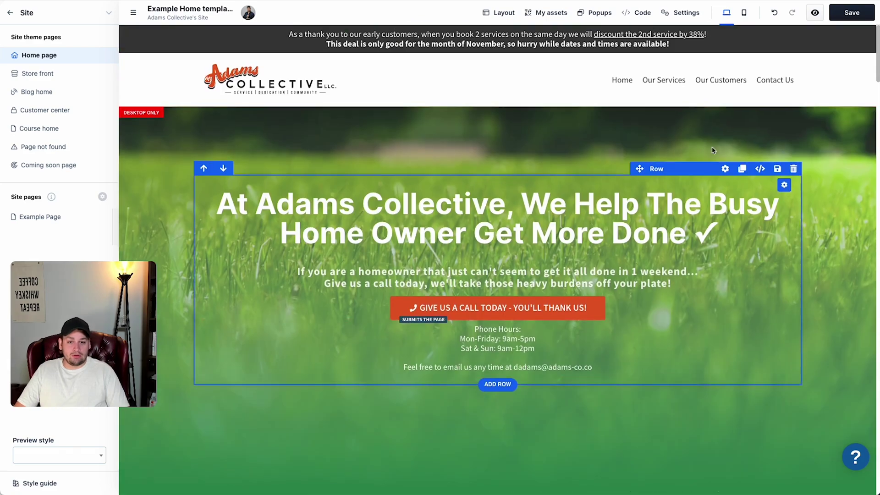
{"action": "scroll", "coordinate": [707, 265], "scroll_direction": "down", "scroll_amount": 4}
{"action": "scroll", "coordinate": [719, 246], "scroll_direction": "up", "scroll_amount": 4}
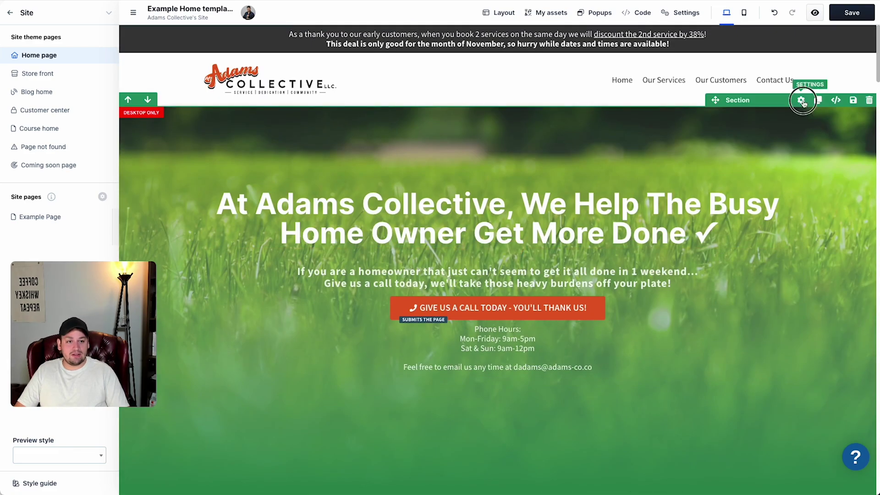
{"action": "left_click", "coordinate": [804, 104]}
{"action": "left_click", "coordinate": [849, 315]}
{"action": "type", "text": "250"}
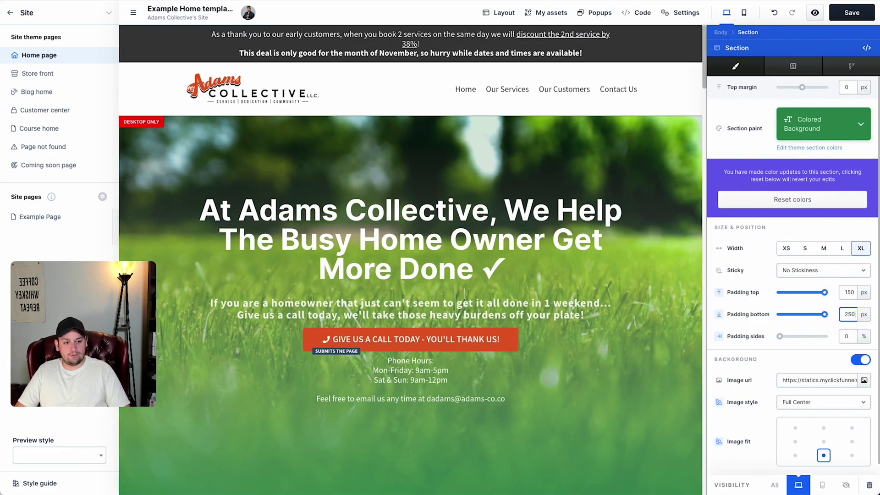
{"action": "left_click", "coordinate": [659, 177]}
Check the gap above the social proof section, and set the hero section's bottom padding to 200 px
{"action": "scroll", "coordinate": [719, 265], "scroll_direction": "down", "scroll_amount": 3}
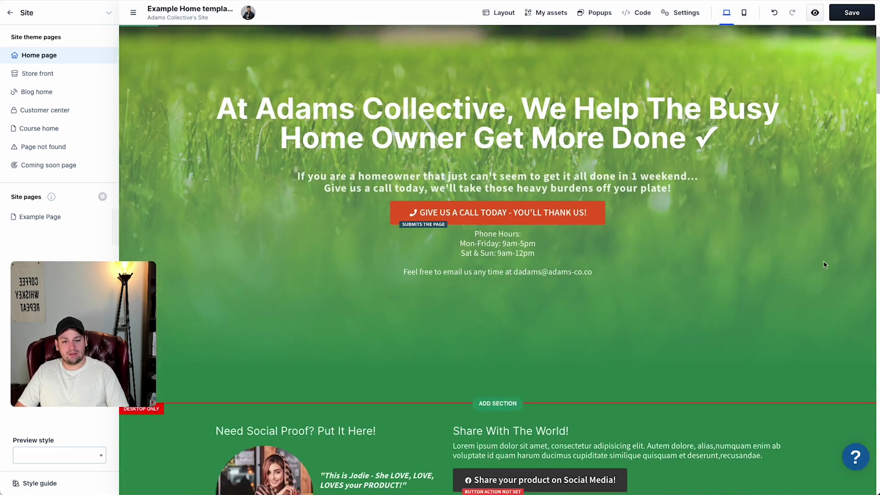
{"action": "scroll", "coordinate": [664, 303], "scroll_direction": "up", "scroll_amount": 5}
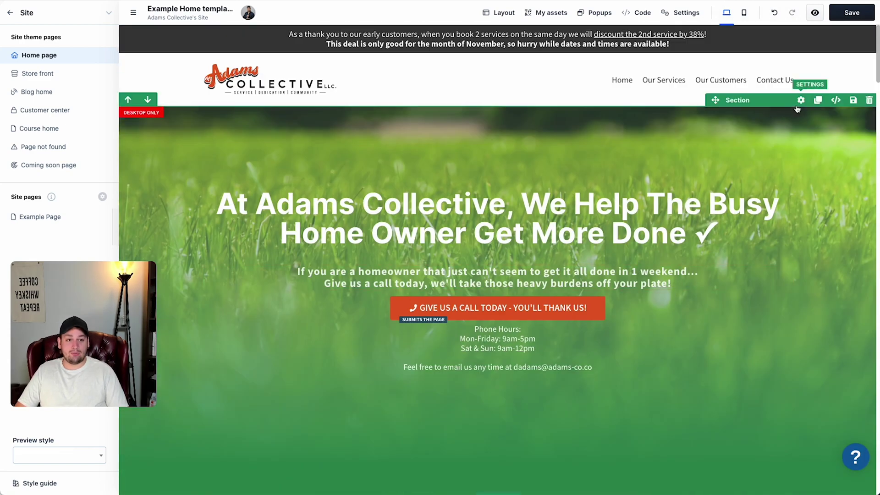
{"action": "left_click", "coordinate": [806, 98]}
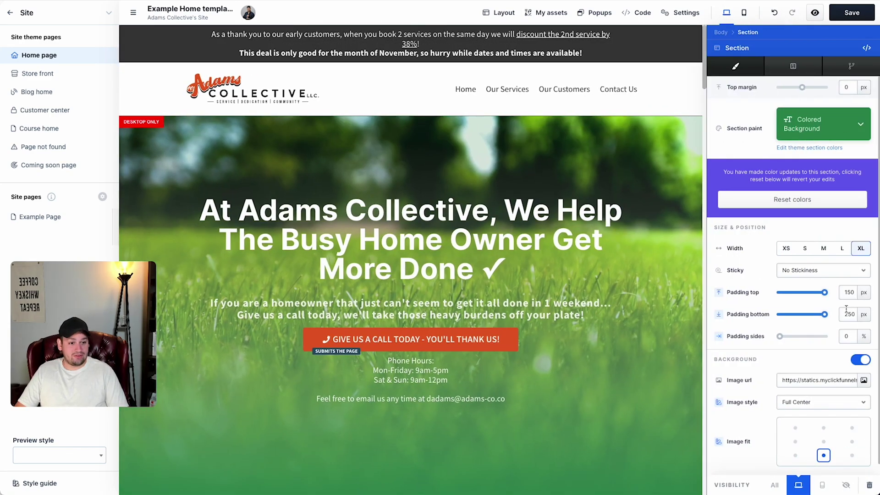
{"action": "type", "text": "200"}
{"action": "left_click", "coordinate": [667, 257]}
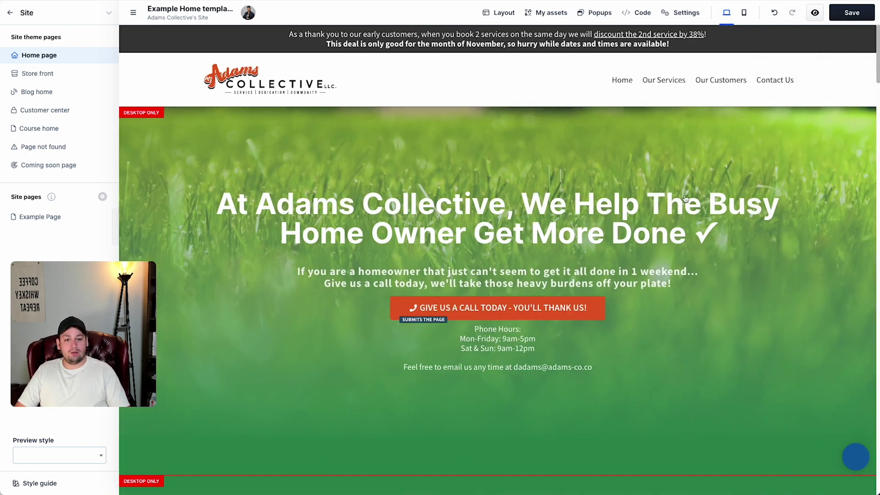
Set the hero section's top padding to 100 px and reduce its bottom padding further
{"action": "scroll", "coordinate": [684, 430], "scroll_direction": "down", "scroll_amount": 3}
{"action": "scroll", "coordinate": [617, 323], "scroll_direction": "up", "scroll_amount": 3}
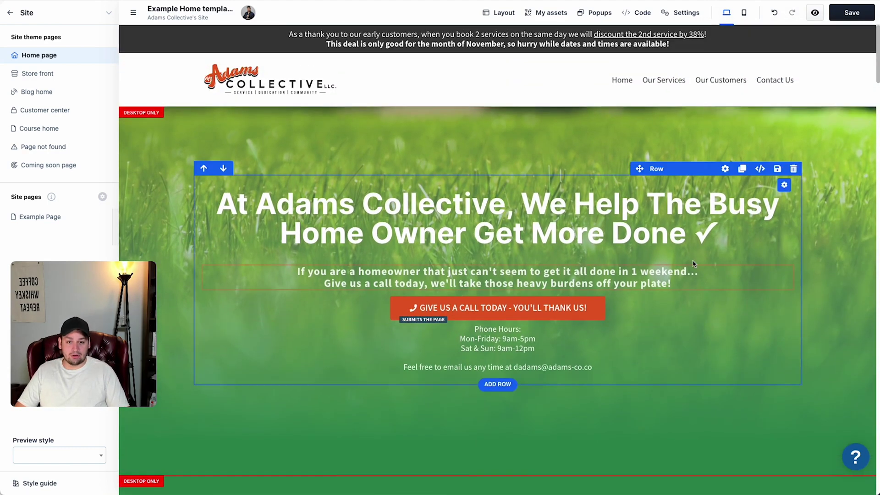
{"action": "left_click", "coordinate": [801, 100]}
{"action": "double_click", "coordinate": [850, 314]}
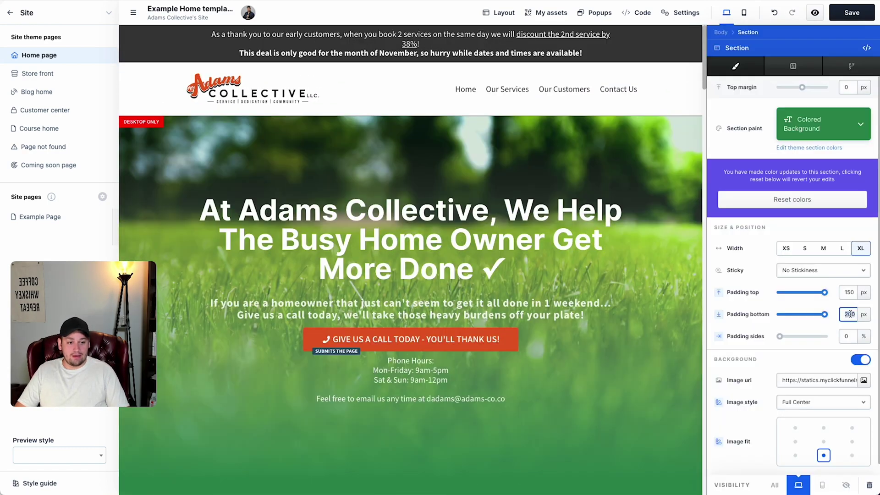
{"action": "double_click", "coordinate": [839, 292]}
{"action": "type", "text": "100"}
{"action": "double_click", "coordinate": [850, 313]}
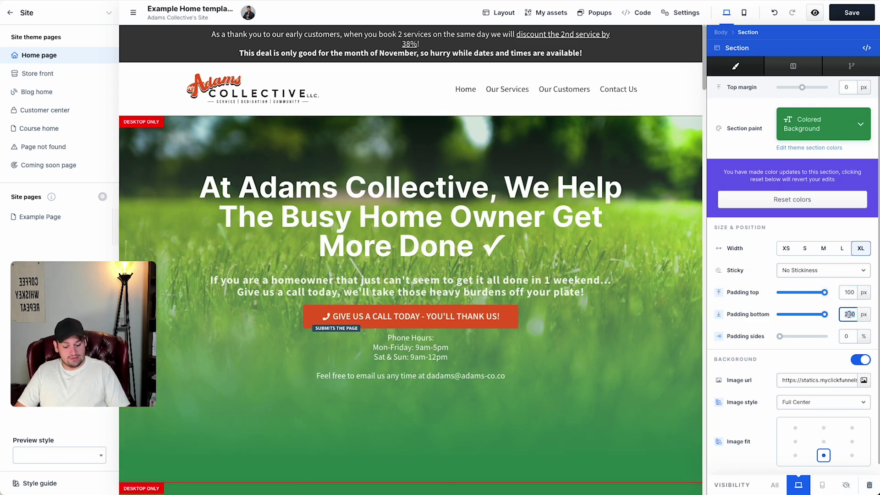
{"action": "left_click", "coordinate": [509, 231]}
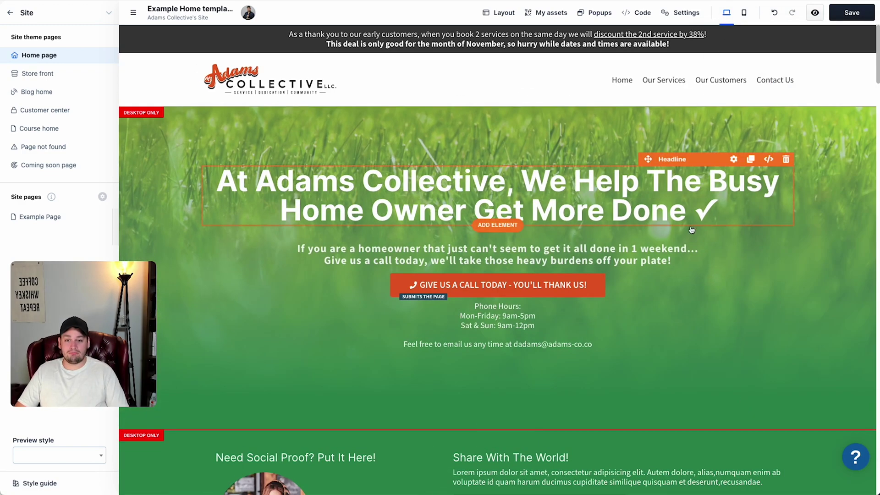
Set the hero section's top and bottom padding to 150 px each
{"action": "left_click", "coordinate": [797, 99]}
{"action": "left_click", "coordinate": [708, 121]}
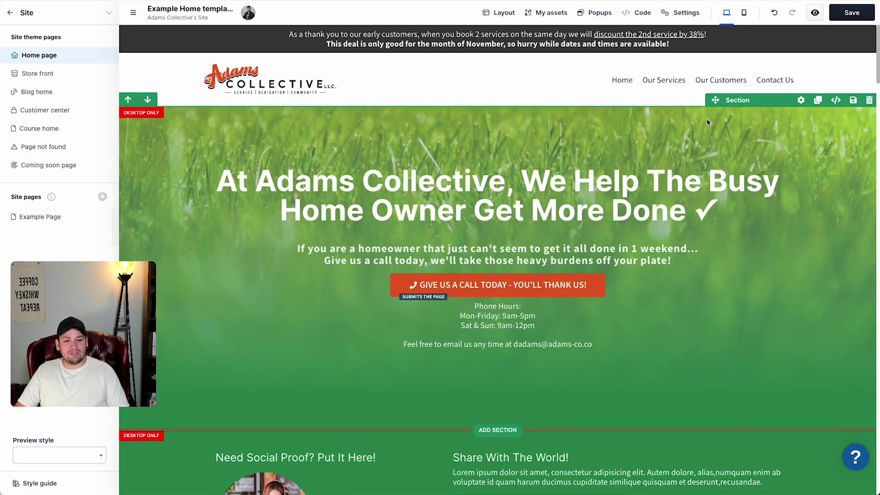
{"action": "left_click", "coordinate": [802, 105]}
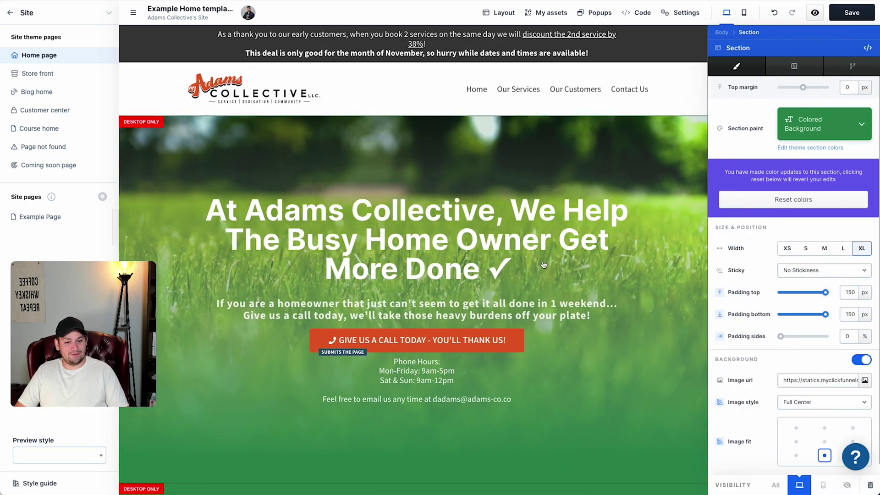
{"action": "left_click", "coordinate": [772, 184]}
{"action": "left_click", "coordinate": [784, 185]}
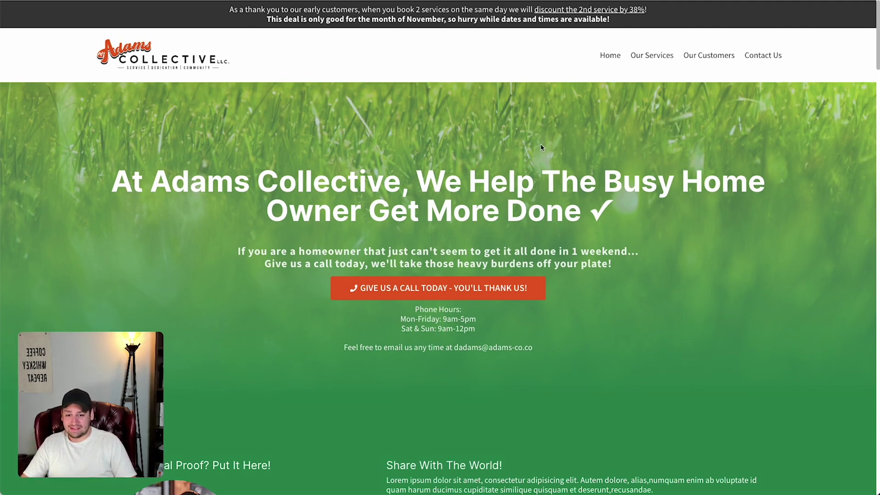
Check the hero section's spacing and its transition into the social proof section in the full-page preview
{"action": "scroll", "coordinate": [536, 271], "scroll_direction": "down", "scroll_amount": 5}
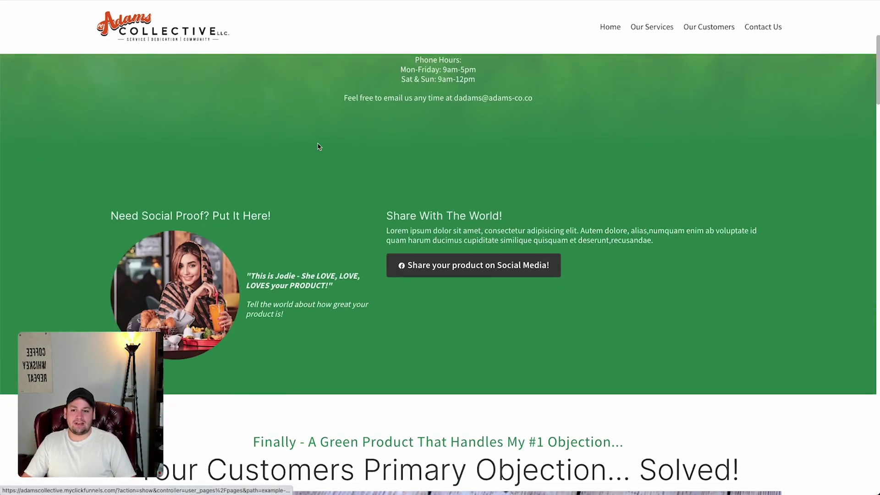
{"action": "scroll", "coordinate": [319, 146], "scroll_direction": "up", "scroll_amount": 5}
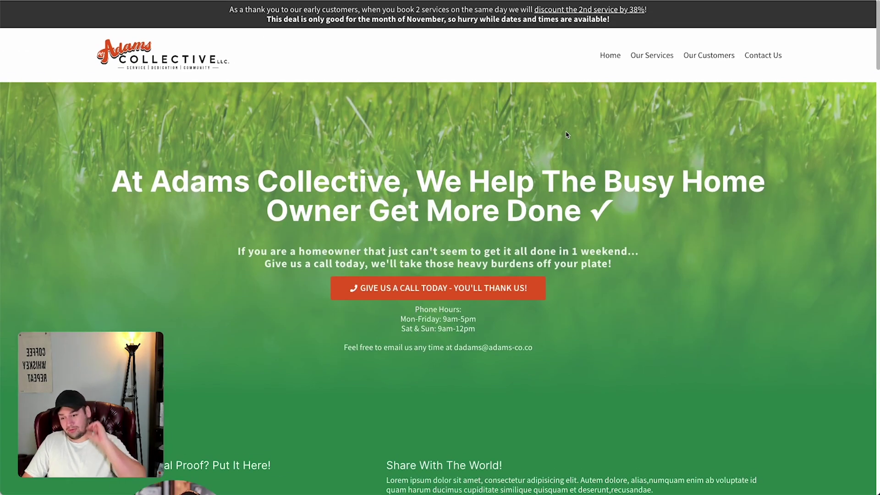
{"action": "scroll", "coordinate": [567, 134], "scroll_direction": "down", "scroll_amount": 4}
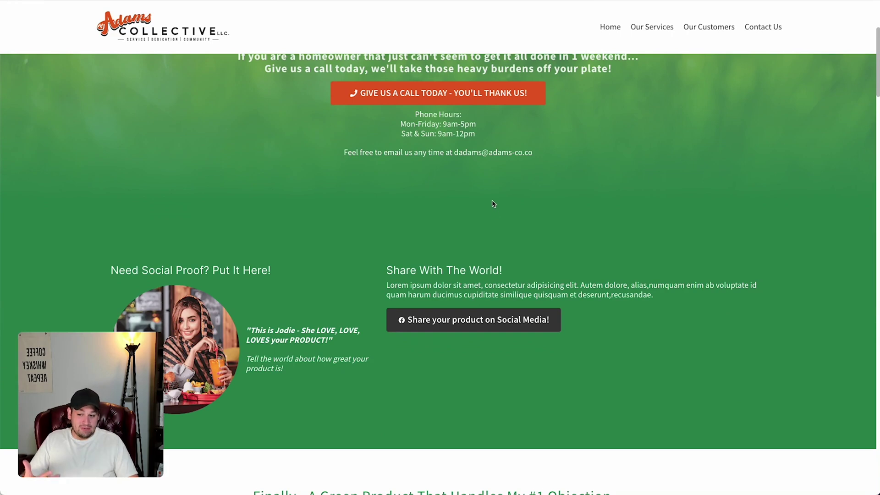
{"action": "scroll", "coordinate": [494, 201], "scroll_direction": "up", "scroll_amount": 4}
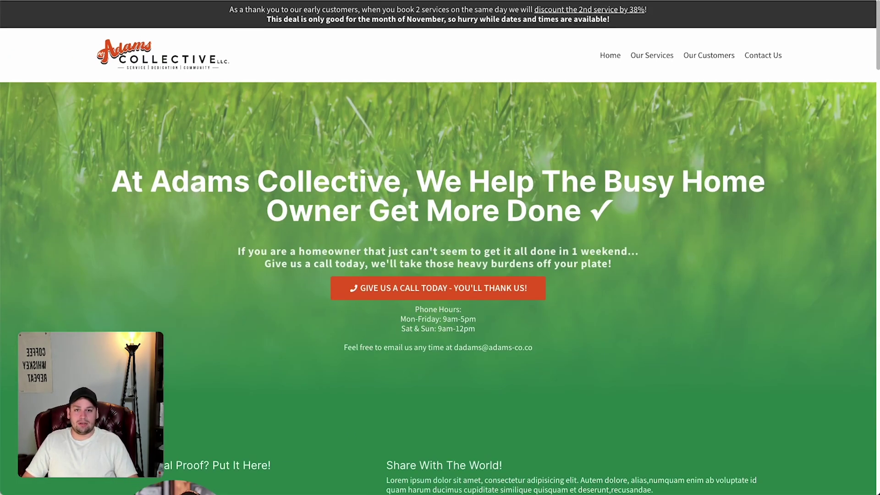
{"action": "key", "text": "Escape"}
Switch to The Adams Collective's Facebook page and copy the business phone number from its intro
{"action": "left_click", "coordinate": [596, 14]}
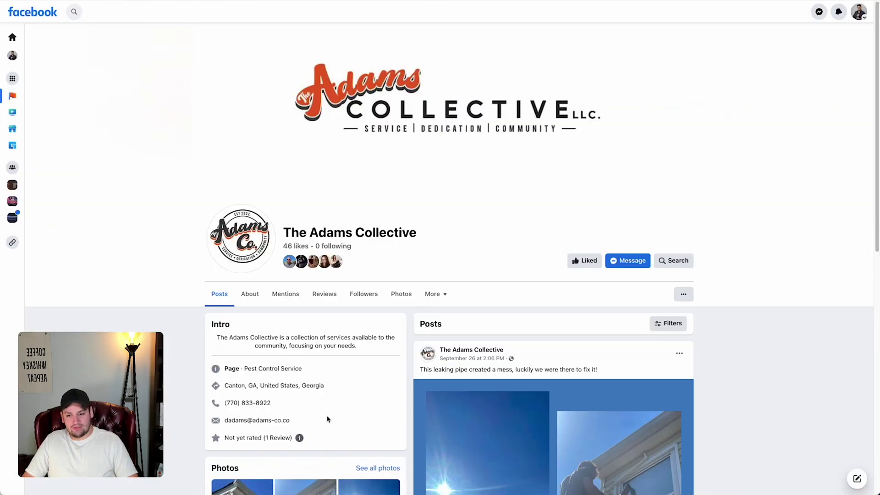
{"action": "left_click_drag", "start_coordinate": [272, 404], "coordinate": [224, 405]}
{"action": "key", "text": "ctrl+c"}
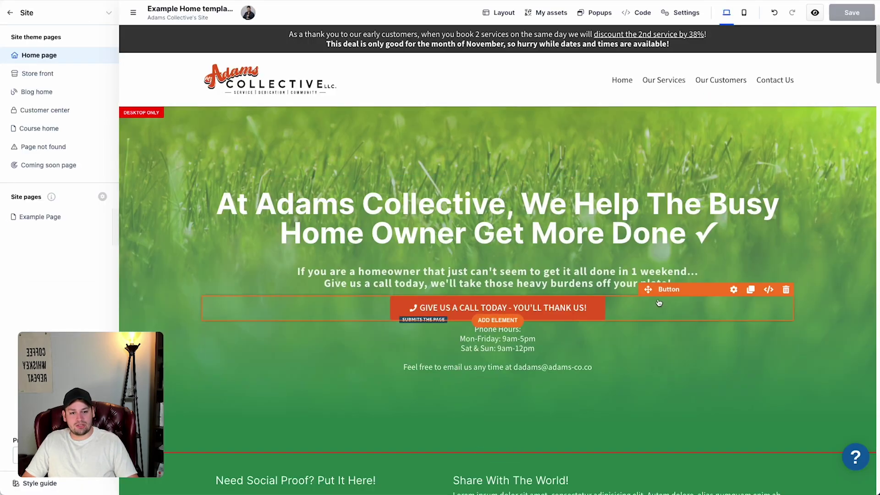
Set the hero call button's click action to go to a custom URL
{"action": "left_click", "coordinate": [733, 290]}
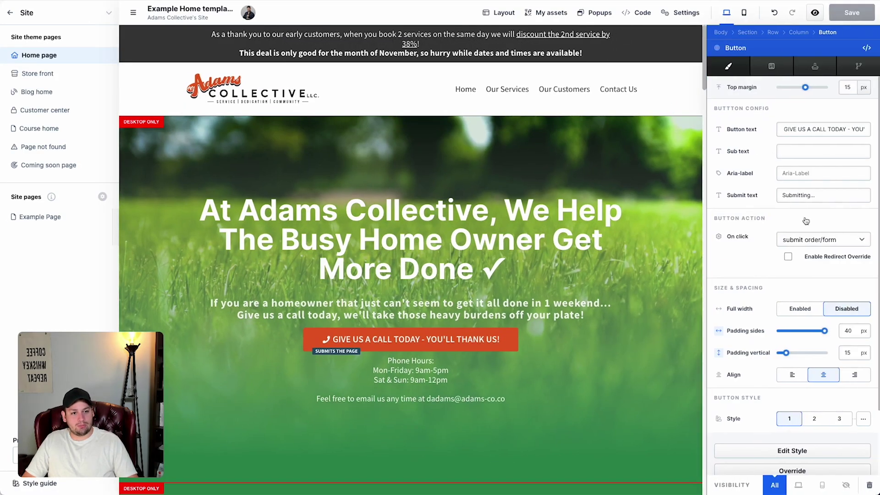
{"action": "left_click", "coordinate": [806, 243]}
{"action": "left_click", "coordinate": [805, 271]}
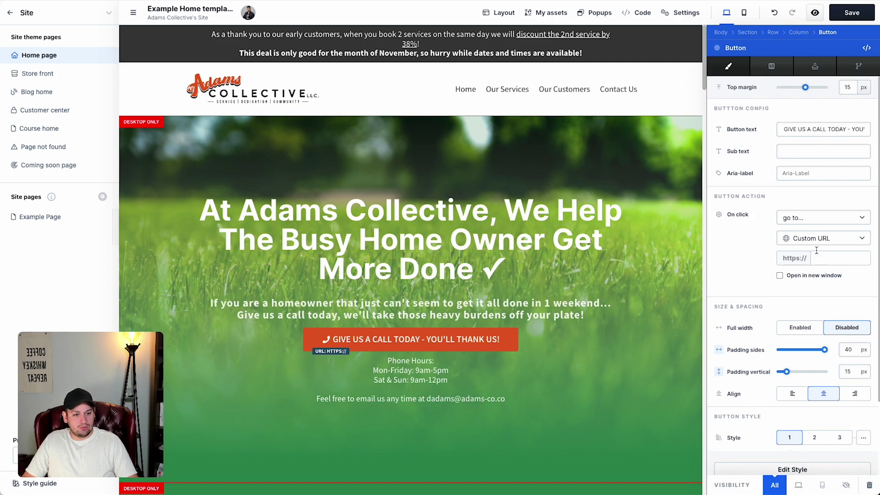
Enter tel: followed by the business phone number, digits only, as the call button's link, and make it open in a new window
{"action": "left_click", "coordinate": [818, 262]}
{"action": "type", "text": "tel"}
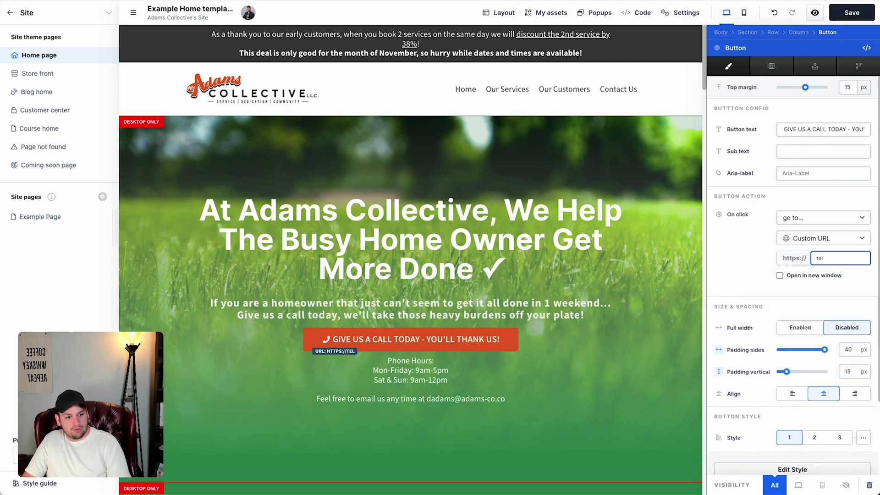
{"action": "type", "text": ":"}
{"action": "key", "text": "ctrl+v"}
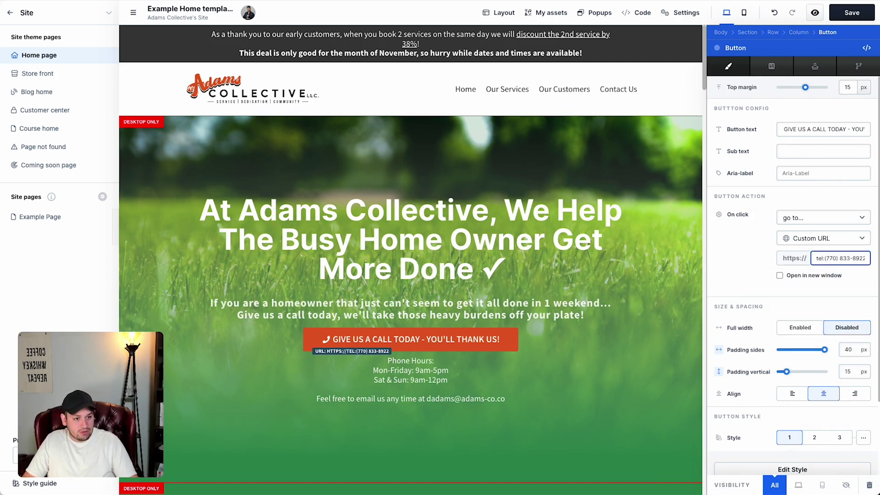
{"action": "key", "text": "BackSpace"}
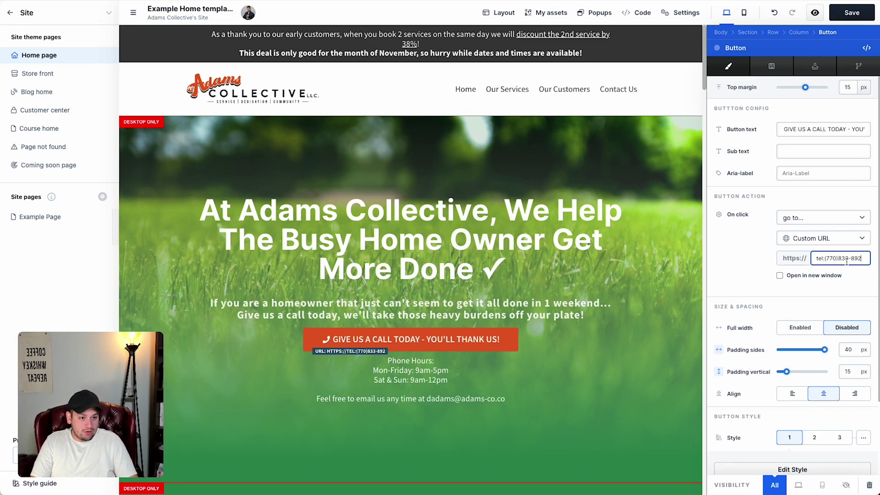
{"action": "key", "text": "ctrl+z"}
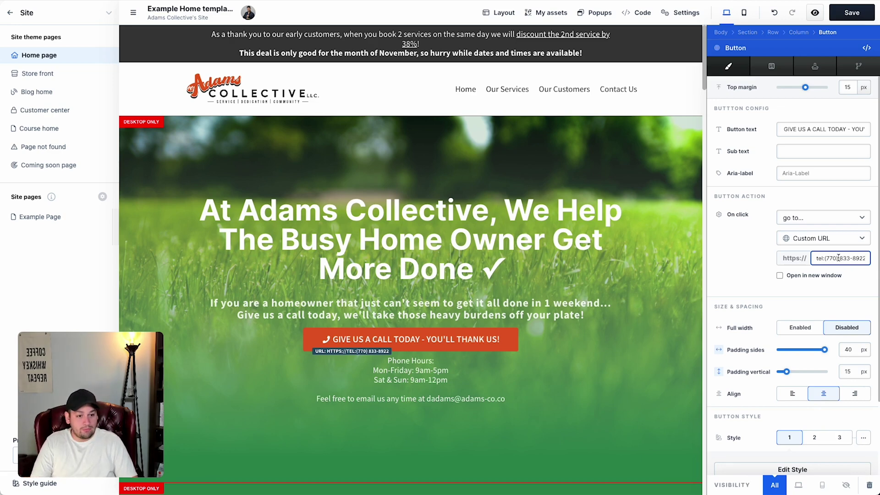
{"action": "key", "text": "BackSpace"}
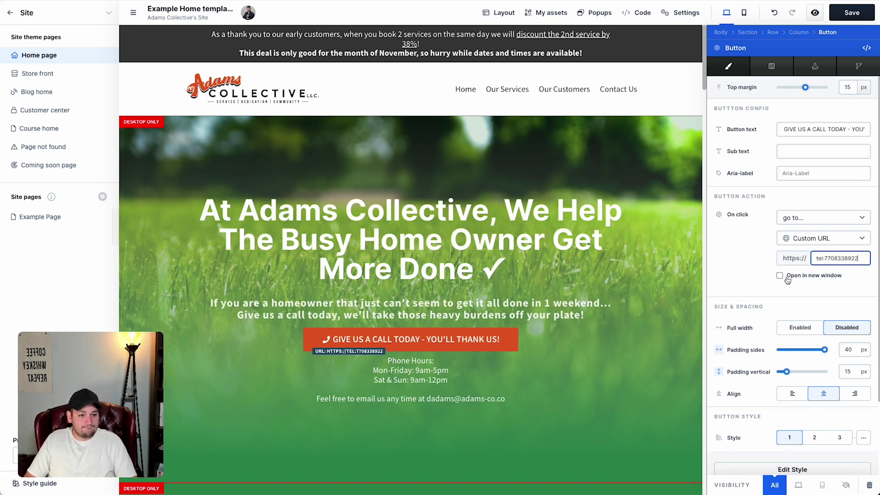
{"action": "left_click", "coordinate": [785, 277]}
{"action": "left_click", "coordinate": [625, 280]}
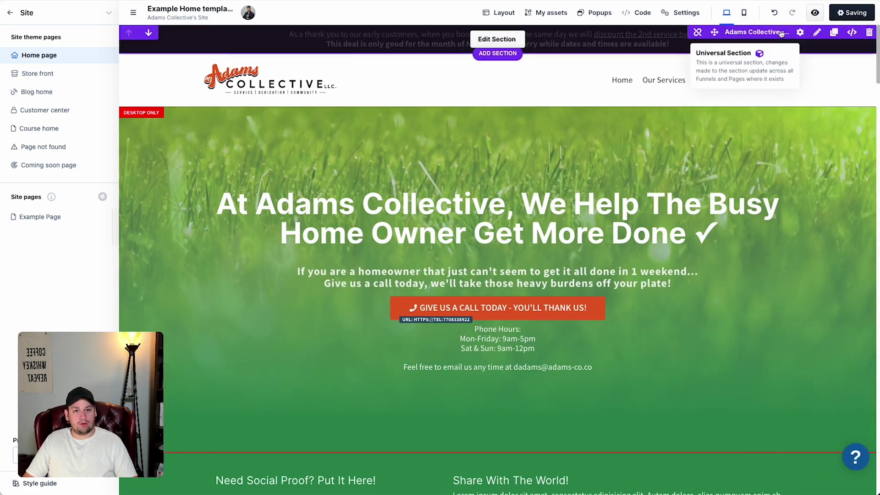
Save the home page and test the call button in the preview
{"action": "left_click", "coordinate": [841, 12]}
{"action": "left_click", "coordinate": [818, 17]}
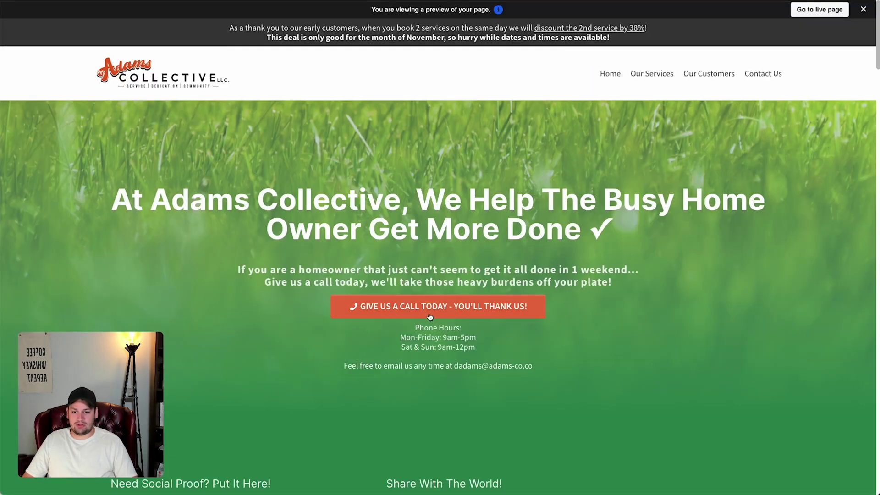
{"action": "left_click", "coordinate": [441, 303]}
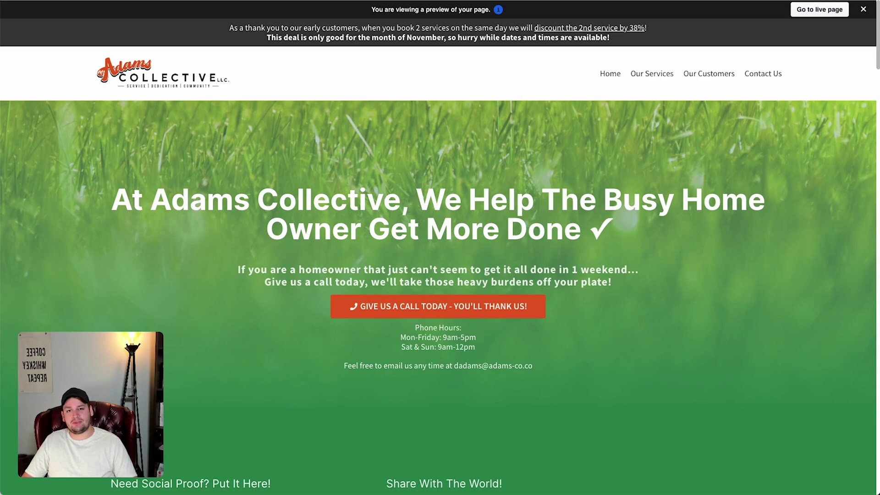
{"action": "left_click_drag", "start_coordinate": [91, 405], "coordinate": [92, 344]}
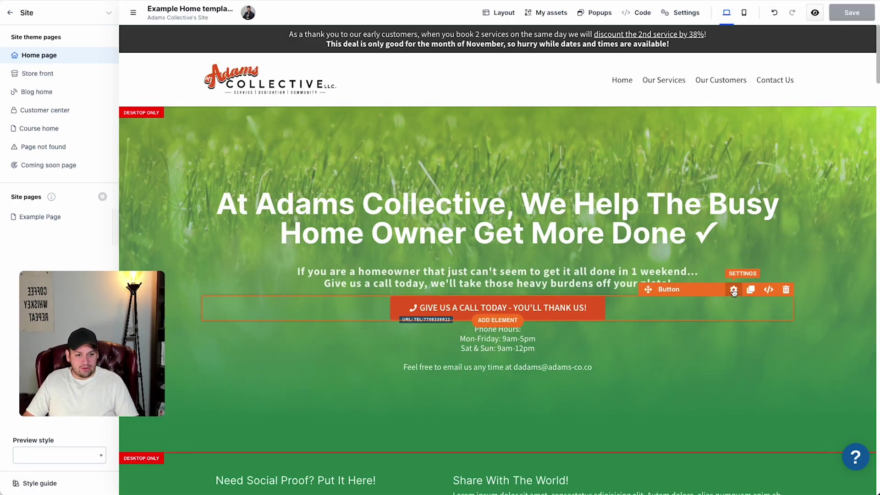
Review the call button's Custom Action Link type and its tel: address in the button settings
{"action": "left_click", "coordinate": [734, 294]}
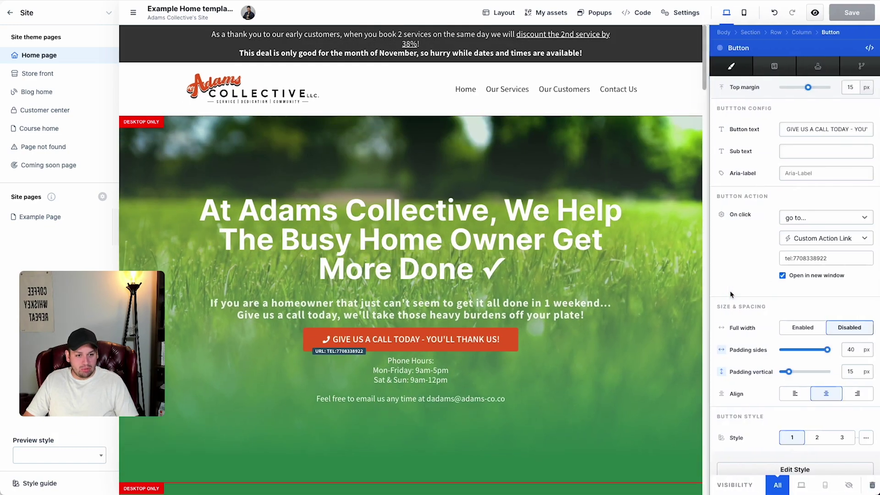
{"action": "left_click", "coordinate": [812, 238]}
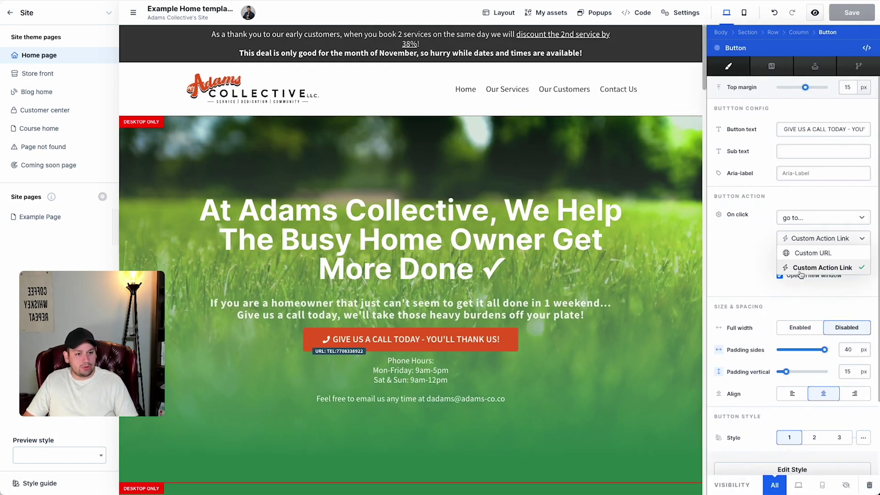
{"action": "left_click", "coordinate": [746, 271]}
{"action": "left_click", "coordinate": [785, 258]}
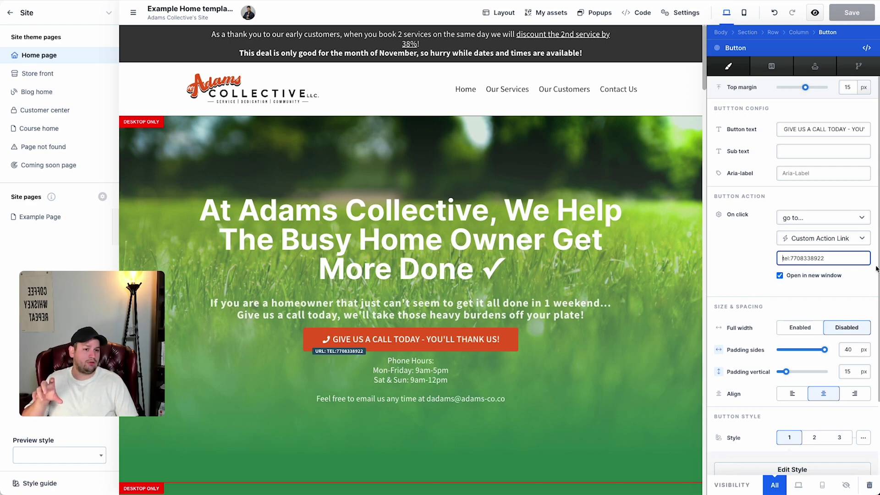
{"action": "left_click", "coordinate": [591, 264]}
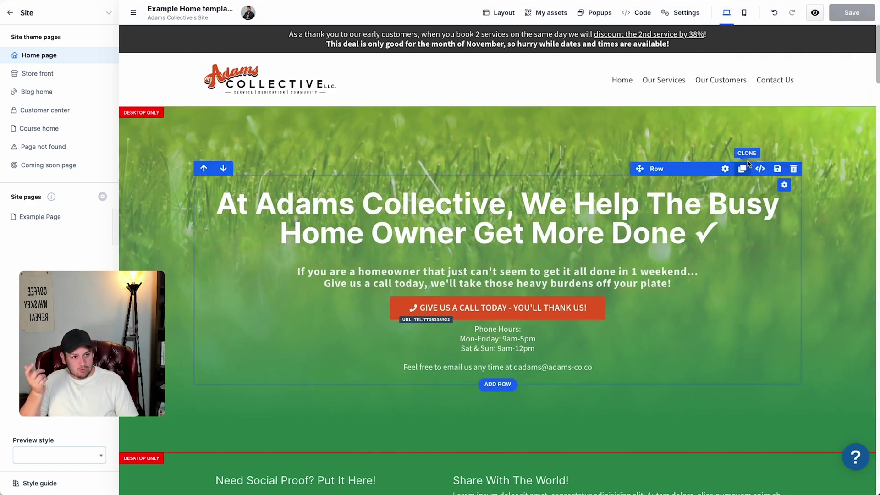
Test the call button's phone link in the page preview, and return to the editor
{"action": "left_click", "coordinate": [815, 13]}
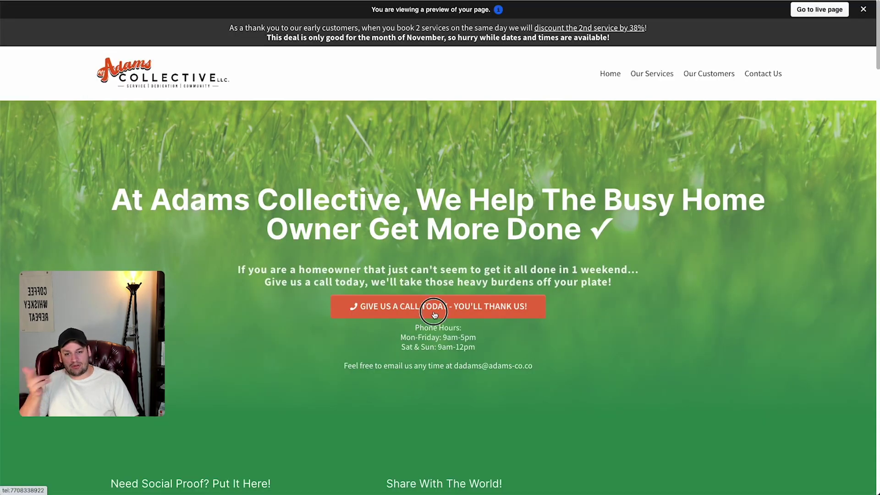
{"action": "left_click", "coordinate": [433, 314]}
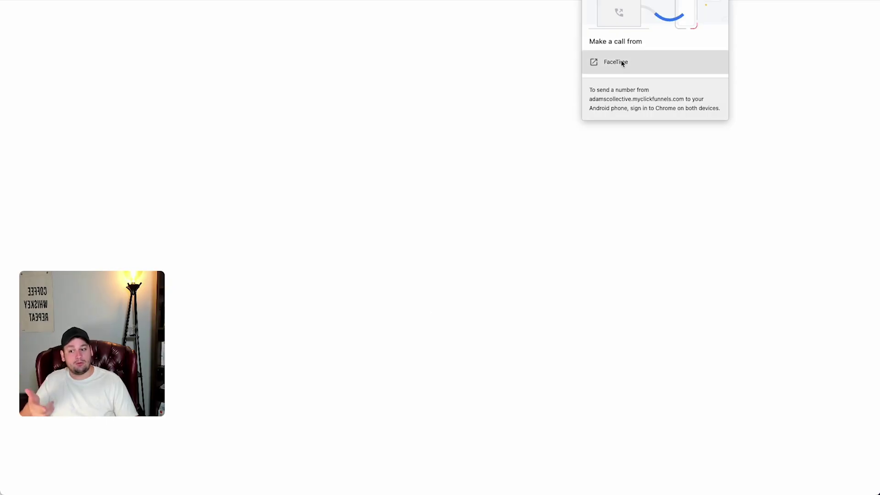
{"action": "key", "text": "super+w"}
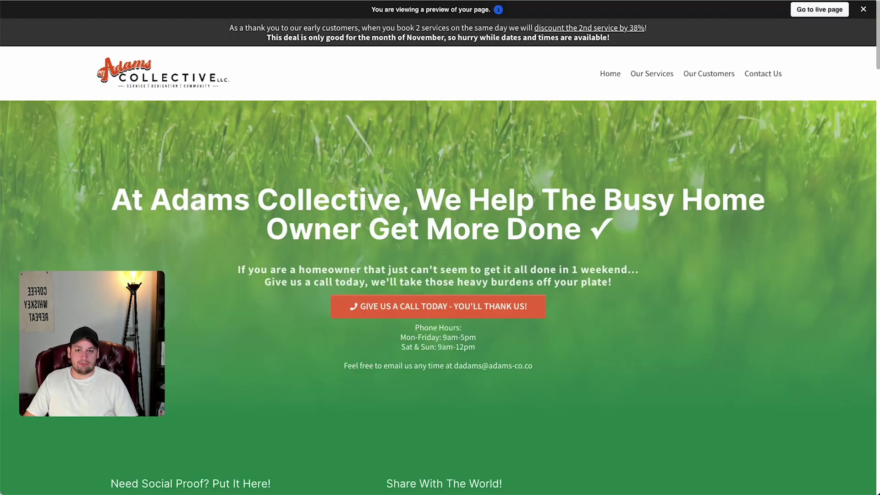
{"action": "key", "text": "super+w"}
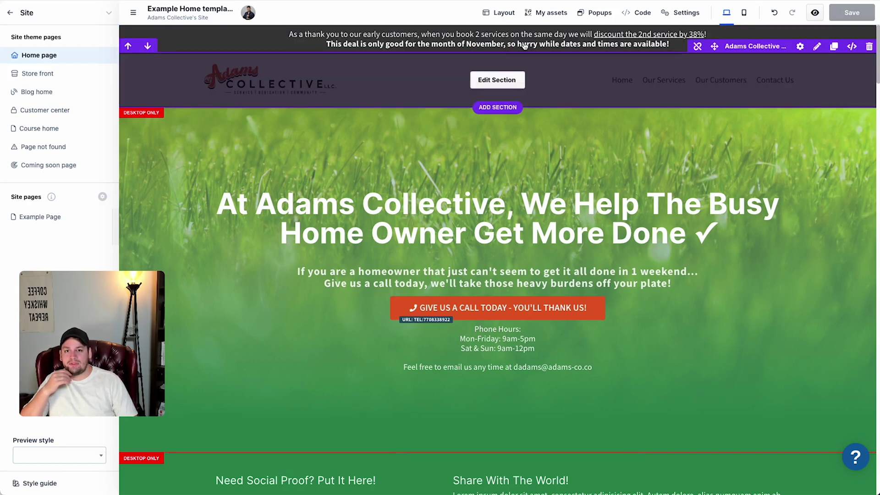
Switch to the website checklist and tick off Adam's Landing Section, Bold Claim, CTA + Button, and CTA will be call now or email now
{"action": "mouse_move", "coordinate": [528, 48]}
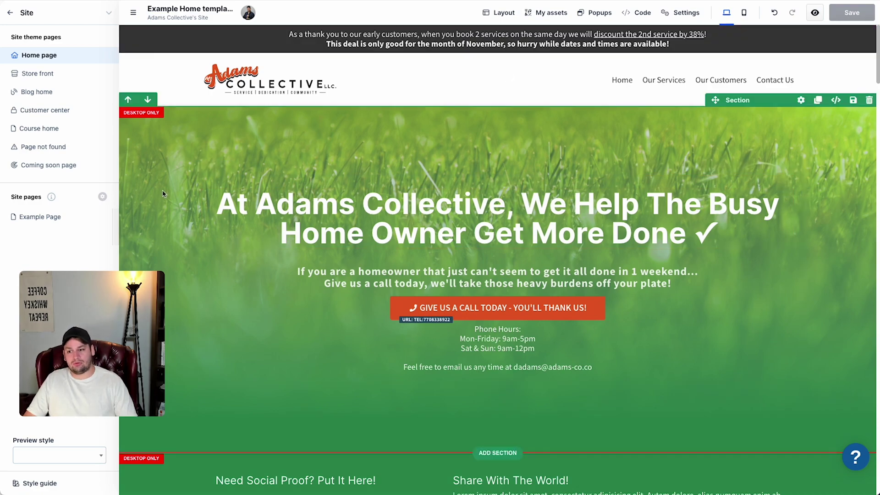
{"action": "mouse_move", "coordinate": [61, 313]}
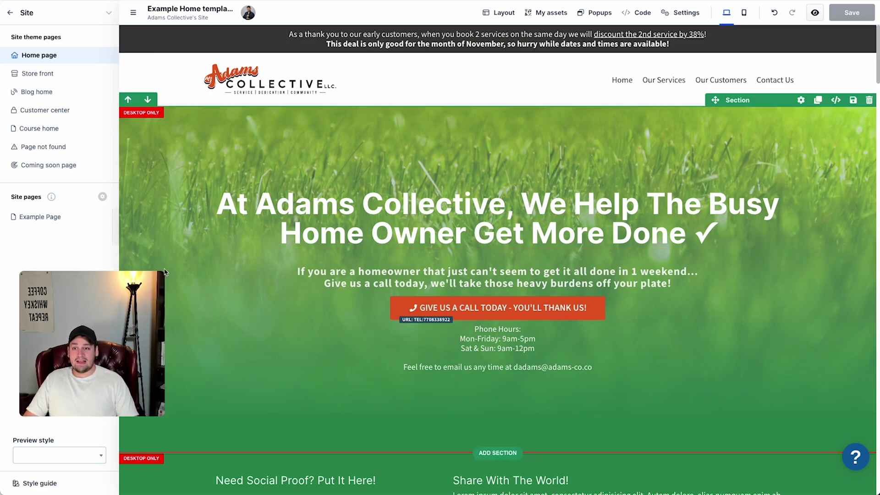
{"action": "key", "text": "super+Tab"}
{"action": "left_click_drag", "start_coordinate": [88, 334], "coordinate": [337, 232]}
{"action": "left_click", "coordinate": [53, 282]}
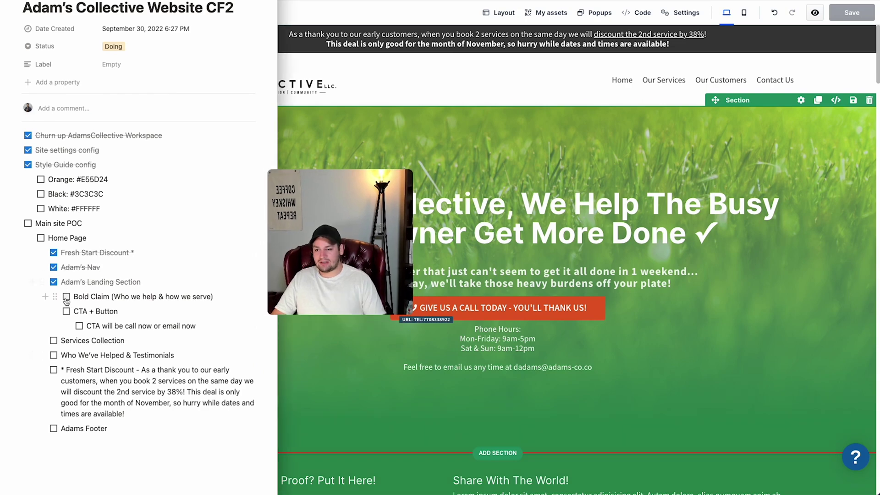
{"action": "left_click", "coordinate": [66, 297]}
{"action": "left_click", "coordinate": [66, 311]}
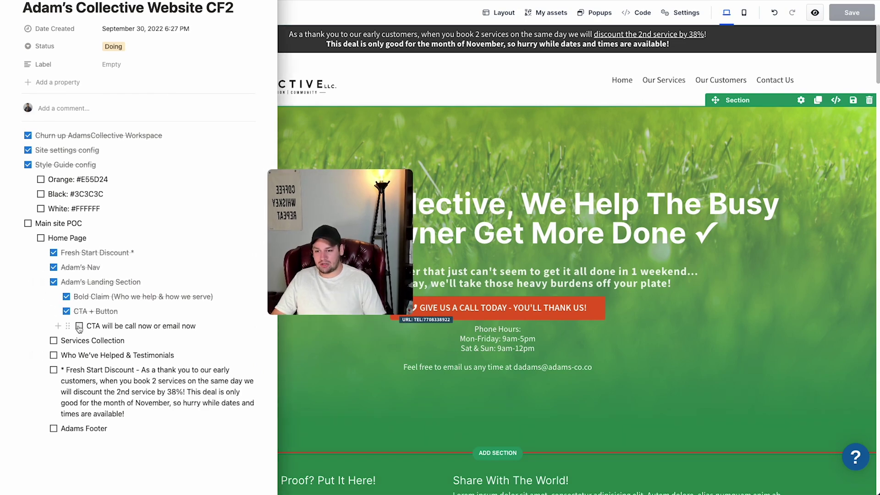
{"action": "left_click", "coordinate": [79, 326]}
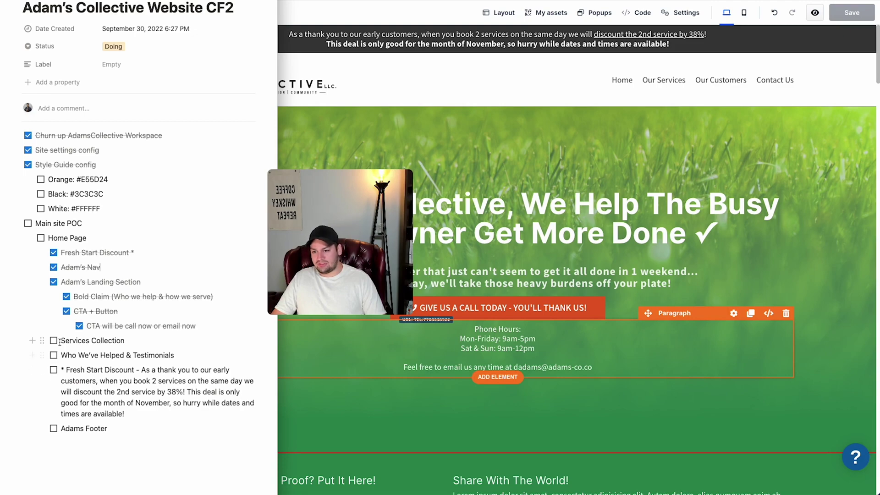
Return to the page editor and replace the social proof row below the hero with a blank three-column row
{"action": "left_click_drag", "start_coordinate": [324, 257], "coordinate": [76, 224]}
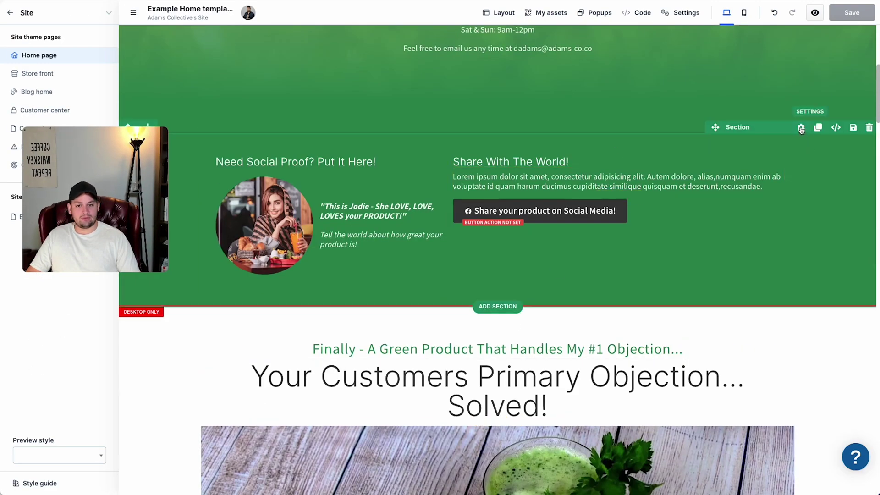
{"action": "left_click", "coordinate": [800, 128]}
{"action": "left_click", "coordinate": [653, 169]}
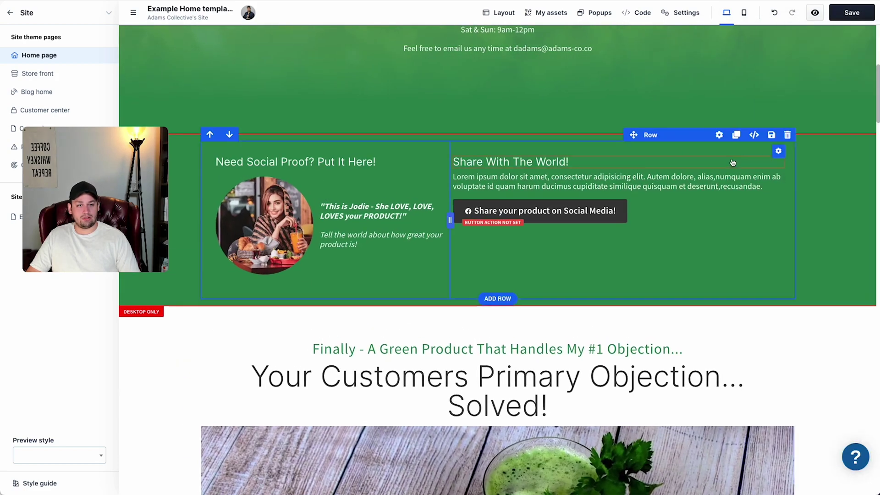
{"action": "left_click", "coordinate": [788, 136]}
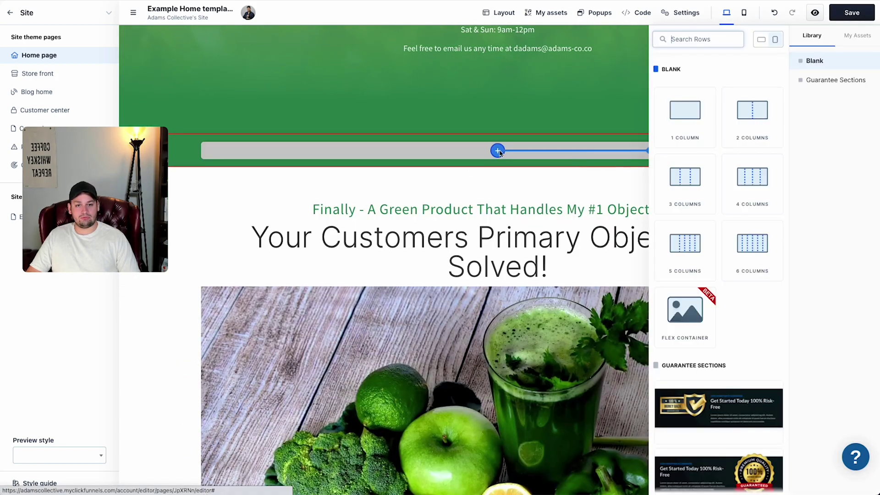
{"action": "left_click", "coordinate": [685, 183]}
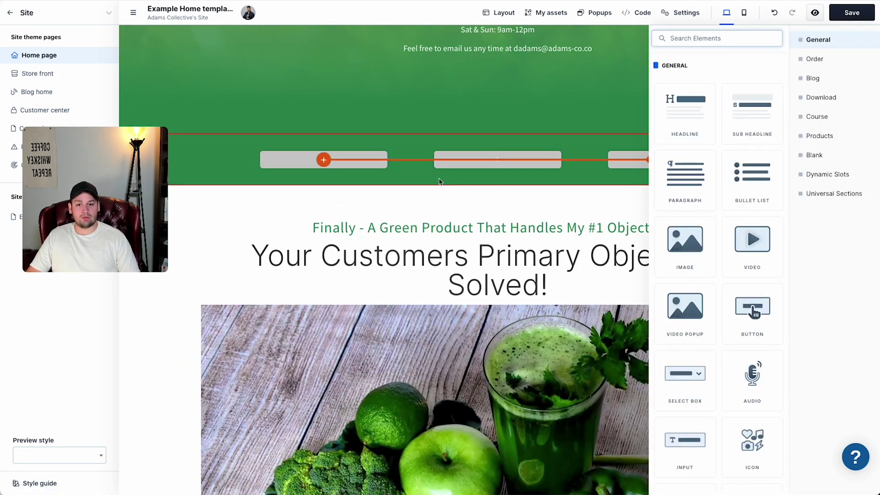
Add a blank one-column row to the section and place it above the three-column row
{"action": "left_click", "coordinate": [503, 178]}
{"action": "left_click", "coordinate": [684, 115]}
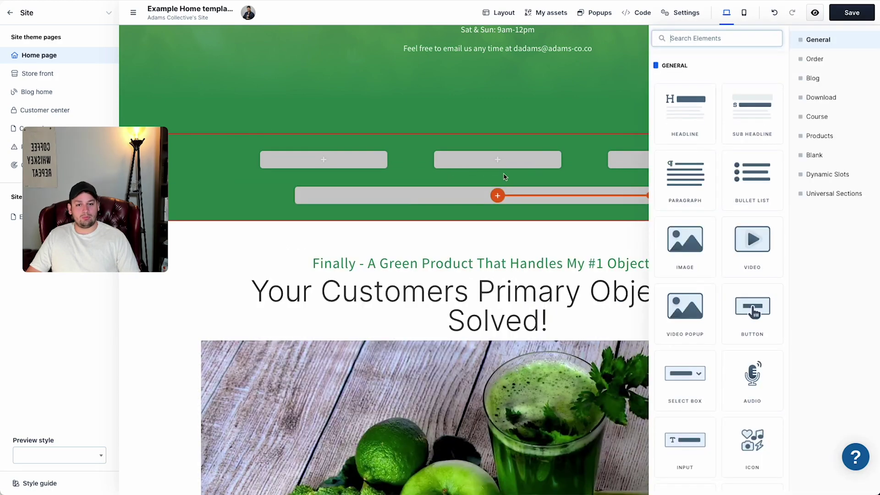
{"action": "left_click", "coordinate": [239, 172]}
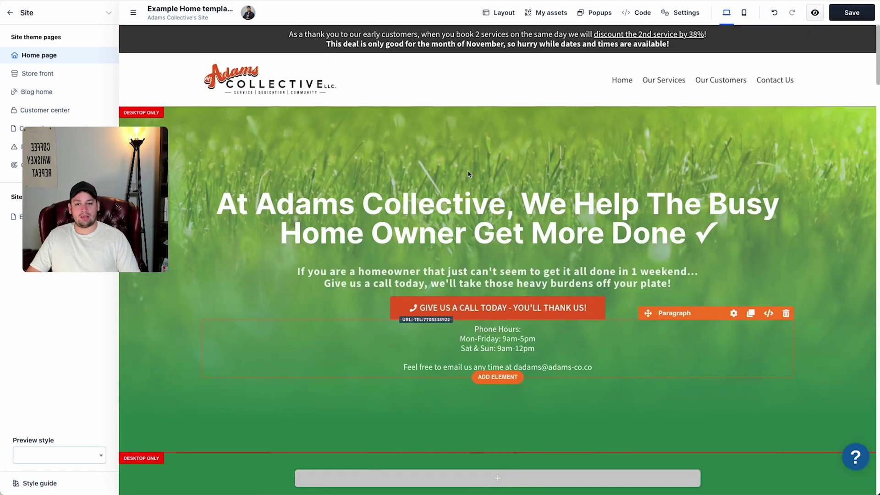
Copy the hero headline into the one-column row above the three columns and set its style to M
{"action": "scroll", "coordinate": [499, 113], "scroll_direction": "down", "scroll_amount": 3}
{"action": "left_click_drag", "start_coordinate": [500, 113], "coordinate": [440, 343]}
{"action": "left_click", "coordinate": [692, 268]}
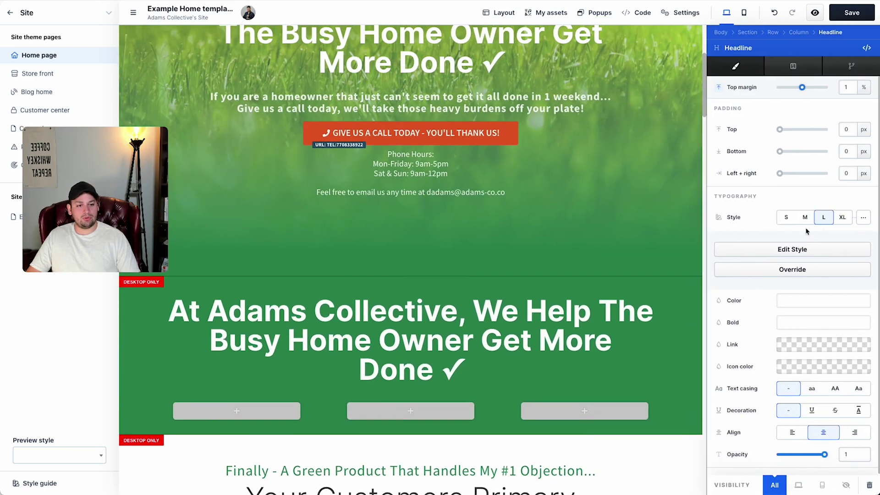
{"action": "left_click", "coordinate": [808, 222]}
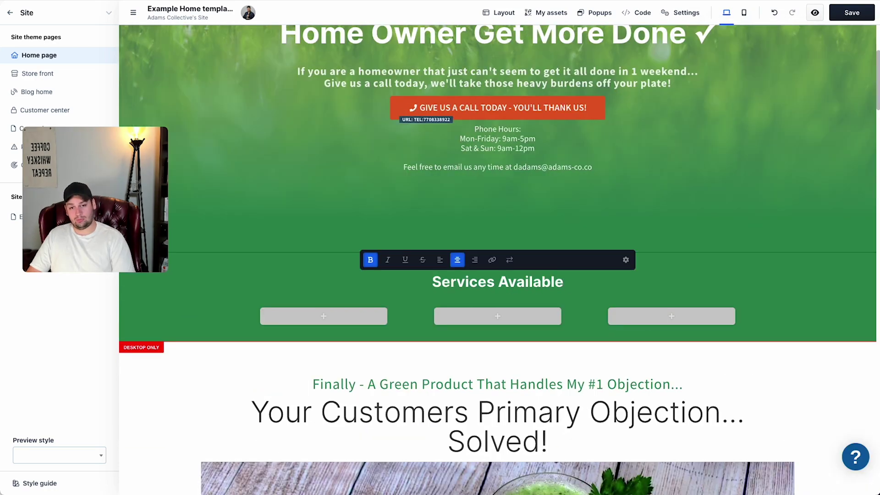
Change the copied headline's text to "Available Services:" and set its style to L
{"action": "key", "text": "ctrl+a"}
{"action": "type", "text": "A"}
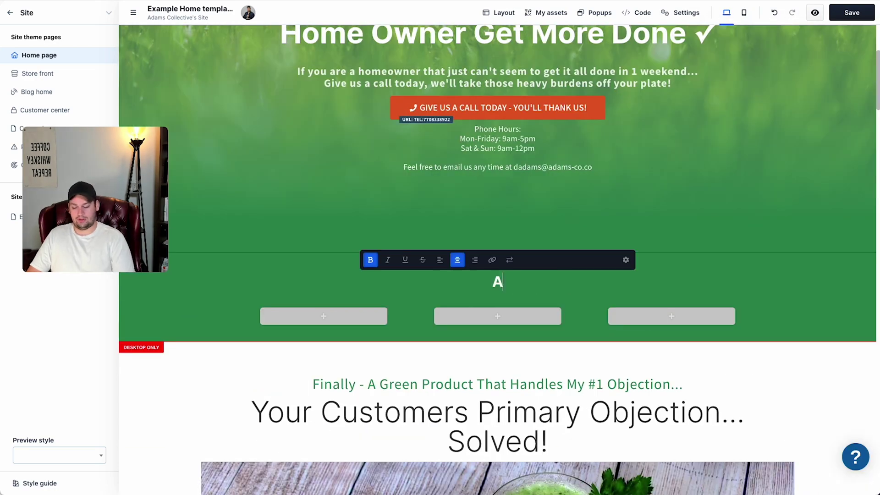
{"action": "type", "text": "vailable Services:"}
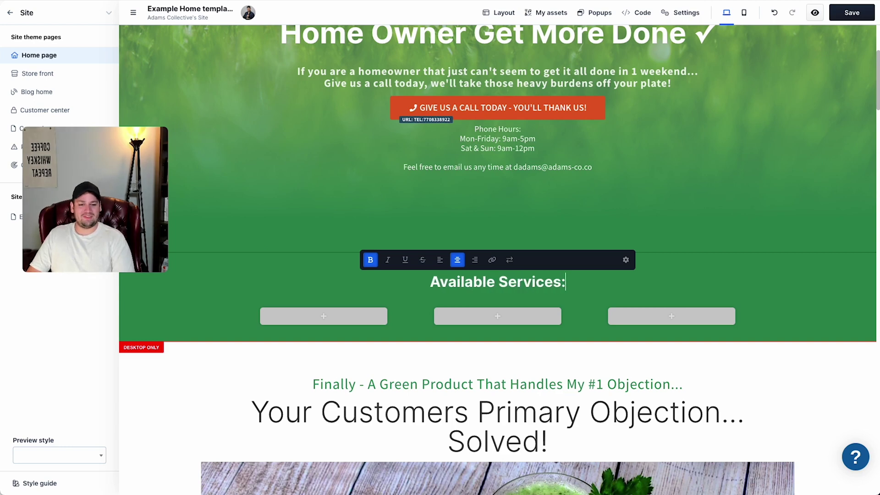
{"action": "key", "text": "ctrl+a"}
{"action": "left_click", "coordinate": [698, 303]}
{"action": "left_click", "coordinate": [691, 268]}
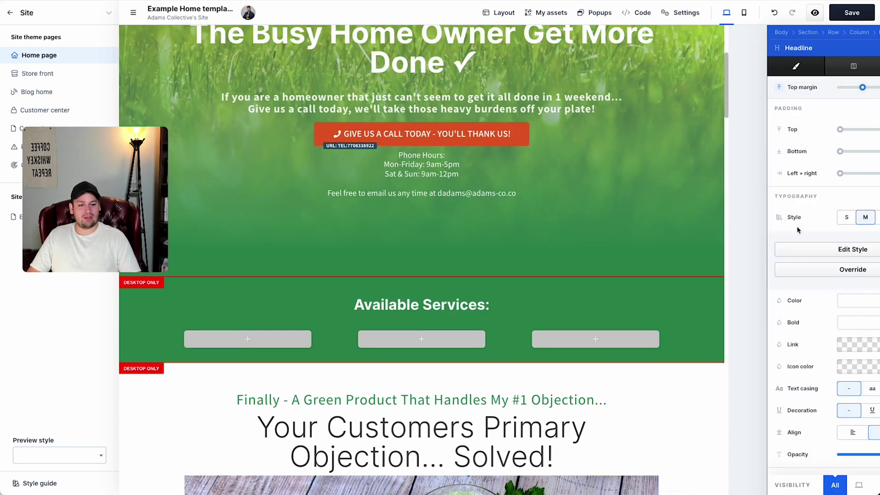
{"action": "left_click", "coordinate": [823, 216]}
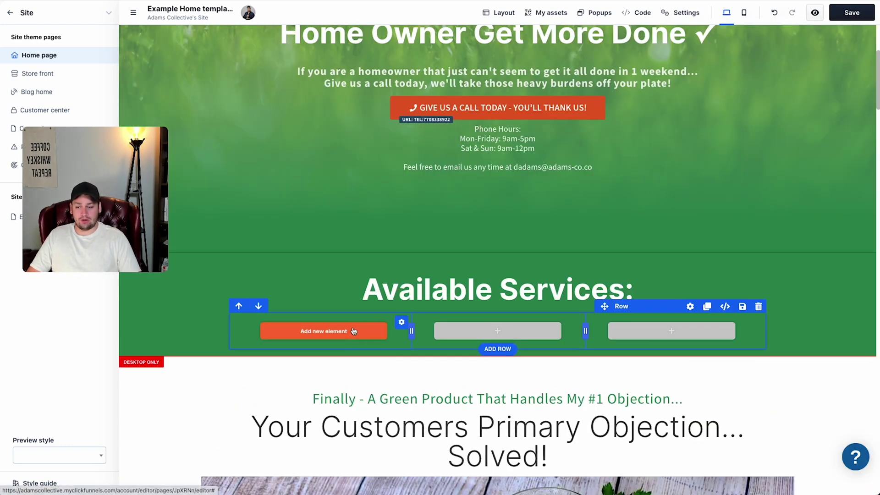
Set the services section's padding to 5% at the top, 6% at the bottom and 0% on the sides
{"action": "left_click", "coordinate": [798, 253]}
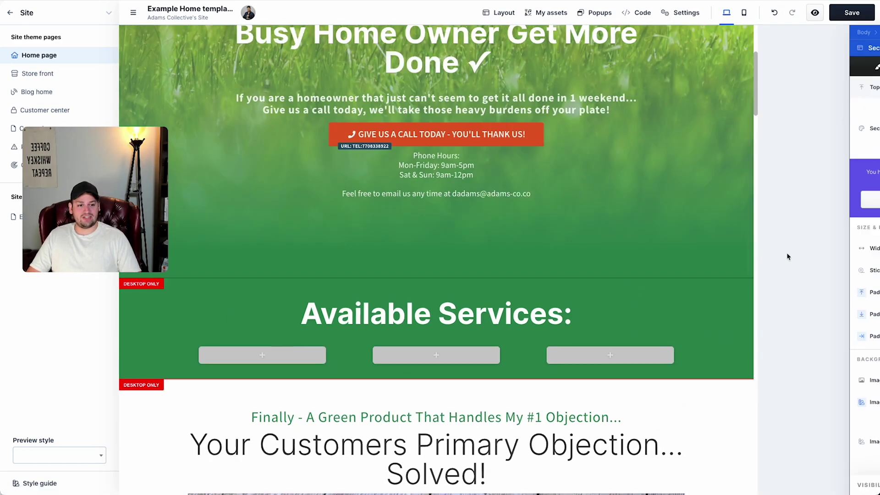
{"action": "type", "text": "5"}
{"action": "left_click", "coordinate": [845, 314]}
{"action": "type", "text": "5"}
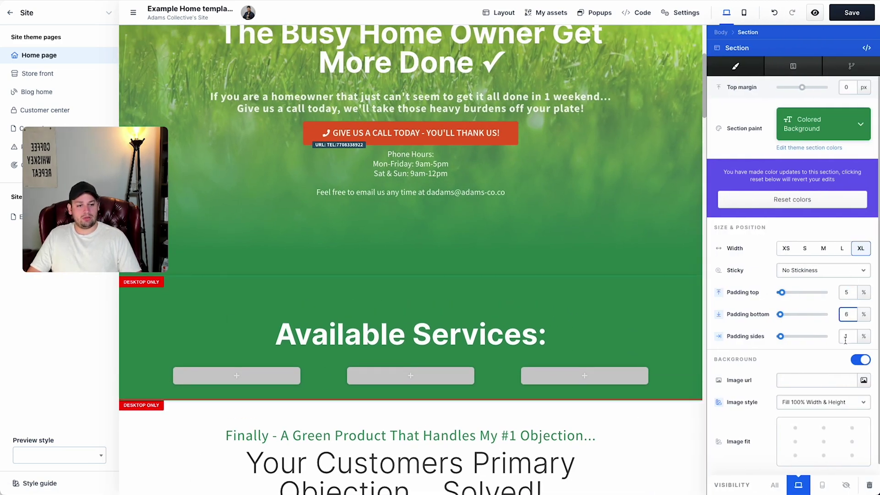
{"action": "left_click", "coordinate": [846, 338]}
{"action": "left_click", "coordinate": [570, 277]}
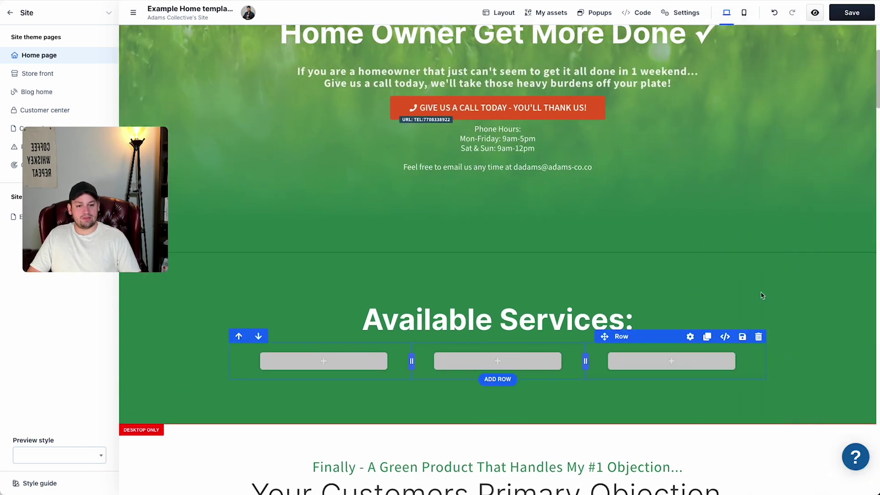
Set the heading row's width to 80% and switch its top, bottom and side padding units to percent
{"action": "left_click", "coordinate": [684, 308]}
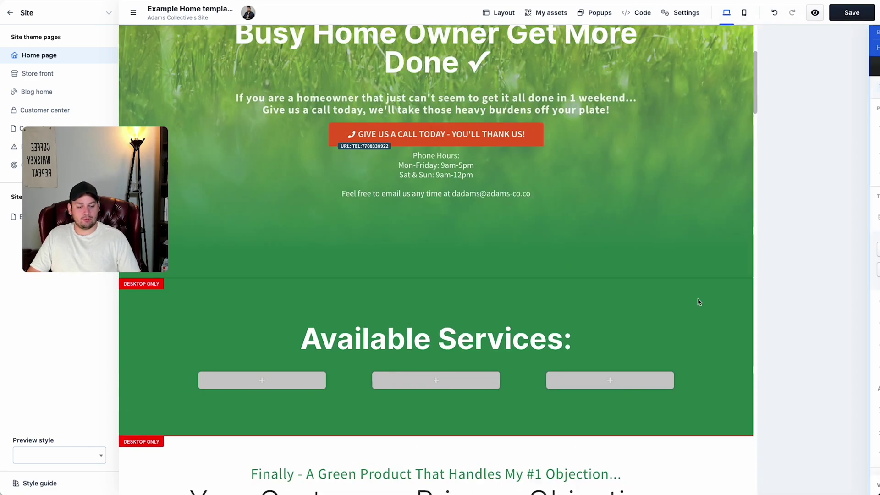
{"action": "left_click", "coordinate": [619, 222]}
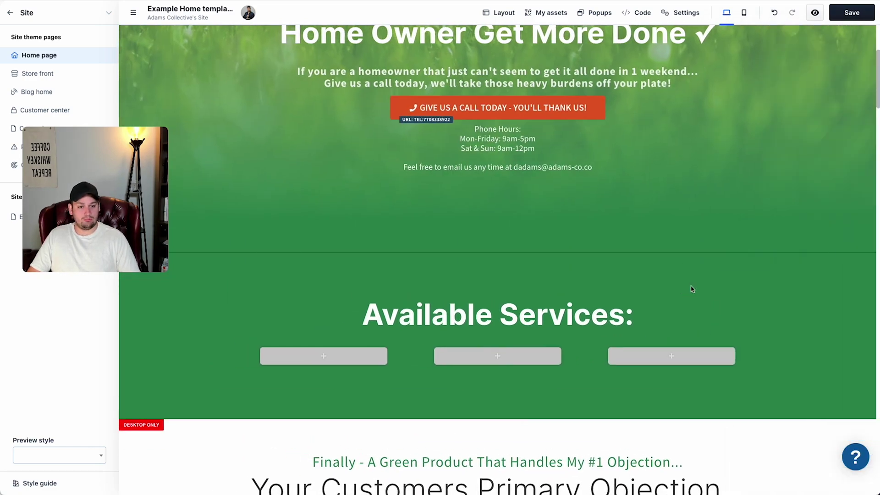
{"action": "left_click", "coordinate": [688, 291]}
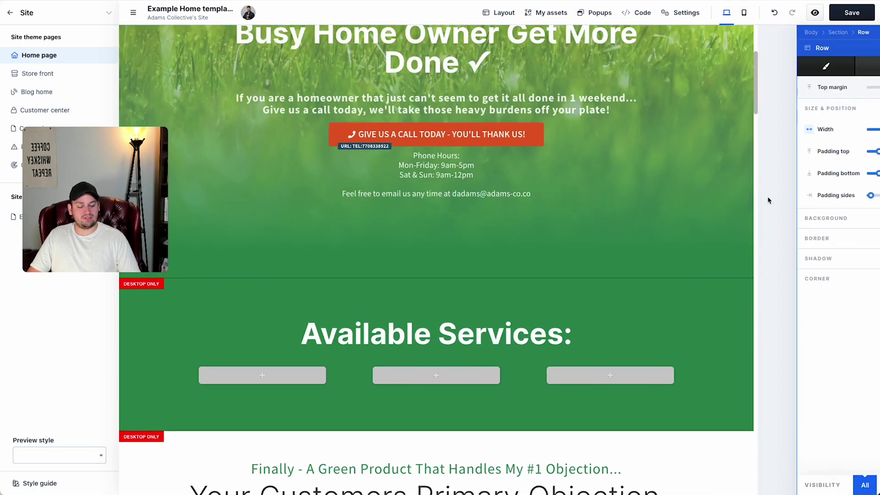
{"action": "left_click_drag", "start_coordinate": [800, 129], "coordinate": [855, 131]}
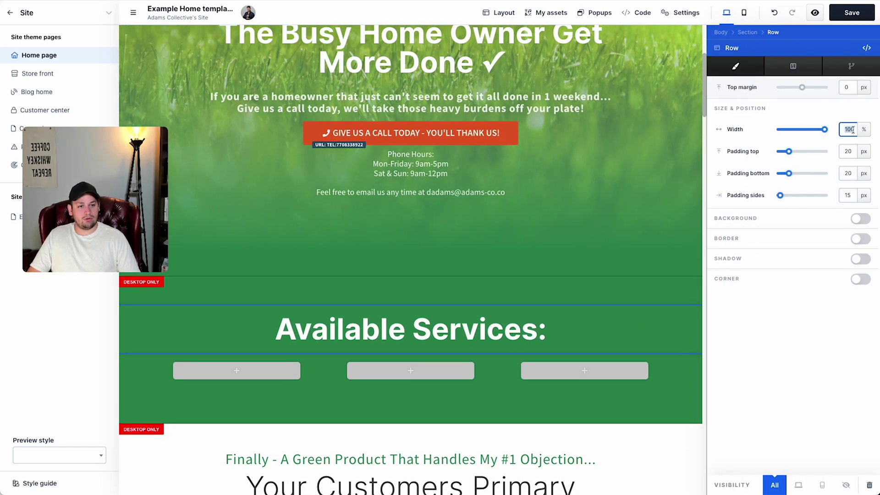
{"action": "left_click", "coordinate": [865, 151]}
{"action": "left_click", "coordinate": [866, 162]}
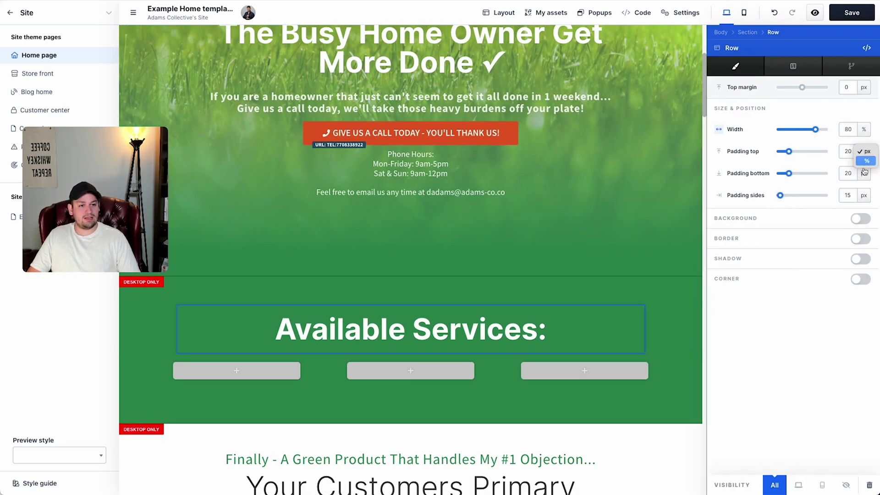
{"action": "left_click", "coordinate": [865, 173]}
{"action": "left_click", "coordinate": [866, 185]}
{"action": "left_click", "coordinate": [866, 196]}
{"action": "left_click", "coordinate": [867, 206]}
{"action": "left_click", "coordinate": [866, 206]}
Set the heading row's top and bottom padding to 1%, adjust its side padding, and check the section's padding settings
{"action": "left_click", "coordinate": [847, 152]}
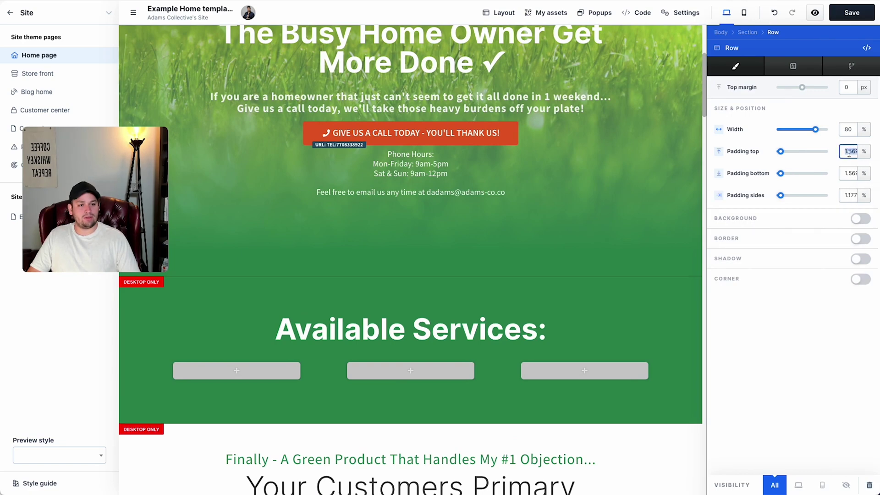
{"action": "key", "text": "Tab"}
{"action": "type", "text": "1"}
{"action": "left_click", "coordinate": [851, 193]}
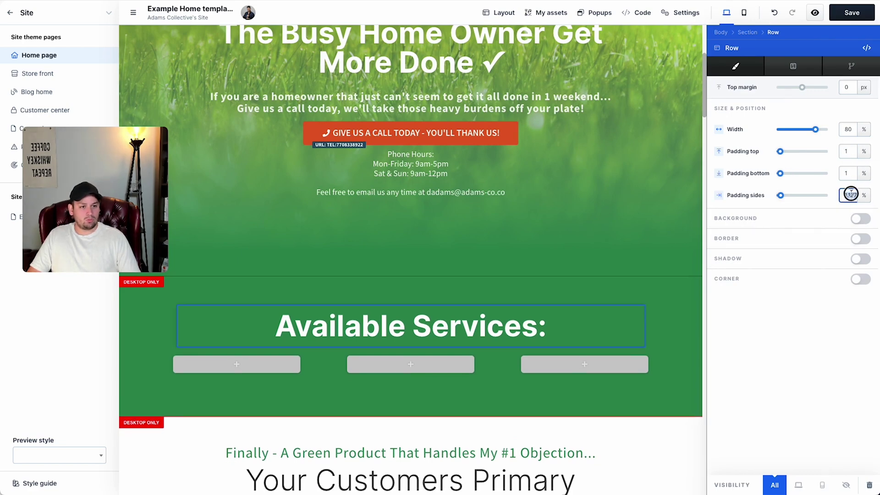
{"action": "left_click", "coordinate": [554, 235]}
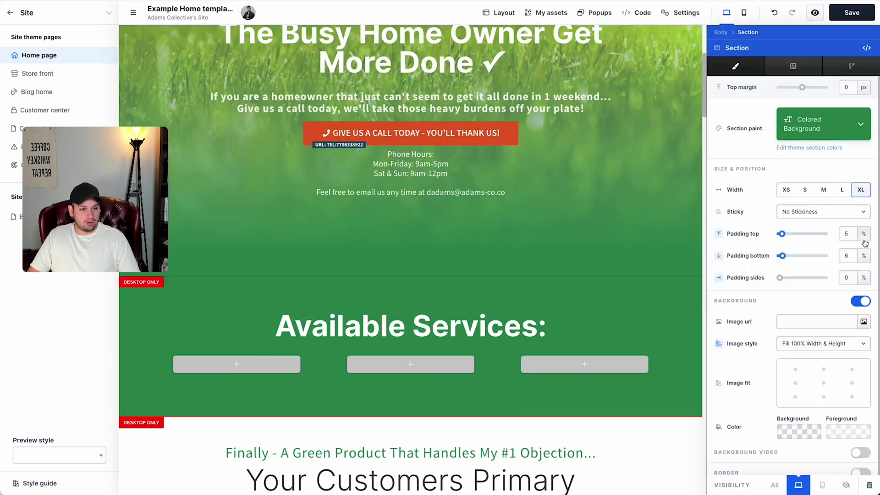
{"action": "left_click", "coordinate": [589, 307]}
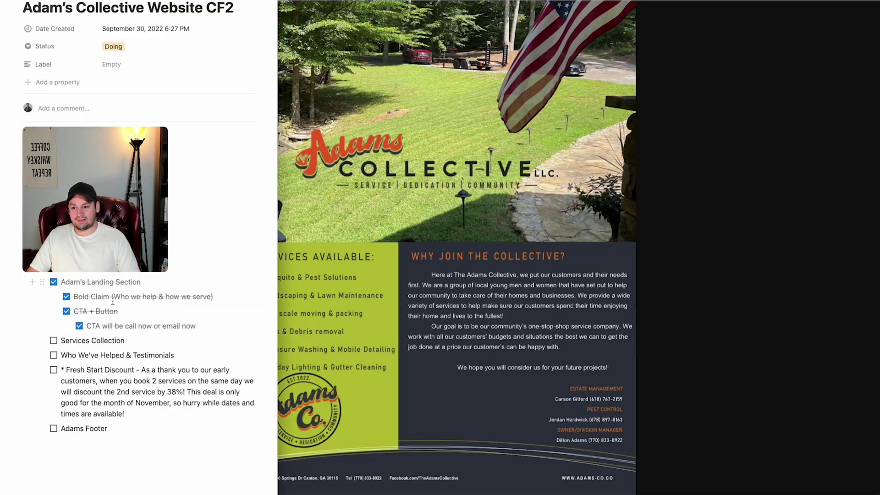
Switch to the website checklist and add Pest Services and Landscaping / Lawn Maintenance as sub-items of Services Collection
{"action": "key", "text": "Return"}
{"action": "key", "text": "Tab"}
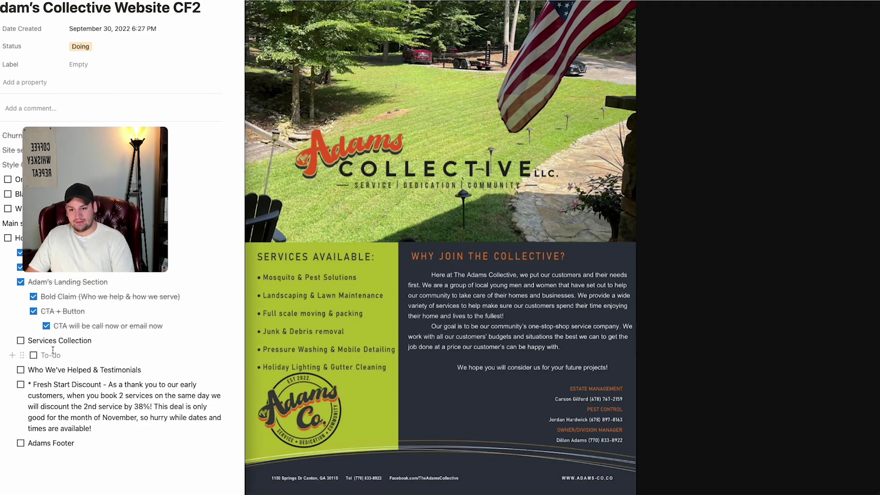
{"action": "type", "text": "Pest Services"}
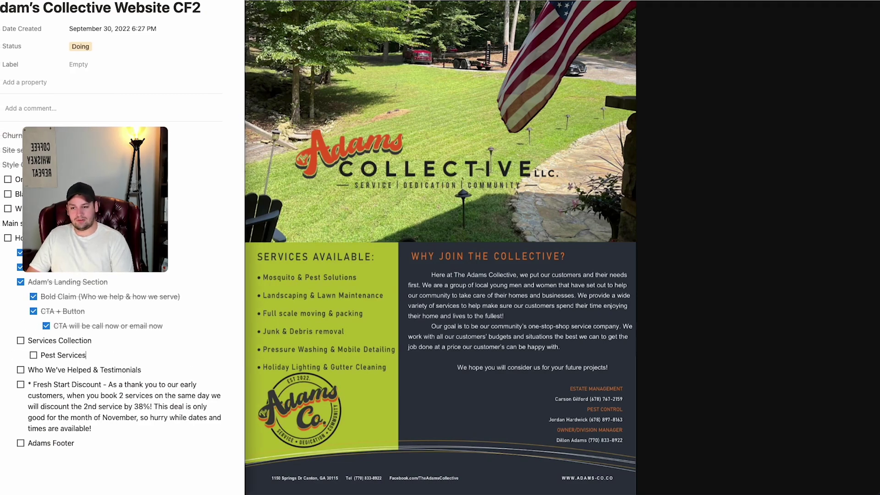
{"action": "key", "text": "Return"}
{"action": "type", "text": "Landscaping / Lawn Maintenance"}
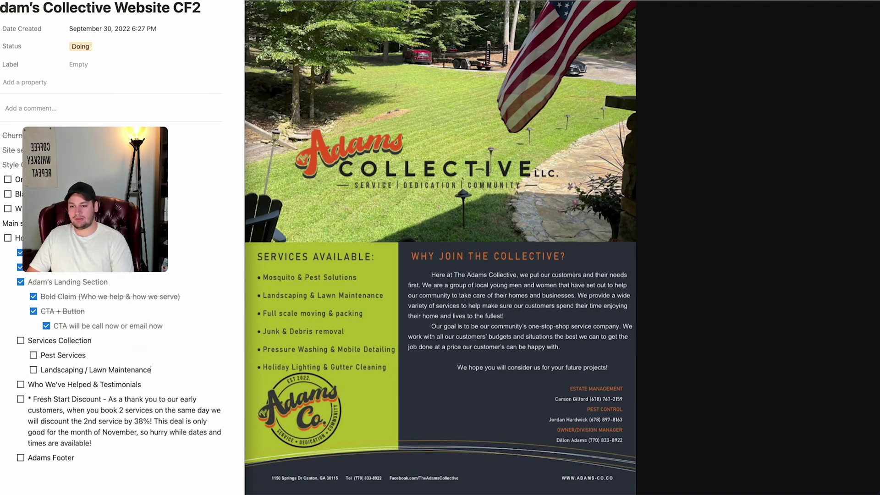
Add sub-items Moving & Packing, Junk & Debris Removal, and Pressure Washing & Mobile Detailing, and begin the holiday lighting entry
{"action": "key", "text": "Return"}
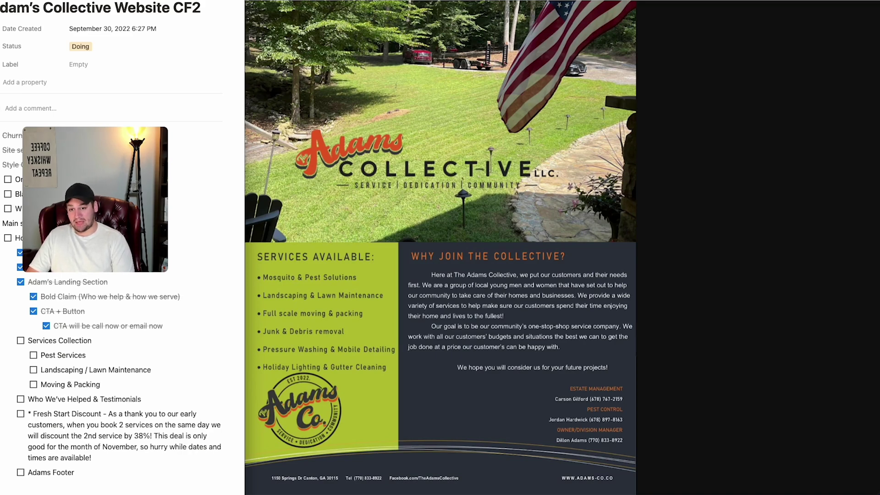
{"action": "key", "text": "Return"}
{"action": "type", "text": "Junk &"}
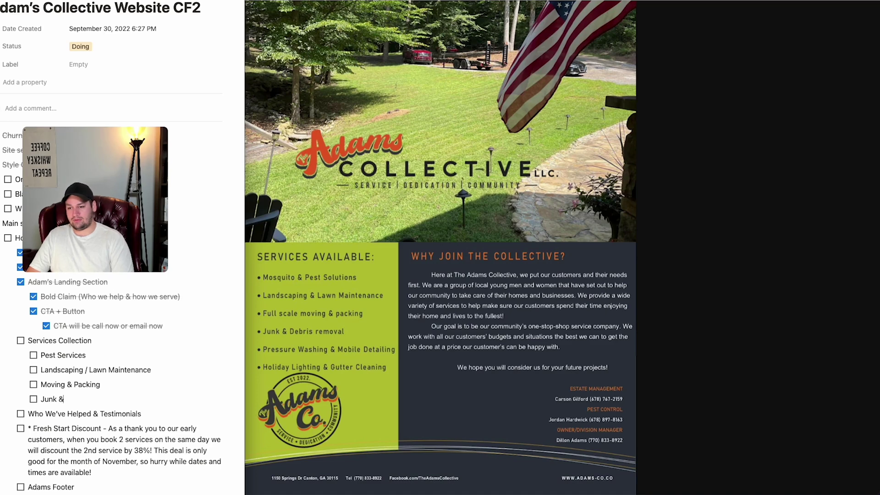
{"action": "type", "text": " Debris Remov"}
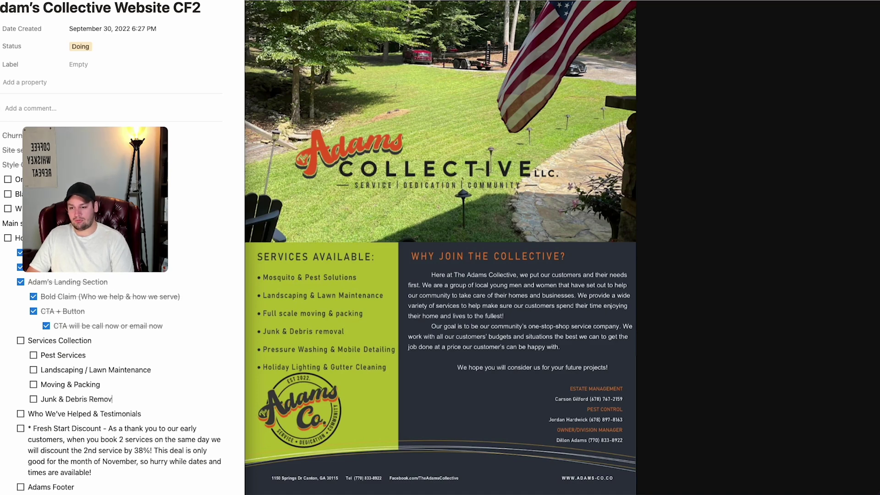
{"action": "type", "text": "al"}
{"action": "key", "text": "Return"}
{"action": "type", "text": "Pressure Washing & Mobile"}
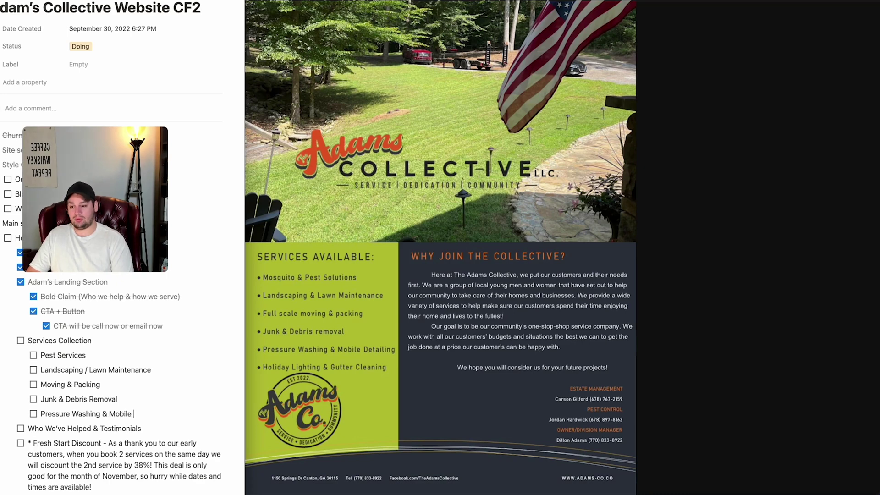
{"action": "type", "text": " Detailing"}
{"action": "key", "text": "Return"}
{"action": "type", "text": "H"}
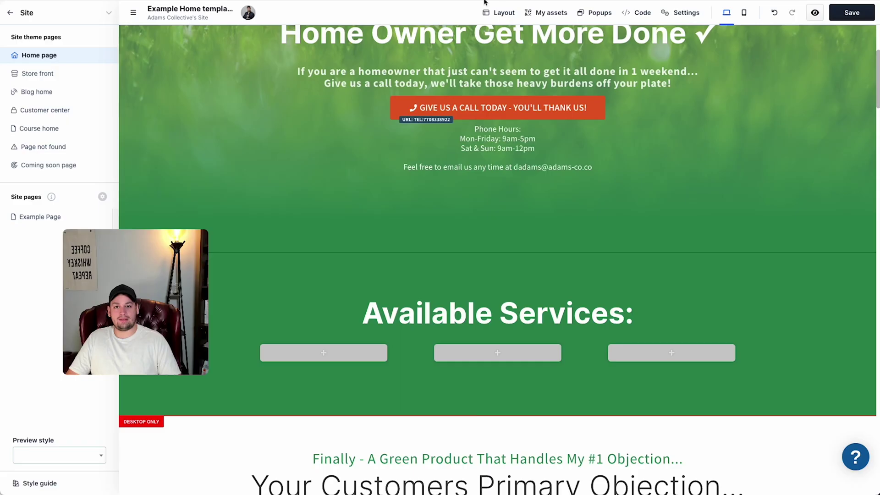
Return to the page editor and add an image element to the first column under the Available Services heading
{"action": "left_click", "coordinate": [225, 377]}
{"action": "key", "text": "Escape"}
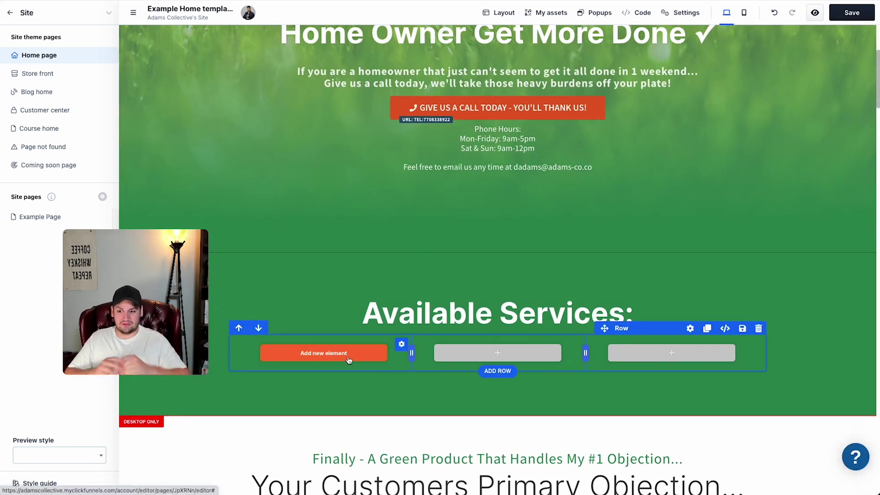
{"action": "left_click", "coordinate": [348, 360]}
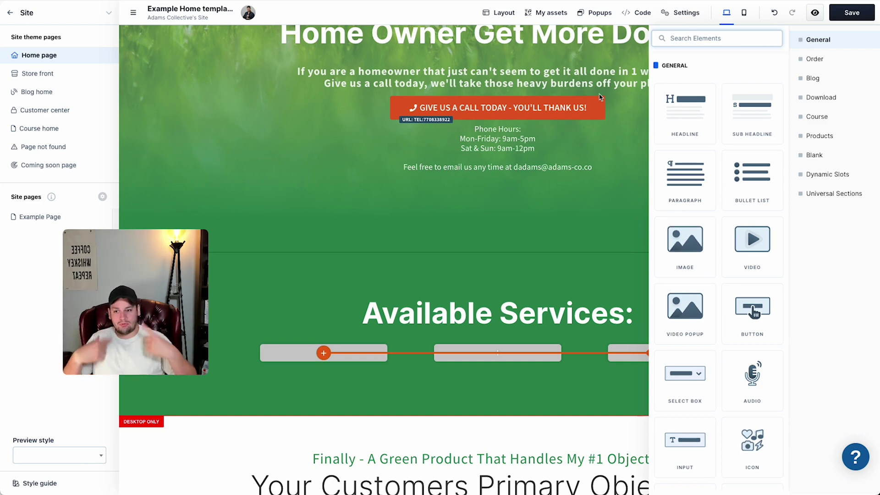
{"action": "left_click", "coordinate": [684, 253]}
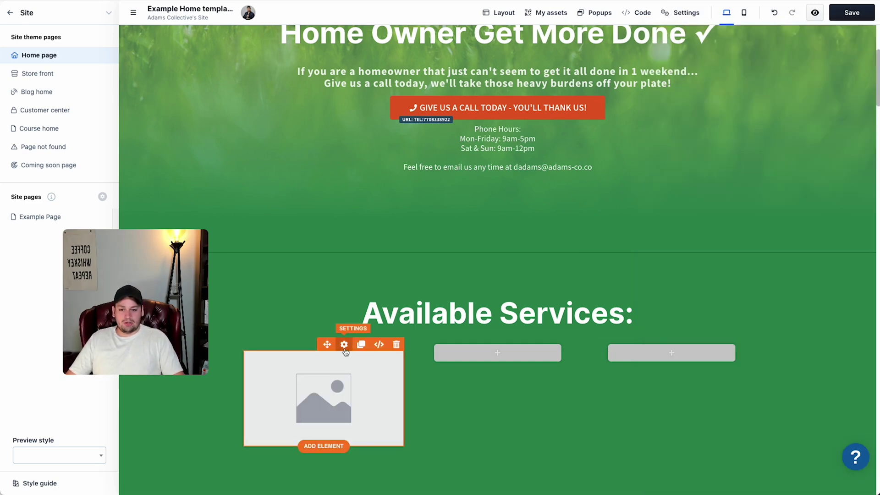
Duplicate the image element into the second and third columns and delete the extra copies from the first column
{"action": "left_click", "coordinate": [361, 344]}
{"action": "left_click_drag", "start_coordinate": [327, 345], "coordinate": [660, 362]}
{"action": "scroll", "coordinate": [385, 462], "scroll_direction": "down", "scroll_amount": 4}
{"action": "left_click", "coordinate": [395, 255]}
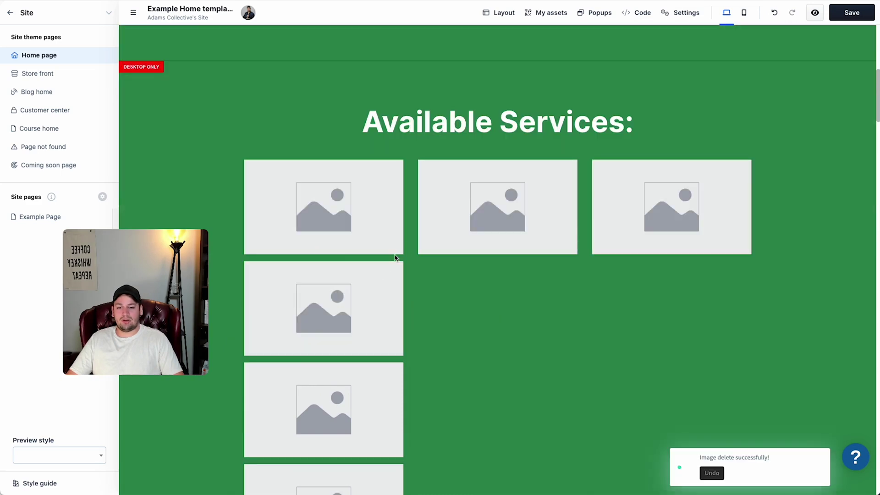
{"action": "left_click", "coordinate": [395, 256]}
{"action": "left_click", "coordinate": [395, 255]}
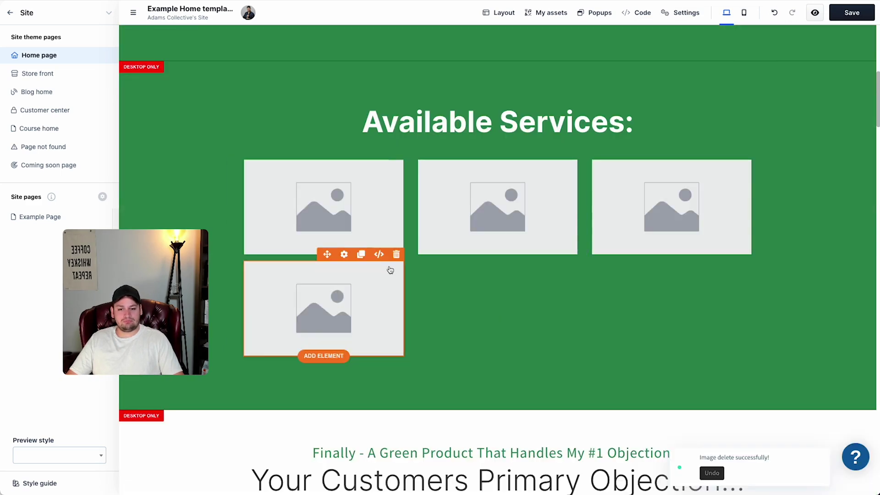
{"action": "left_click", "coordinate": [395, 255]}
Add a sub headline in style L and a paragraph below the image in the first column
{"action": "left_click", "coordinate": [313, 255]}
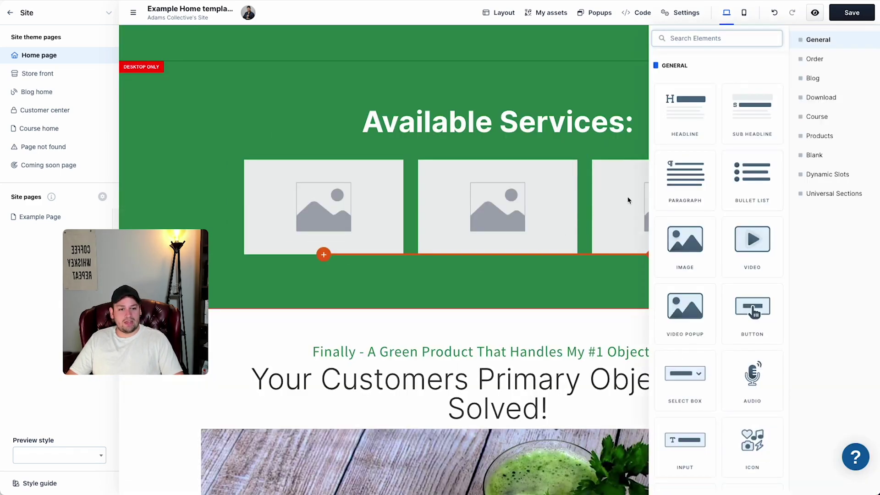
{"action": "left_click", "coordinate": [752, 112]}
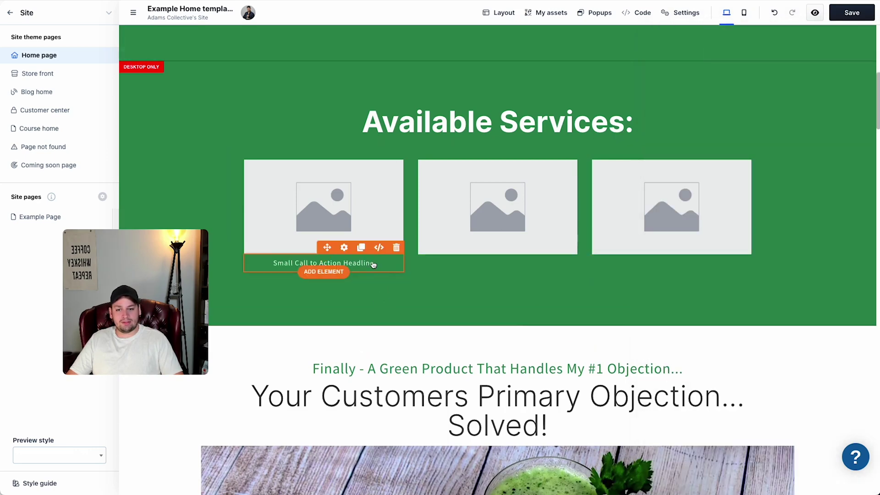
{"action": "left_click", "coordinate": [373, 265]}
{"action": "left_click", "coordinate": [826, 217]}
{"action": "left_click", "coordinate": [345, 298]}
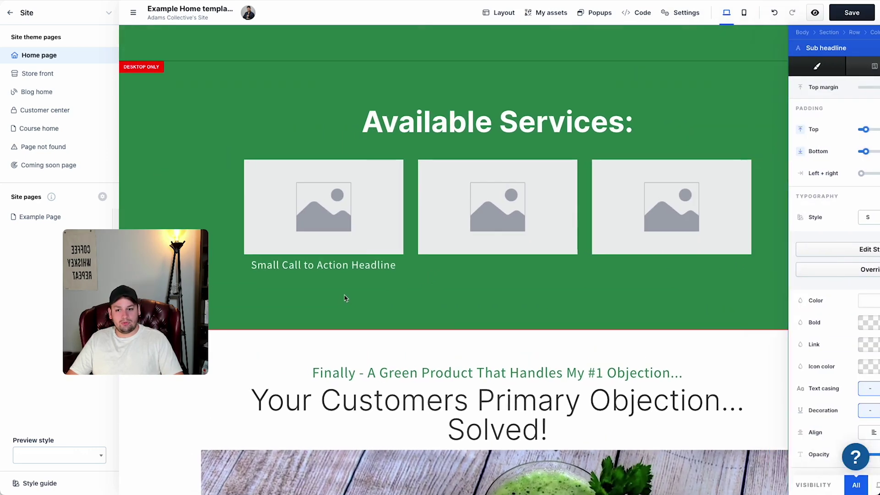
{"action": "left_click", "coordinate": [323, 274]}
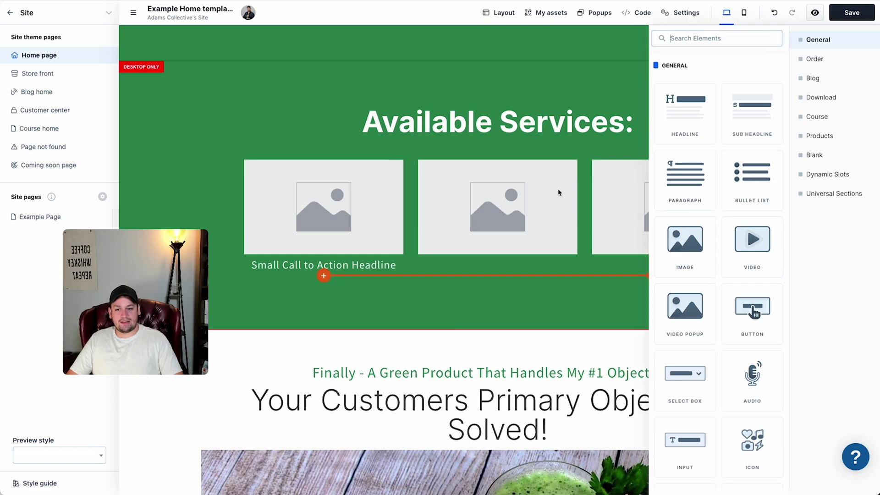
{"action": "left_click", "coordinate": [677, 209]}
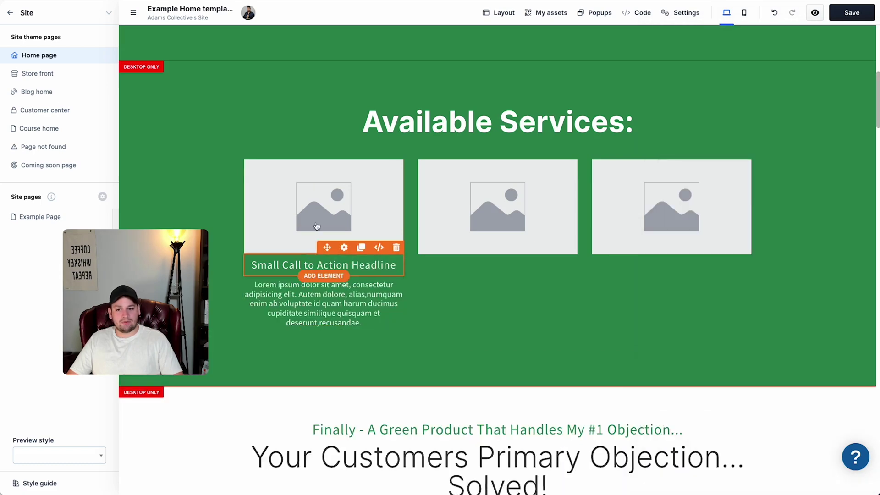
Examine the three-column testimonial layout further down the page as a reference for the service columns
{"action": "left_click", "coordinate": [405, 159]}
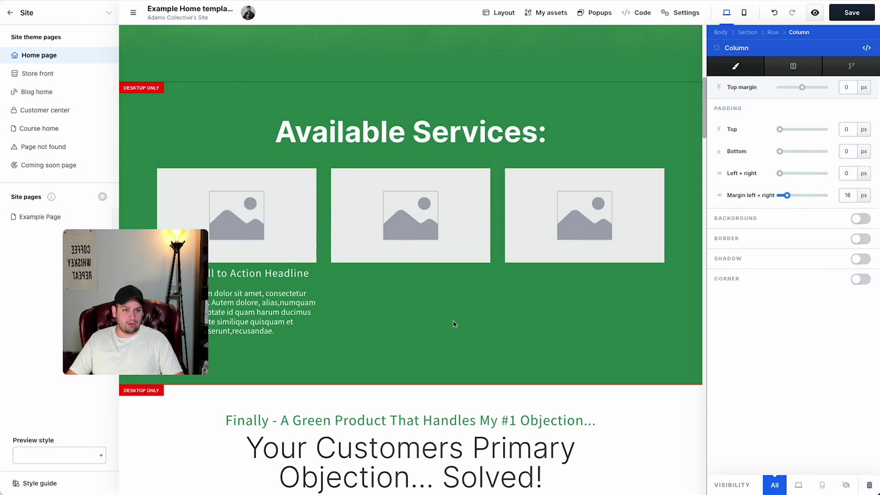
{"action": "left_click", "coordinate": [557, 360]}
{"action": "scroll", "coordinate": [558, 360], "scroll_direction": "down", "scroll_amount": 20}
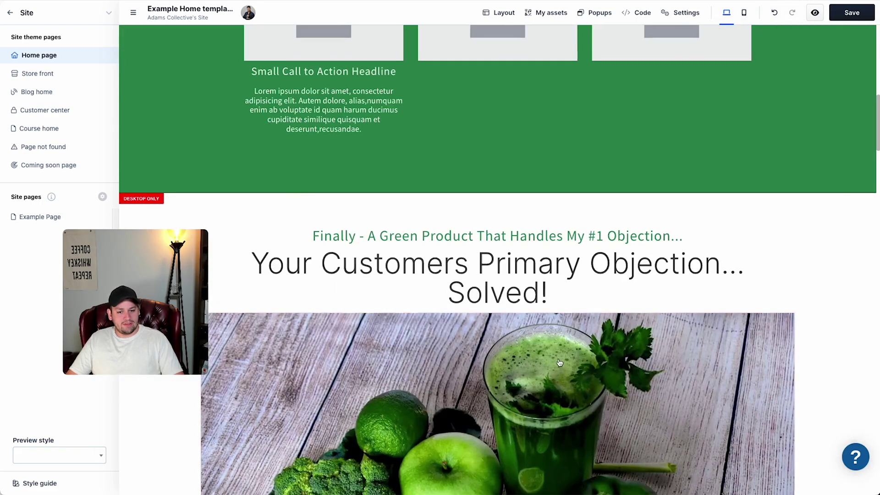
{"action": "scroll", "coordinate": [570, 358], "scroll_direction": "down", "scroll_amount": 7}
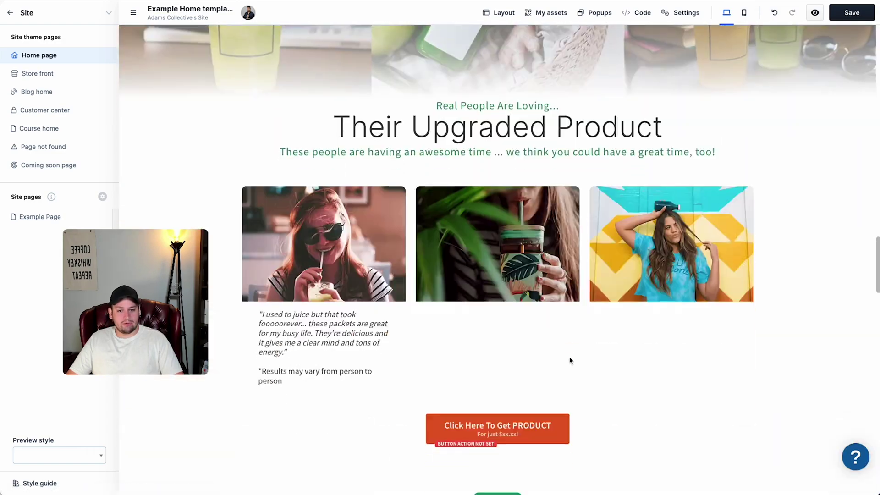
{"action": "scroll", "coordinate": [568, 358], "scroll_direction": "up", "scroll_amount": 3}
{"action": "scroll", "coordinate": [465, 326], "scroll_direction": "down", "scroll_amount": 2}
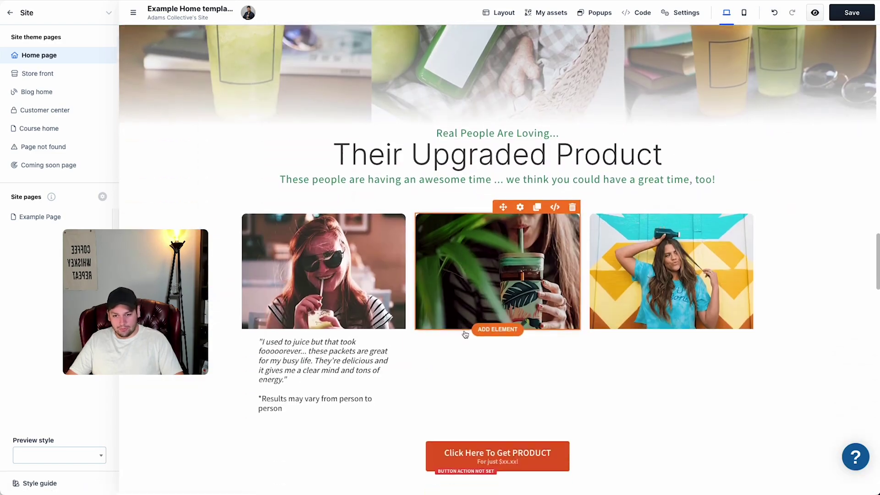
{"action": "scroll", "coordinate": [431, 257], "scroll_direction": "down", "scroll_amount": 10}
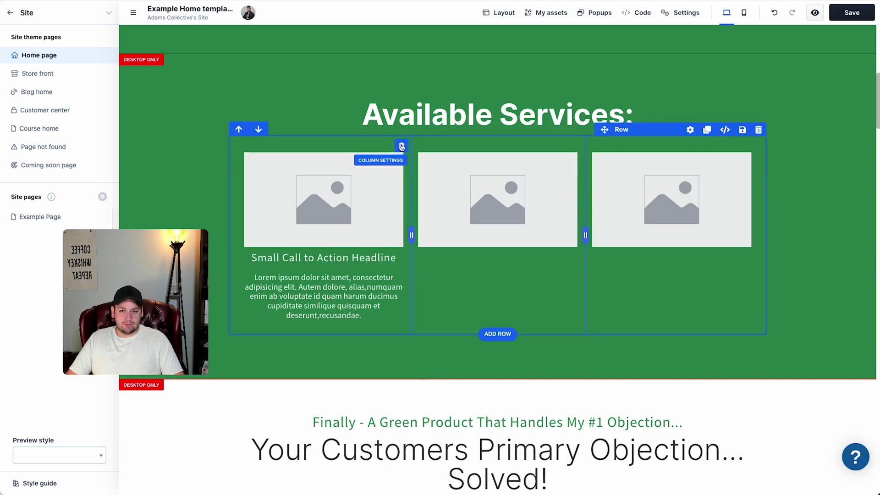
Set the first column's side margin to 0 and switch its padding and side-margin units to percent
{"action": "left_click", "coordinate": [401, 146]}
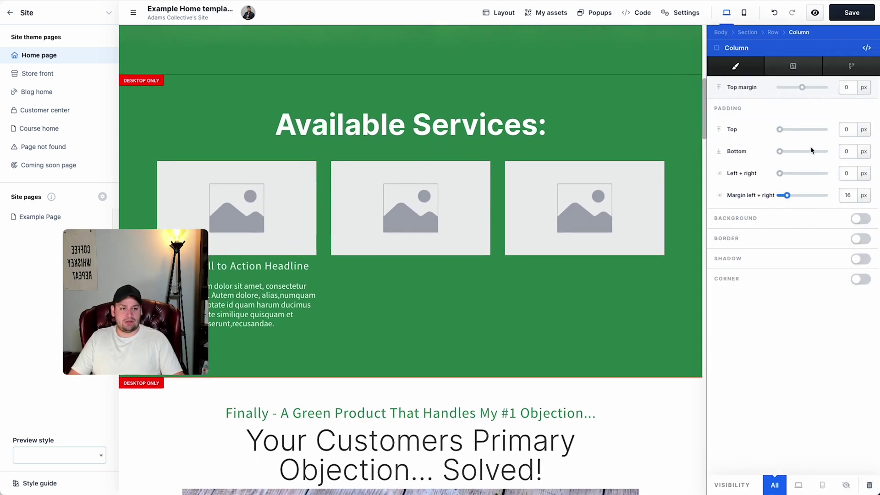
{"action": "left_click_drag", "start_coordinate": [787, 195], "coordinate": [766, 195]}
{"action": "left_click", "coordinate": [864, 130]}
{"action": "left_click", "coordinate": [865, 140]}
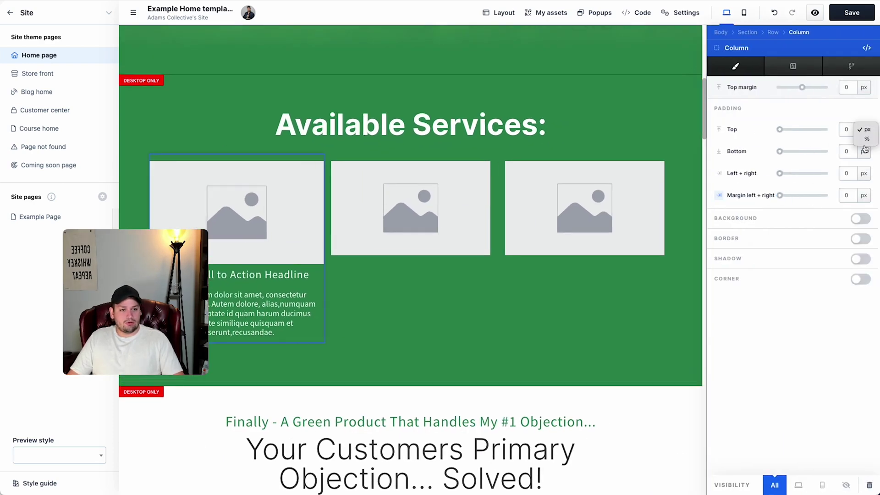
{"action": "left_click", "coordinate": [864, 152]}
{"action": "left_click", "coordinate": [864, 163]}
{"action": "left_click", "coordinate": [864, 173]}
{"action": "left_click", "coordinate": [866, 184]}
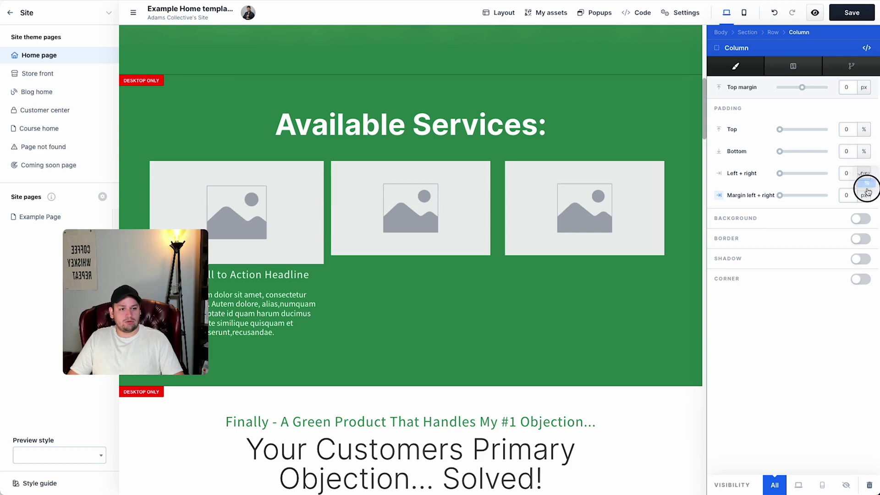
{"action": "left_click", "coordinate": [864, 195]}
{"action": "left_click", "coordinate": [866, 205]}
Set the first column's top padding to 3%, its side padding to 5% and its side margin to 3%
{"action": "left_click", "coordinate": [850, 130]}
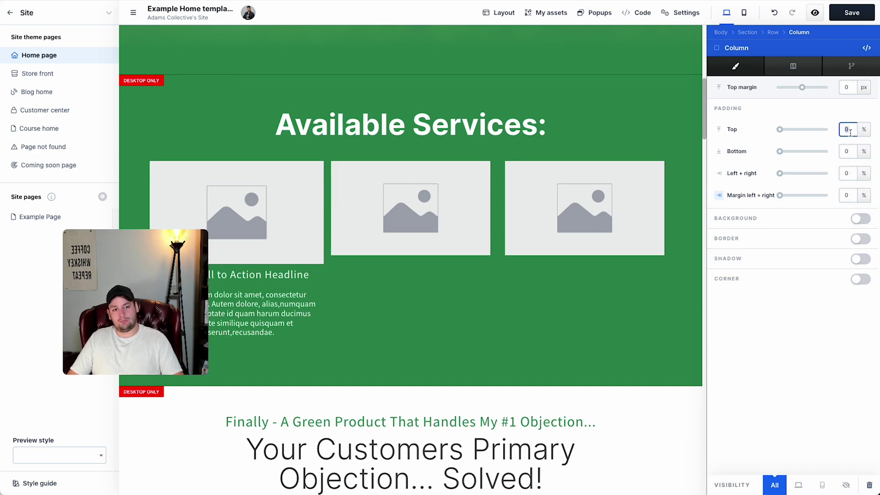
{"action": "left_click", "coordinate": [850, 153]}
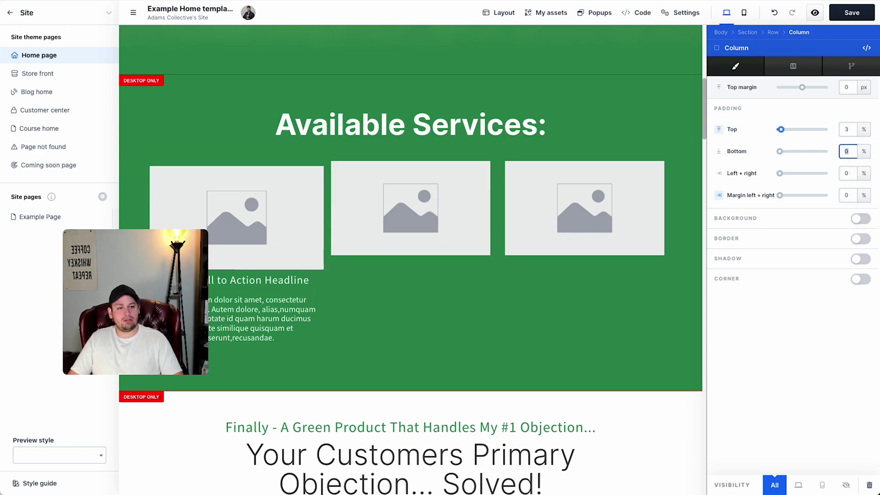
{"action": "left_click", "coordinate": [850, 172]}
{"action": "type", "text": "5"}
{"action": "left_click", "coordinate": [848, 191]}
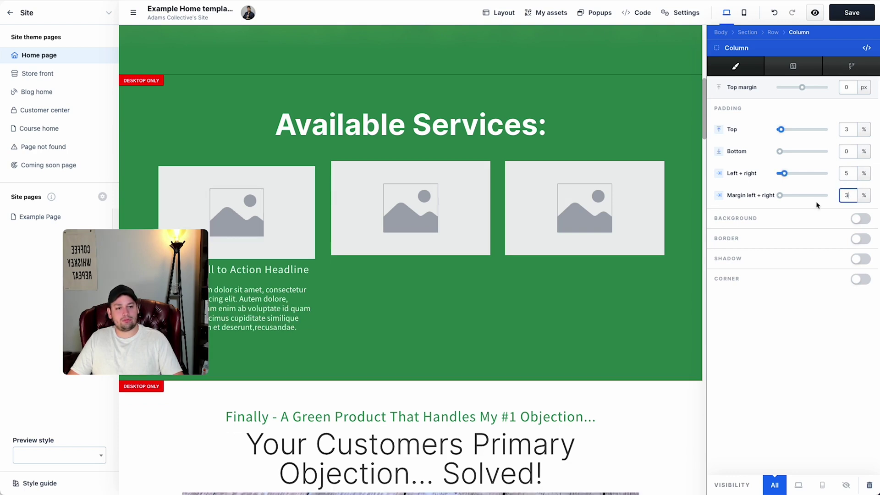
{"action": "type", "text": "3"}
Enable a white background on the first column and round its corners with corner style 2
{"action": "left_click", "coordinate": [860, 218]}
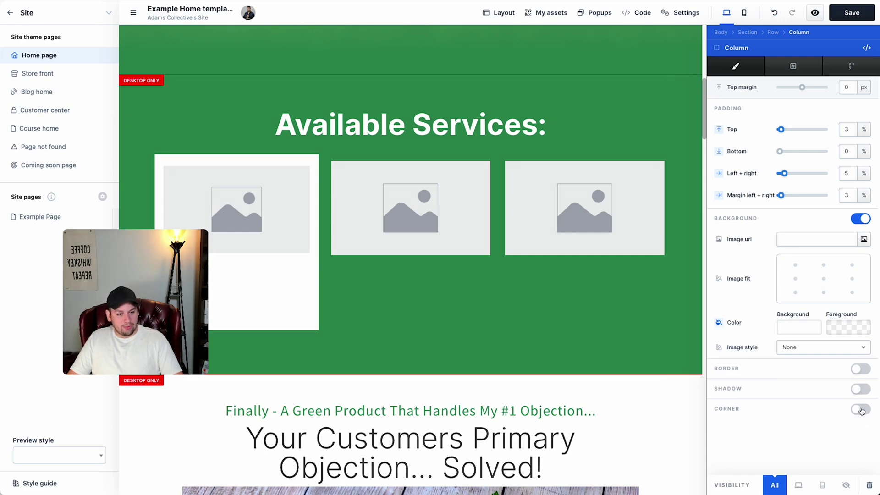
{"action": "left_click", "coordinate": [861, 409]}
{"action": "left_click", "coordinate": [790, 416]}
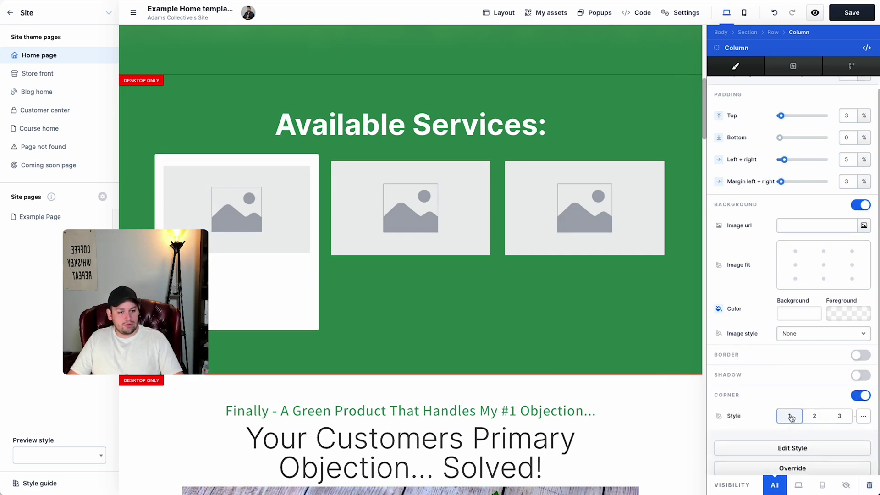
{"action": "left_click", "coordinate": [814, 417]}
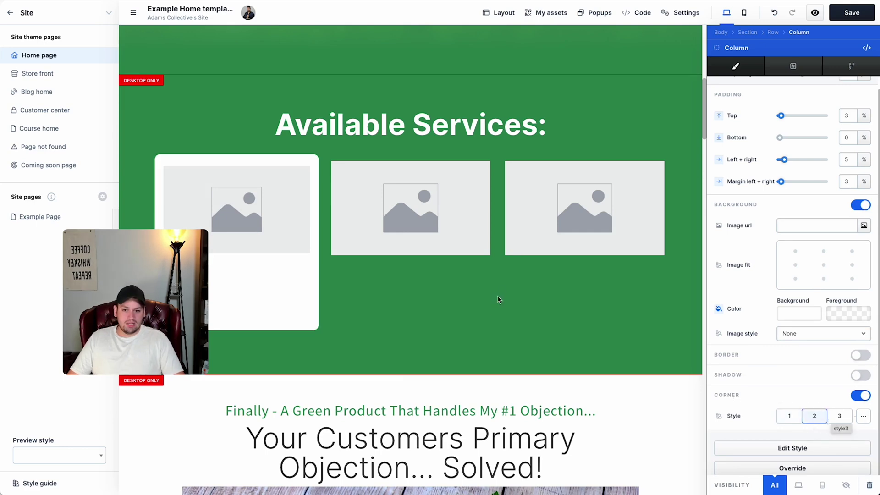
{"action": "left_click", "coordinate": [458, 304]}
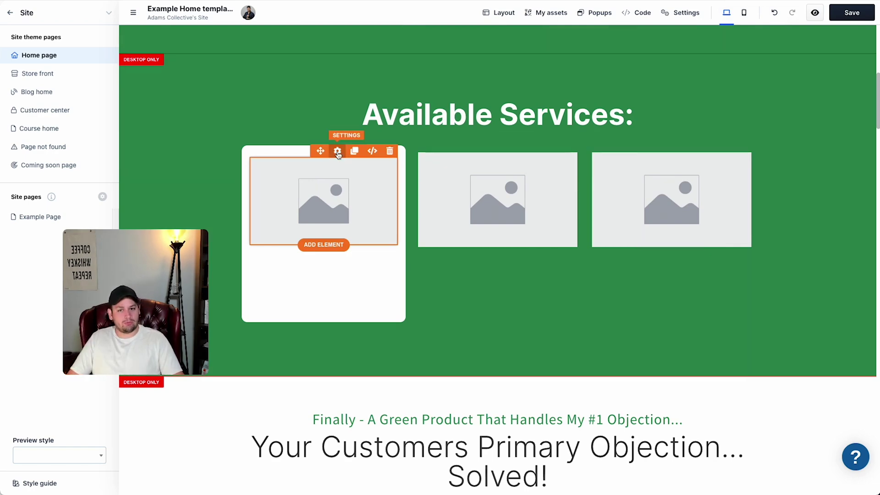
Set the first image's top margin to 0 px and its column's top padding, side padding and side margin to 0
{"action": "left_click", "coordinate": [338, 152]}
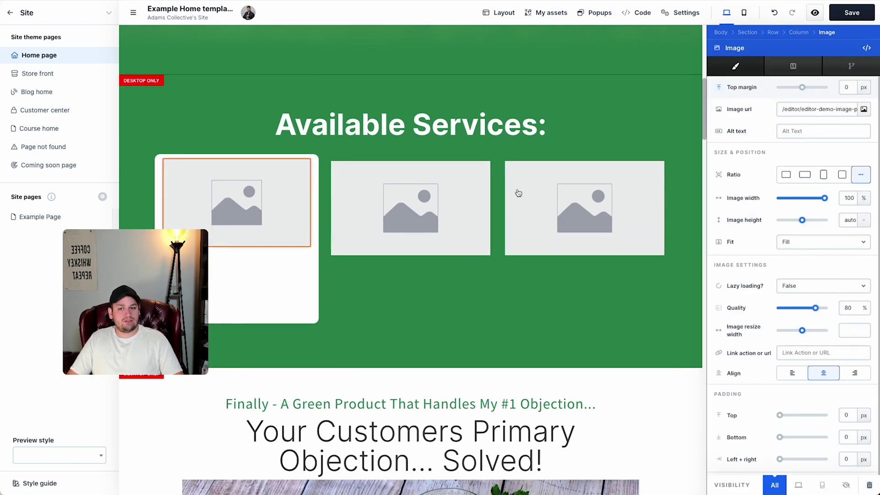
{"action": "left_click", "coordinate": [352, 162]}
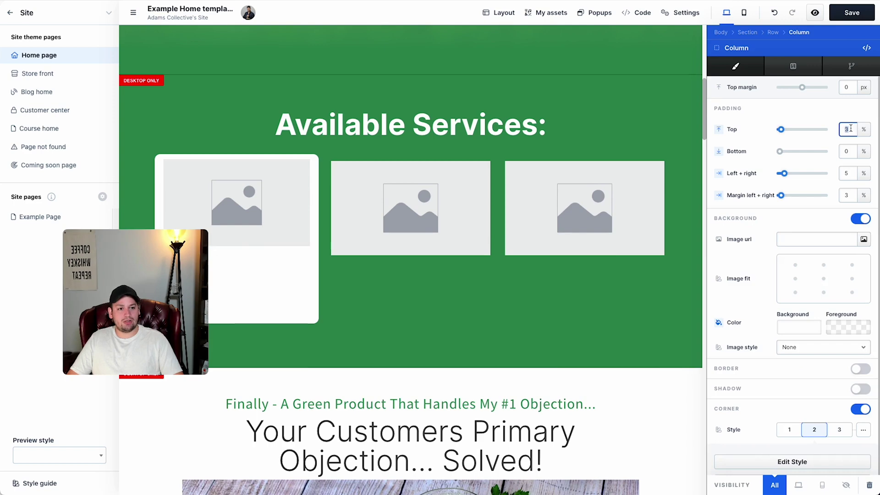
{"action": "type", "text": "0"}
{"action": "key", "text": "Escape"}
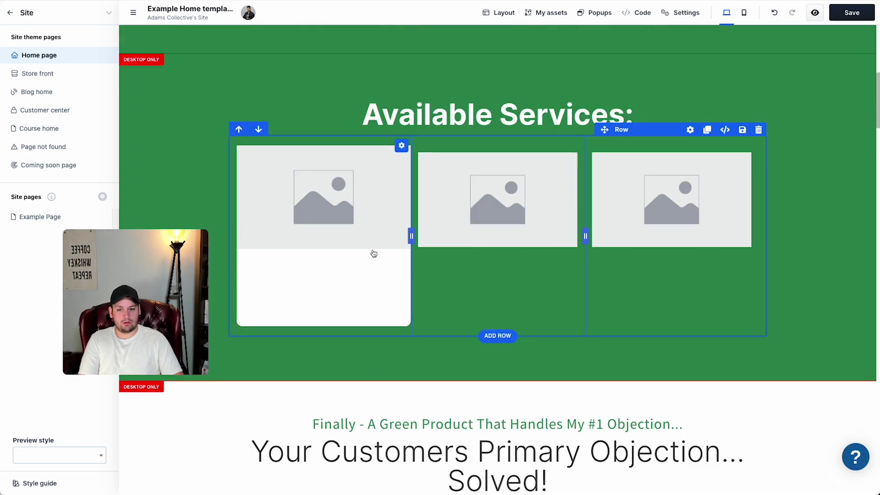
Round the first image's top corners to 12 px and set its bottom corners to 0 px using separate edges
{"action": "left_click", "coordinate": [362, 147]}
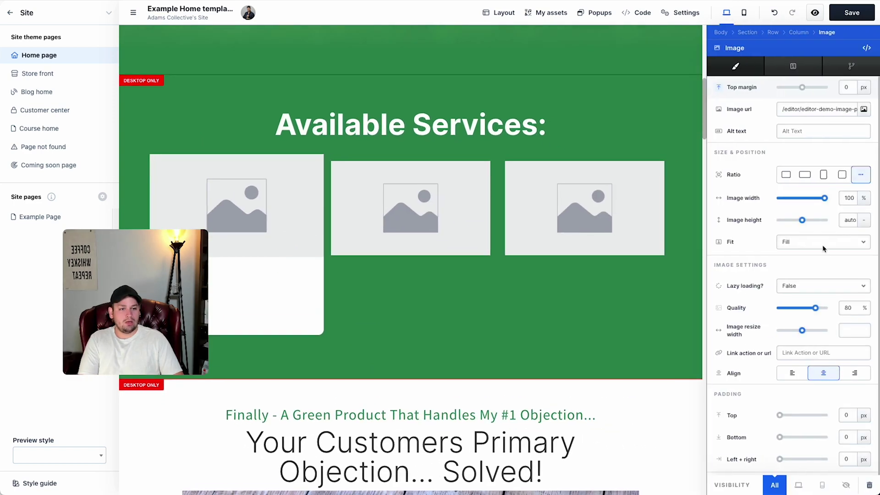
{"action": "scroll", "coordinate": [809, 298], "scroll_direction": "down", "scroll_amount": 2}
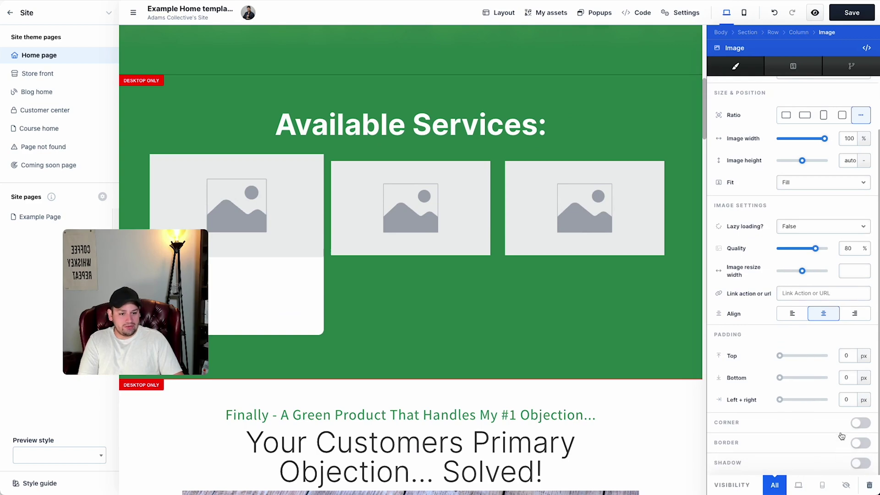
{"action": "left_click", "coordinate": [860, 423]}
{"action": "scroll", "coordinate": [801, 409], "scroll_direction": "down", "scroll_amount": 2}
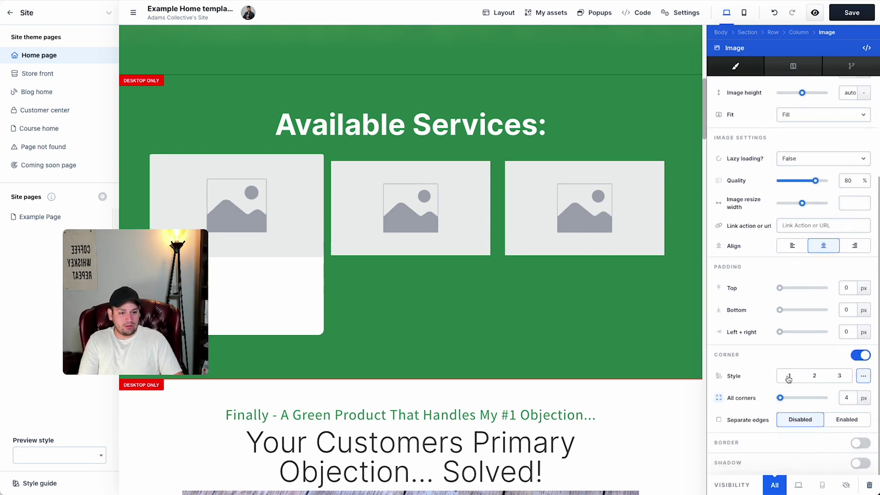
{"action": "left_click", "coordinate": [843, 397]}
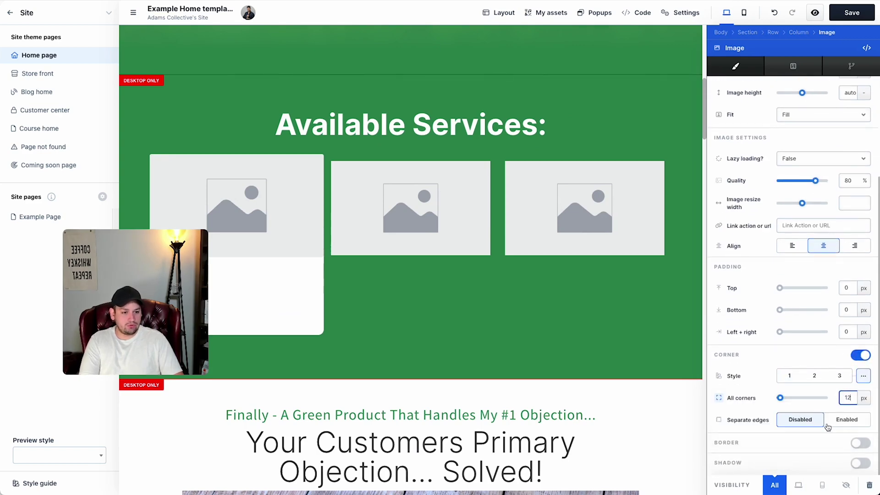
{"action": "left_click", "coordinate": [840, 419]}
{"action": "scroll", "coordinate": [848, 415], "scroll_direction": "down", "scroll_amount": 2}
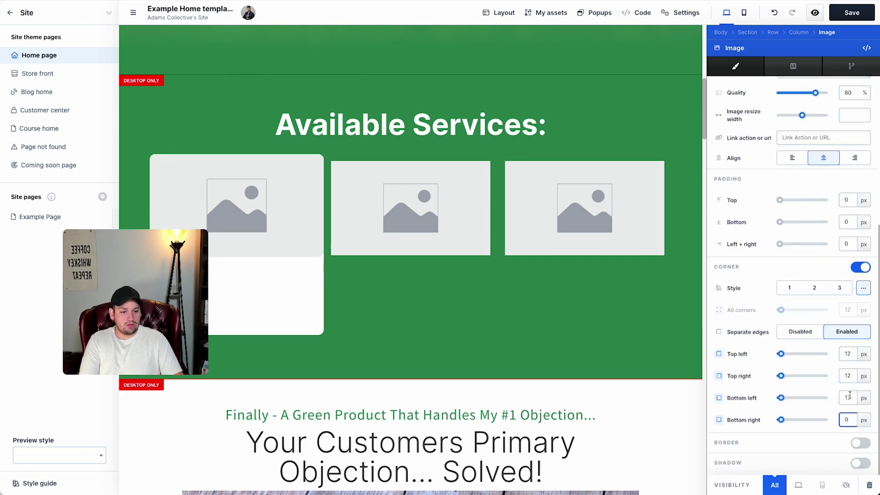
{"action": "key", "text": "Escape"}
Replace the placeholder images in the three service columns with the green grass photo from the image gallery
{"action": "left_click", "coordinate": [236, 205]}
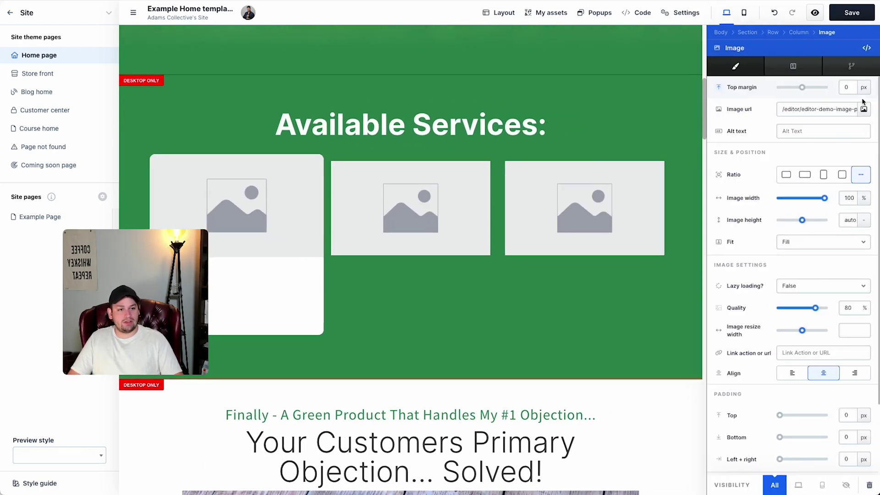
{"action": "left_click", "coordinate": [864, 109]}
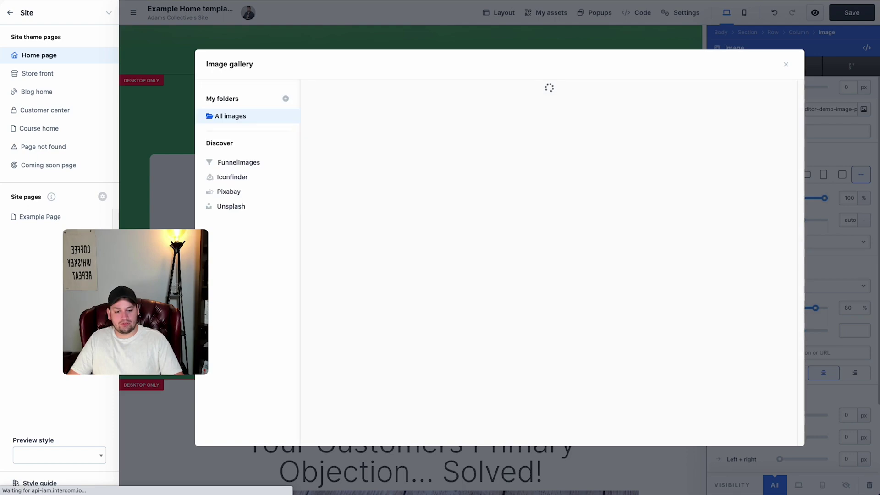
{"action": "left_click", "coordinate": [428, 118]}
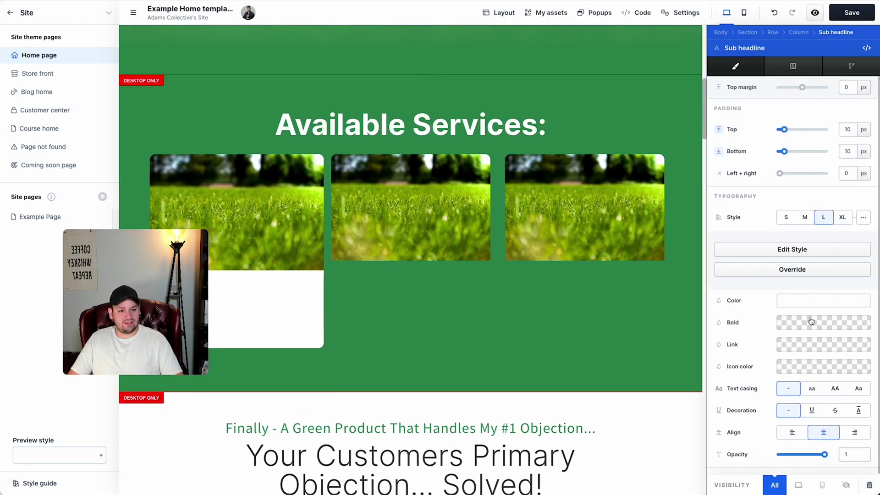
Set the text color of the first column's sub headline to hex 3c3c3c
{"action": "left_click", "coordinate": [797, 302]}
{"action": "left_click", "coordinate": [693, 432]}
{"action": "type", "text": "3c"}
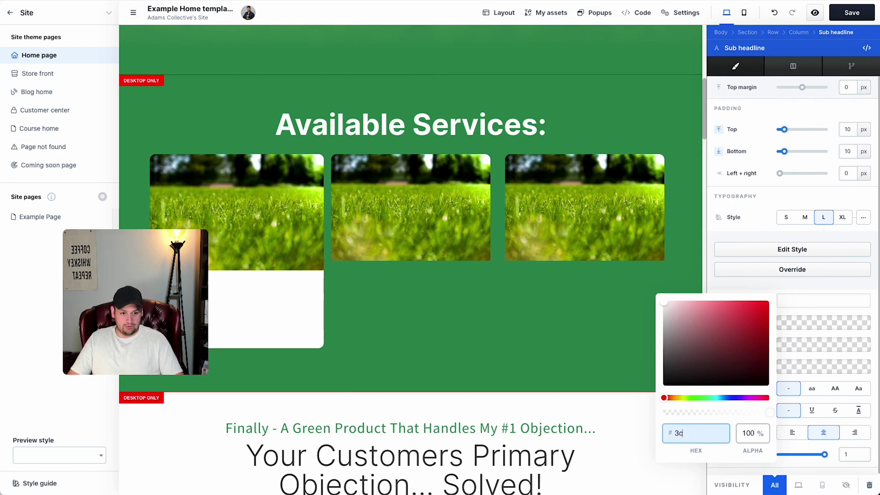
{"action": "type", "text": "3c3c"}
{"action": "left_click", "coordinate": [448, 340]}
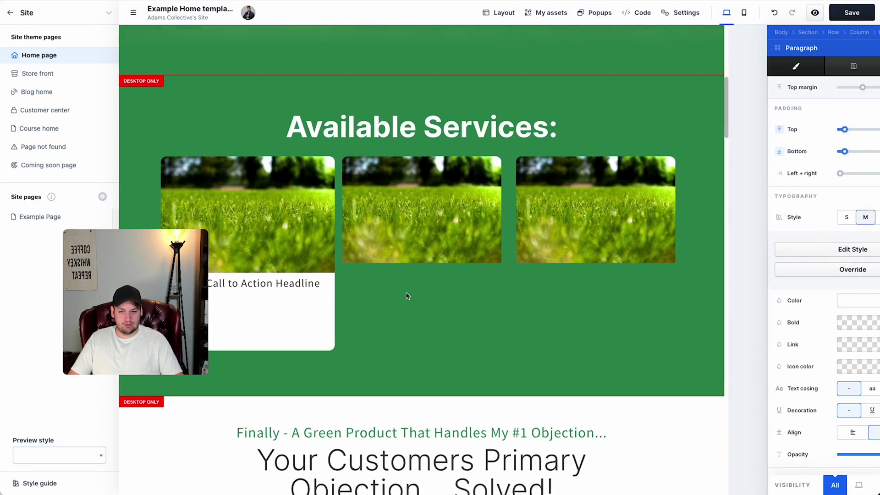
Set the text color of the first column's description paragraph to the dark gray used for the sub headline
{"action": "left_click", "coordinate": [799, 302]}
{"action": "left_click", "coordinate": [691, 285]}
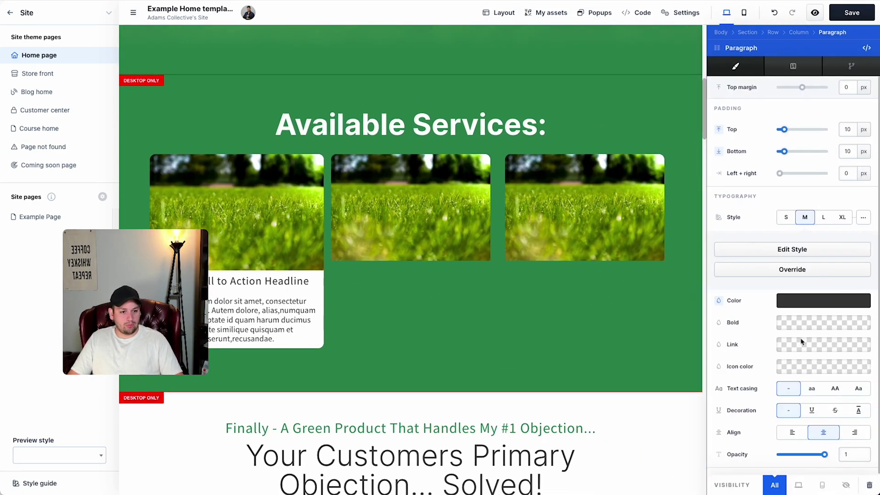
{"action": "scroll", "coordinate": [798, 348], "scroll_direction": "down", "scroll_amount": 2}
{"action": "scroll", "coordinate": [779, 312], "scroll_direction": "up", "scroll_amount": 2}
{"action": "key", "text": "Escape"}
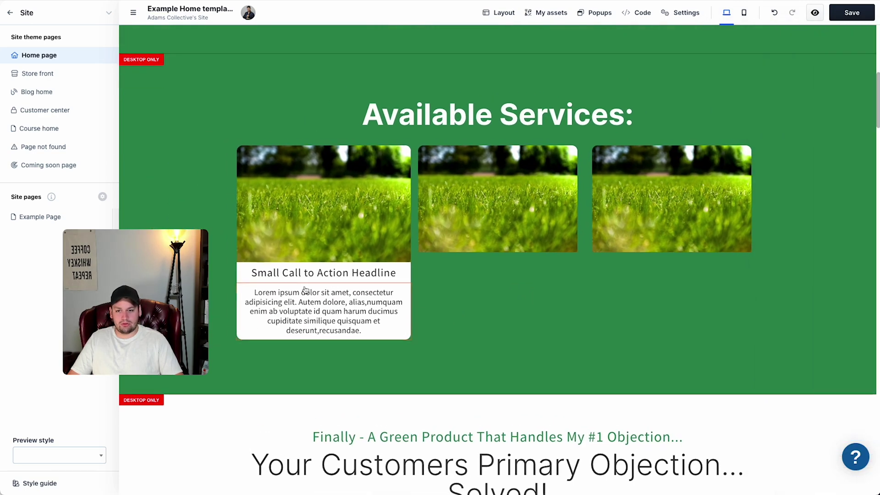
Check the services list in the project notes, and replace the first card's sub headline with "Pest Services" in bold
{"action": "key", "text": "alt+Tab"}
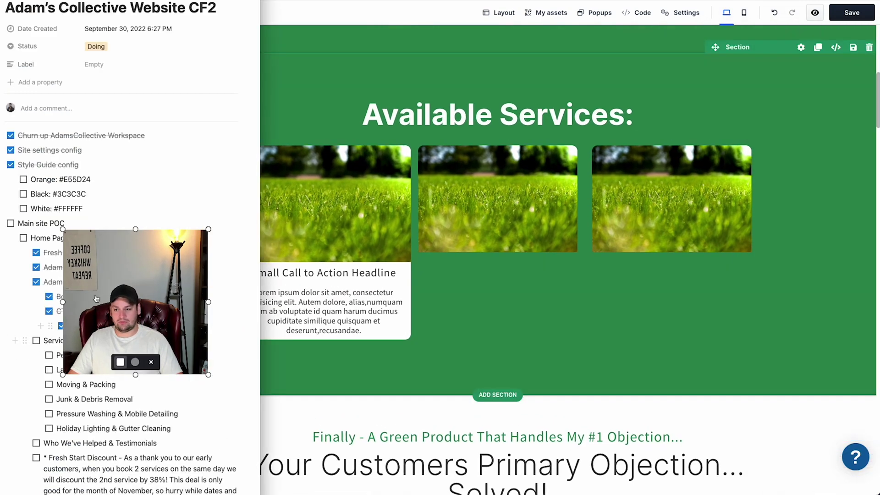
{"action": "left_click_drag", "start_coordinate": [96, 299], "coordinate": [95, 224]}
{"action": "key", "text": "alt+Tab"}
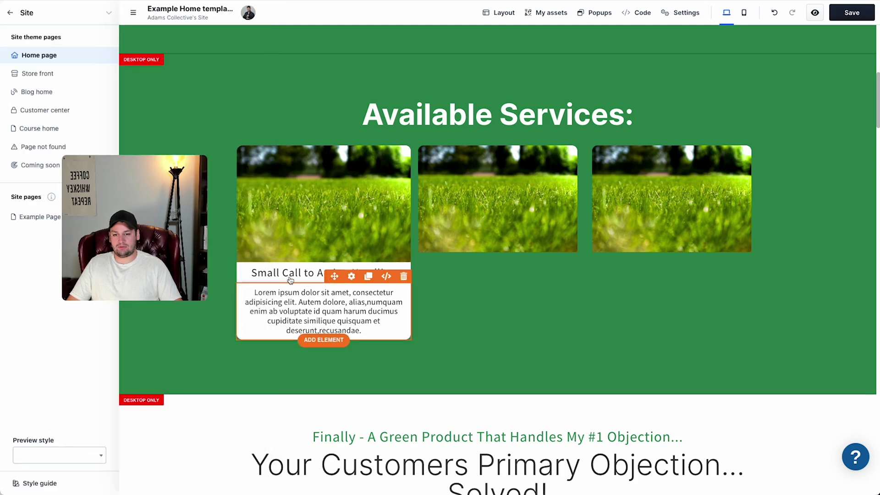
{"action": "triple_click", "coordinate": [290, 277]}
{"action": "type", "text": "Pest Services"}
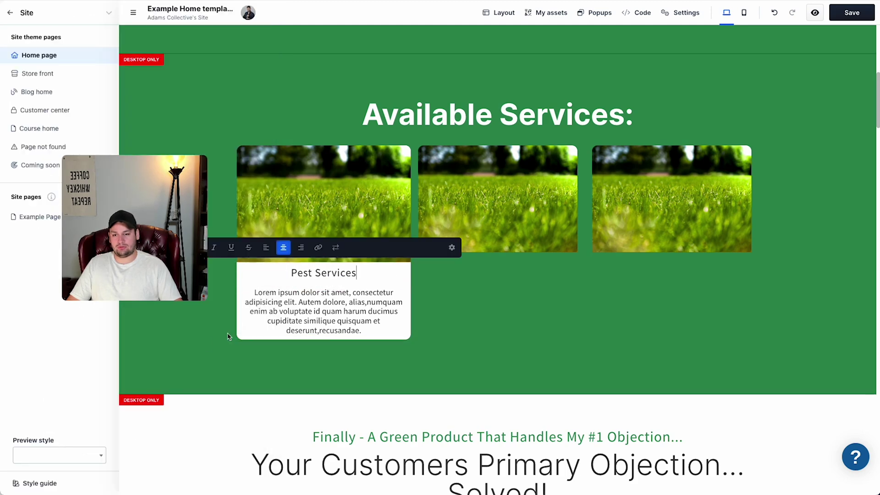
{"action": "triple_click", "coordinate": [323, 283]}
{"action": "left_click", "coordinate": [295, 303]}
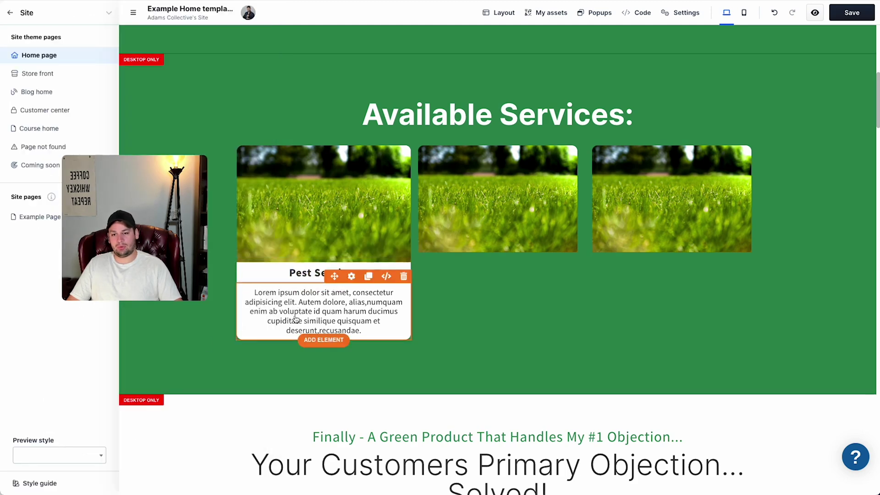
{"action": "left_click", "coordinate": [216, 362]}
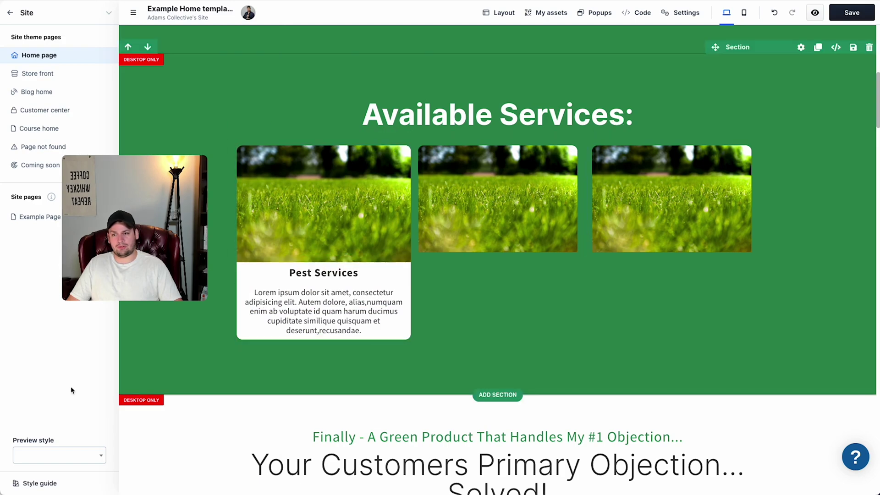
Copy "Landscaping / Lawn Maintenance" from the services list in the project notes and return to the page editor
{"action": "left_click_drag", "start_coordinate": [90, 261], "coordinate": [48, 337]}
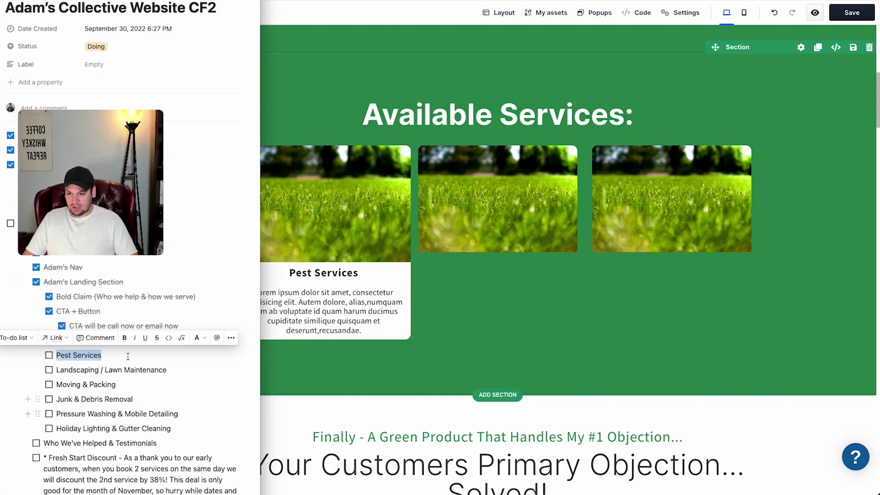
{"action": "left_click_drag", "start_coordinate": [165, 370], "coordinate": [55, 369]}
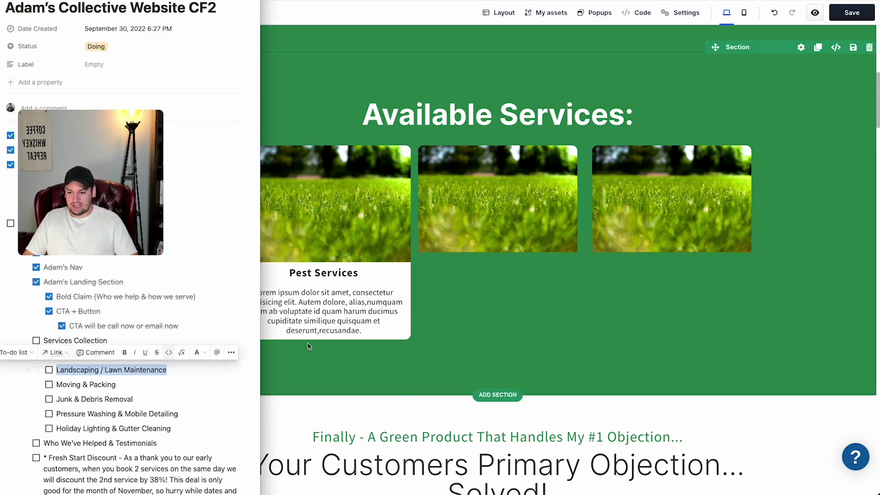
{"action": "left_click", "coordinate": [457, 271]}
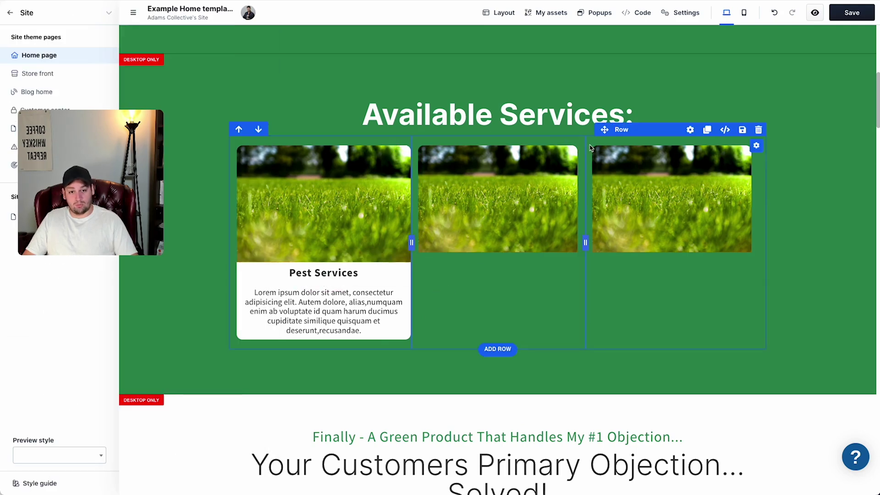
Compare the padding, margin, background and corner settings of the second service column with those of the first
{"action": "left_click", "coordinate": [575, 146]}
{"action": "left_click", "coordinate": [863, 130]}
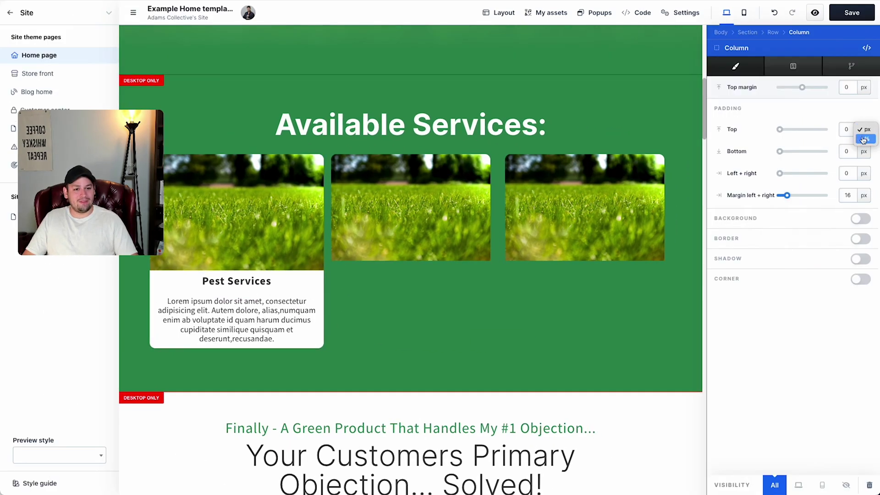
{"action": "key", "text": "Escape"}
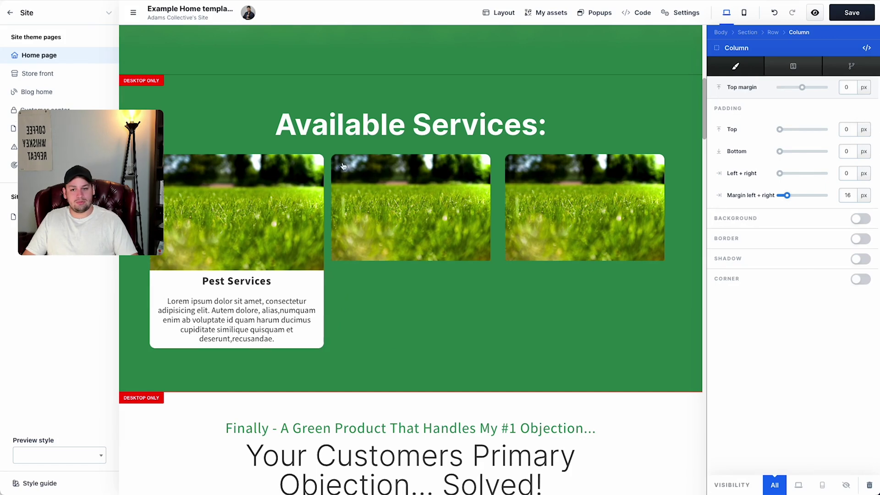
{"action": "key", "text": "Escape"}
{"action": "left_click", "coordinate": [410, 147]}
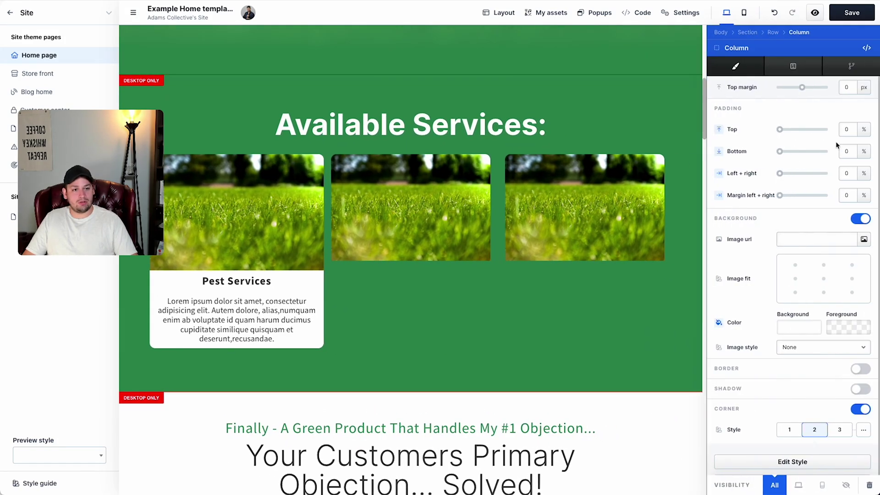
{"action": "key", "text": "Escape"}
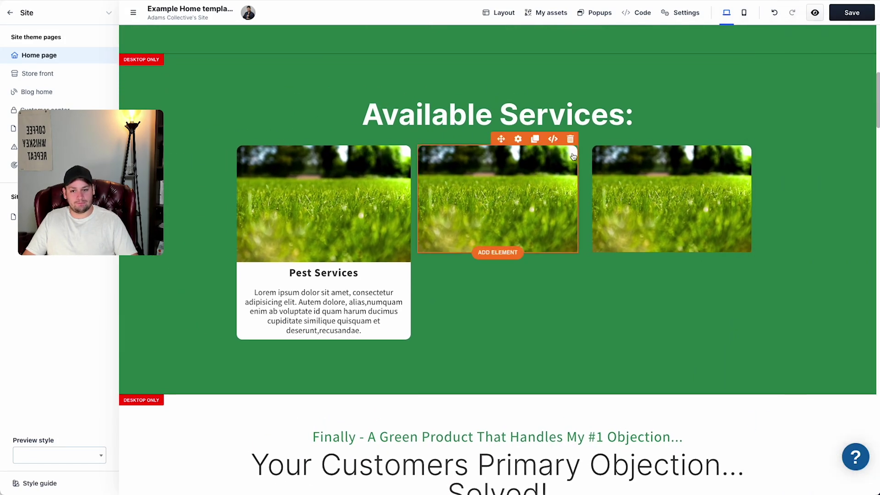
Switch the second column's left and right margin to percent and set it to 3%
{"action": "left_click", "coordinate": [573, 156]}
{"action": "left_click_drag", "start_coordinate": [786, 195], "coordinate": [733, 194]}
{"action": "key", "text": "Escape"}
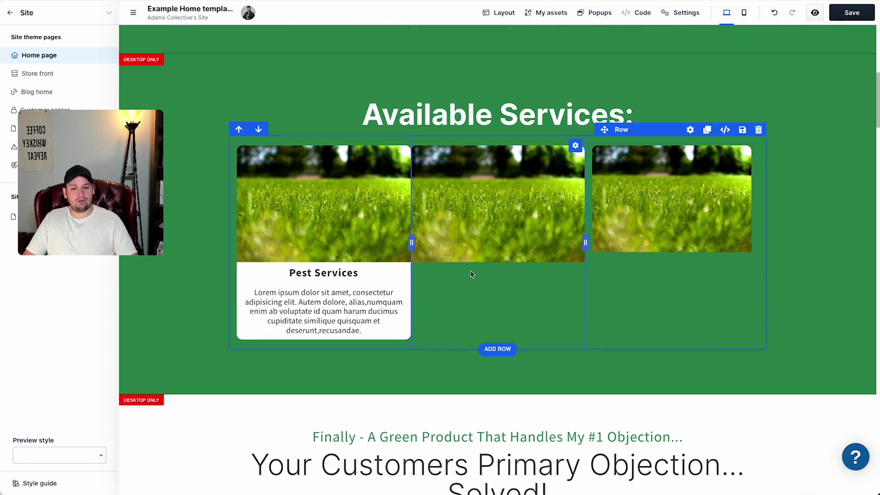
{"action": "left_click", "coordinate": [580, 149]}
{"action": "left_click", "coordinate": [860, 201]}
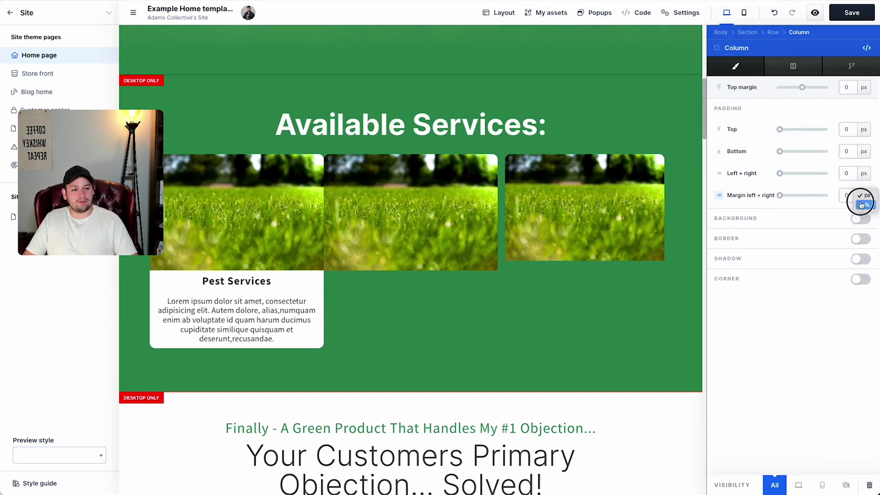
{"action": "key", "text": "Escape"}
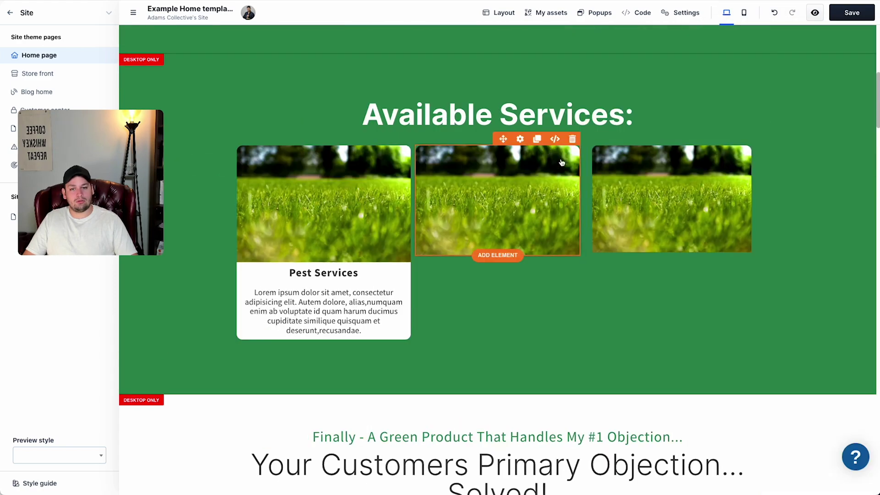
Set the second column's left and right margin to 5%
{"action": "left_click", "coordinate": [520, 138]}
{"action": "left_click", "coordinate": [560, 176]}
{"action": "left_click", "coordinate": [576, 147]}
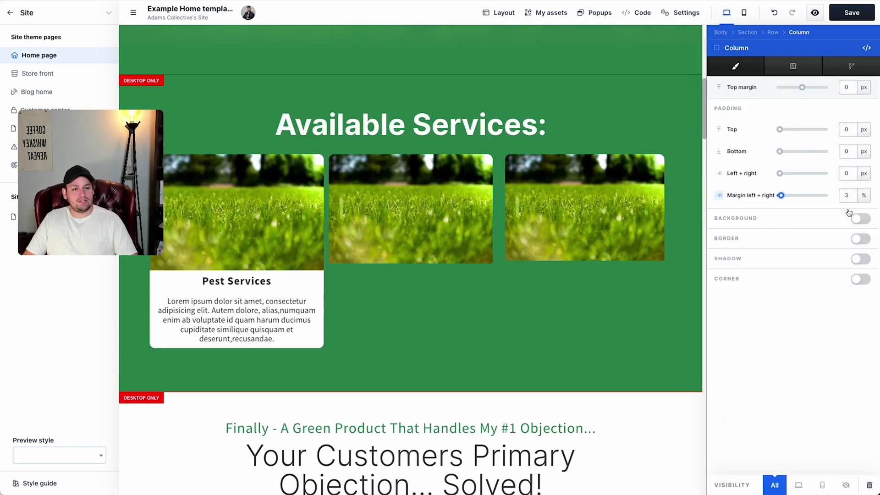
{"action": "left_click", "coordinate": [559, 298]}
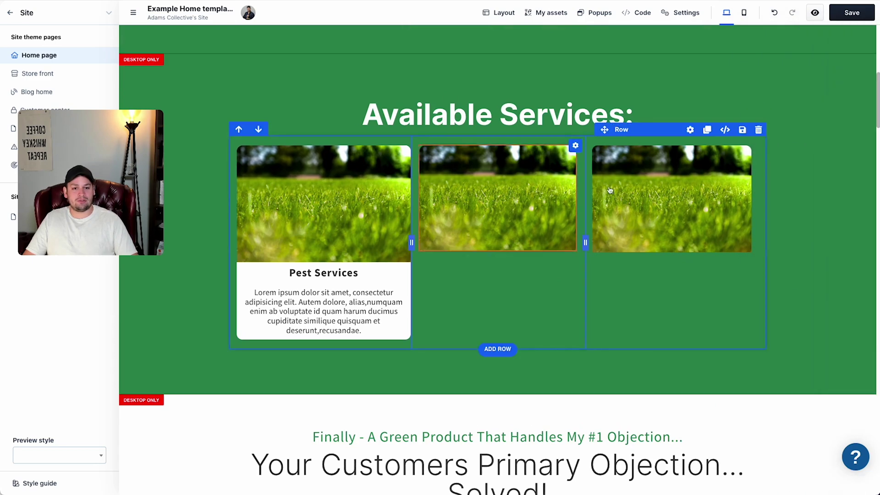
Set the third column's left and right margin to 0
{"action": "left_click", "coordinate": [755, 147]}
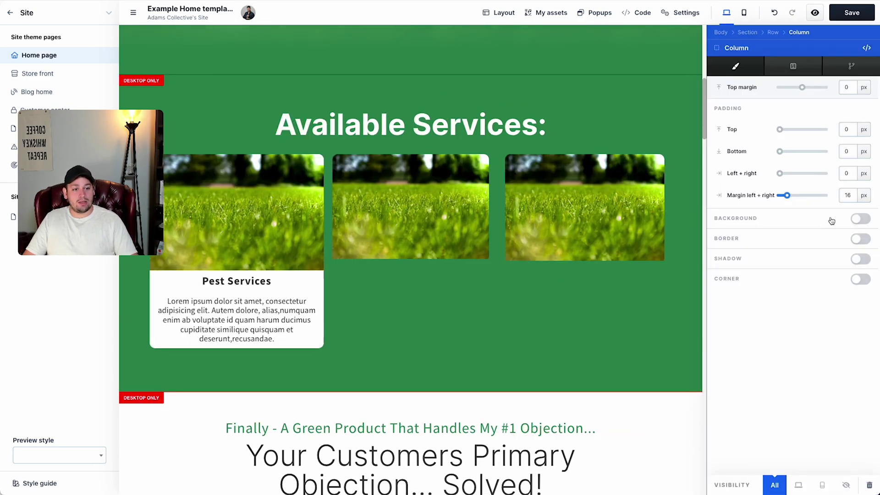
{"action": "left_click_drag", "start_coordinate": [786, 198], "coordinate": [777, 198]}
{"action": "left_click", "coordinate": [553, 318]}
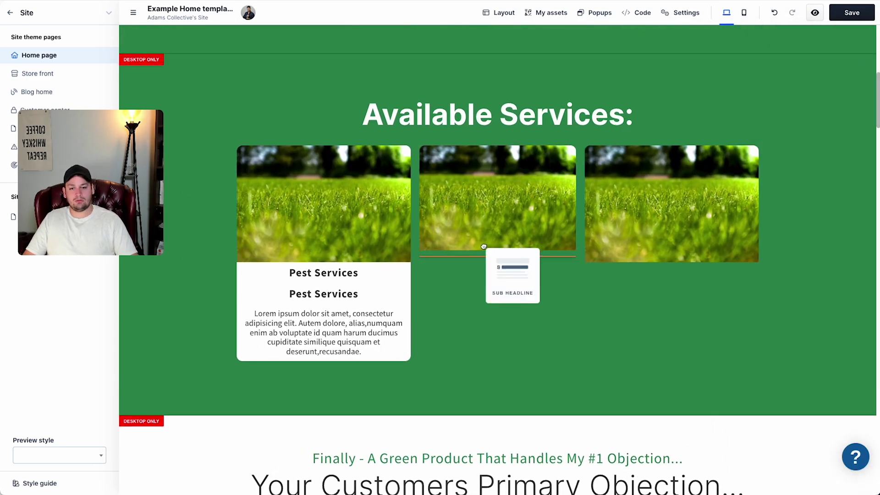
Clone the Pest Services sub headline and its description paragraph into the second and third columns below their images
{"action": "left_click_drag", "start_coordinate": [484, 247], "coordinate": [484, 257]}
{"action": "left_click_drag", "start_coordinate": [366, 288], "coordinate": [673, 272]}
{"action": "left_click", "coordinate": [533, 244]}
{"action": "left_click", "coordinate": [497, 281]}
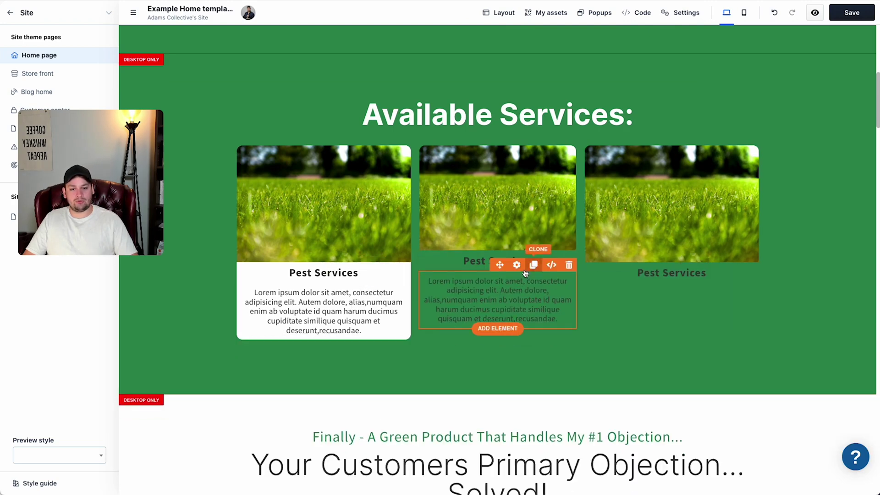
{"action": "left_click", "coordinate": [533, 265]}
{"action": "left_click_drag", "start_coordinate": [517, 287], "coordinate": [669, 293]}
Give the second column a white background and apply corner style 2
{"action": "left_click", "coordinate": [689, 129]}
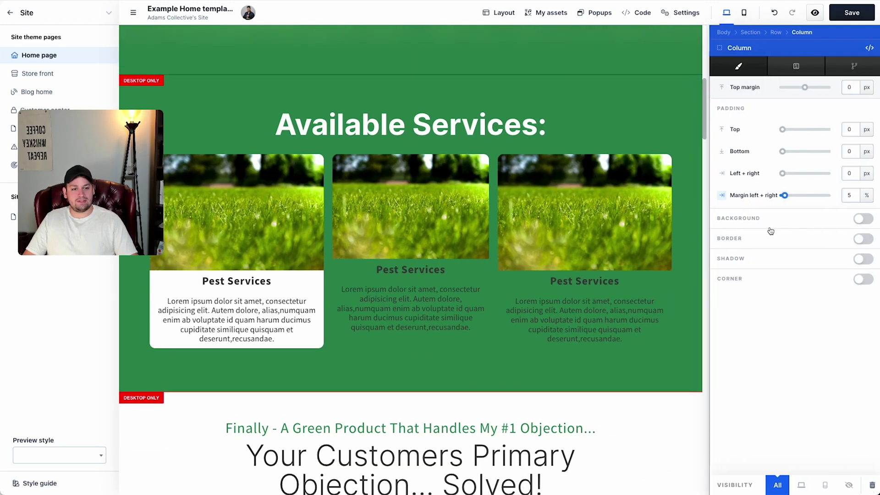
{"action": "left_click", "coordinate": [861, 219]}
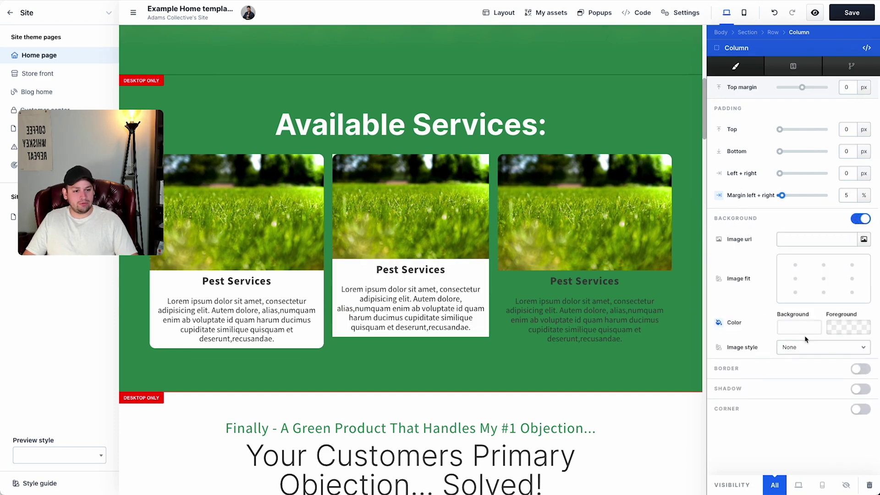
{"action": "left_click", "coordinate": [850, 408]}
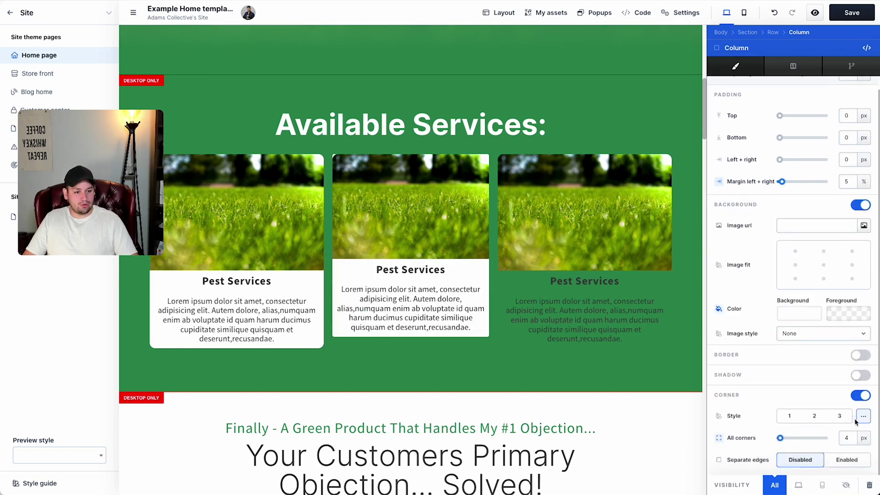
{"action": "left_click", "coordinate": [809, 419]}
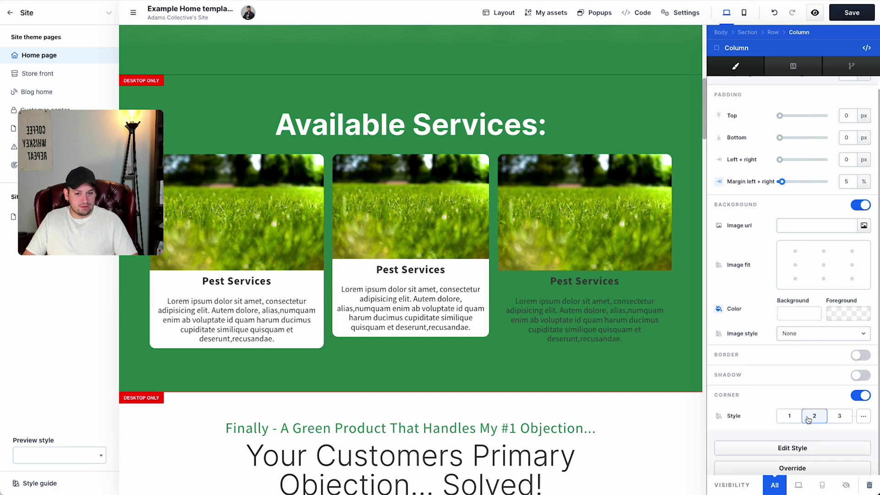
{"action": "left_click", "coordinate": [502, 355]}
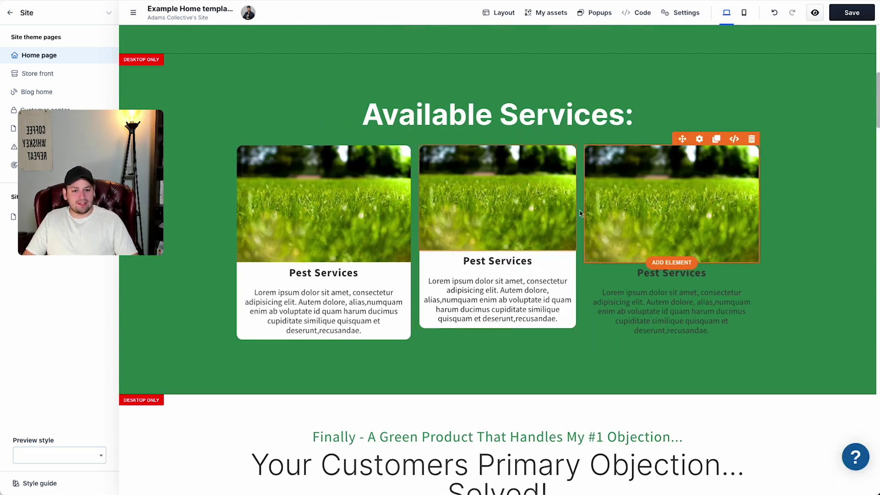
Set the left and right margins of all three service columns to 3%
{"action": "left_click", "coordinate": [417, 153]}
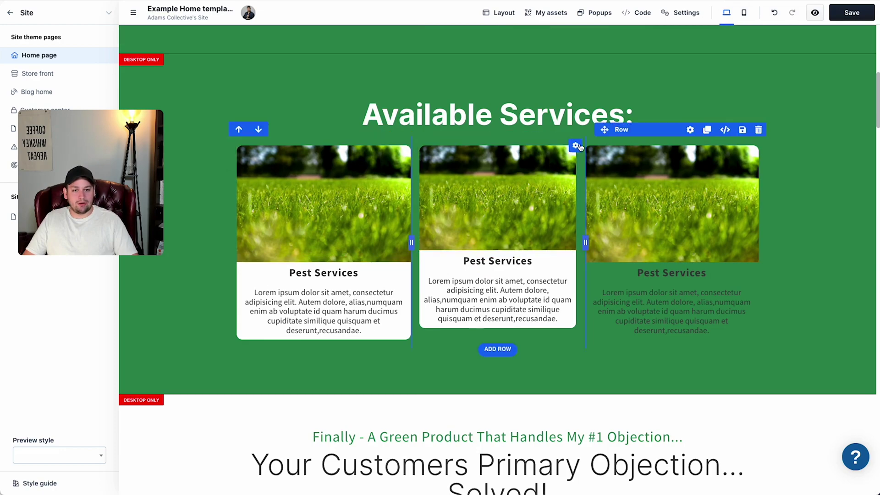
{"action": "left_click", "coordinate": [537, 224]}
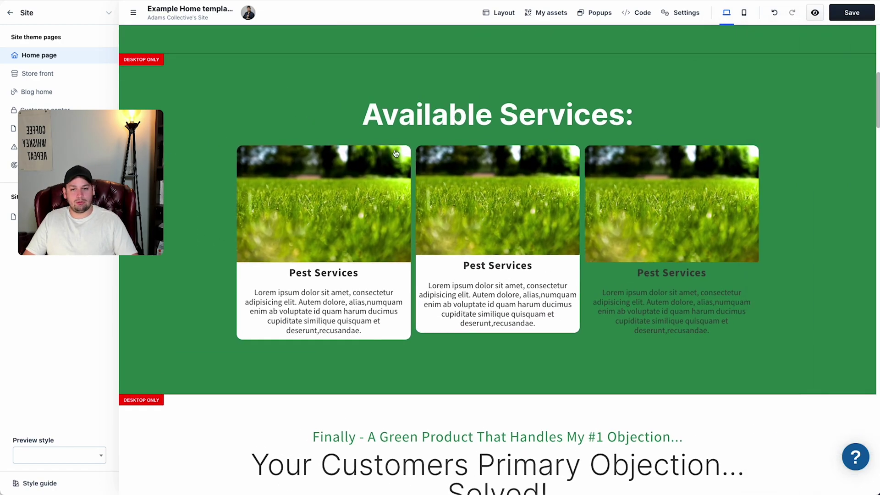
{"action": "left_click", "coordinate": [408, 147]}
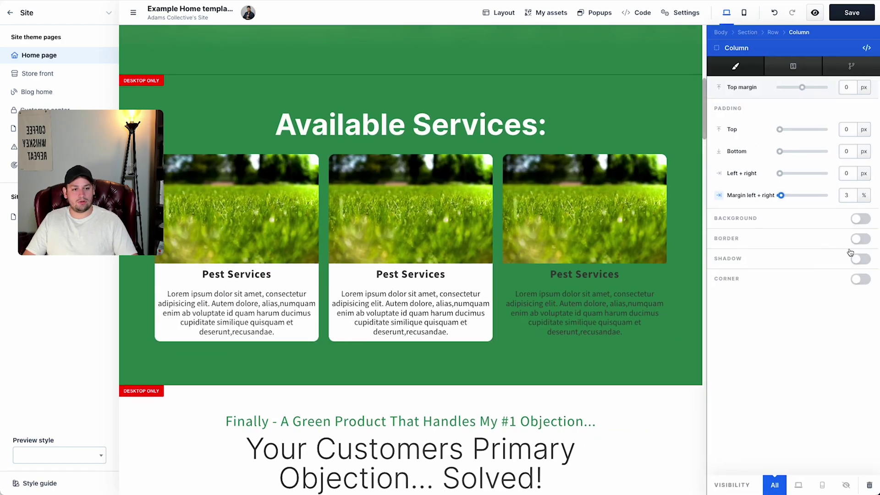
Give the third column a white background and apply corner style 2
{"action": "left_click", "coordinate": [857, 217]}
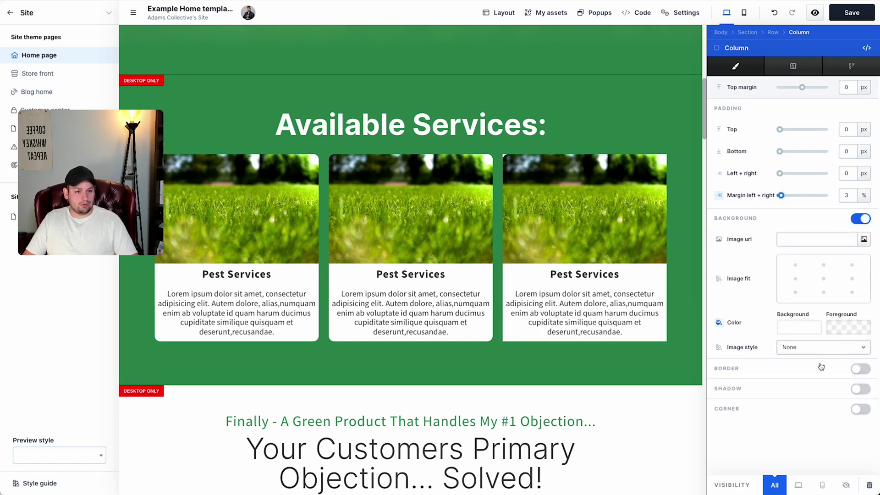
{"action": "left_click", "coordinate": [862, 410]}
{"action": "scroll", "coordinate": [822, 439], "scroll_direction": "down", "scroll_amount": 1}
{"action": "left_click", "coordinate": [813, 417]}
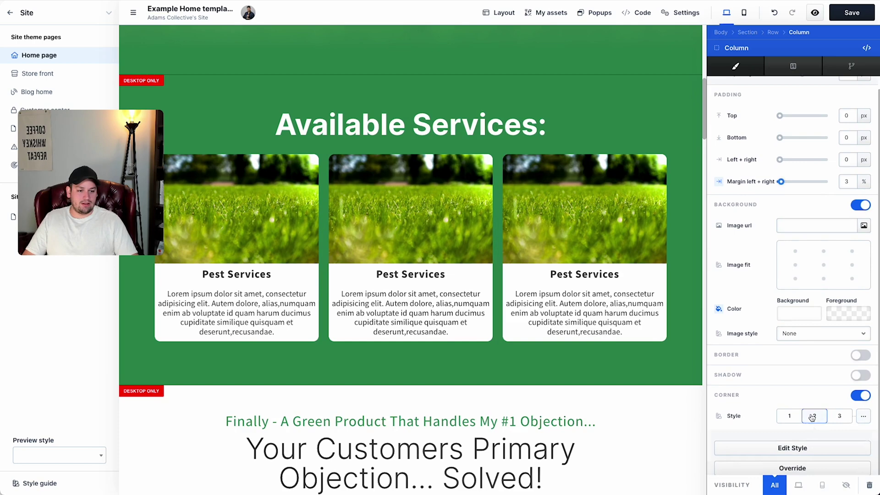
{"action": "left_click", "coordinate": [600, 349]}
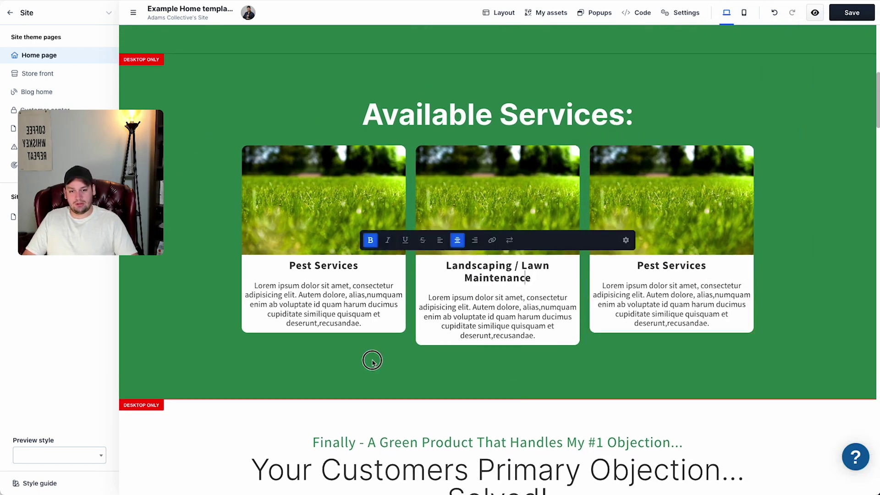
Replace the second card's sub headline with "Landscaping / Lawn Maintenance"
{"action": "left_click", "coordinate": [373, 361]}
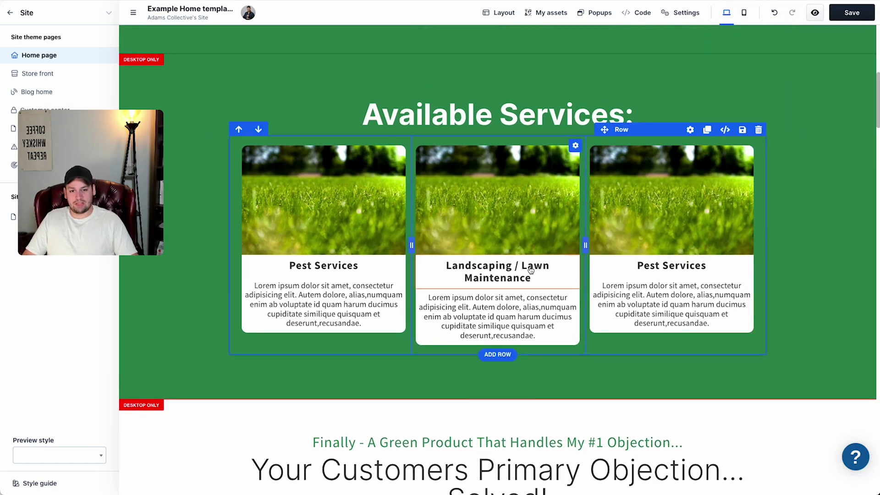
{"action": "left_click", "coordinate": [528, 269]}
{"action": "left_click", "coordinate": [373, 362]}
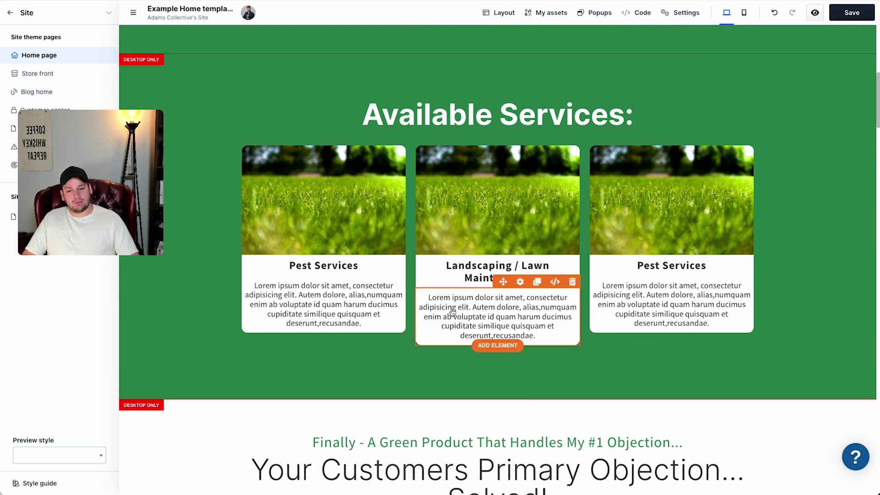
Change the second card's sub headline to "Landscaping & Lawn Maintenance" and add a blank line beneath the first card's sub headline
{"action": "left_click", "coordinate": [520, 247]}
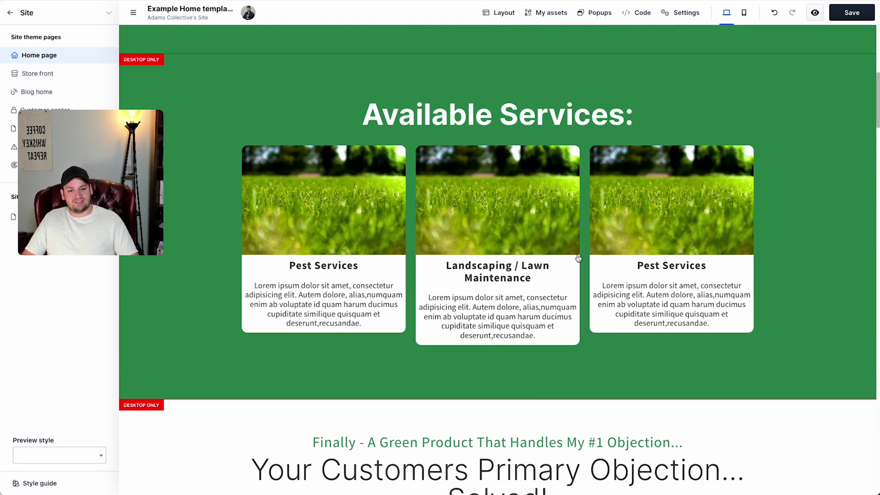
{"action": "left_click", "coordinate": [498, 302]}
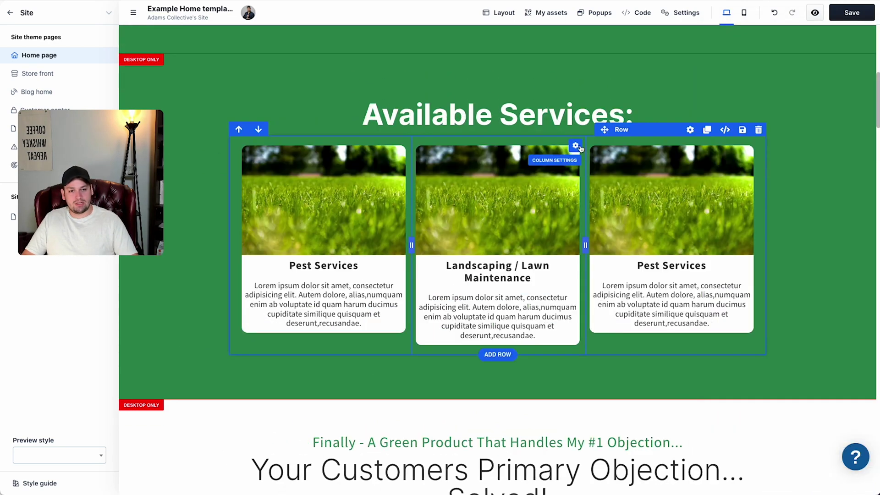
{"action": "key", "text": "Escape"}
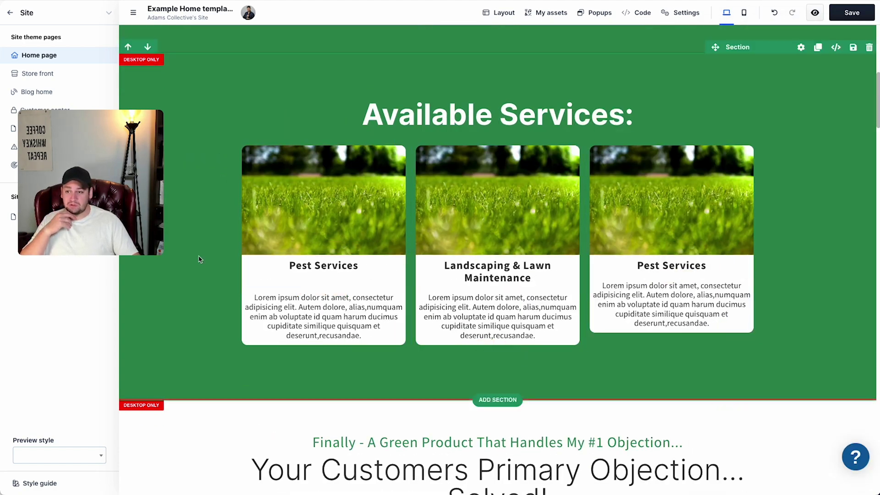
Replace the third card's sub headline with "Moving & Packing" from the project notes, with a blank line beneath it
{"action": "key", "text": "super+Tab"}
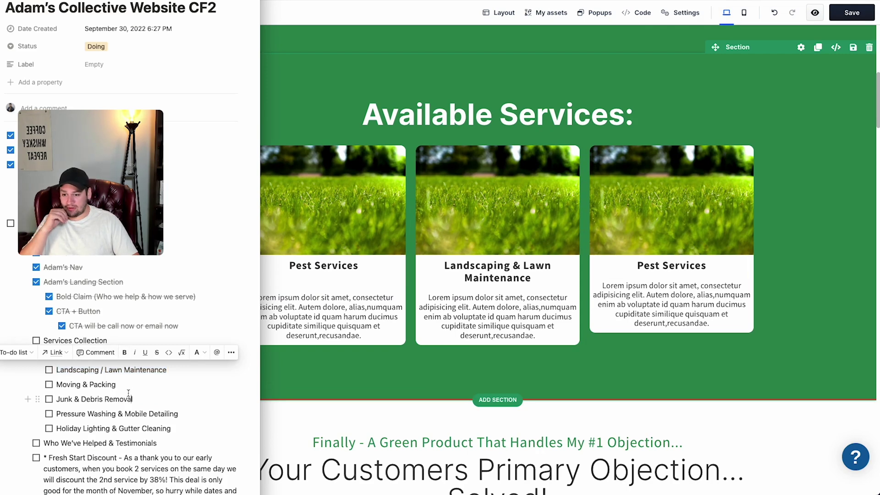
{"action": "left_click_drag", "start_coordinate": [119, 386], "coordinate": [59, 386]}
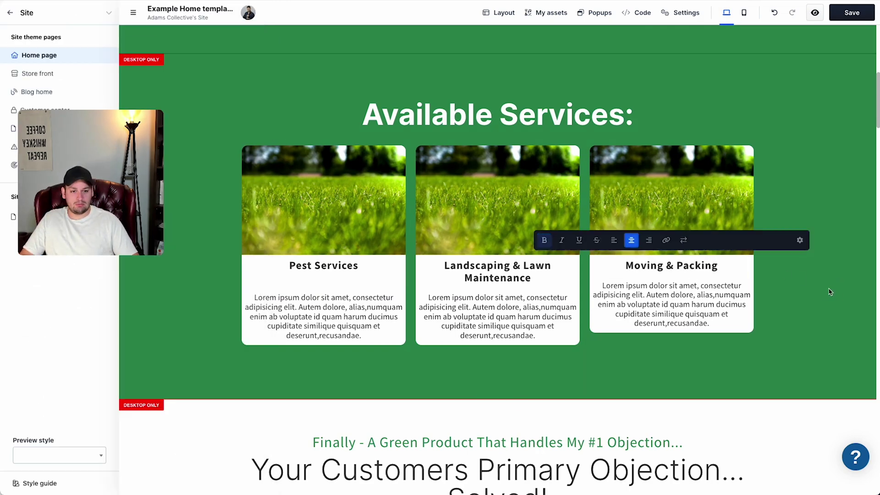
{"action": "left_click", "coordinate": [831, 292]}
{"action": "left_click", "coordinate": [714, 266]}
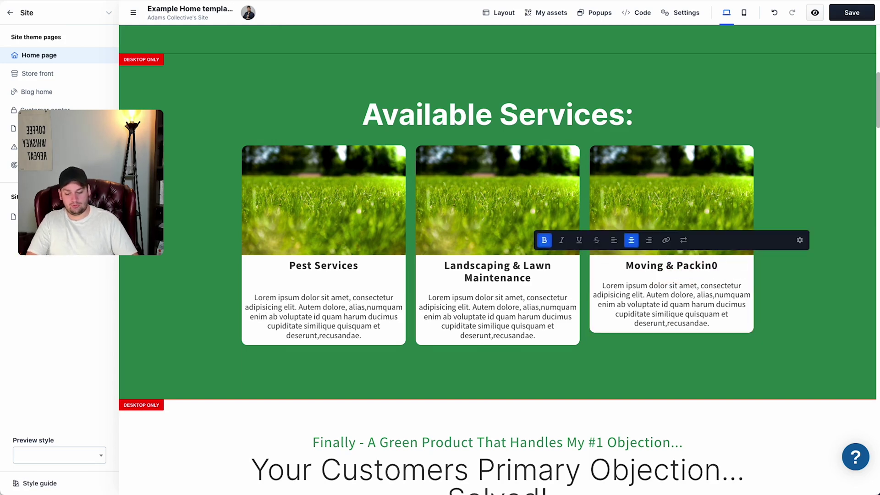
{"action": "left_click", "coordinate": [666, 319]}
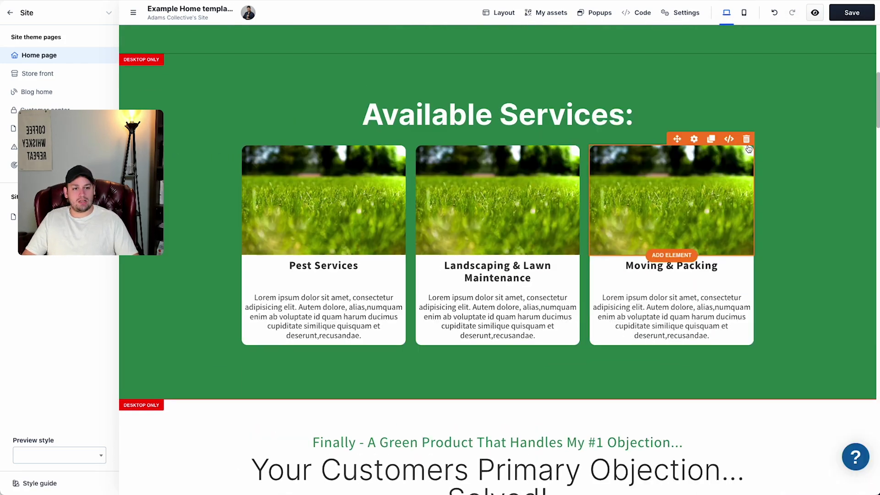
Clone the row holding the three service cards to create a second row below it
{"action": "mouse_move", "coordinate": [732, 134]}
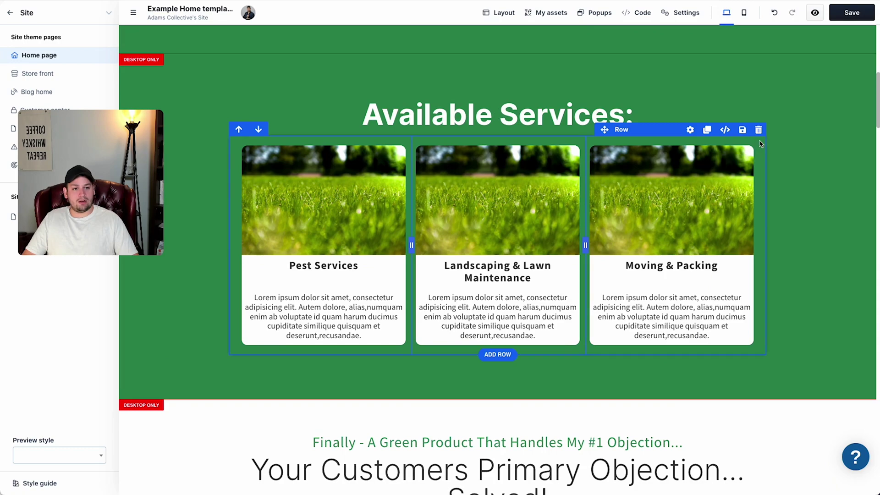
{"action": "left_click", "coordinate": [707, 131]}
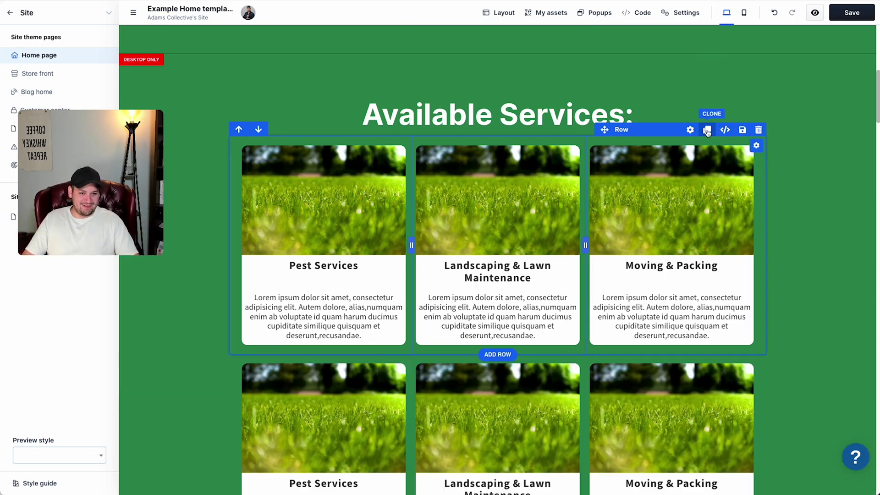
{"action": "scroll", "coordinate": [765, 312], "scroll_direction": "down", "scroll_amount": 2}
{"action": "scroll", "coordinate": [774, 317], "scroll_direction": "down", "scroll_amount": 1}
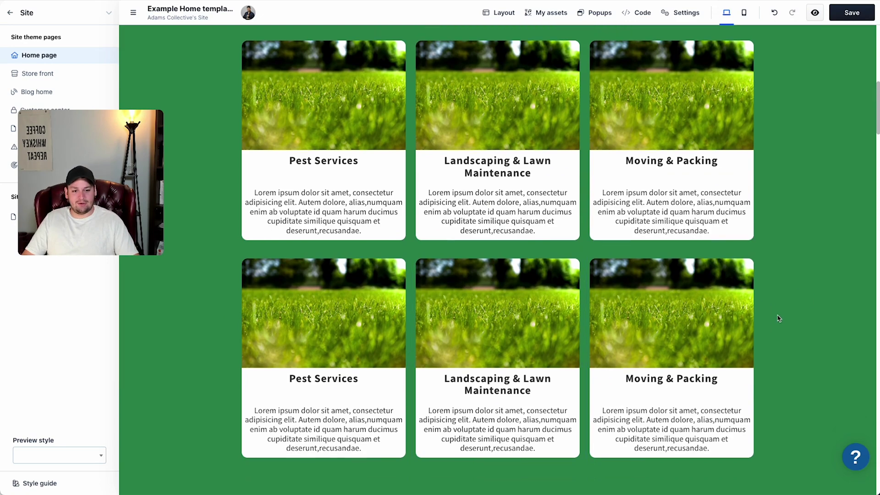
Replace the first sub headline in the second row with "Junk & Debris Removal" copied from the project notes
{"action": "key", "text": "super+Tab"}
{"action": "left_click_drag", "start_coordinate": [140, 402], "coordinate": [54, 399]}
{"action": "key", "text": "ctrl+c"}
{"action": "key", "text": "super+Tab"}
{"action": "key", "text": "ctrl+v"}
{"action": "left_click", "coordinate": [163, 391]}
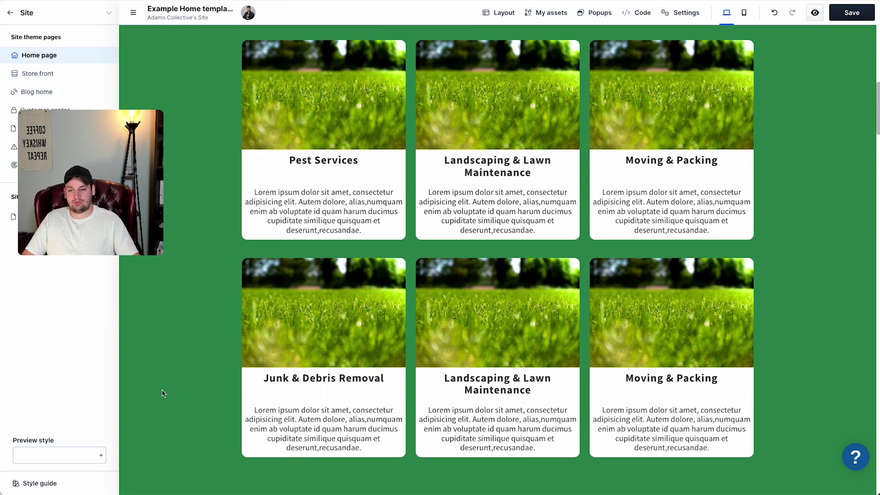
Replace the second row's remaining sub headlines with "Pressure Washing & Mobile Detailing" and "Holiday Lighting & Gutter Cleaning" from the notes
{"action": "key", "text": "super+Tab"}
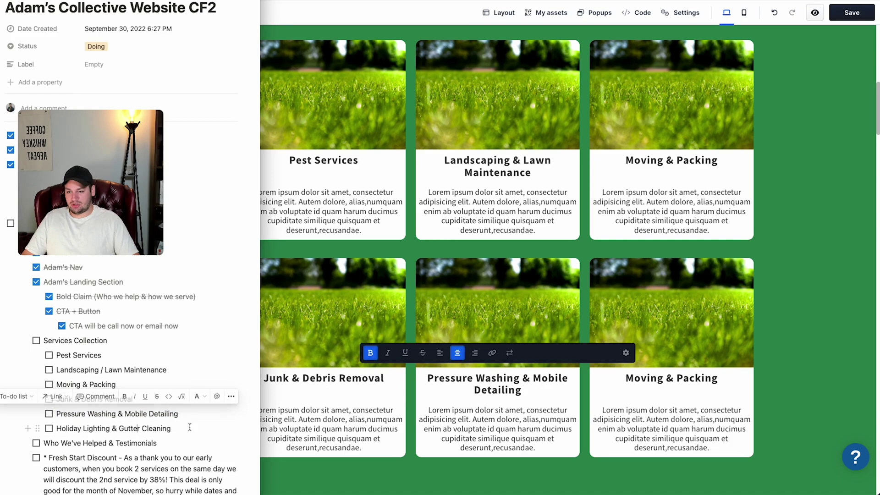
{"action": "left_click_drag", "start_coordinate": [173, 428], "coordinate": [57, 432]}
{"action": "key", "text": "ctrl+c"}
{"action": "key", "text": "super+Tab"}
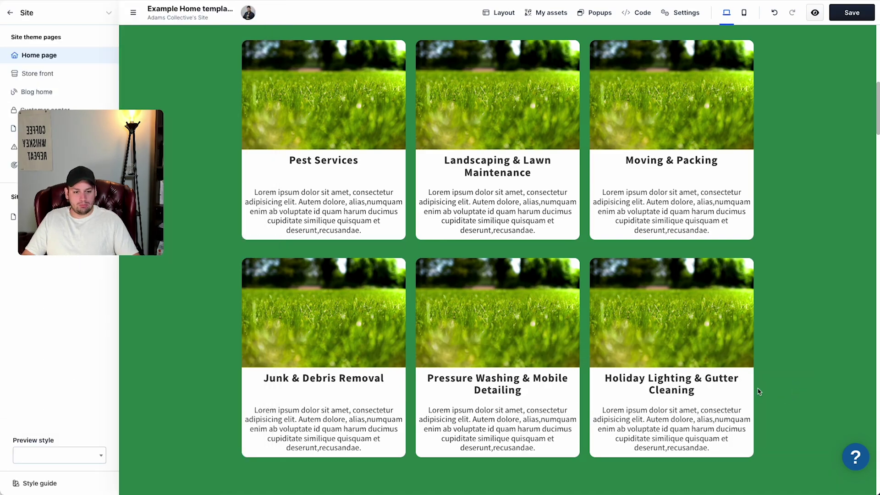
Try setting the width of the first row of service cards to 80%
{"action": "scroll", "coordinate": [759, 392], "scroll_direction": "up", "scroll_amount": 4}
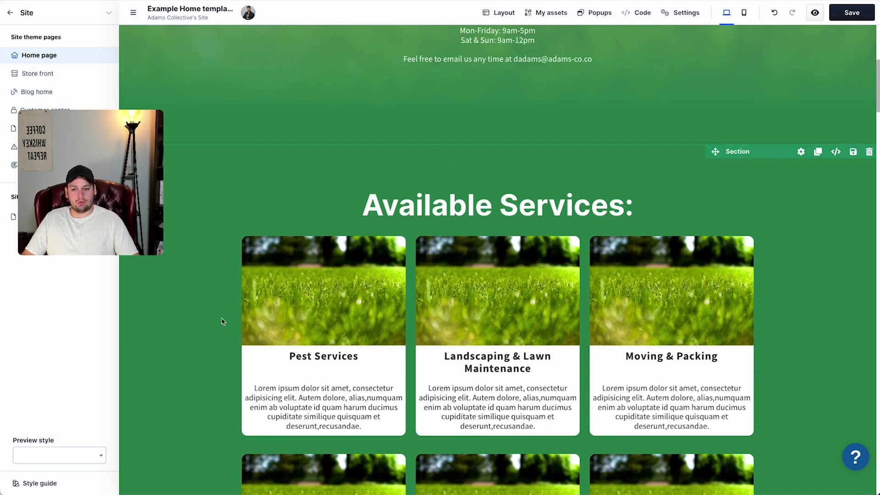
{"action": "scroll", "coordinate": [222, 320], "scroll_direction": "down", "scroll_amount": 2}
{"action": "left_click", "coordinate": [690, 133]}
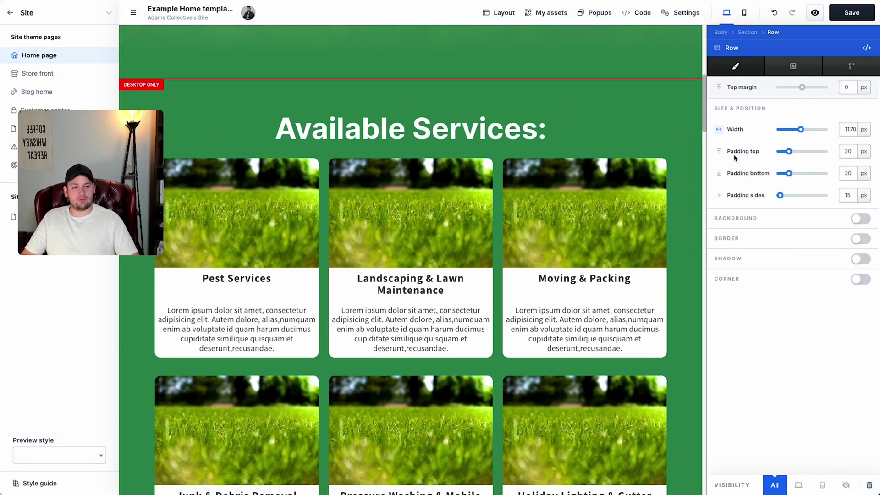
{"action": "left_click", "coordinate": [875, 131]}
{"action": "double_click", "coordinate": [855, 128]}
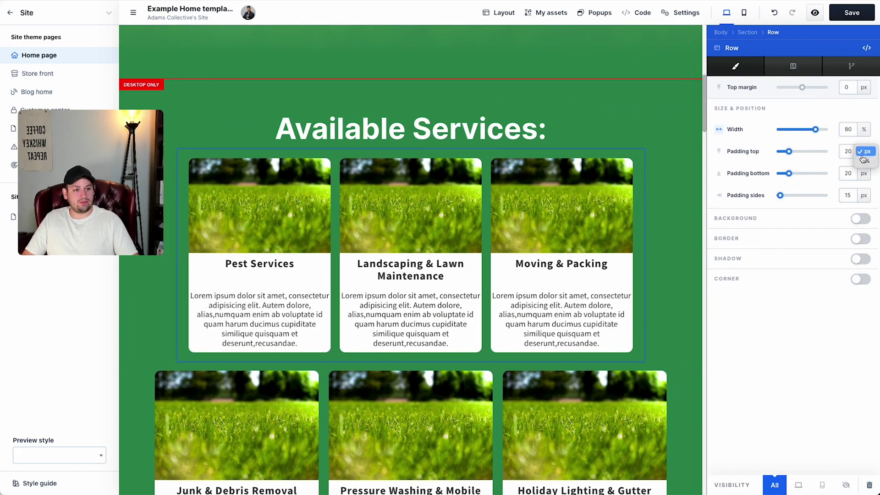
{"action": "left_click", "coordinate": [668, 239]}
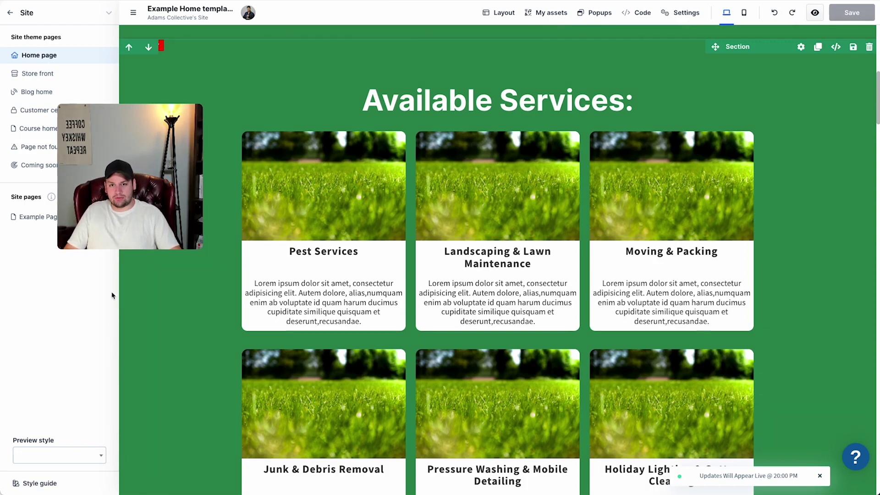
Set the landing section's top padding to 200 px and bottom padding to 100 px, and save the page
{"action": "scroll", "coordinate": [252, 365], "scroll_direction": "up", "scroll_amount": 9}
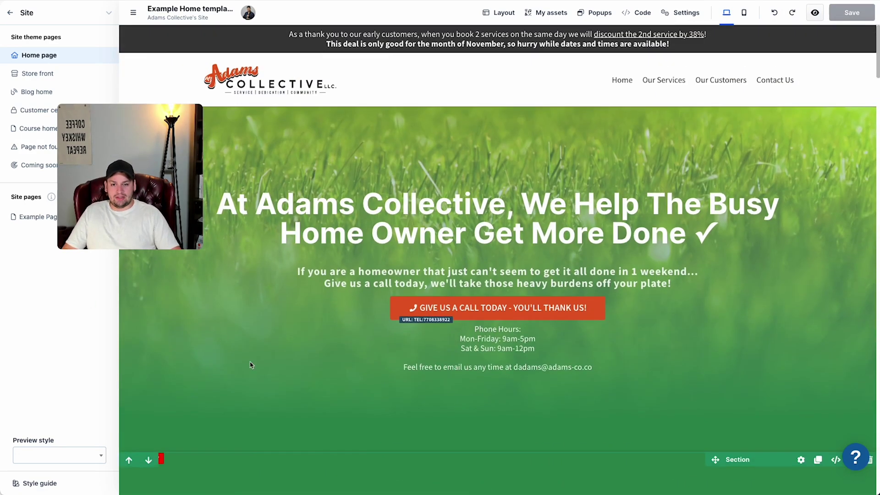
{"action": "left_click", "coordinate": [499, 322]}
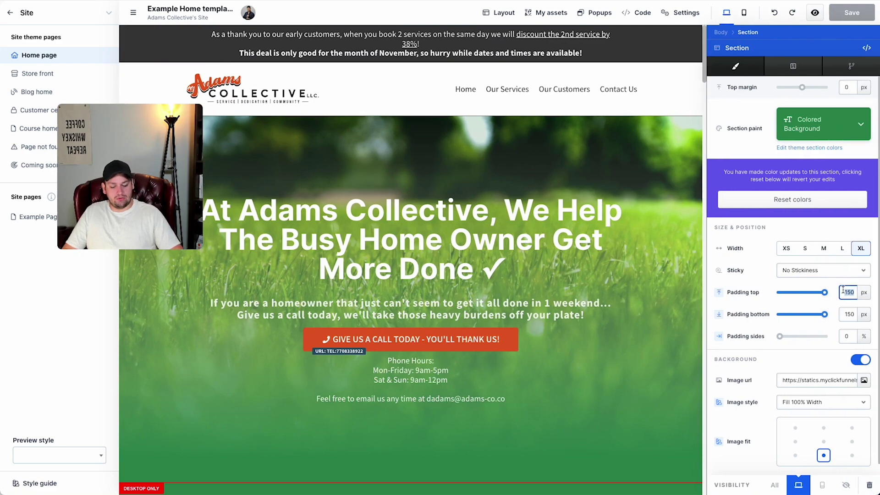
{"action": "key", "text": "Tab"}
{"action": "type", "text": "1"}
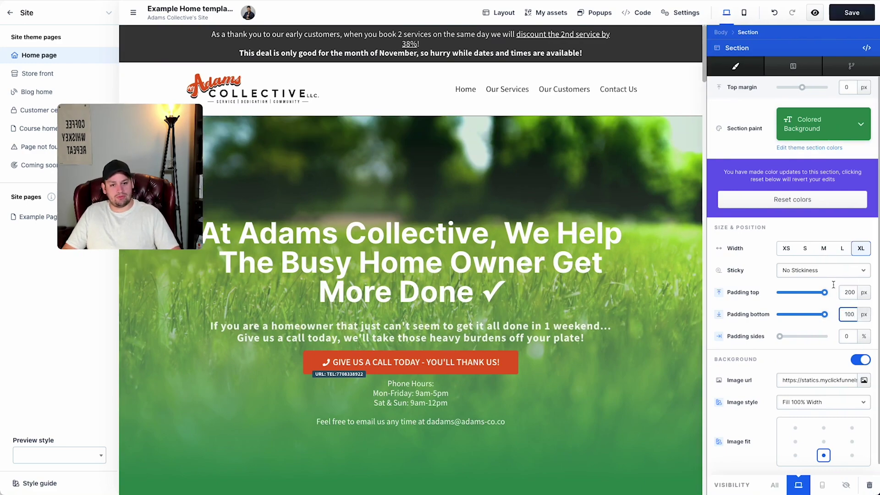
{"action": "left_click", "coordinate": [619, 221]}
{"action": "left_click", "coordinate": [789, 188]}
{"action": "left_click", "coordinate": [851, 13]}
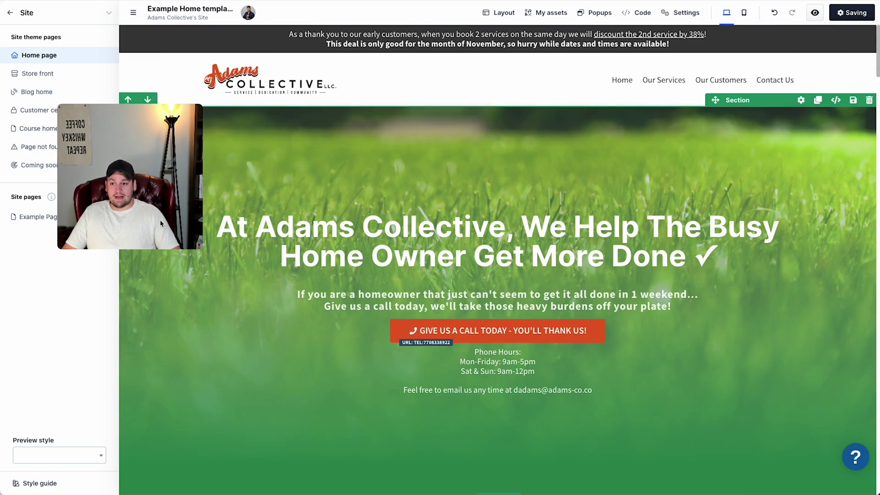
Preview the home page and go to its live version
{"action": "left_click", "coordinate": [815, 14]}
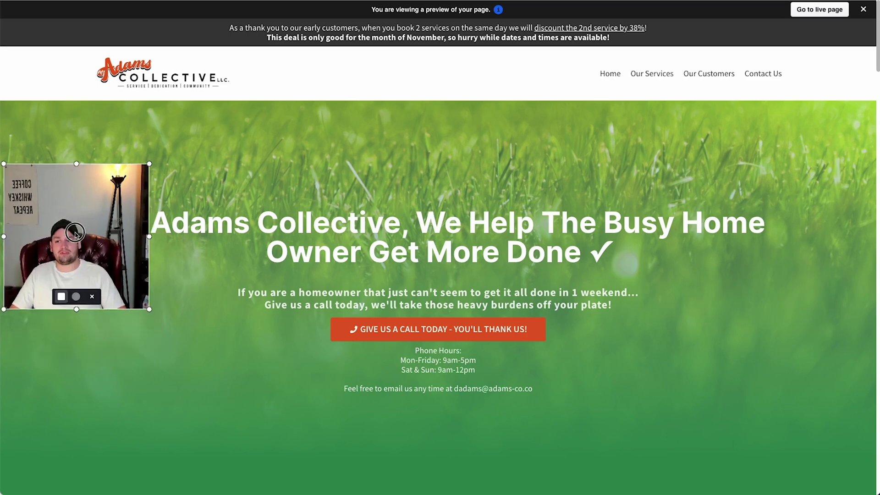
{"action": "left_click_drag", "start_coordinate": [74, 233], "coordinate": [81, 392]}
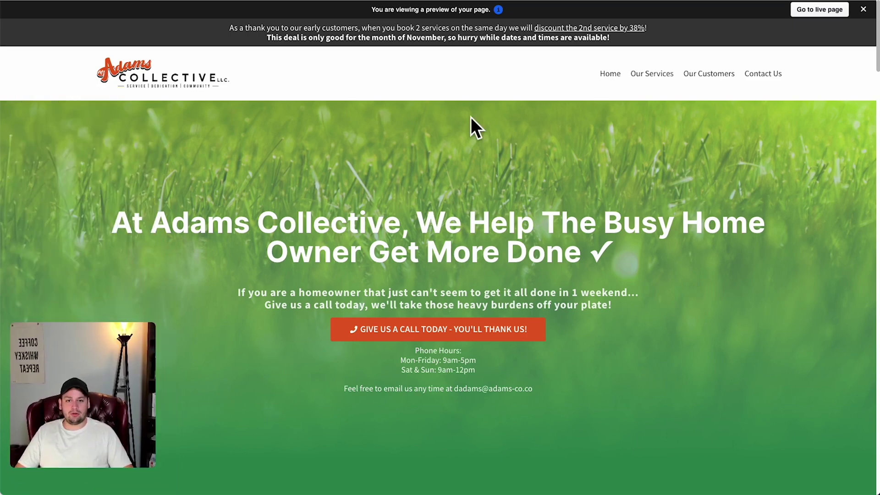
{"action": "left_click", "coordinate": [819, 9]}
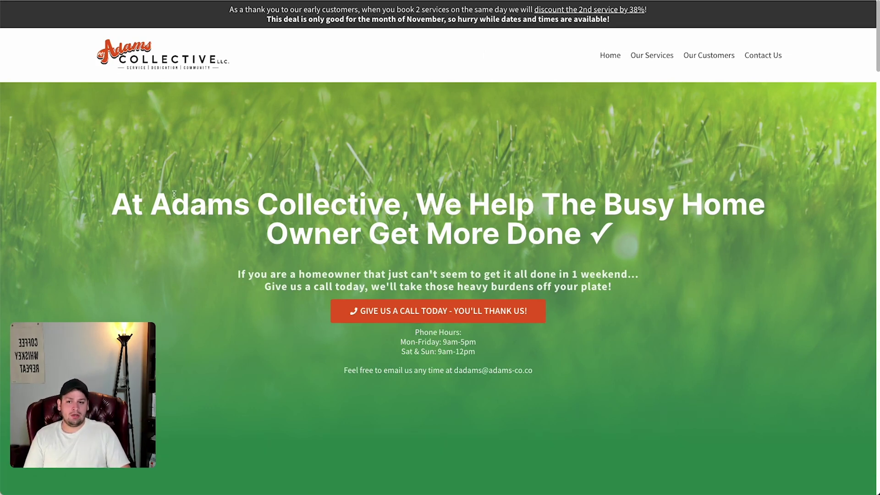
Examine the live page's landing headline, contact details and both rows of service cards, and close the live page
{"action": "left_click_drag", "start_coordinate": [175, 194], "coordinate": [536, 207]}
{"action": "left_click", "coordinate": [626, 236]}
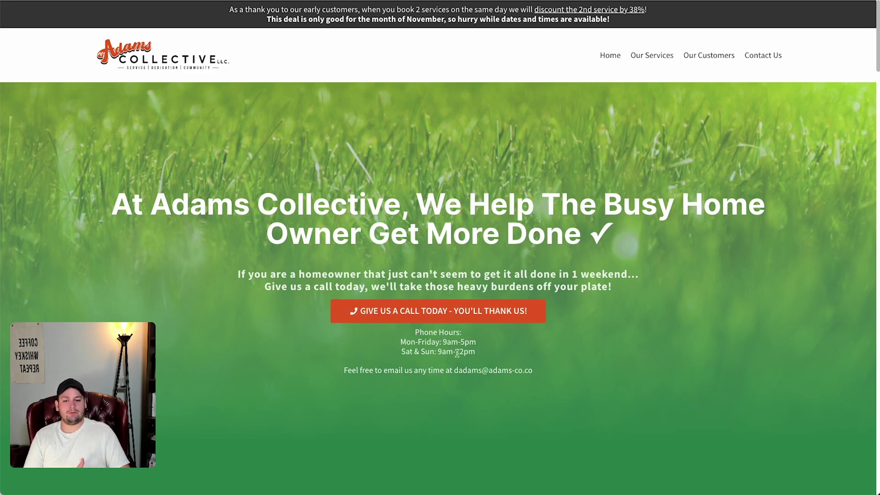
{"action": "left_click_drag", "start_coordinate": [348, 370], "coordinate": [431, 373]}
{"action": "left_click", "coordinate": [483, 374]}
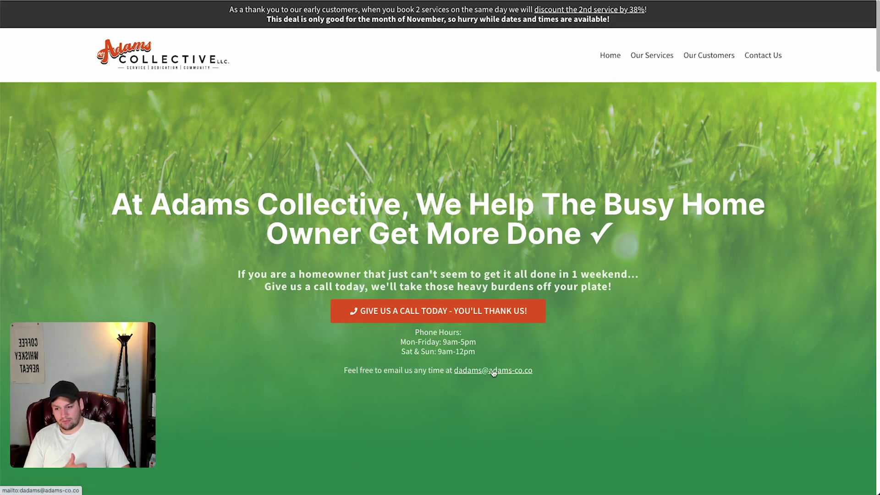
{"action": "scroll", "coordinate": [285, 386], "scroll_direction": "down", "scroll_amount": 4}
{"action": "scroll", "coordinate": [263, 324], "scroll_direction": "down", "scroll_amount": 4}
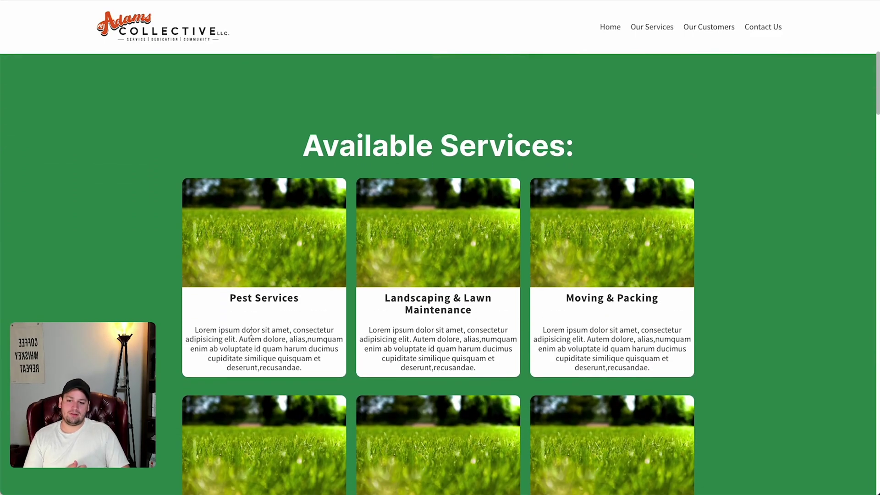
{"action": "scroll", "coordinate": [220, 294], "scroll_direction": "down", "scroll_amount": 6}
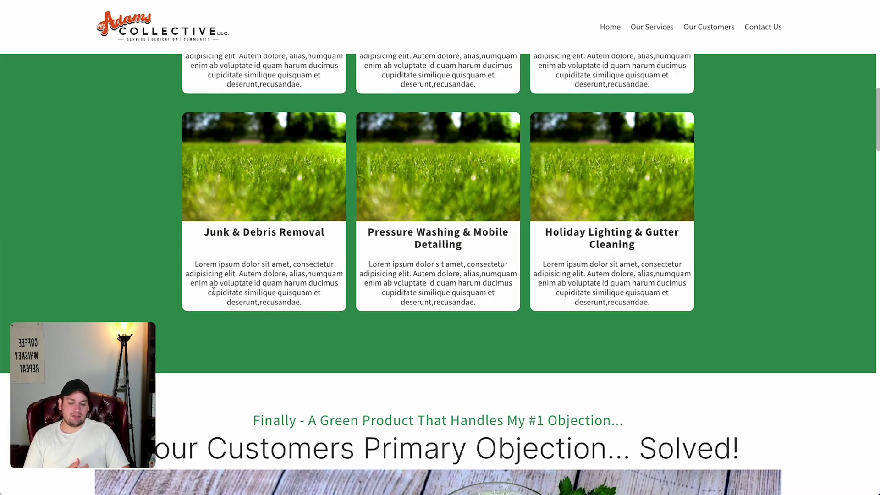
{"action": "scroll", "coordinate": [213, 291], "scroll_direction": "up", "scroll_amount": 8}
{"action": "scroll", "coordinate": [214, 292], "scroll_direction": "down", "scroll_amount": 5}
{"action": "scroll", "coordinate": [213, 292], "scroll_direction": "down", "scroll_amount": 2}
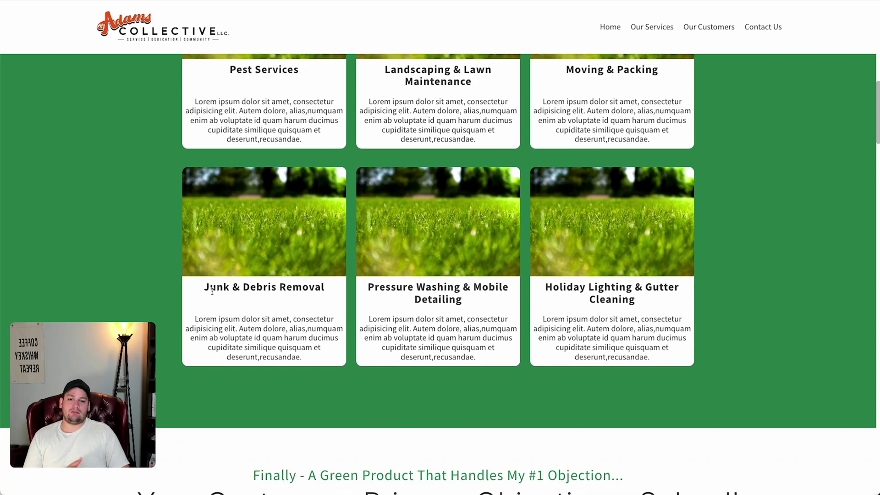
{"action": "scroll", "coordinate": [183, 291], "scroll_direction": "down", "scroll_amount": 2}
{"action": "scroll", "coordinate": [164, 275], "scroll_direction": "down", "scroll_amount": 2}
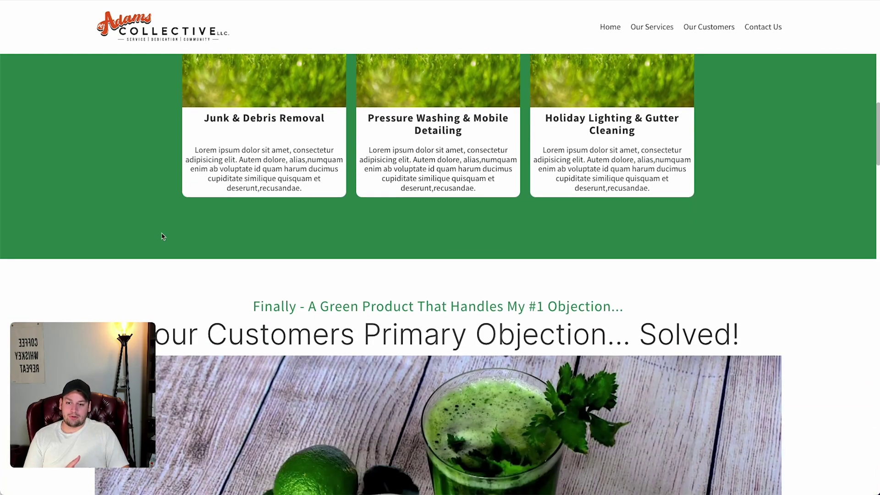
{"action": "scroll", "coordinate": [163, 233], "scroll_direction": "up", "scroll_amount": 9}
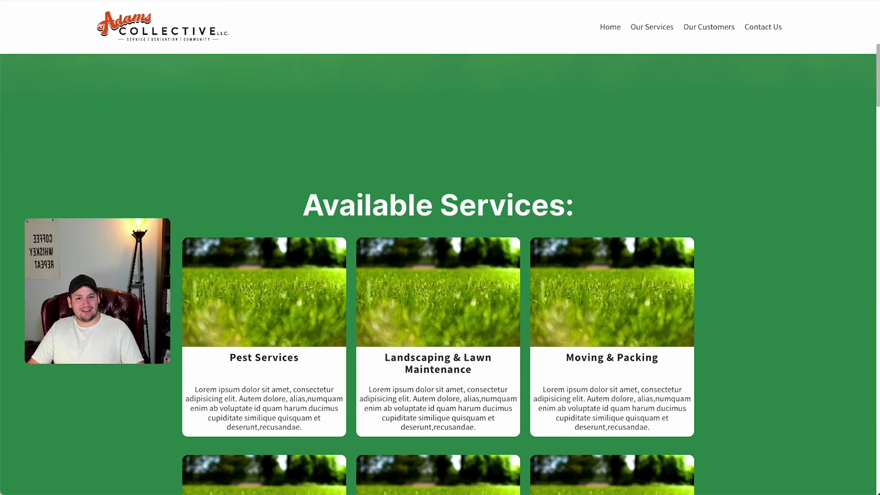
{"action": "key", "text": "ctrl+w"}
{"action": "left_click_drag", "start_coordinate": [119, 258], "coordinate": [91, 304]}
{"action": "left_click_drag", "start_coordinate": [78, 376], "coordinate": [250, 176]}
Switch to the project notes and add a nested to-do "Internal" under "Who We've Helped & Testimonials"
{"action": "key", "text": "super+Tab"}
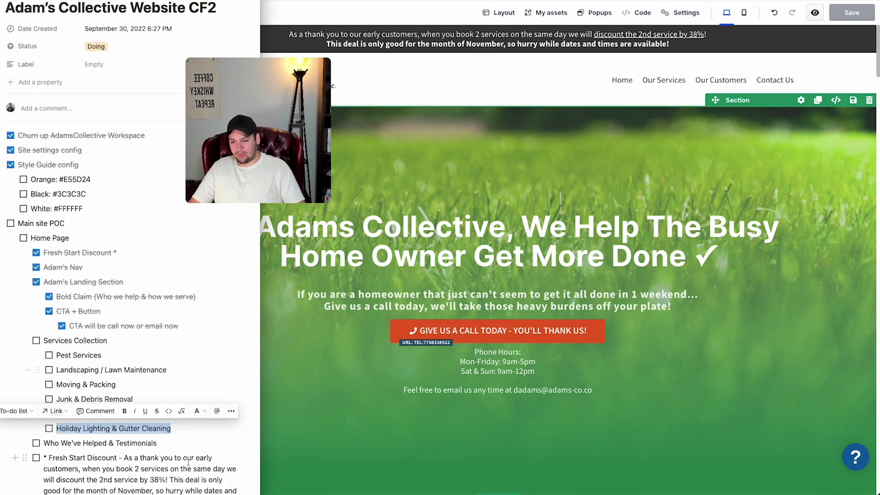
{"action": "left_click", "coordinate": [171, 444]}
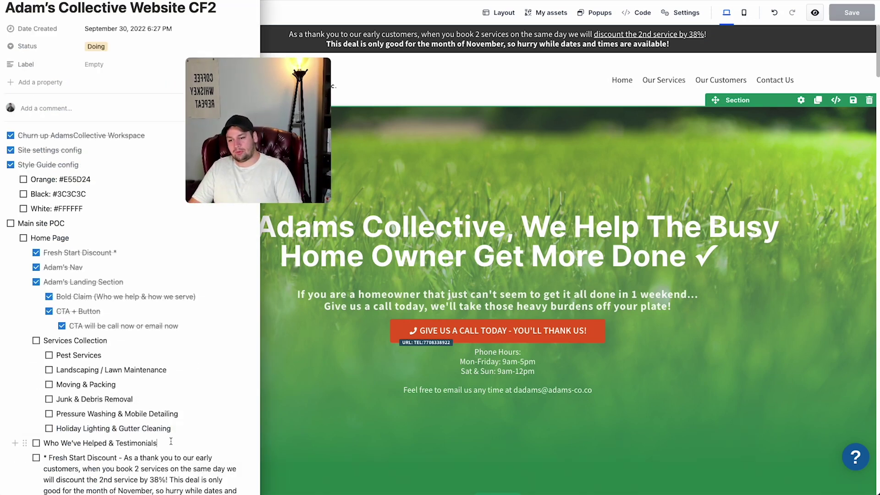
{"action": "key", "text": "Return"}
{"action": "key", "text": "Tab"}
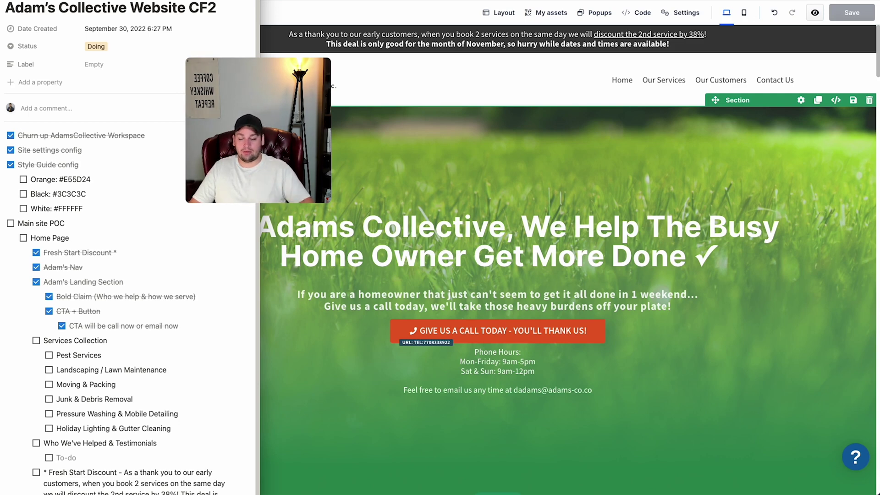
{"action": "type", "text": "Internal"}
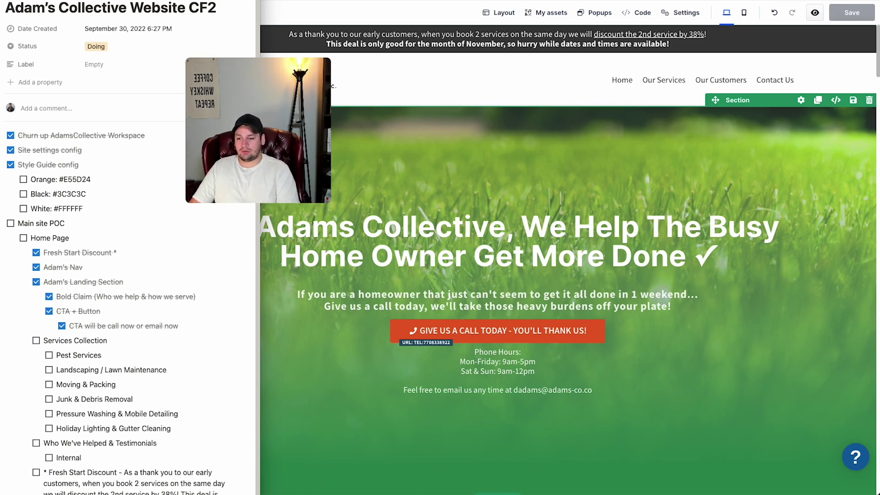
Add nested to-dos "External" and "Vehicular (can a service really help me?)" below the "Internal" to-do
{"action": "key", "text": "Return"}
{"action": "type", "text": "External"}
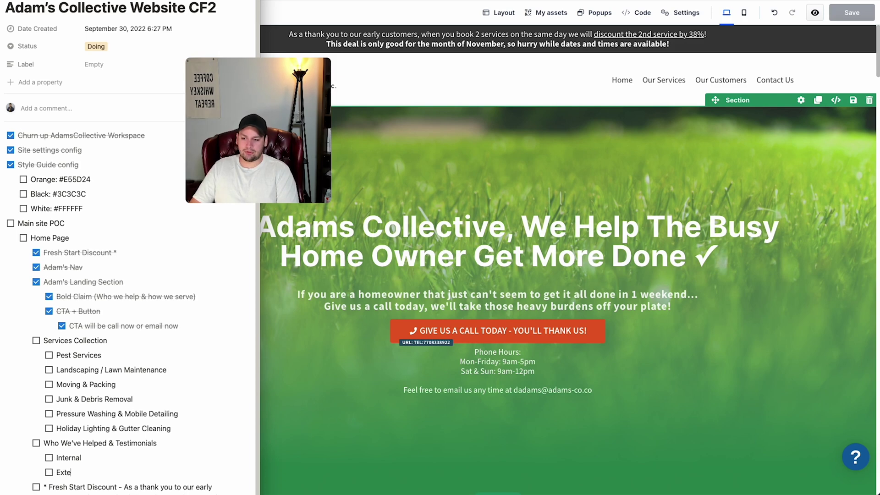
{"action": "key", "text": "Return"}
{"action": "type", "text": "Vehicul"}
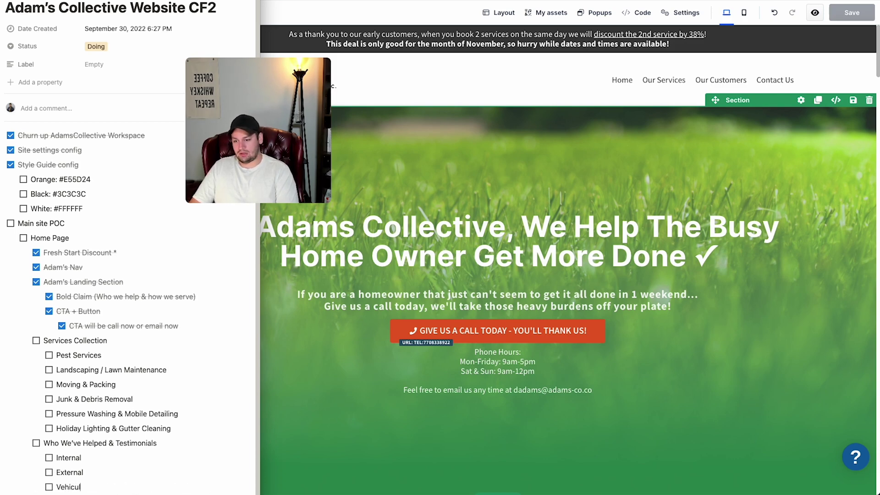
{"action": "type", "text": "ar (can a ser"}
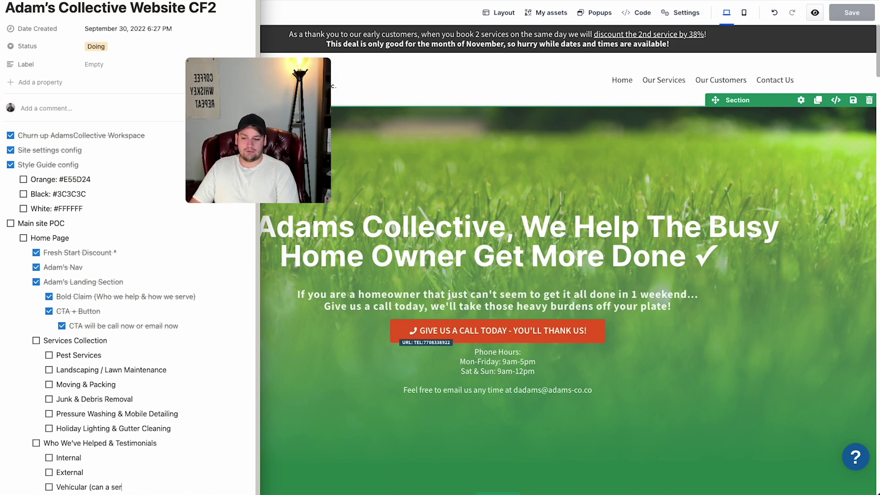
{"action": "type", "text": "vice really help "}
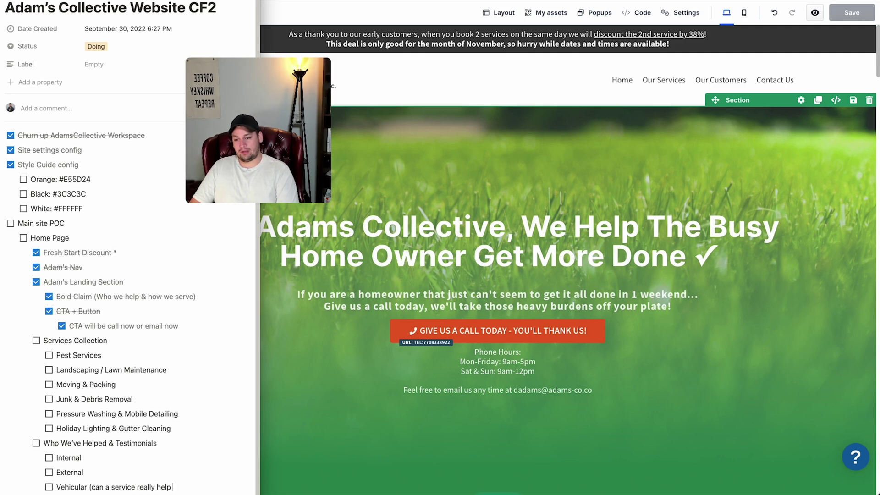
{"action": "type", "text": "me?)"}
Extend the "External" to-do with the note "(Money & uncertainty, bring forward peace of mind that money can help buy)"
{"action": "left_click", "coordinate": [119, 472]}
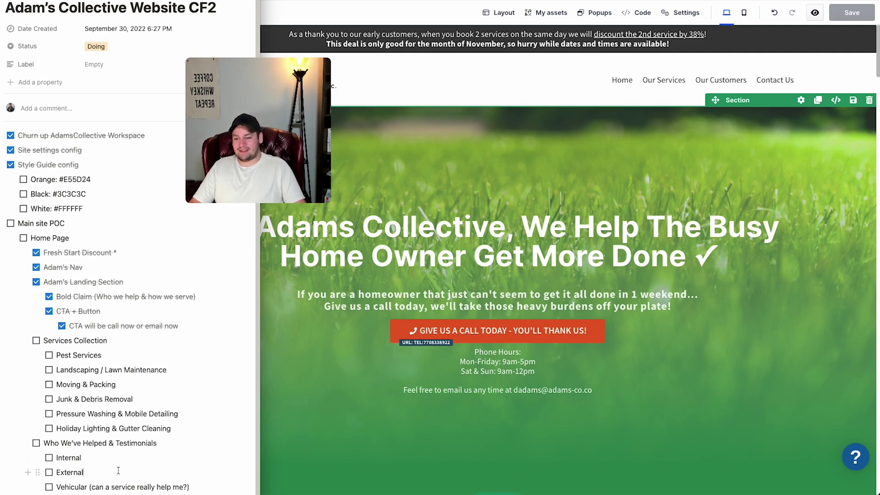
{"action": "type", "text": "("}
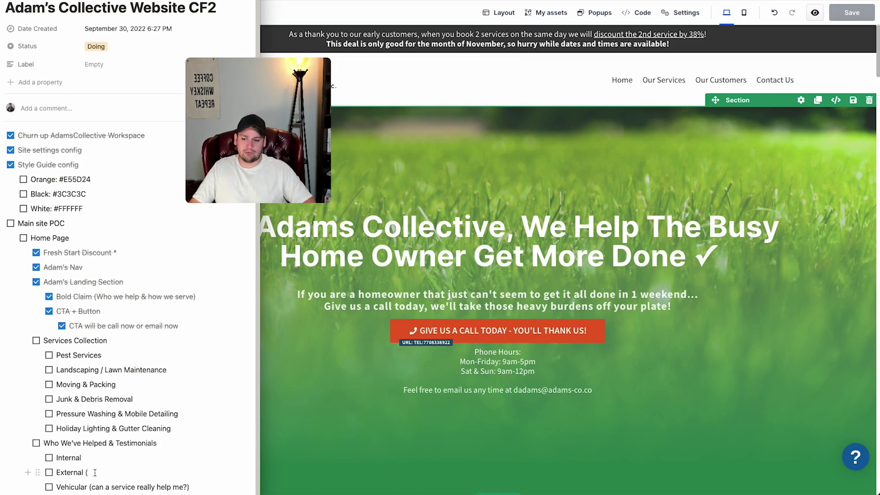
{"action": "type", "text": "Money & "}
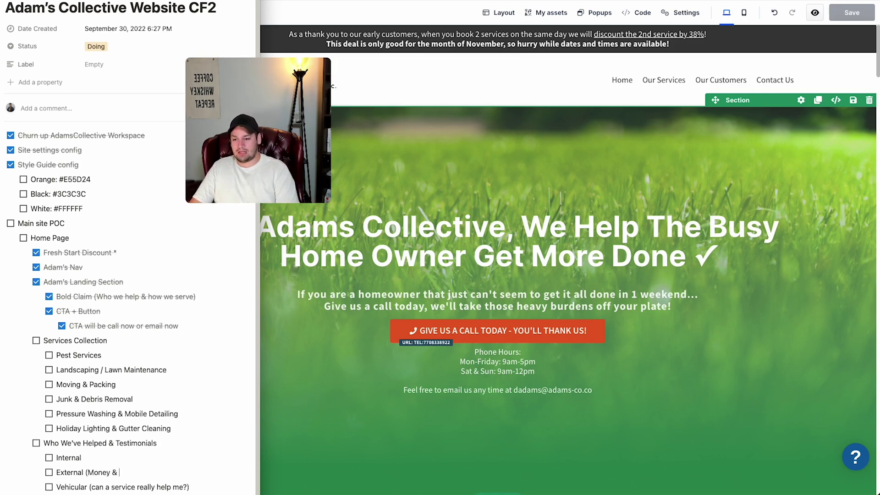
{"action": "type", "text": "uncertainty"}
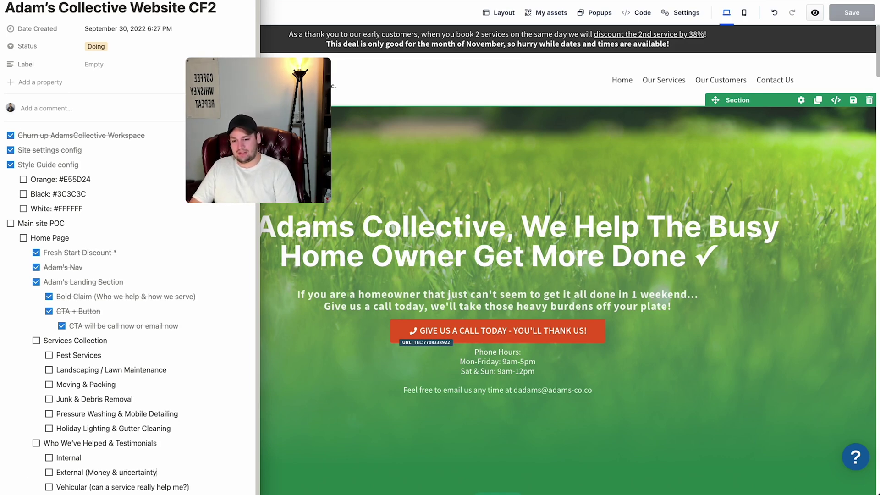
{"action": "type", "text": ", bring f"}
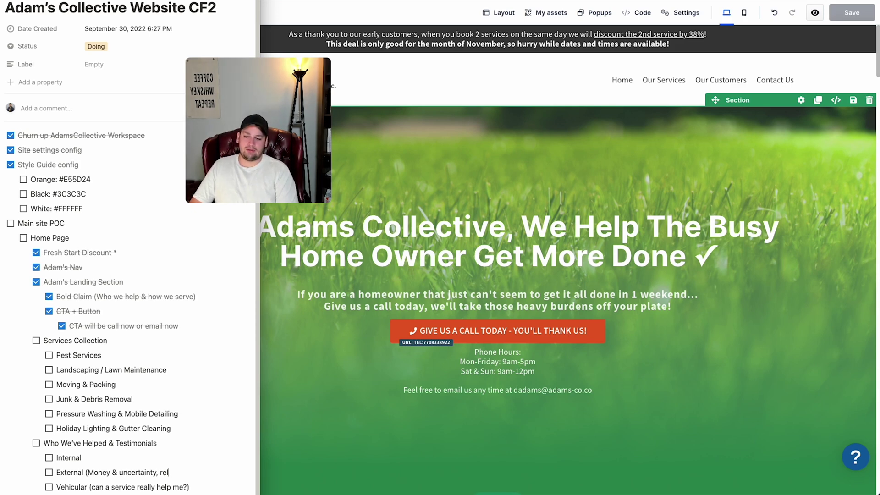
{"action": "type", "text": "orward peace o"}
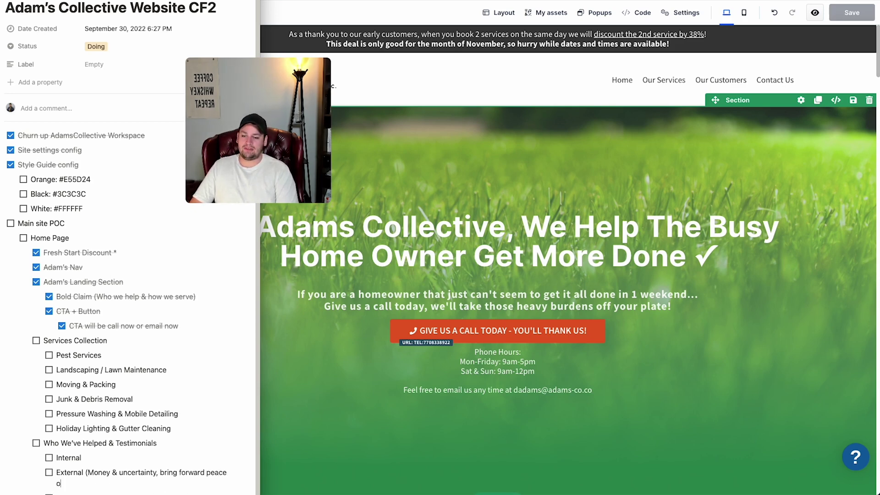
{"action": "type", "text": "f mind that money can hep"}
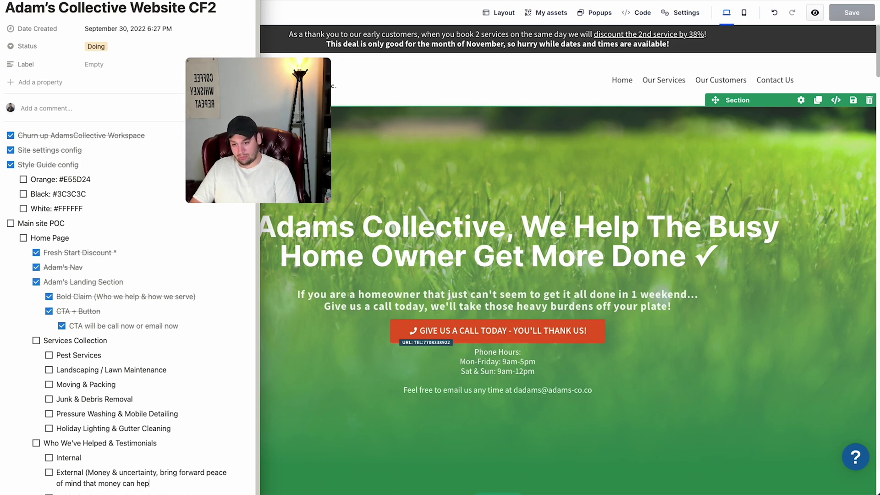
{"action": "key", "text": "BackSpace"}
{"action": "type", "text": "lp buy)"}
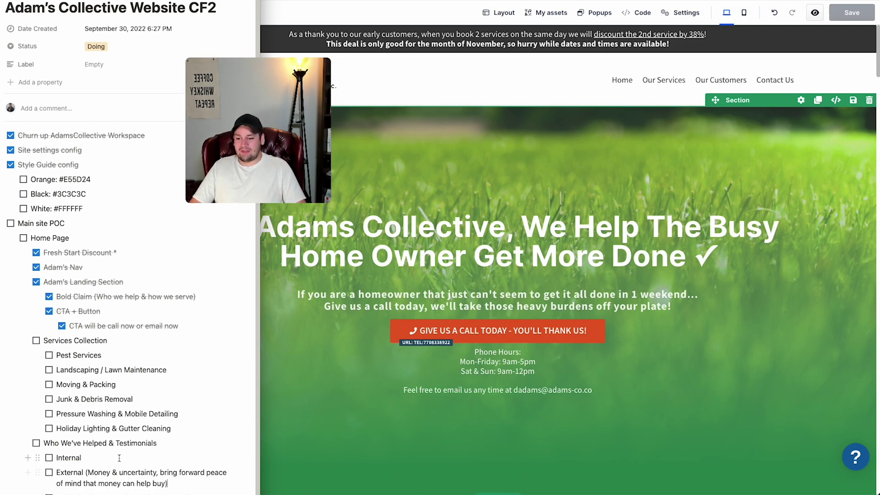
Extend the "Internal" to-do with the note "(pride, they “can do it themselves”)"
{"action": "type", "text": " ("}
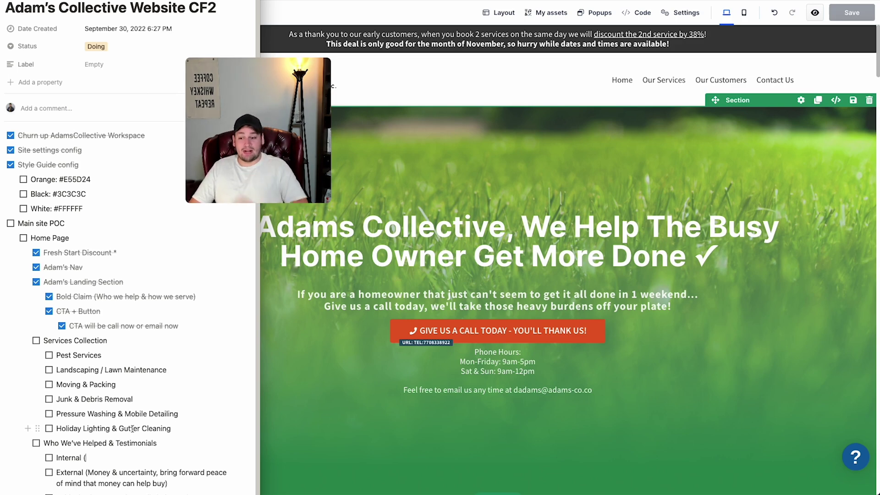
{"action": "type", "text": "pride, th"}
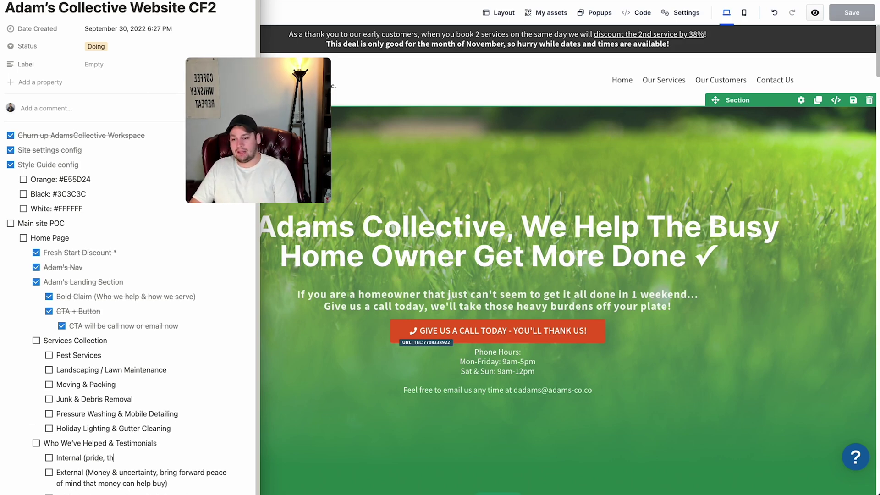
{"action": "type", "text": "ey \"can do it themselves\")"}
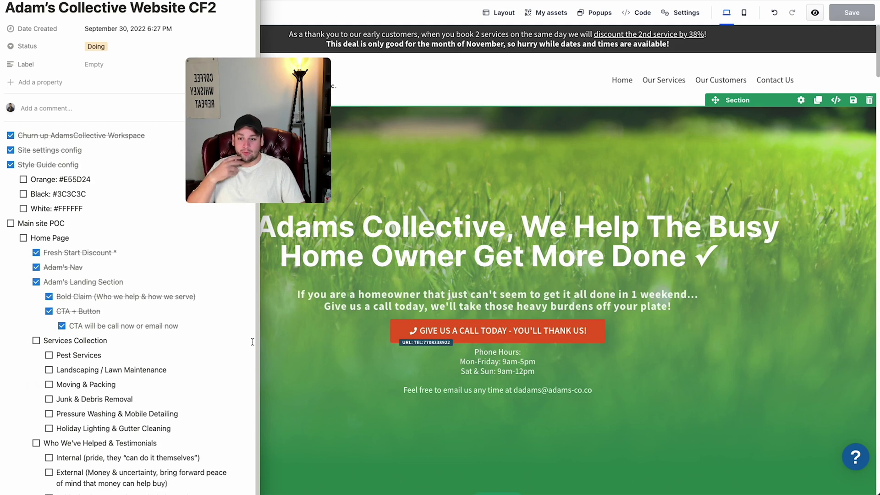
Switch to the page editor and review the home page from the landing section and service cards down to the customer testimonials
{"action": "scroll", "coordinate": [116, 434], "scroll_direction": "down", "scroll_amount": 2}
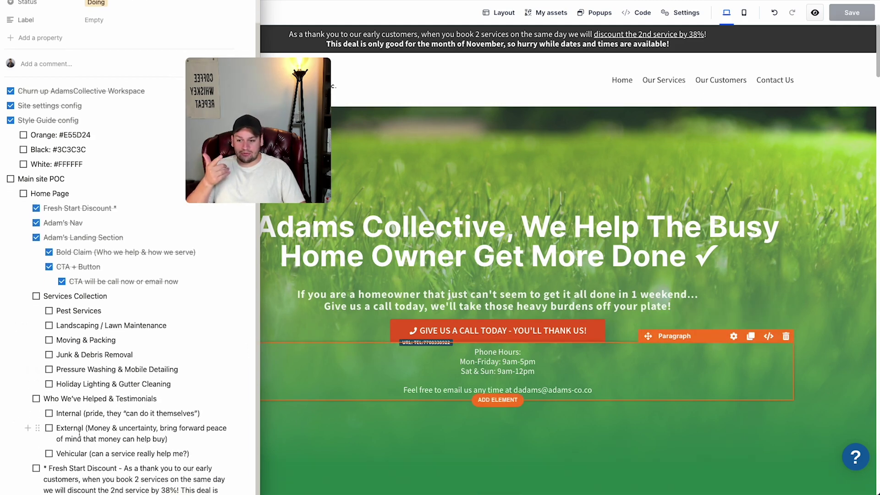
{"action": "left_click", "coordinate": [341, 452]}
{"action": "scroll", "coordinate": [353, 440], "scroll_direction": "down", "scroll_amount": 10}
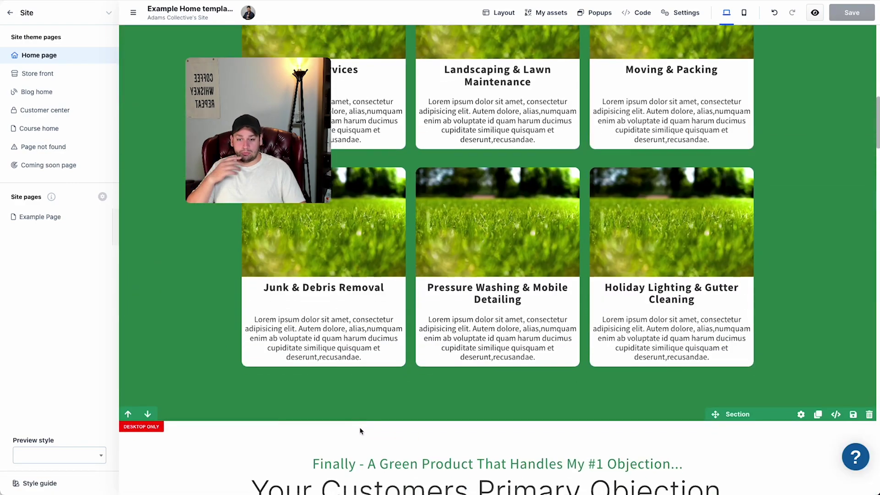
{"action": "scroll", "coordinate": [355, 415], "scroll_direction": "down", "scroll_amount": 4}
{"action": "scroll", "coordinate": [390, 420], "scroll_direction": "down", "scroll_amount": 1}
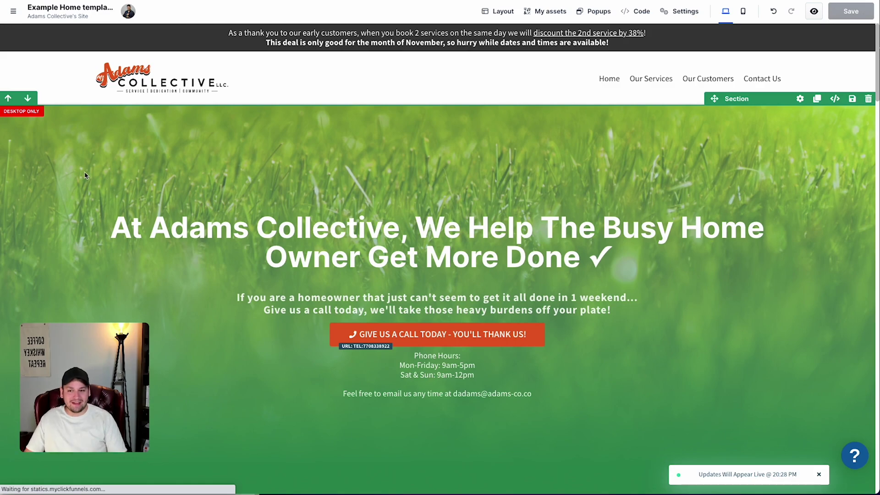
{"action": "left_click", "coordinate": [56, 213]}
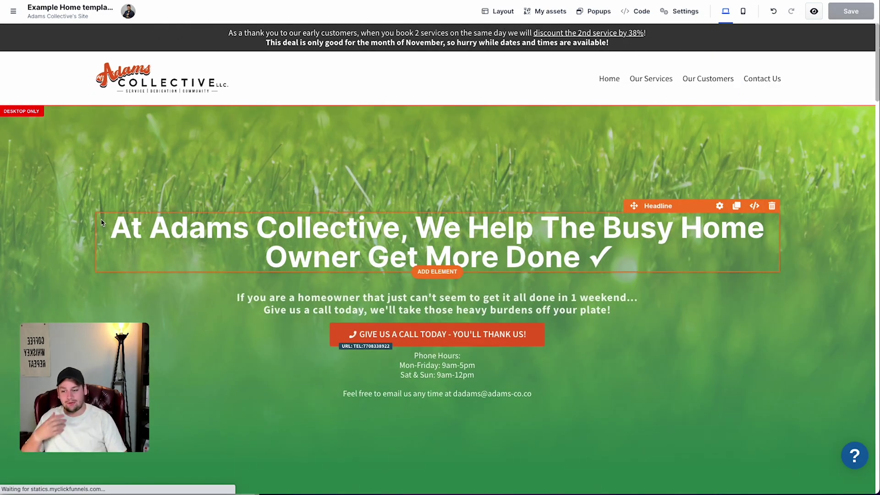
{"action": "scroll", "coordinate": [181, 341], "scroll_direction": "down", "scroll_amount": 20}
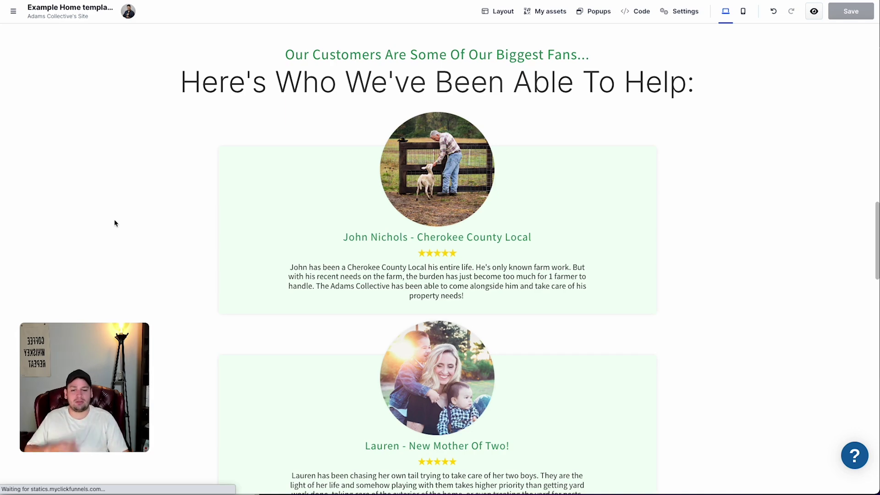
{"action": "scroll", "coordinate": [115, 222], "scroll_direction": "down", "scroll_amount": 5}
Return to the project notes and mark the "Vehicular (can a service really help me?)" to-do as done
{"action": "left_click", "coordinate": [1, 283]}
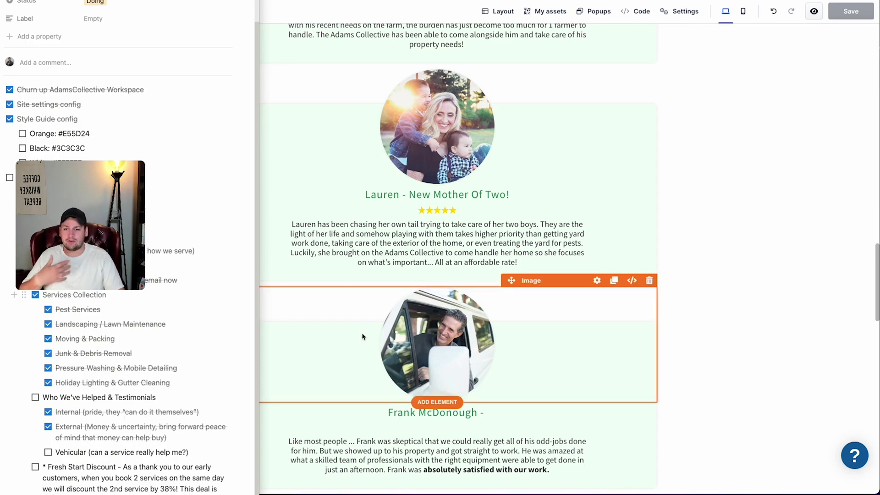
{"action": "scroll", "coordinate": [458, 220], "scroll_direction": "up", "scroll_amount": 4}
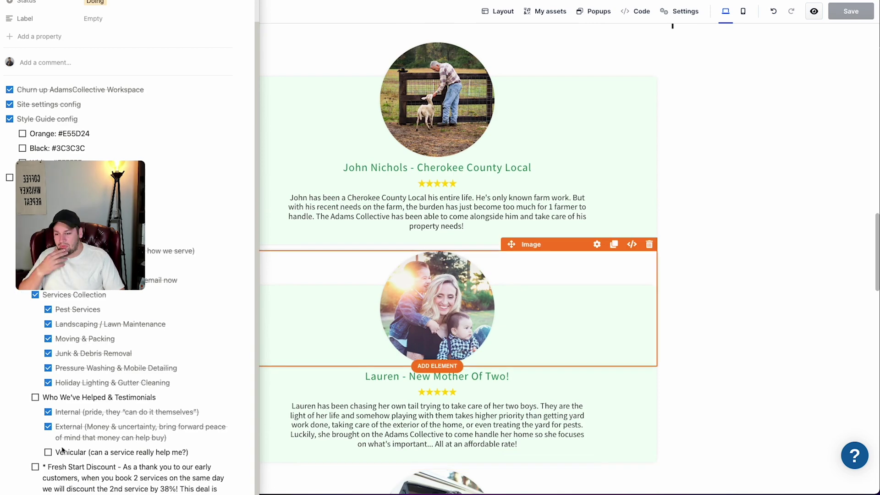
{"action": "left_click", "coordinate": [48, 452]}
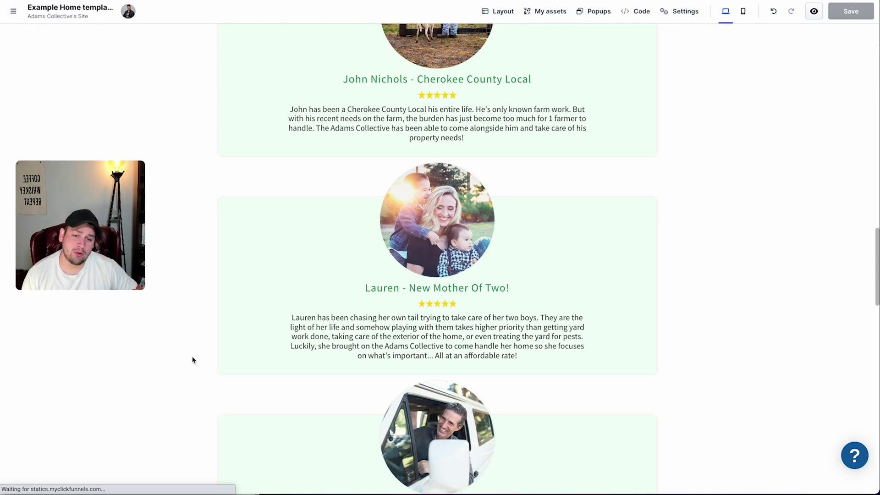
Review the customer testimonial cards on the page, and mark the "Who We've Helped & Testimonials" to-do as done in the notes
{"action": "scroll", "coordinate": [189, 365], "scroll_direction": "down", "scroll_amount": 5}
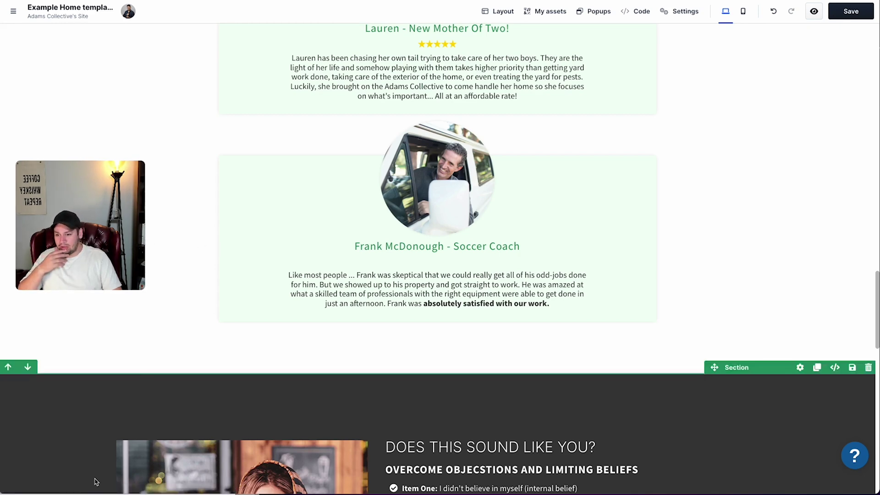
{"action": "scroll", "coordinate": [171, 299], "scroll_direction": "up", "scroll_amount": 10}
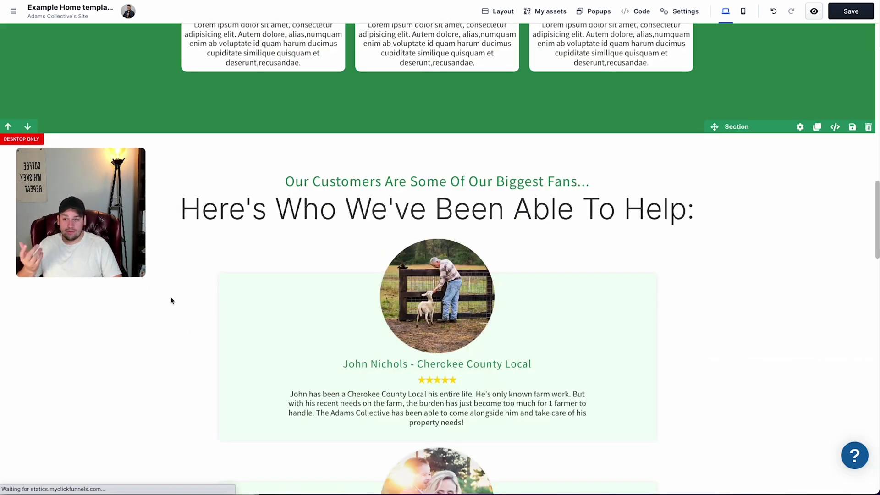
{"action": "scroll", "coordinate": [160, 320], "scroll_direction": "down", "scroll_amount": 10}
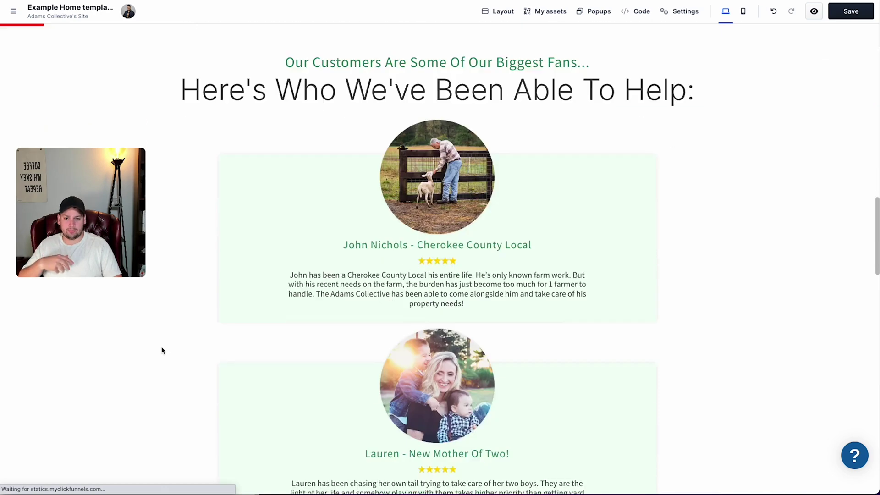
{"action": "key", "text": "alt+Tab"}
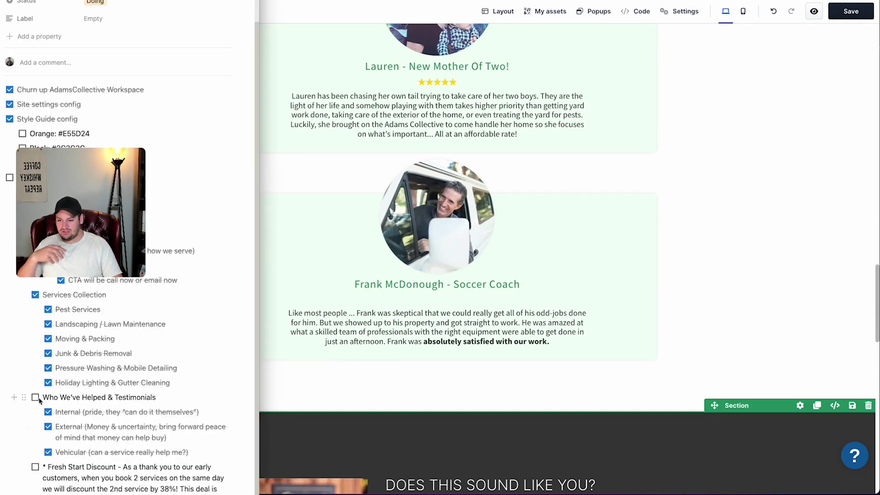
{"action": "left_click_drag", "start_coordinate": [105, 248], "coordinate": [164, 169]}
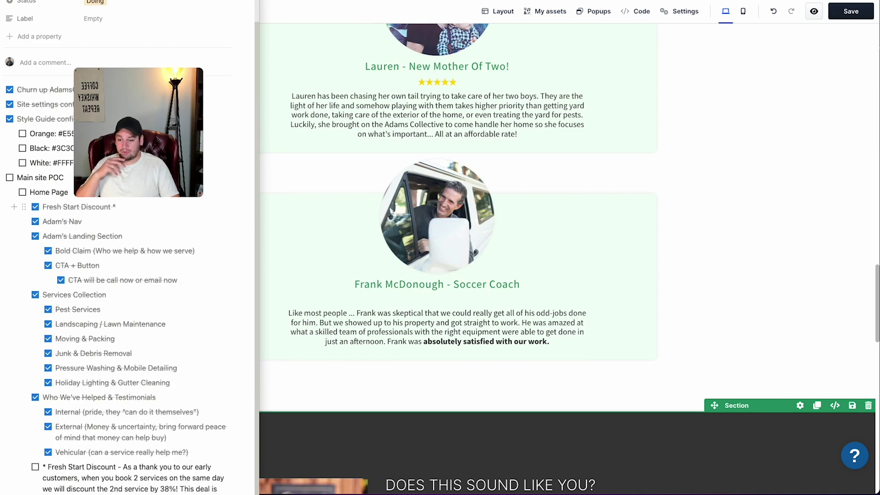
{"action": "scroll", "coordinate": [104, 429], "scroll_direction": "down", "scroll_amount": 1}
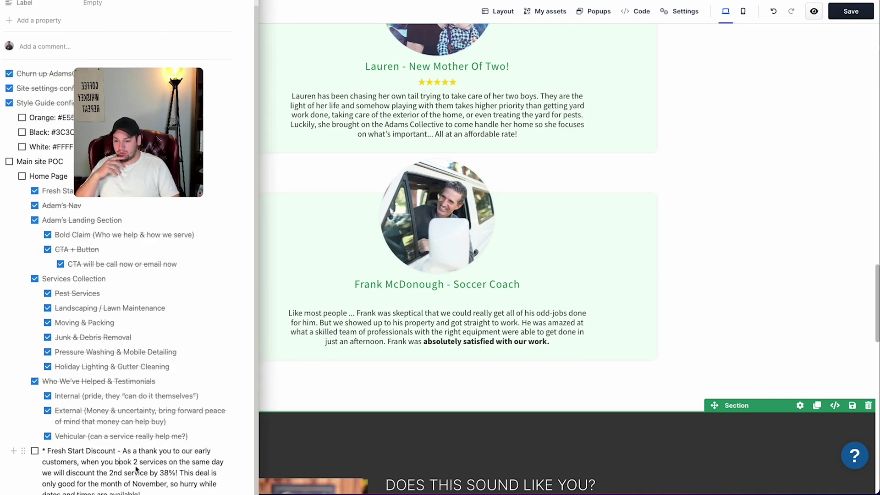
Replace the "Does This Sound Like You?" row in the dark section below the testimonials with a blank two-column row
{"action": "key", "text": "alt+Tab"}
{"action": "scroll", "coordinate": [405, 399], "scroll_direction": "down", "scroll_amount": 4}
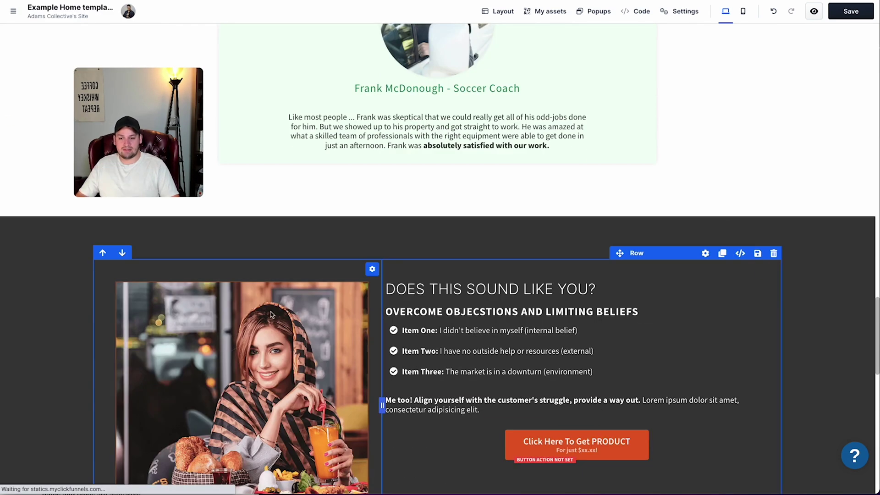
{"action": "left_click", "coordinate": [773, 254]}
{"action": "left_click", "coordinate": [770, 267]}
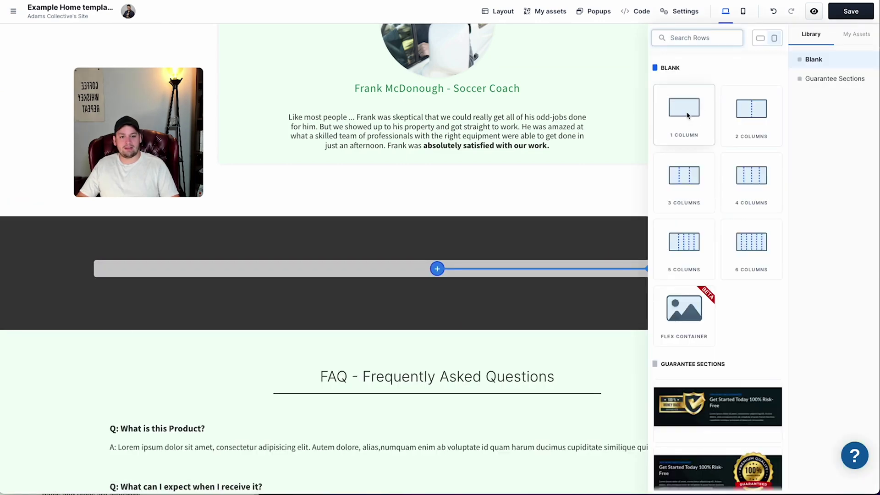
{"action": "left_click", "coordinate": [751, 110]}
{"action": "left_click", "coordinate": [430, 237]}
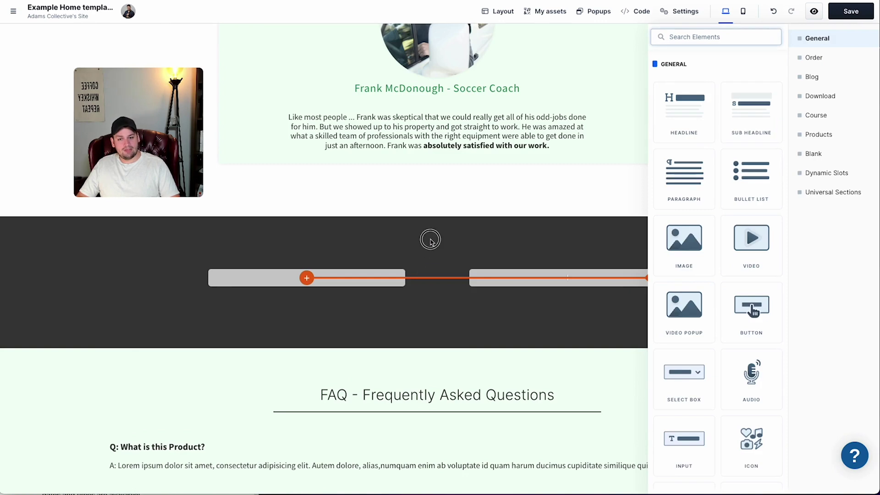
Open the settings of the new two-column row in the dark section and its width value for editing
{"action": "left_click", "coordinate": [629, 253]}
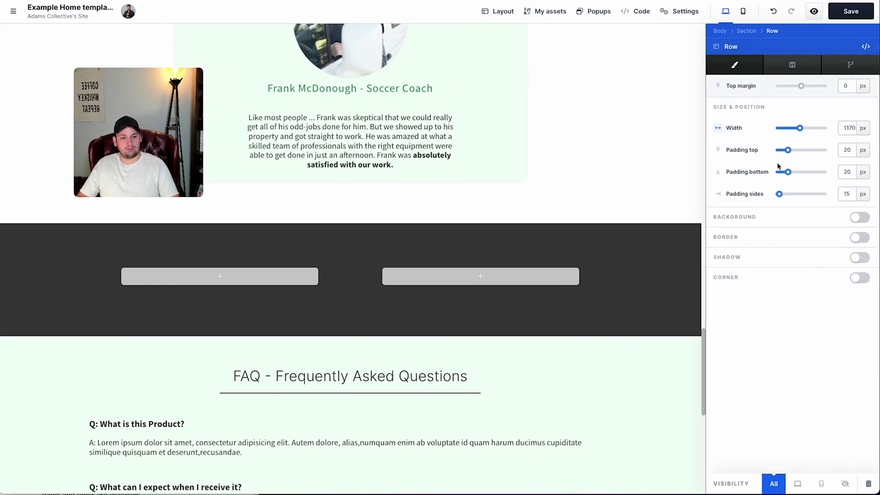
{"action": "left_click", "coordinate": [718, 128]}
{"action": "left_click", "coordinate": [847, 128]}
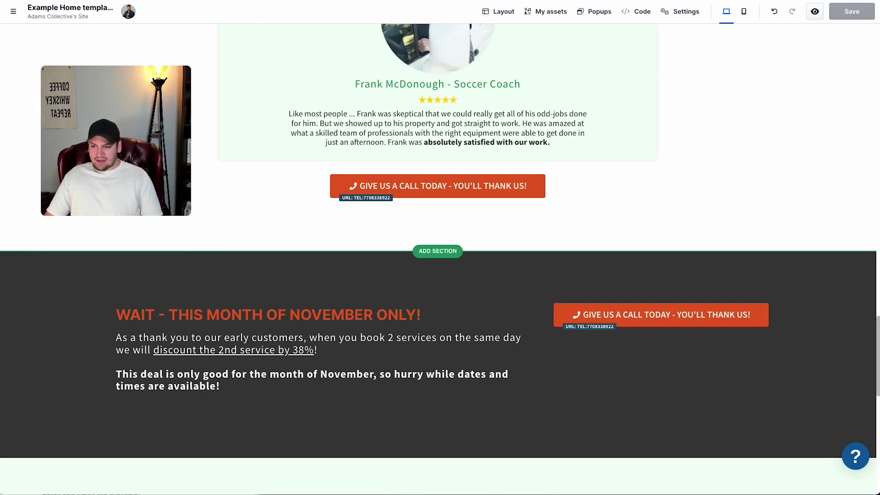
Compare the "Fresh Start Discount" item in the project notes with the November discount text in the page's dark section
{"action": "key", "text": "super+Tab"}
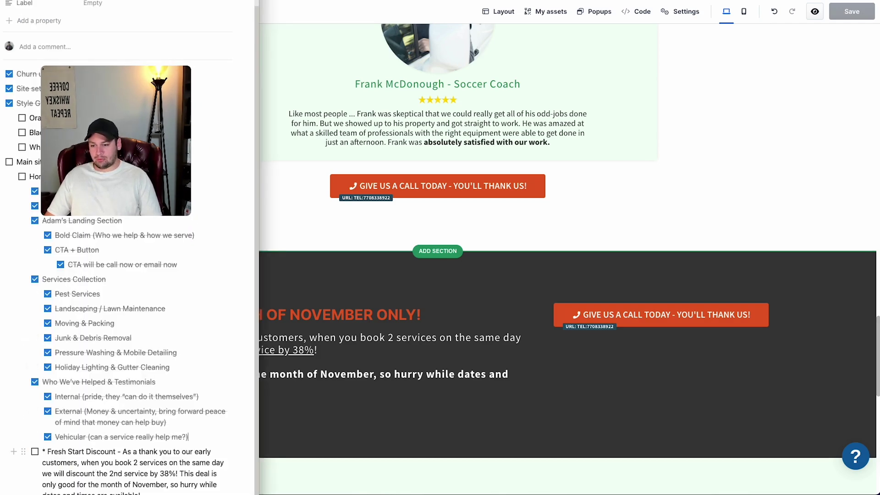
{"action": "scroll", "coordinate": [139, 445], "scroll_direction": "down", "scroll_amount": 2}
{"action": "left_click_drag", "start_coordinate": [147, 447], "coordinate": [124, 400]}
{"action": "left_click", "coordinate": [158, 405]}
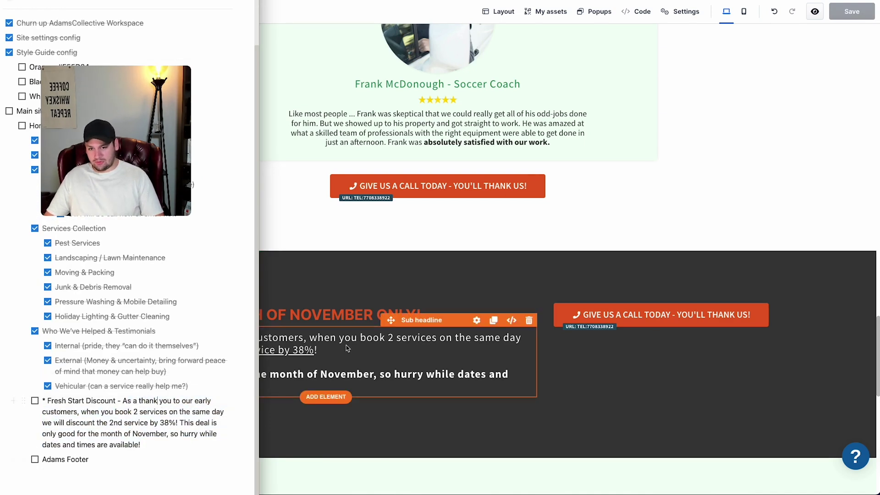
{"action": "left_click", "coordinate": [353, 293]}
{"action": "left_click", "coordinate": [188, 318]}
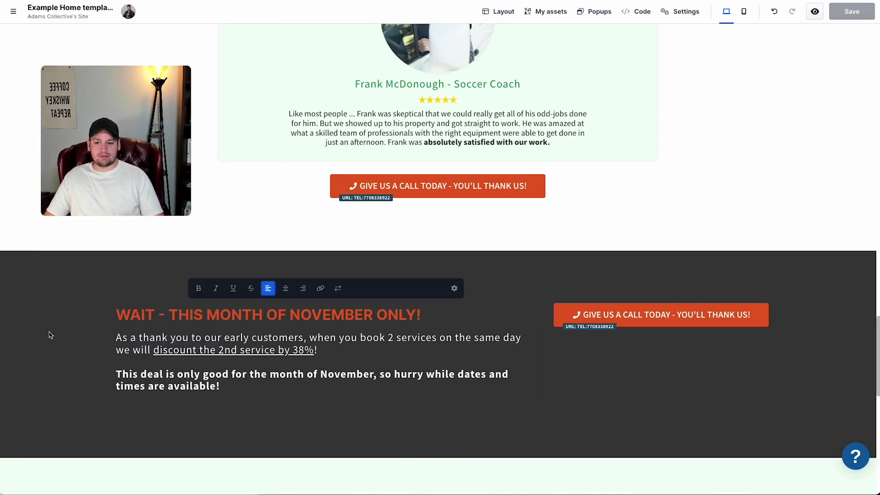
{"action": "left_click", "coordinate": [68, 337]}
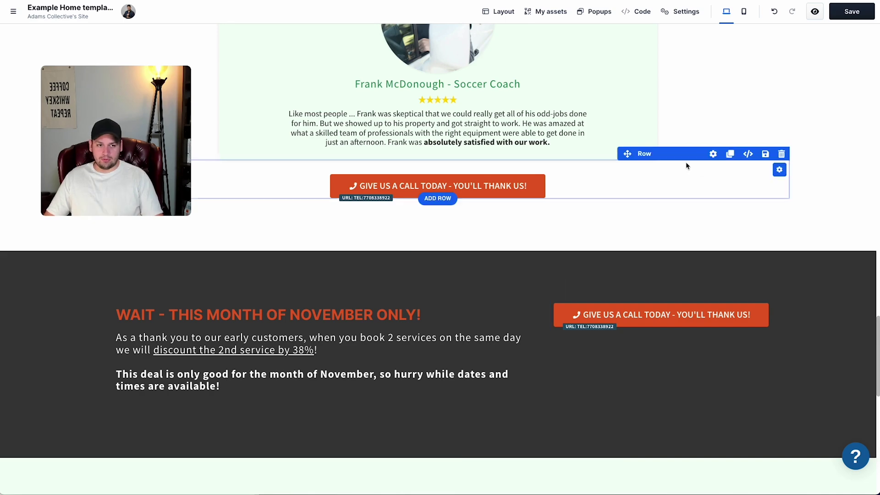
Reword the three FAQ questions as "What is this Service?", "How long does it take?" and "Can I get a refund?"
{"action": "scroll", "coordinate": [293, 320], "scroll_direction": "down", "scroll_amount": 5}
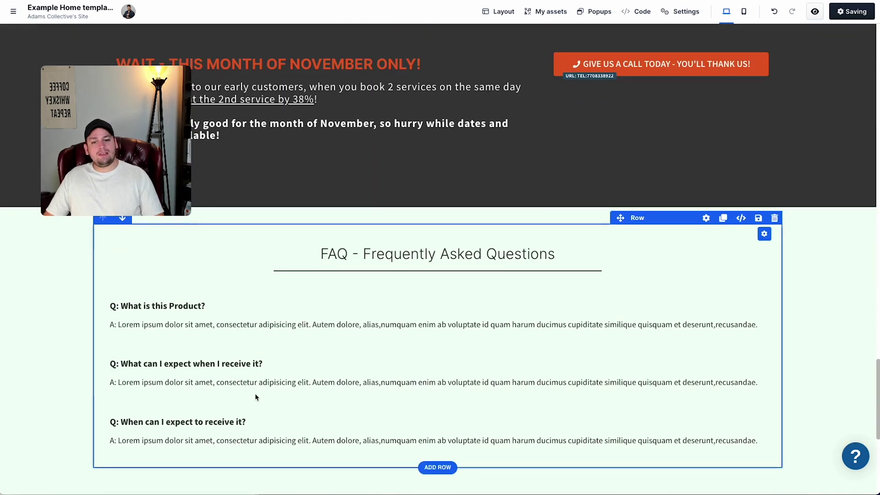
{"action": "scroll", "coordinate": [255, 397], "scroll_direction": "down", "scroll_amount": 2}
{"action": "scroll", "coordinate": [240, 389], "scroll_direction": "up", "scroll_amount": 2}
{"action": "scroll", "coordinate": [301, 375], "scroll_direction": "down", "scroll_amount": 1}
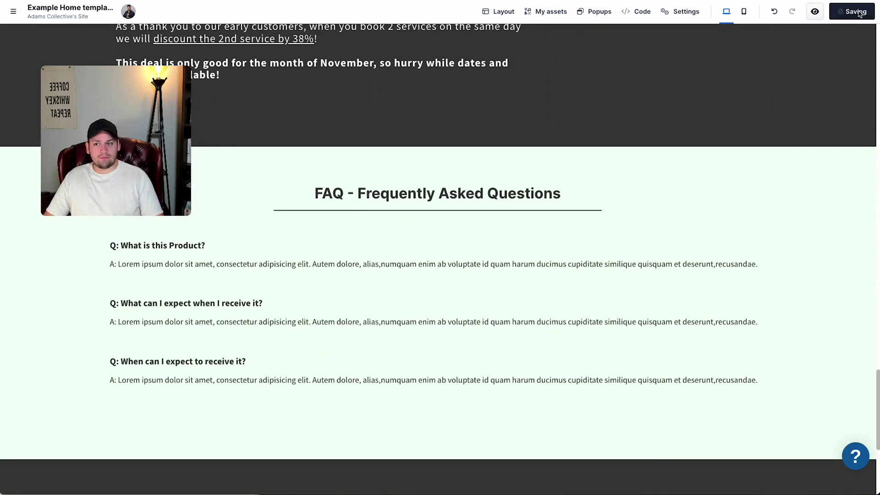
{"action": "left_click_drag", "start_coordinate": [163, 137], "coordinate": [136, 122]}
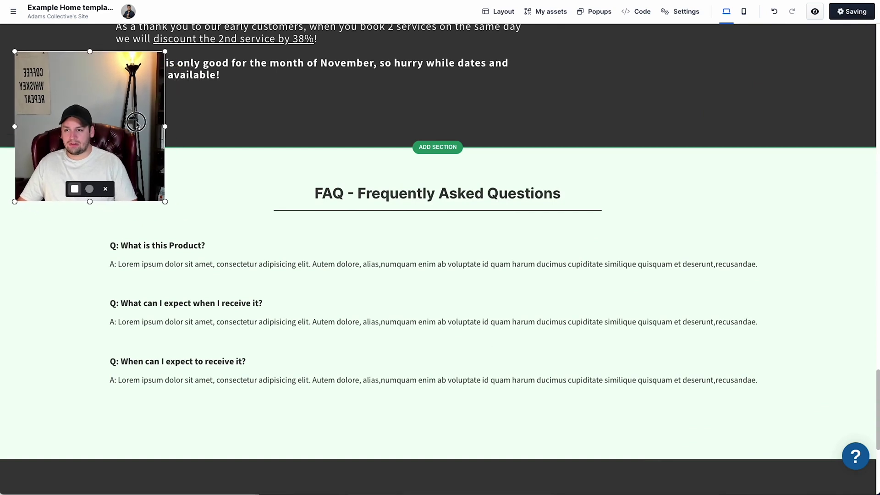
{"action": "mouse_move", "coordinate": [803, 163]}
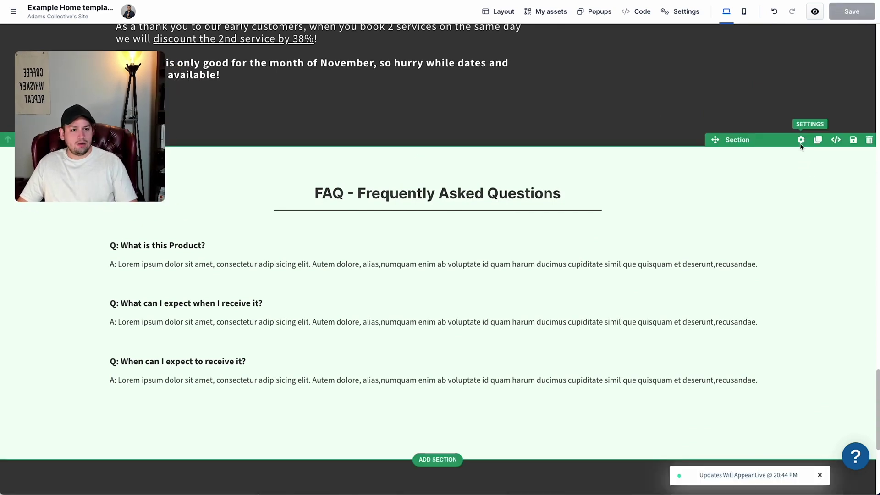
{"action": "double_click", "coordinate": [187, 245]}
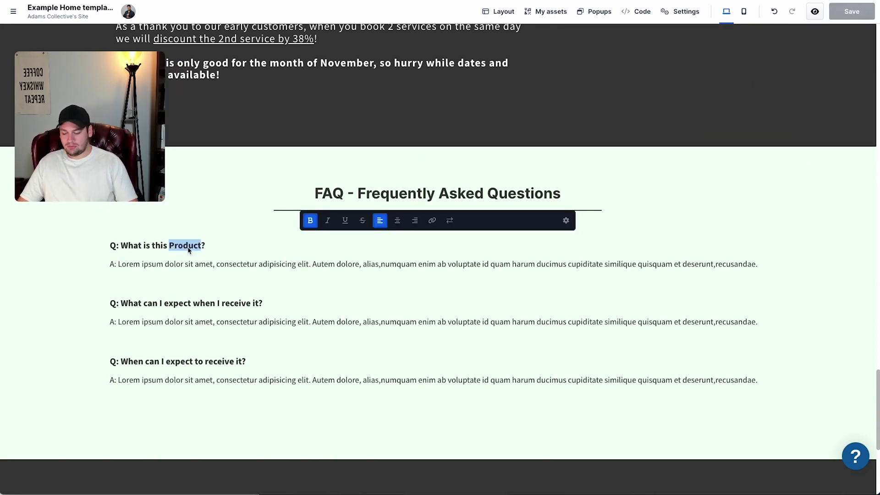
{"action": "type", "text": "Service"}
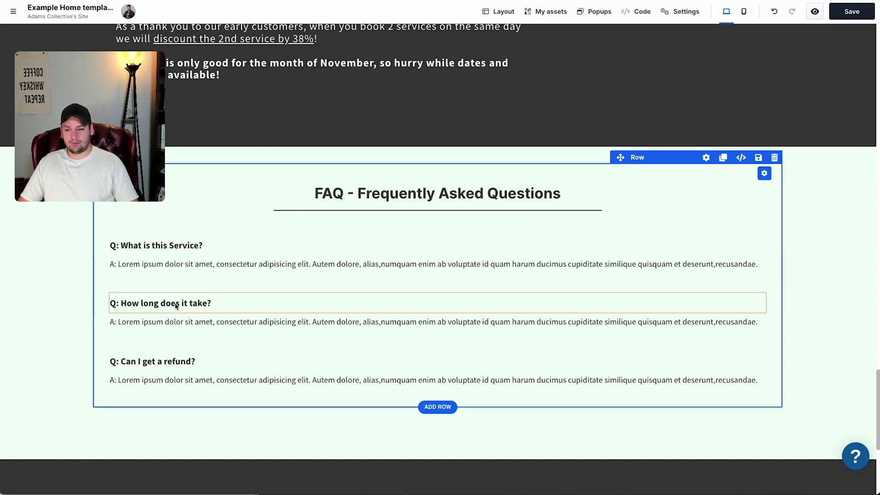
Extend the second FAQ question to read "How long does it take per service?"
{"action": "mouse_move", "coordinate": [176, 306]}
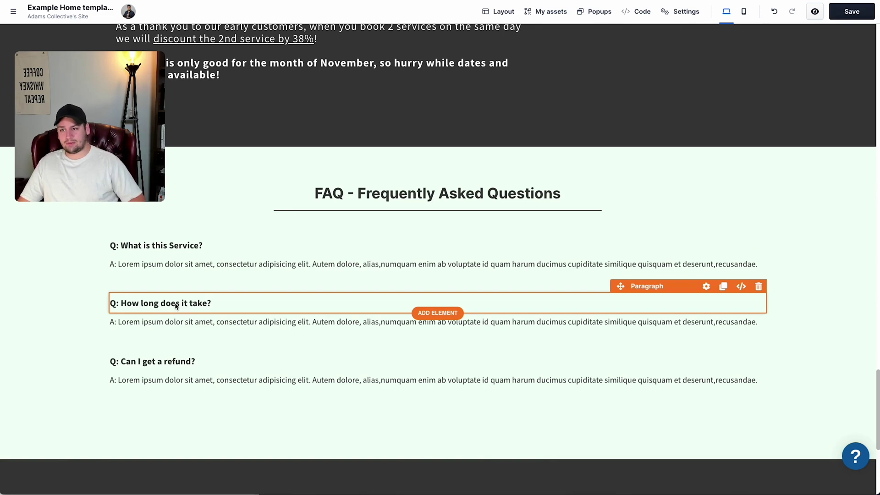
{"action": "left_click", "coordinate": [201, 306]}
{"action": "type", "text": "per service"}
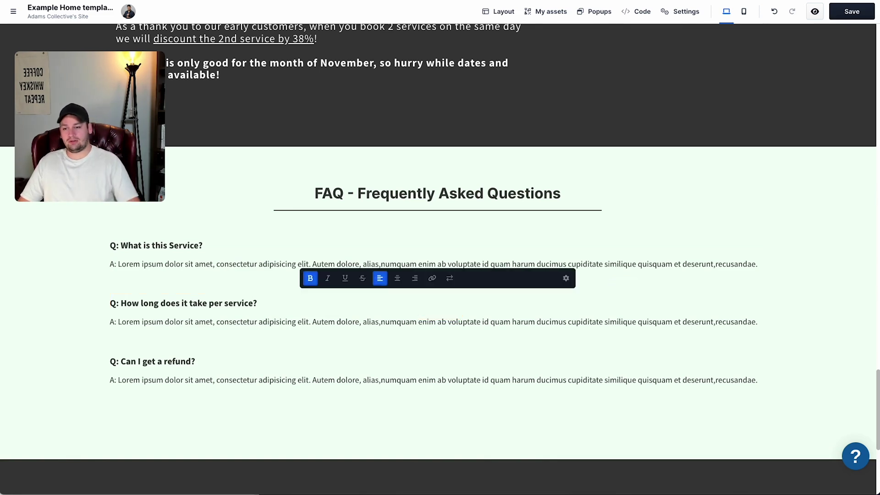
{"action": "left_click", "coordinate": [74, 338]}
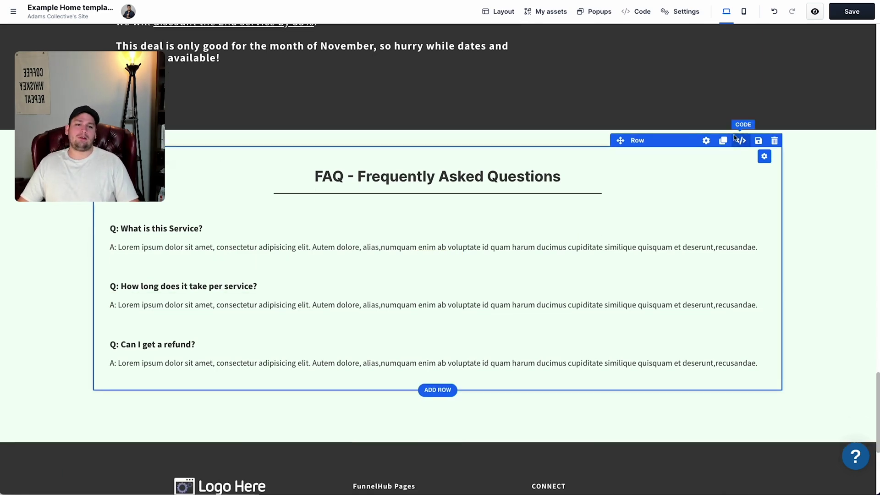
Check the FAQ row's settings, and look over the whole page from the landing section to the footer
{"action": "scroll", "coordinate": [665, 275], "scroll_direction": "down", "scroll_amount": 1}
{"action": "left_click", "coordinate": [706, 142]}
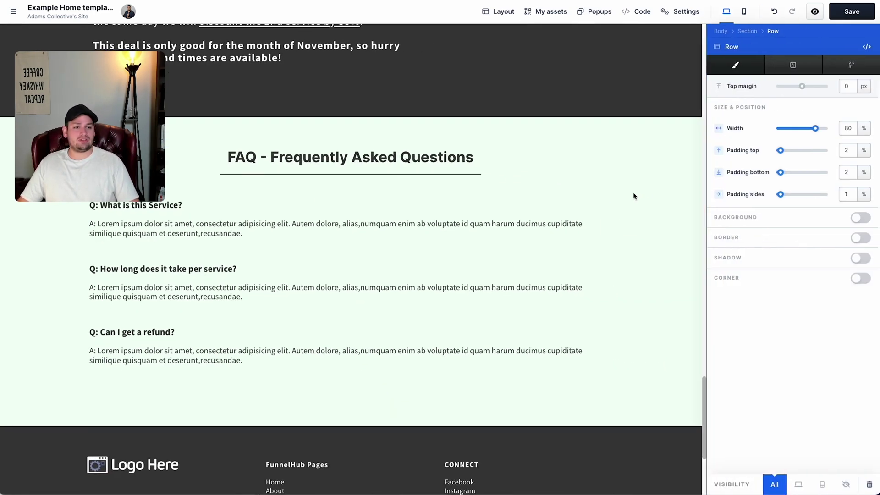
{"action": "key", "text": "Escape"}
{"action": "scroll", "coordinate": [465, 399], "scroll_direction": "down", "scroll_amount": 4}
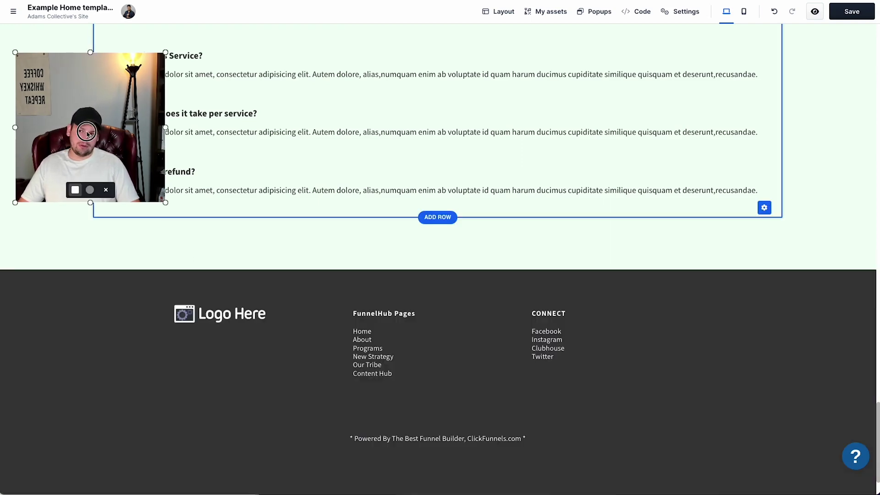
{"action": "scroll", "coordinate": [468, 299], "scroll_direction": "up", "scroll_amount": 20}
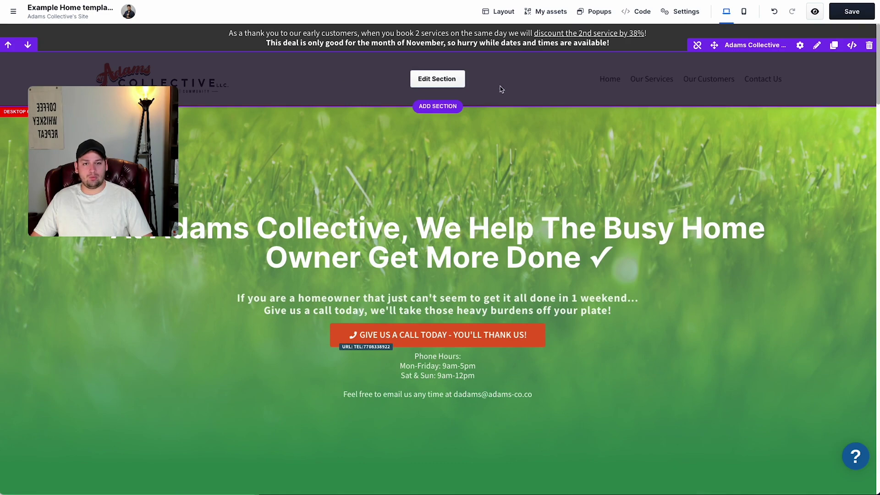
{"action": "scroll", "coordinate": [554, 285], "scroll_direction": "down", "scroll_amount": 10}
{"action": "scroll", "coordinate": [555, 285], "scroll_direction": "down", "scroll_amount": 15}
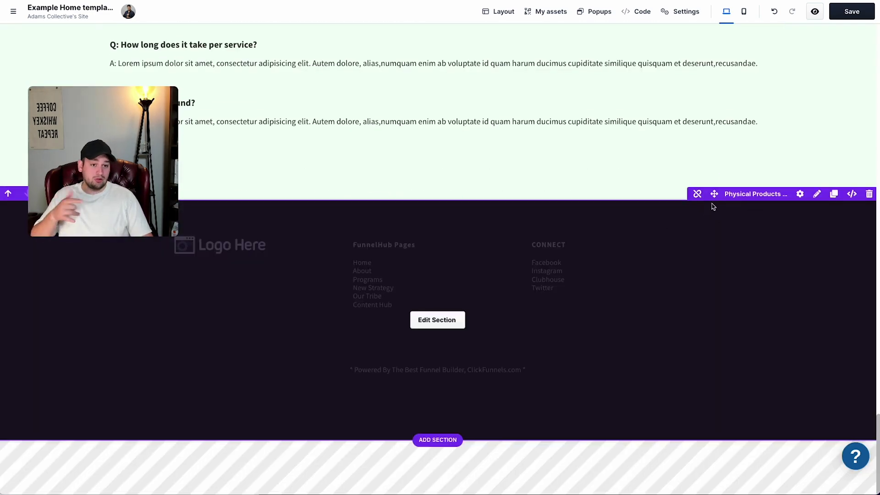
Unlink the existing footer and save it as a universal section with the name and description "Adams Collective Footer"
{"action": "left_click", "coordinate": [697, 194]}
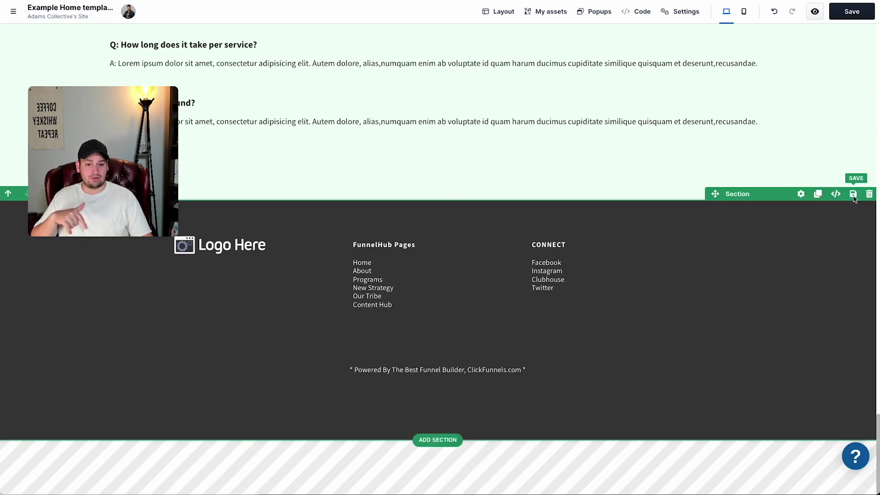
{"action": "left_click", "coordinate": [853, 194]}
{"action": "left_click", "coordinate": [801, 60]}
{"action": "type", "text": "Adams"}
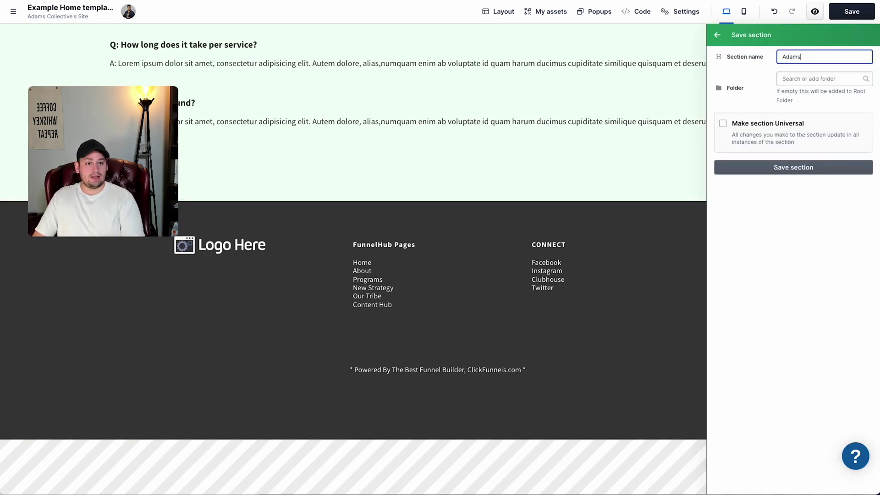
{"action": "type", "text": " Collective Footer"}
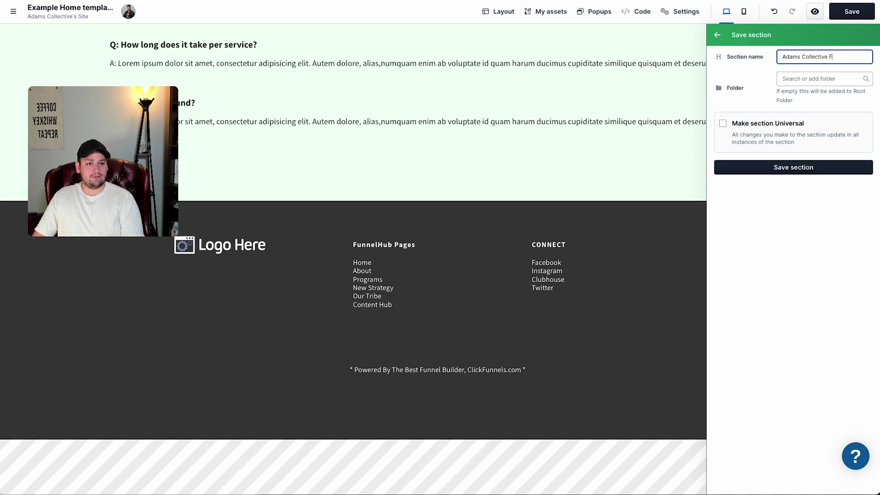
{"action": "key", "text": "ctrl+a"}
{"action": "key", "text": "ctrl+c"}
{"action": "left_click", "coordinate": [723, 123]}
{"action": "left_click", "coordinate": [791, 181]}
{"action": "key", "text": "ctrl+v"}
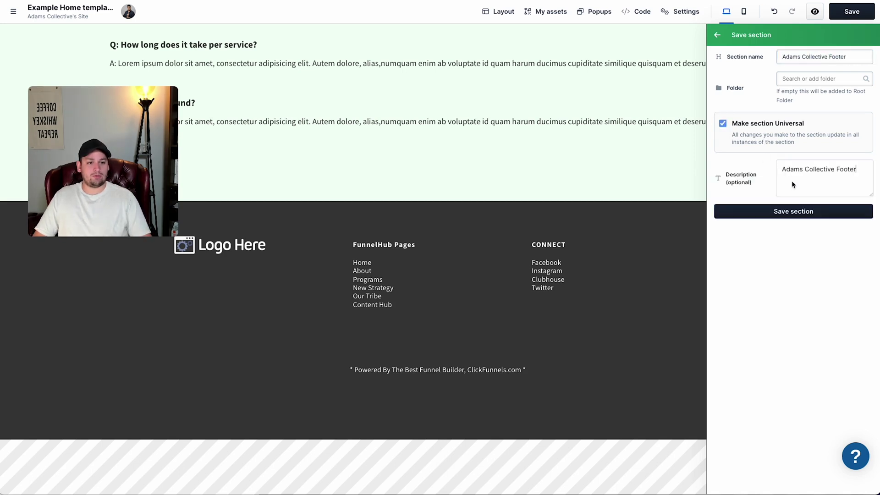
{"action": "left_click", "coordinate": [785, 213]}
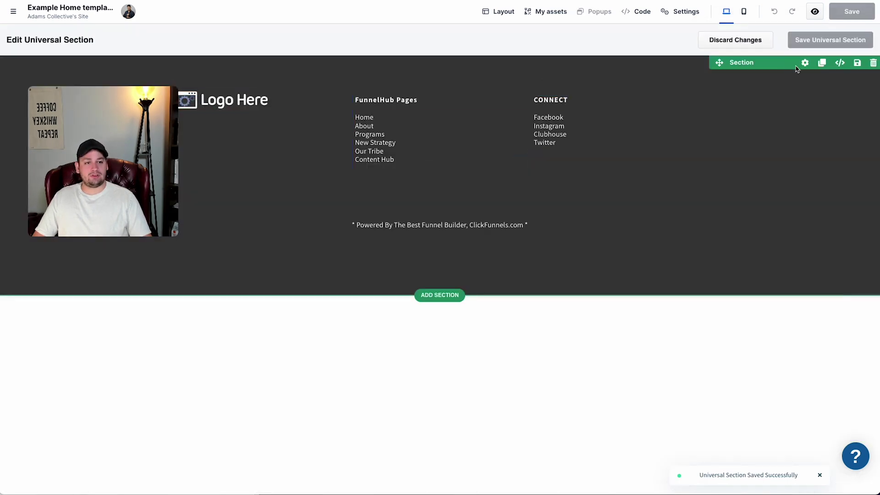
Set the universal footer's section paint to Lightest Background
{"action": "left_click", "coordinate": [805, 62]}
{"action": "left_click", "coordinate": [810, 128]}
{"action": "left_click", "coordinate": [805, 198]}
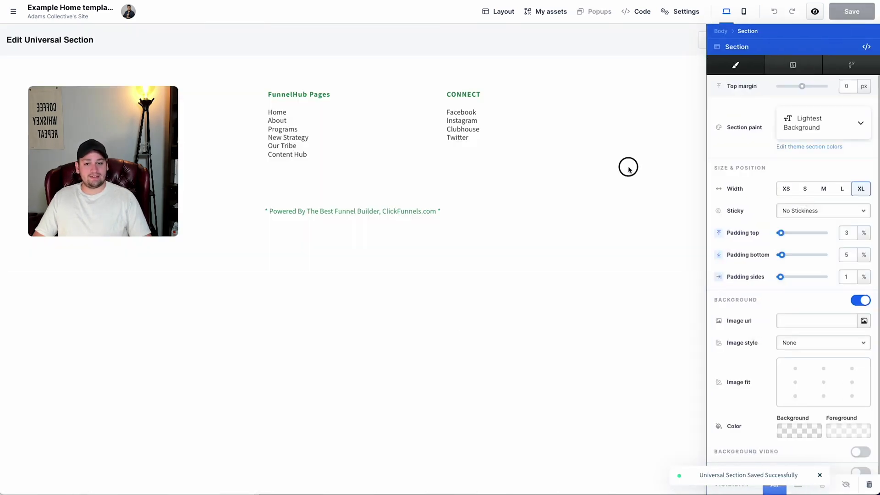
{"action": "left_click", "coordinate": [629, 168]}
Replace the placeholder logo in the footer with the Adams Collective logo image
{"action": "left_click", "coordinate": [234, 104]}
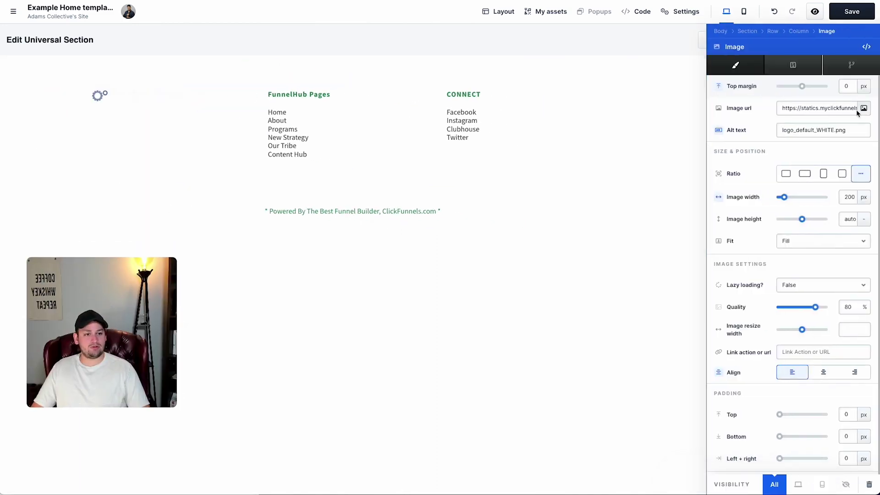
{"action": "left_click", "coordinate": [863, 109]}
{"action": "left_click", "coordinate": [362, 184]}
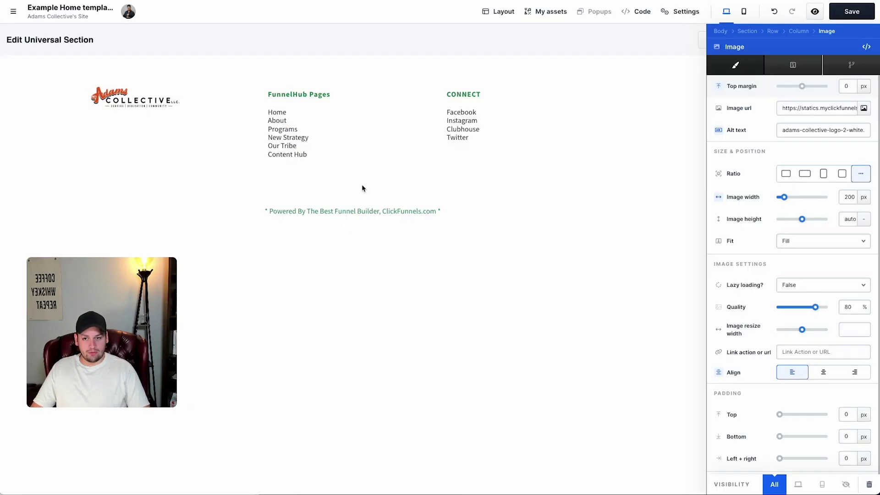
{"action": "left_click", "coordinate": [375, 310]}
Set the footer logo's image width to auto
{"action": "left_click", "coordinate": [281, 94]}
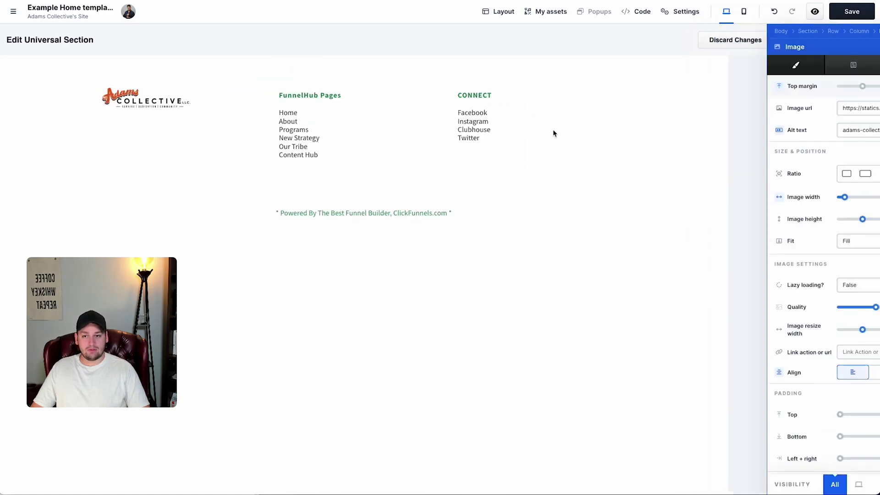
{"action": "left_click", "coordinate": [863, 197]}
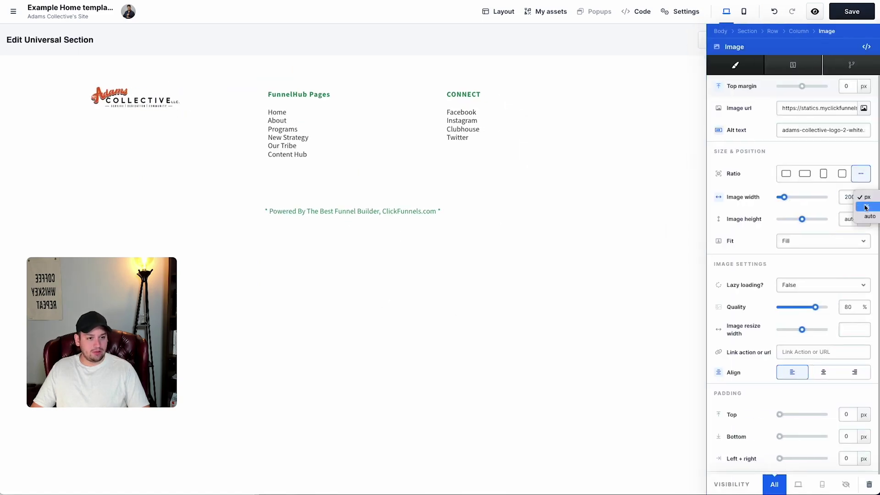
{"action": "left_click", "coordinate": [867, 216]}
{"action": "left_click", "coordinate": [456, 296]}
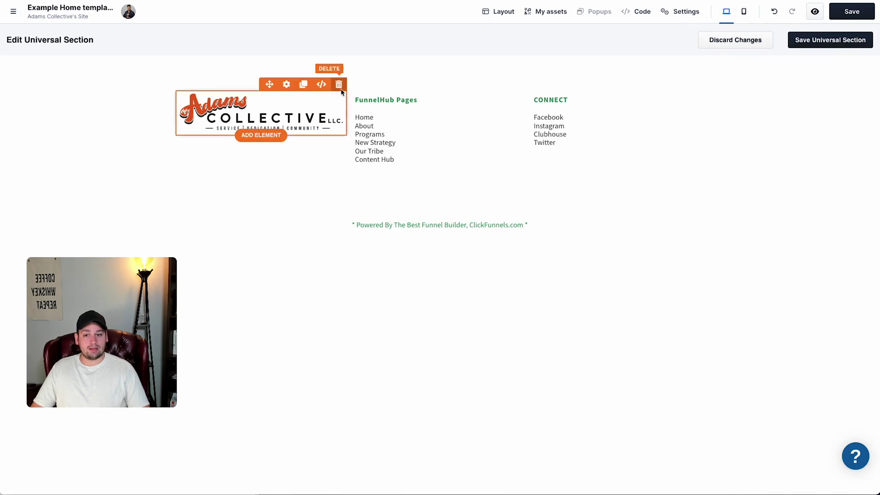
{"action": "left_click", "coordinate": [341, 164]}
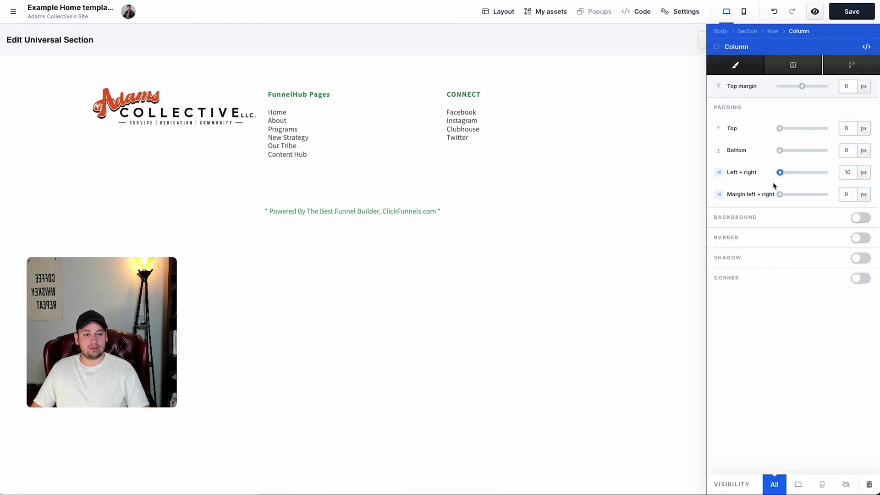
{"action": "left_click", "coordinate": [455, 310]}
Rename the "FunnelHub Pages" heading to "Adams Collective" and change its links to Home, Our Services, Our Customers and Contact Us
{"action": "double_click", "coordinate": [405, 103]}
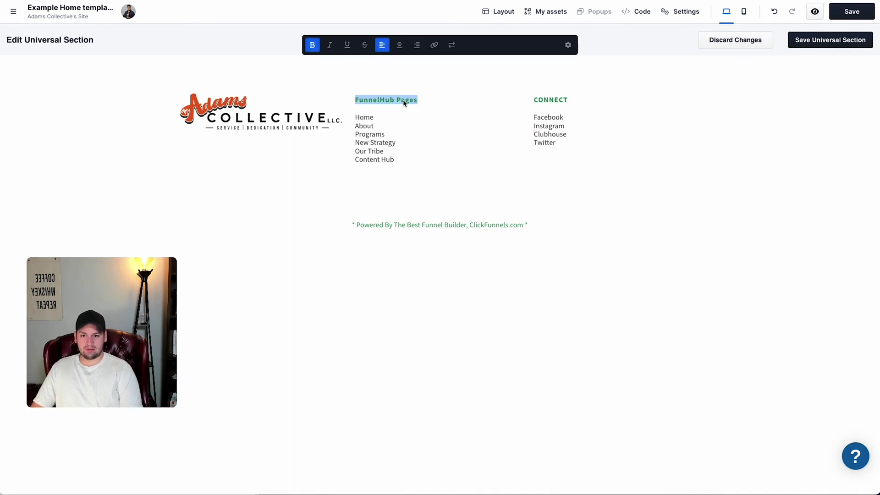
{"action": "key", "text": "BackSpace"}
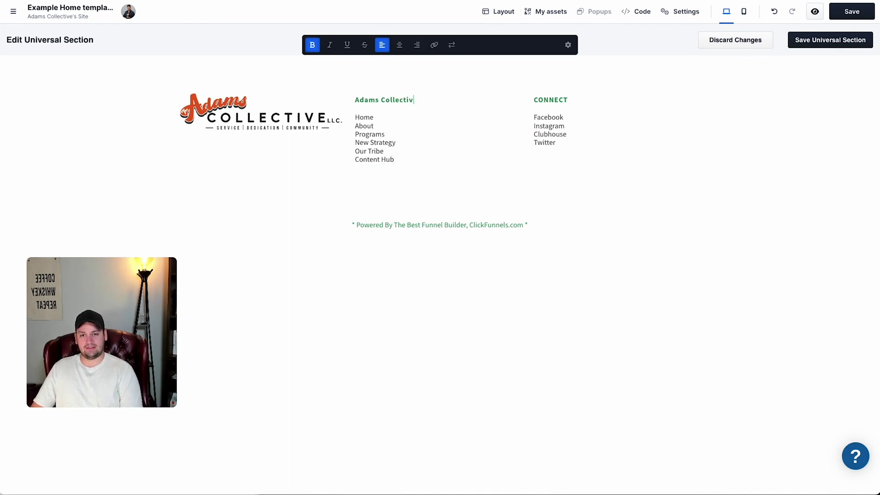
{"action": "left_click", "coordinate": [369, 121]}
{"action": "left_click", "coordinate": [367, 118]}
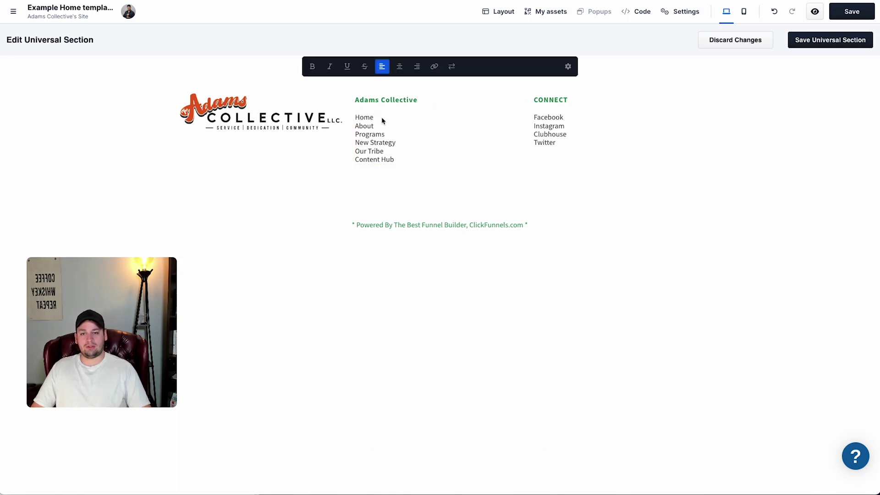
{"action": "left_click", "coordinate": [377, 118]}
{"action": "mouse_move", "coordinate": [405, 128]}
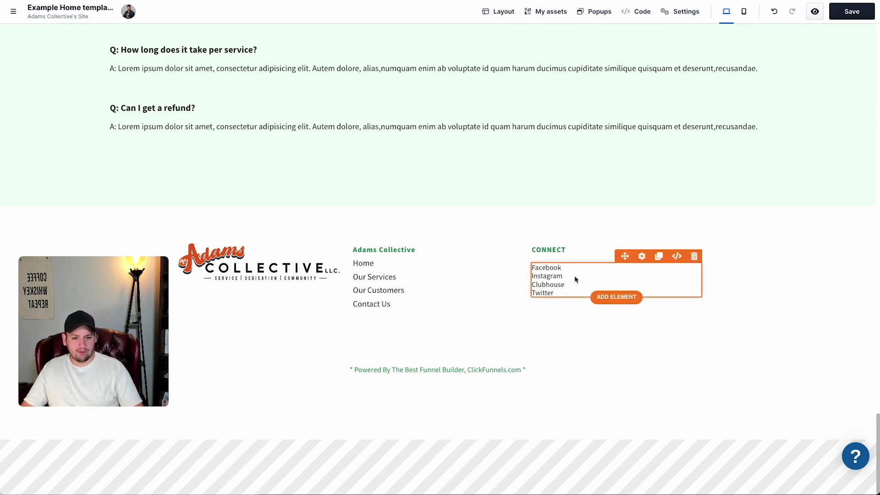
Duplicate the Adams Collective link list and move the copy directly under the CONNECT heading in the footer
{"action": "left_click", "coordinate": [476, 252]}
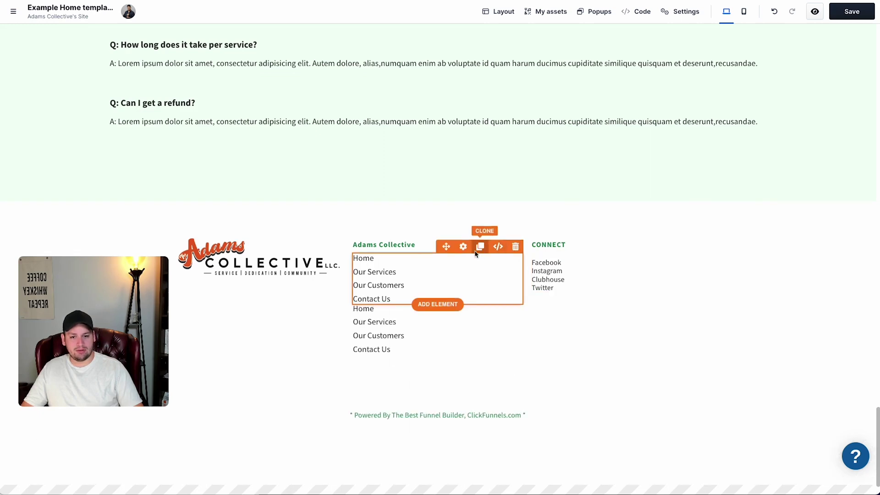
{"action": "left_click_drag", "start_coordinate": [393, 336], "coordinate": [573, 275]}
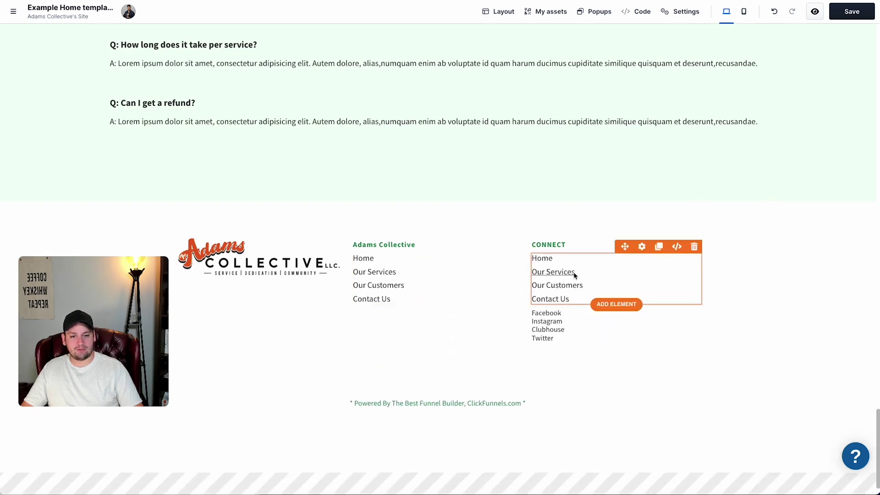
Rename the CONNECT heading to "Connect With Us!" and delete the old Facebook, Instagram, Clubhouse and Twitter paragraph in that footer column
{"action": "double_click", "coordinate": [557, 246]}
{"action": "type", "text": "Connec"}
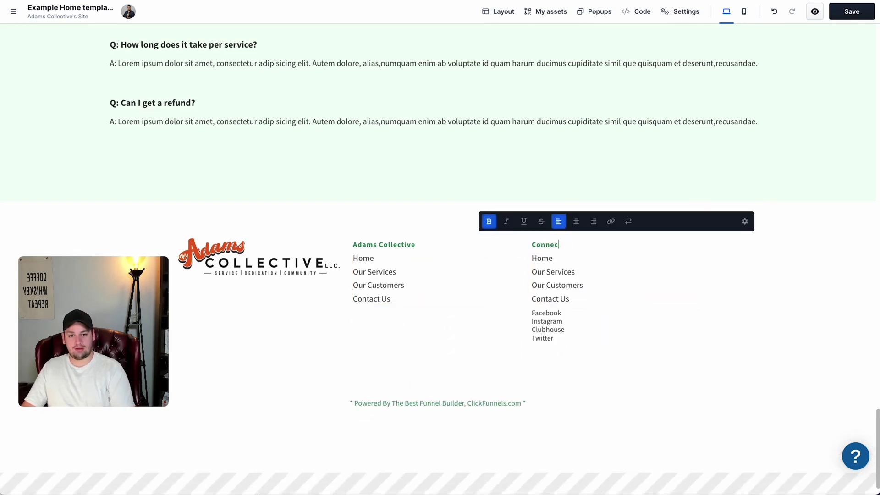
{"action": "type", "text": "t With Us!"}
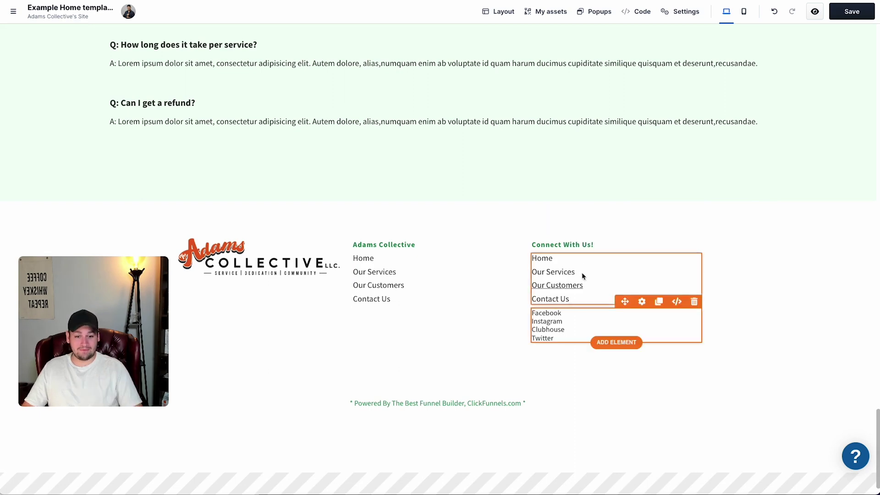
{"action": "left_click", "coordinate": [581, 272]}
{"action": "left_click", "coordinate": [572, 341]}
{"action": "left_click", "coordinate": [694, 301]}
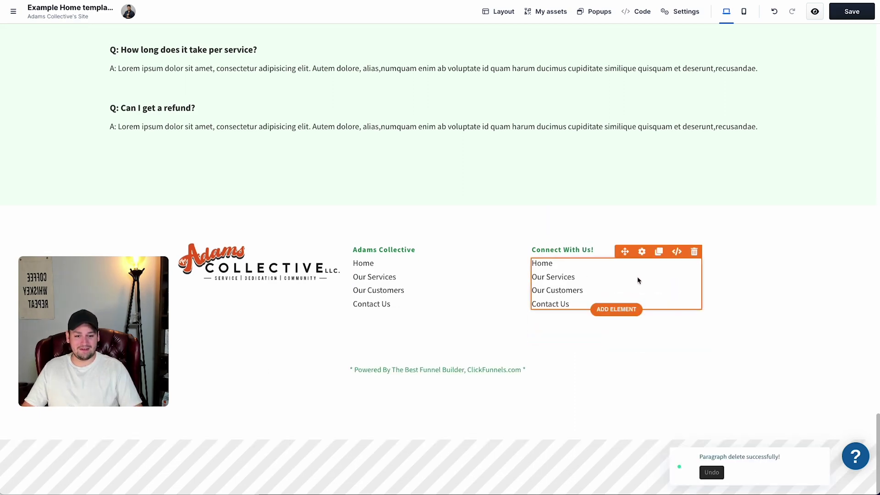
Change the navigation links under "Connect With Us!" to Facebook, Email and Call Us, and save the page
{"action": "left_click", "coordinate": [642, 252]}
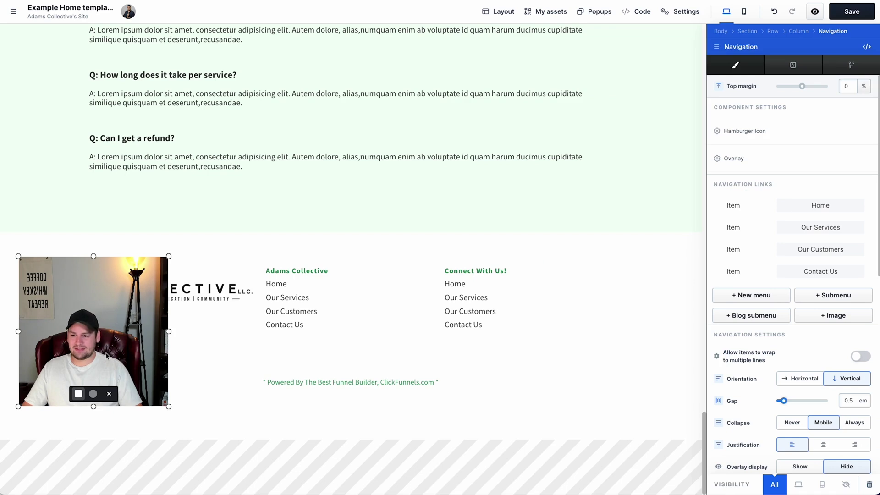
{"action": "left_click", "coordinate": [736, 230]}
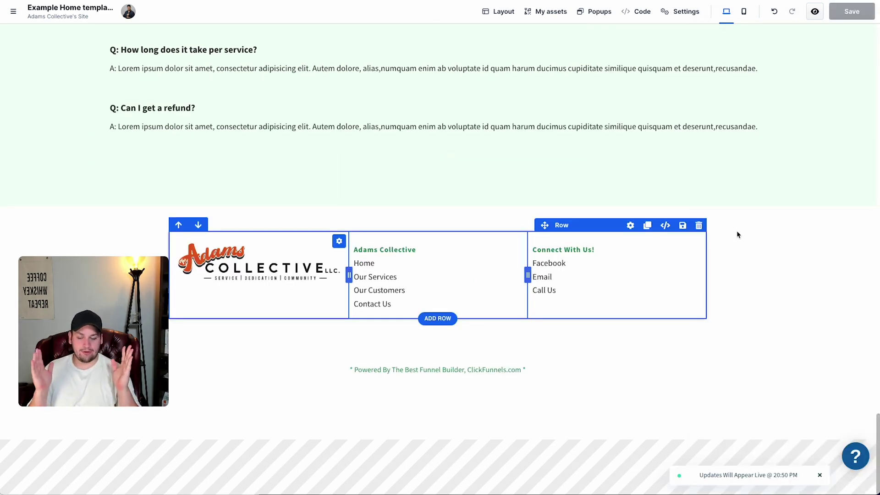
Save the footer section as a universal section named "Adams Collective Footer 2", using the same text as its description
{"action": "left_click", "coordinate": [744, 220]}
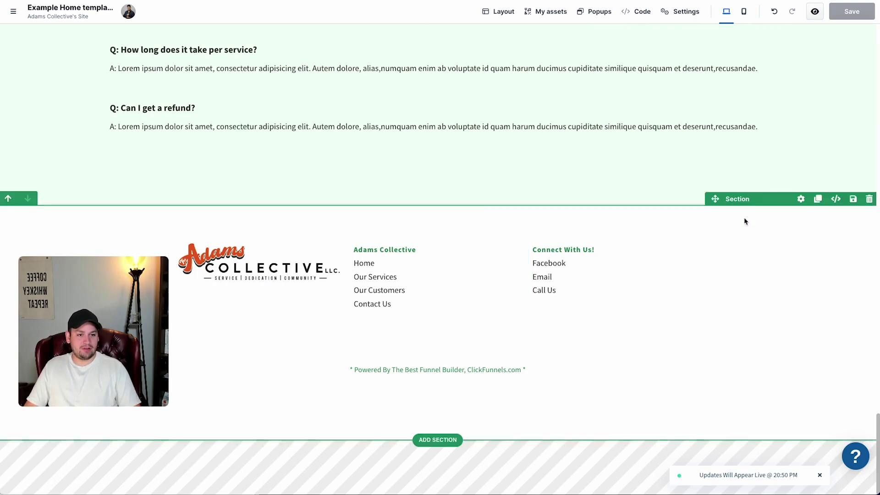
{"action": "left_click", "coordinate": [853, 199]}
{"action": "left_click", "coordinate": [797, 64]}
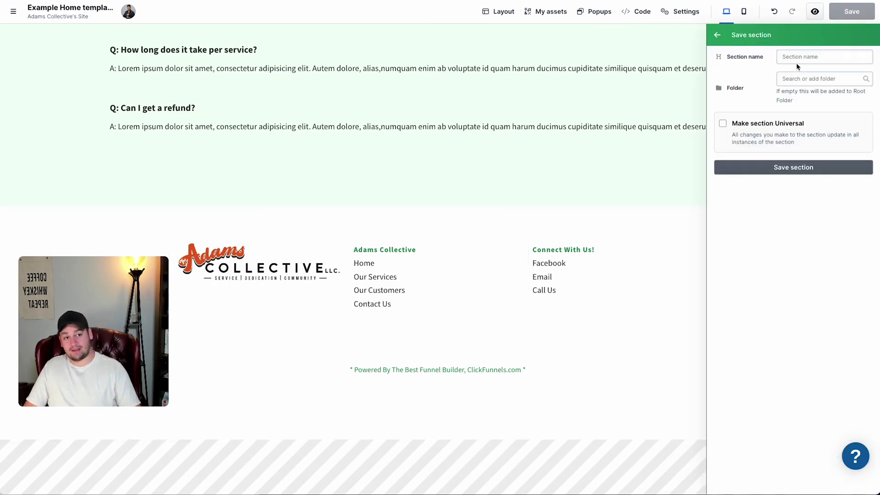
{"action": "left_click", "coordinate": [797, 57]}
{"action": "type", "text": "Adams Collective"}
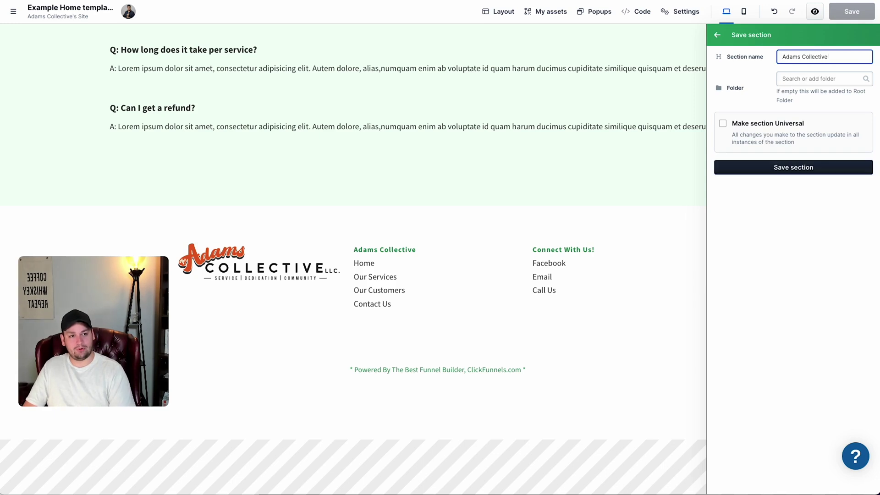
{"action": "type", "text": " Footer 2"}
{"action": "key", "text": "ctrl+a"}
{"action": "key", "text": "ctrl+c"}
{"action": "left_click", "coordinate": [734, 123]}
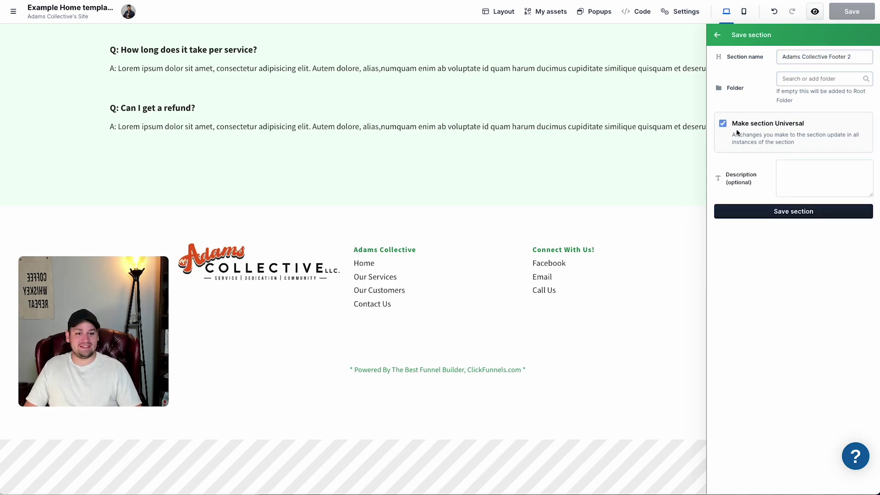
{"action": "left_click", "coordinate": [792, 175]}
{"action": "key", "text": "ctrl+v"}
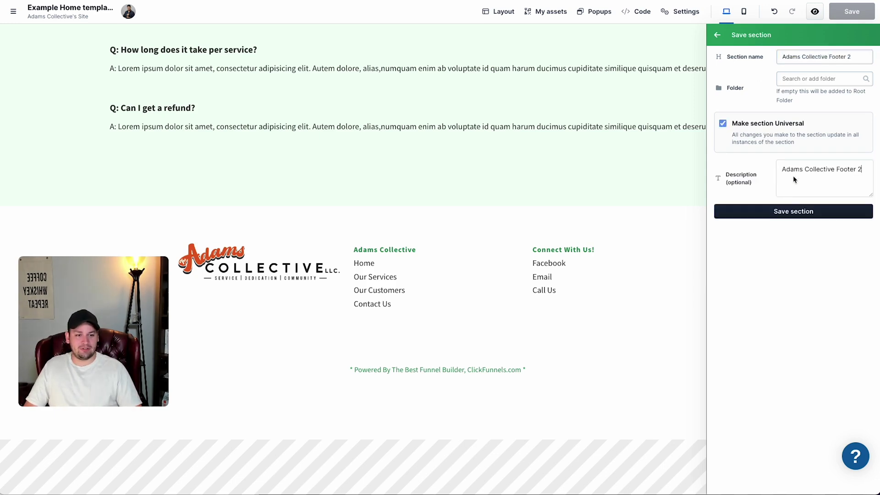
{"action": "left_click", "coordinate": [786, 214]}
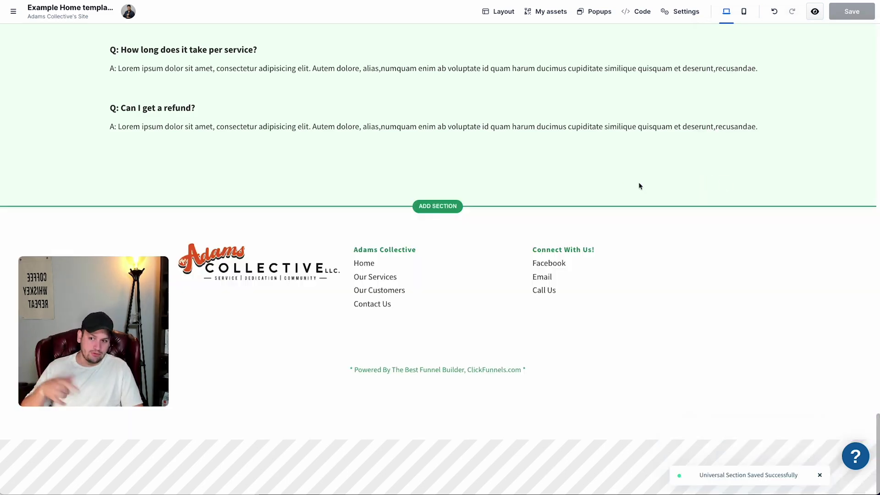
Return to the beginning of the home page and open its preview
{"action": "scroll", "coordinate": [560, 192], "scroll_direction": "up", "scroll_amount": 20}
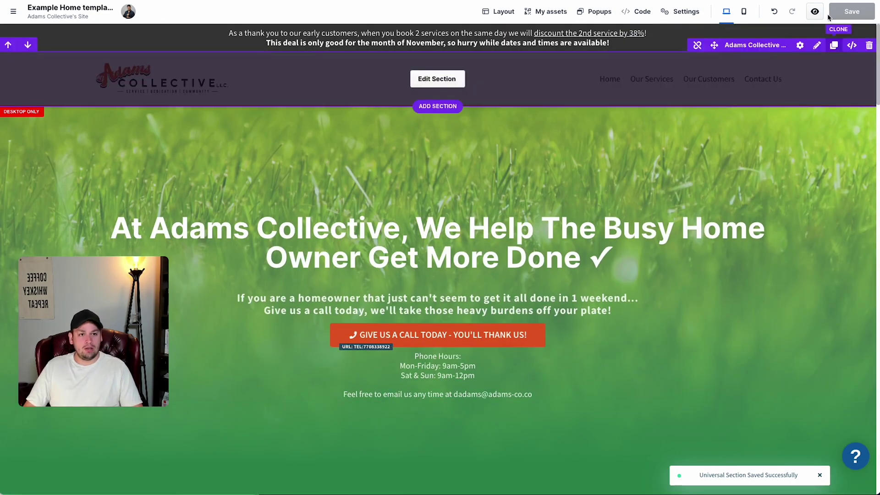
{"action": "left_click", "coordinate": [818, 13]}
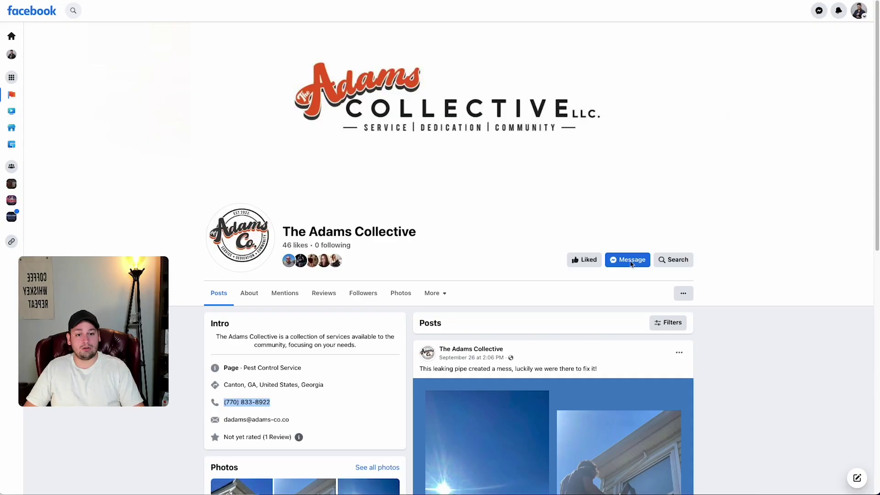
Switch to The Adams Collective's Facebook page and look through its posts
{"action": "scroll", "coordinate": [732, 312], "scroll_direction": "down", "scroll_amount": 10}
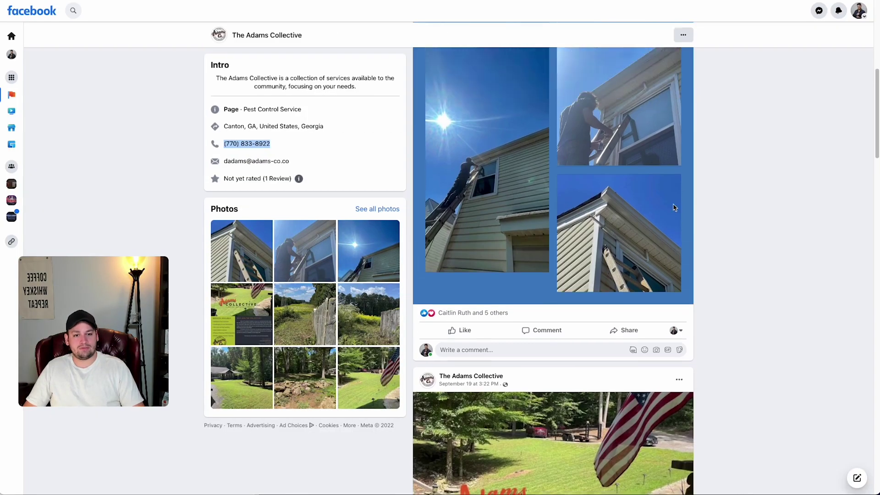
{"action": "scroll", "coordinate": [740, 356], "scroll_direction": "down", "scroll_amount": 20}
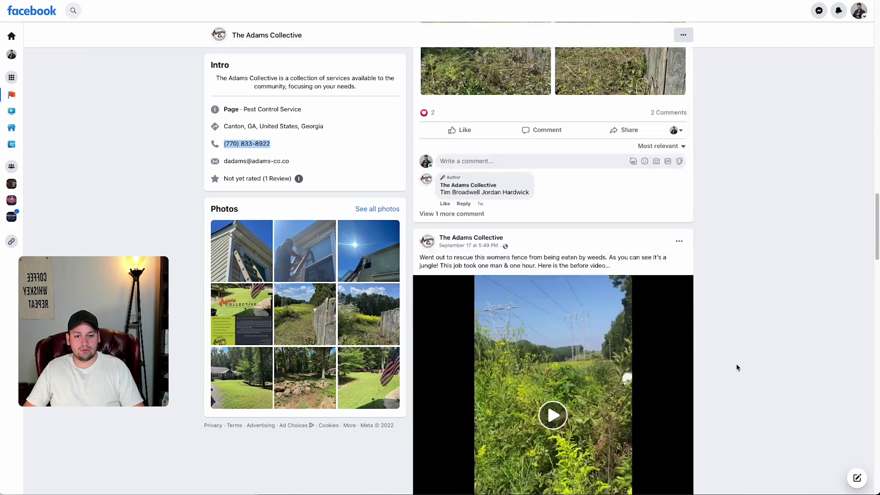
{"action": "key", "text": "Tab"}
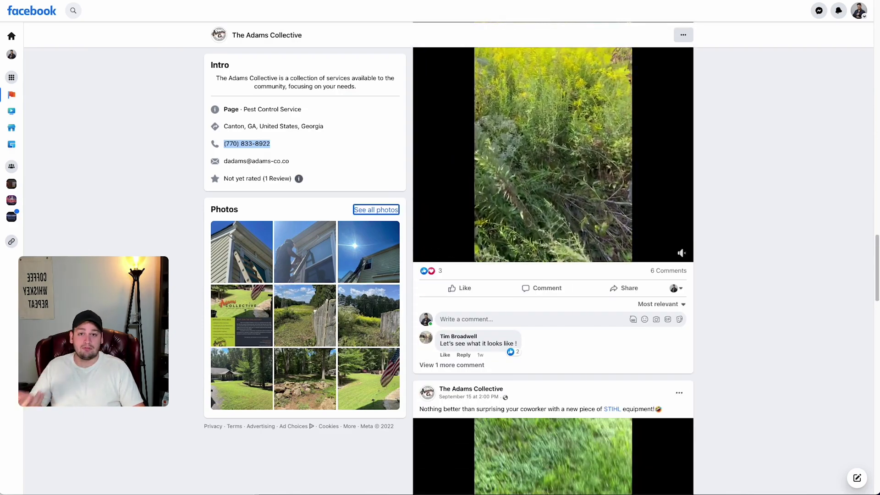